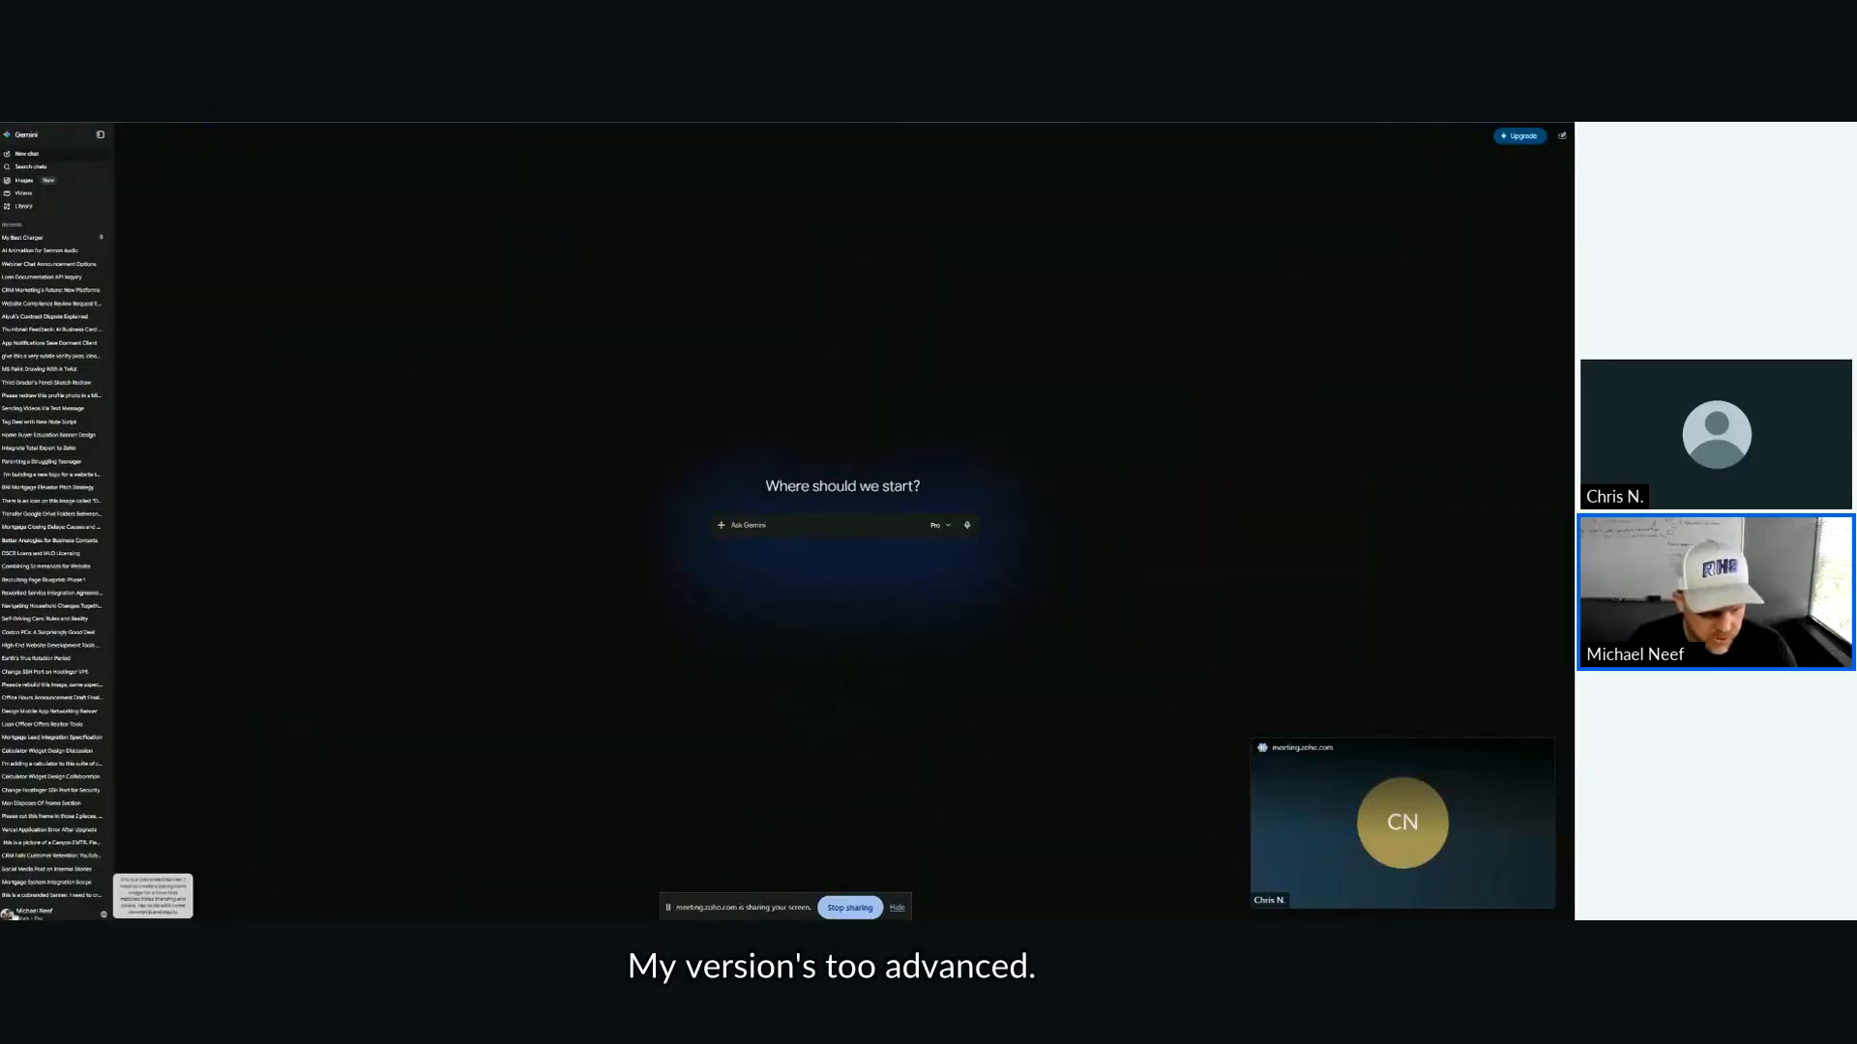
Step: Tell Gemini you are building a web-based 2-1 buydown mortgage calculator for hosting on your website and possibly embedding or iframing in third-party systems
click(8, 913)
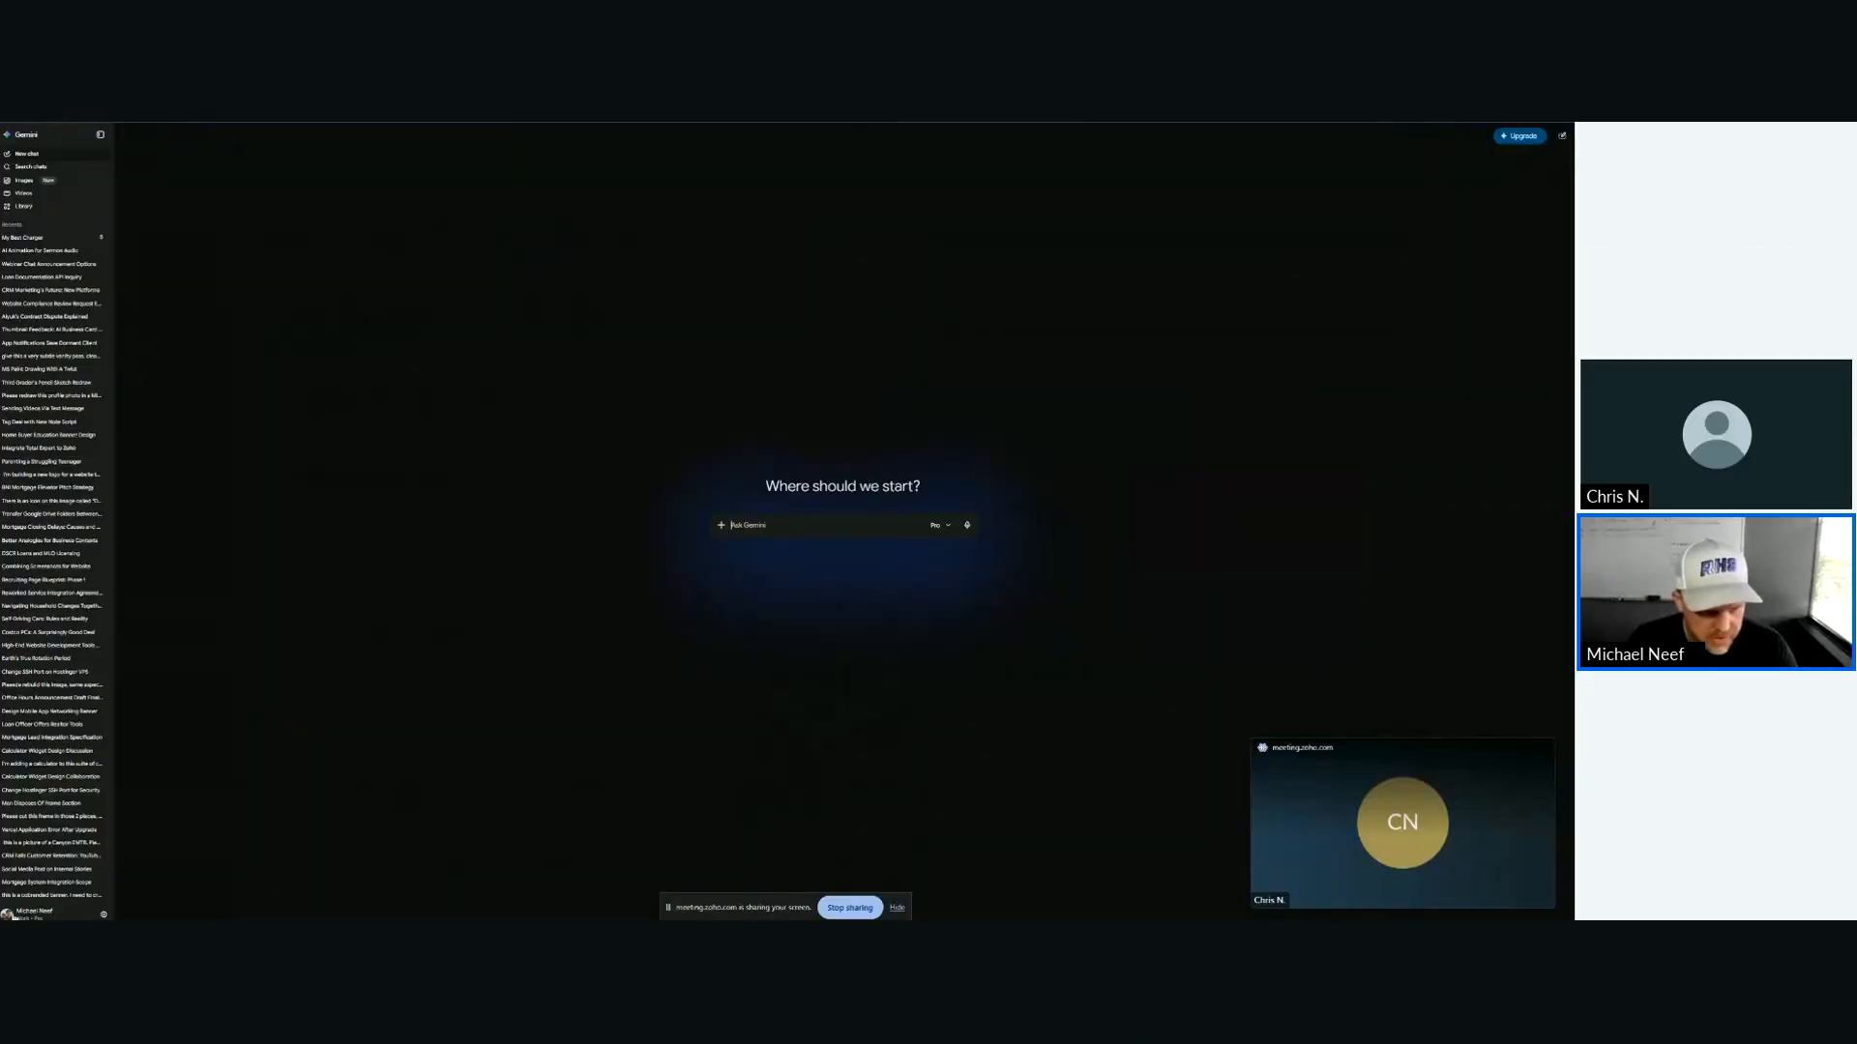
click(50, 849)
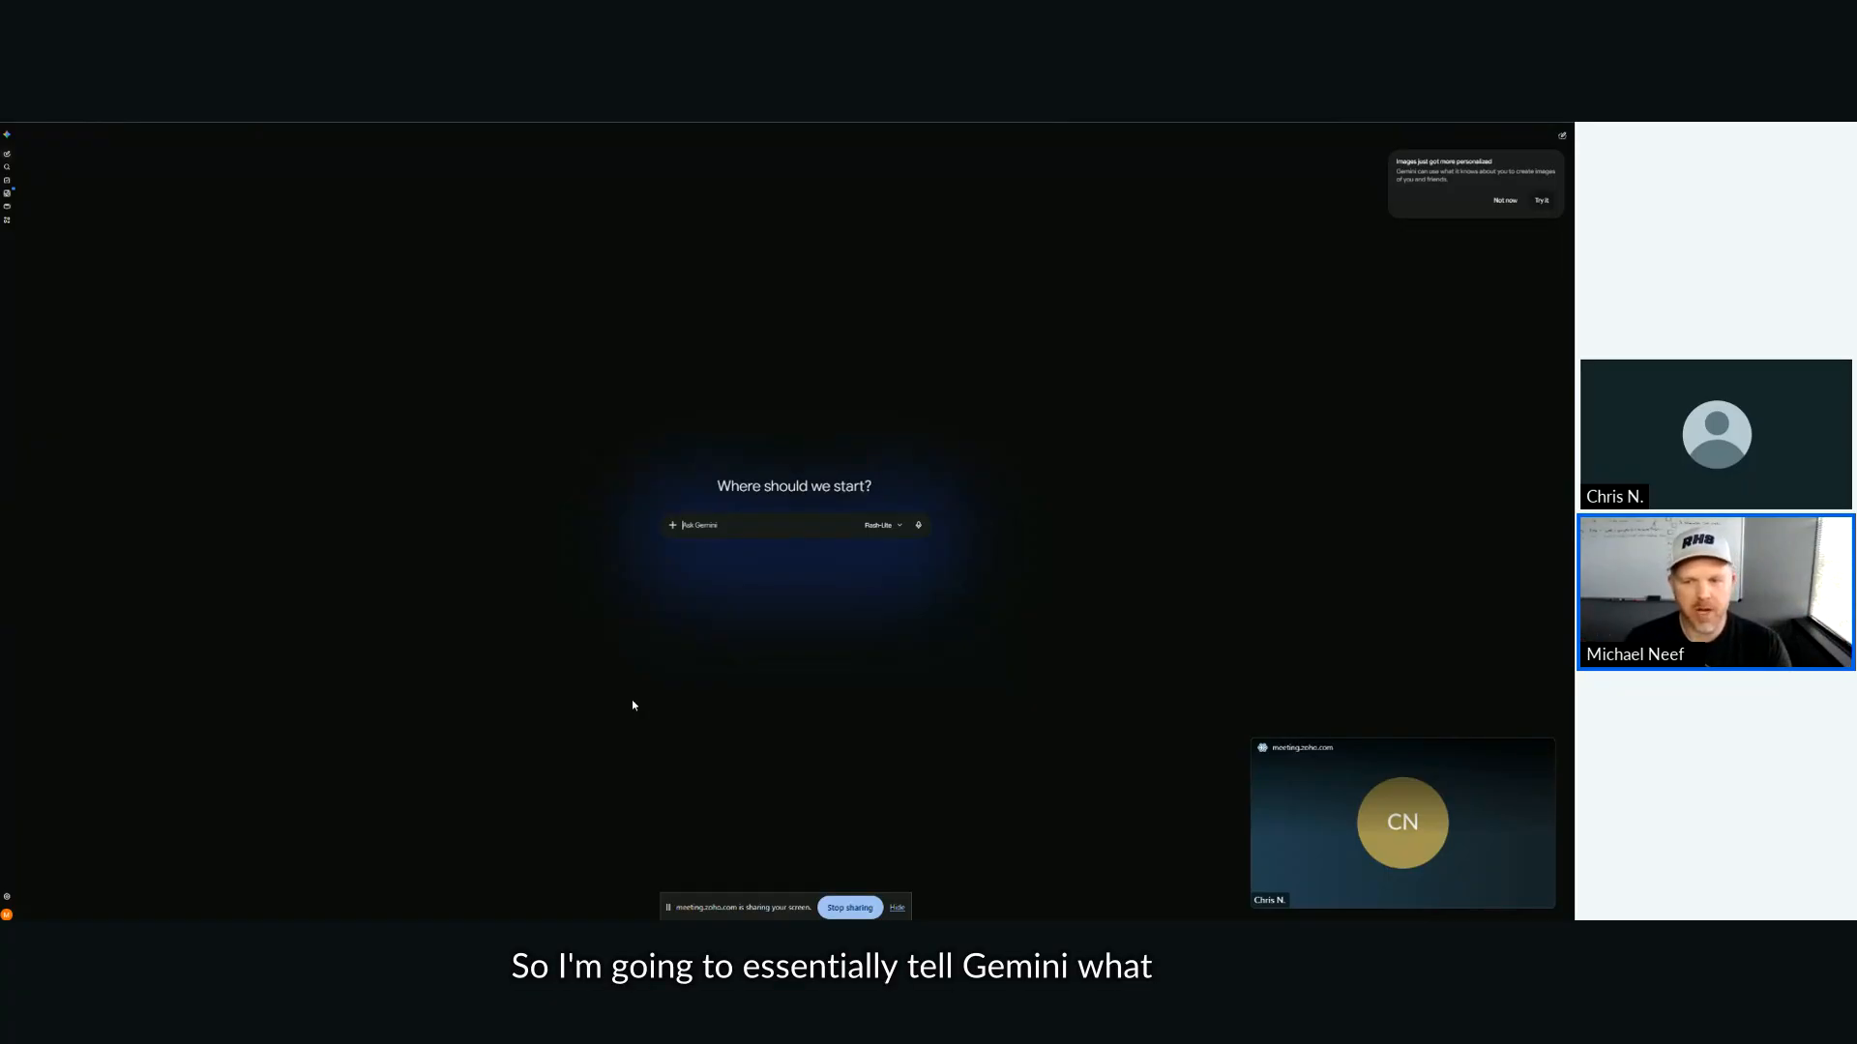
click(719, 527)
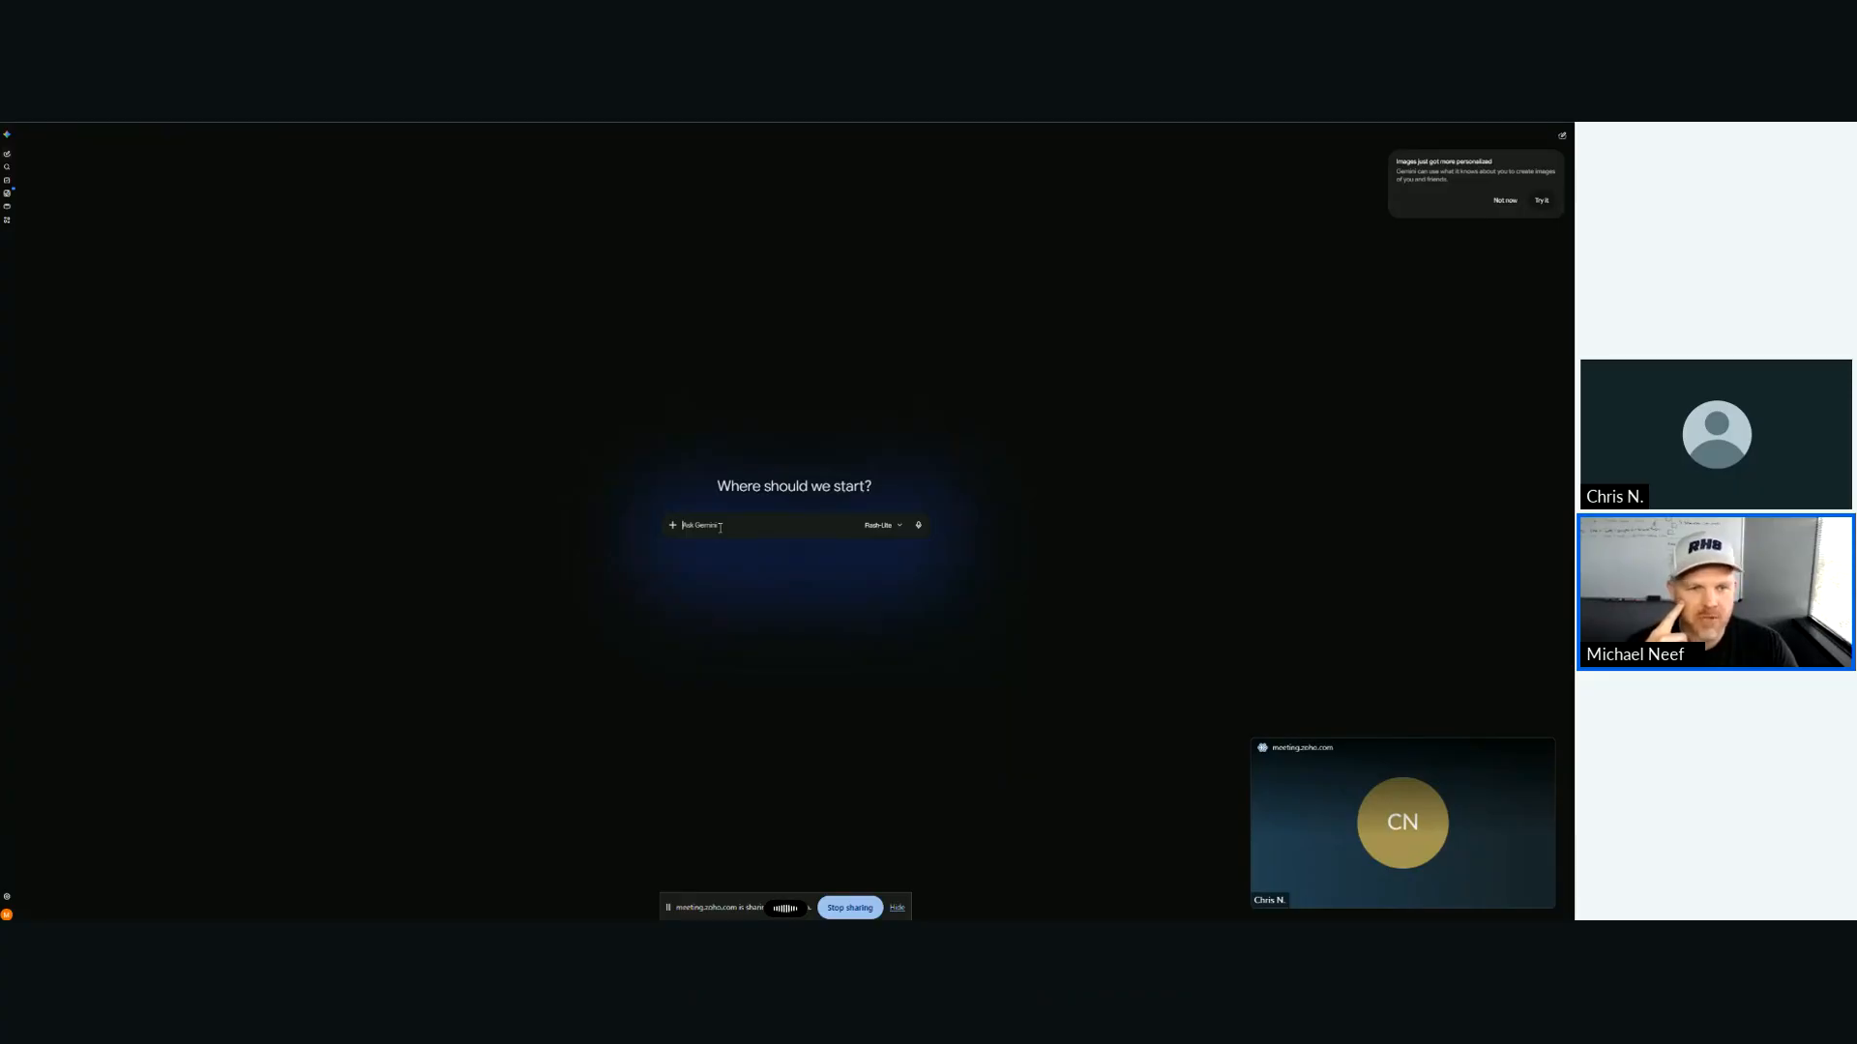
text(I'm looking to build a web-based 21 buydown mortgage calculator. I'm going to host this on my website, and I may even embed it or iframe it in third-party systems.)
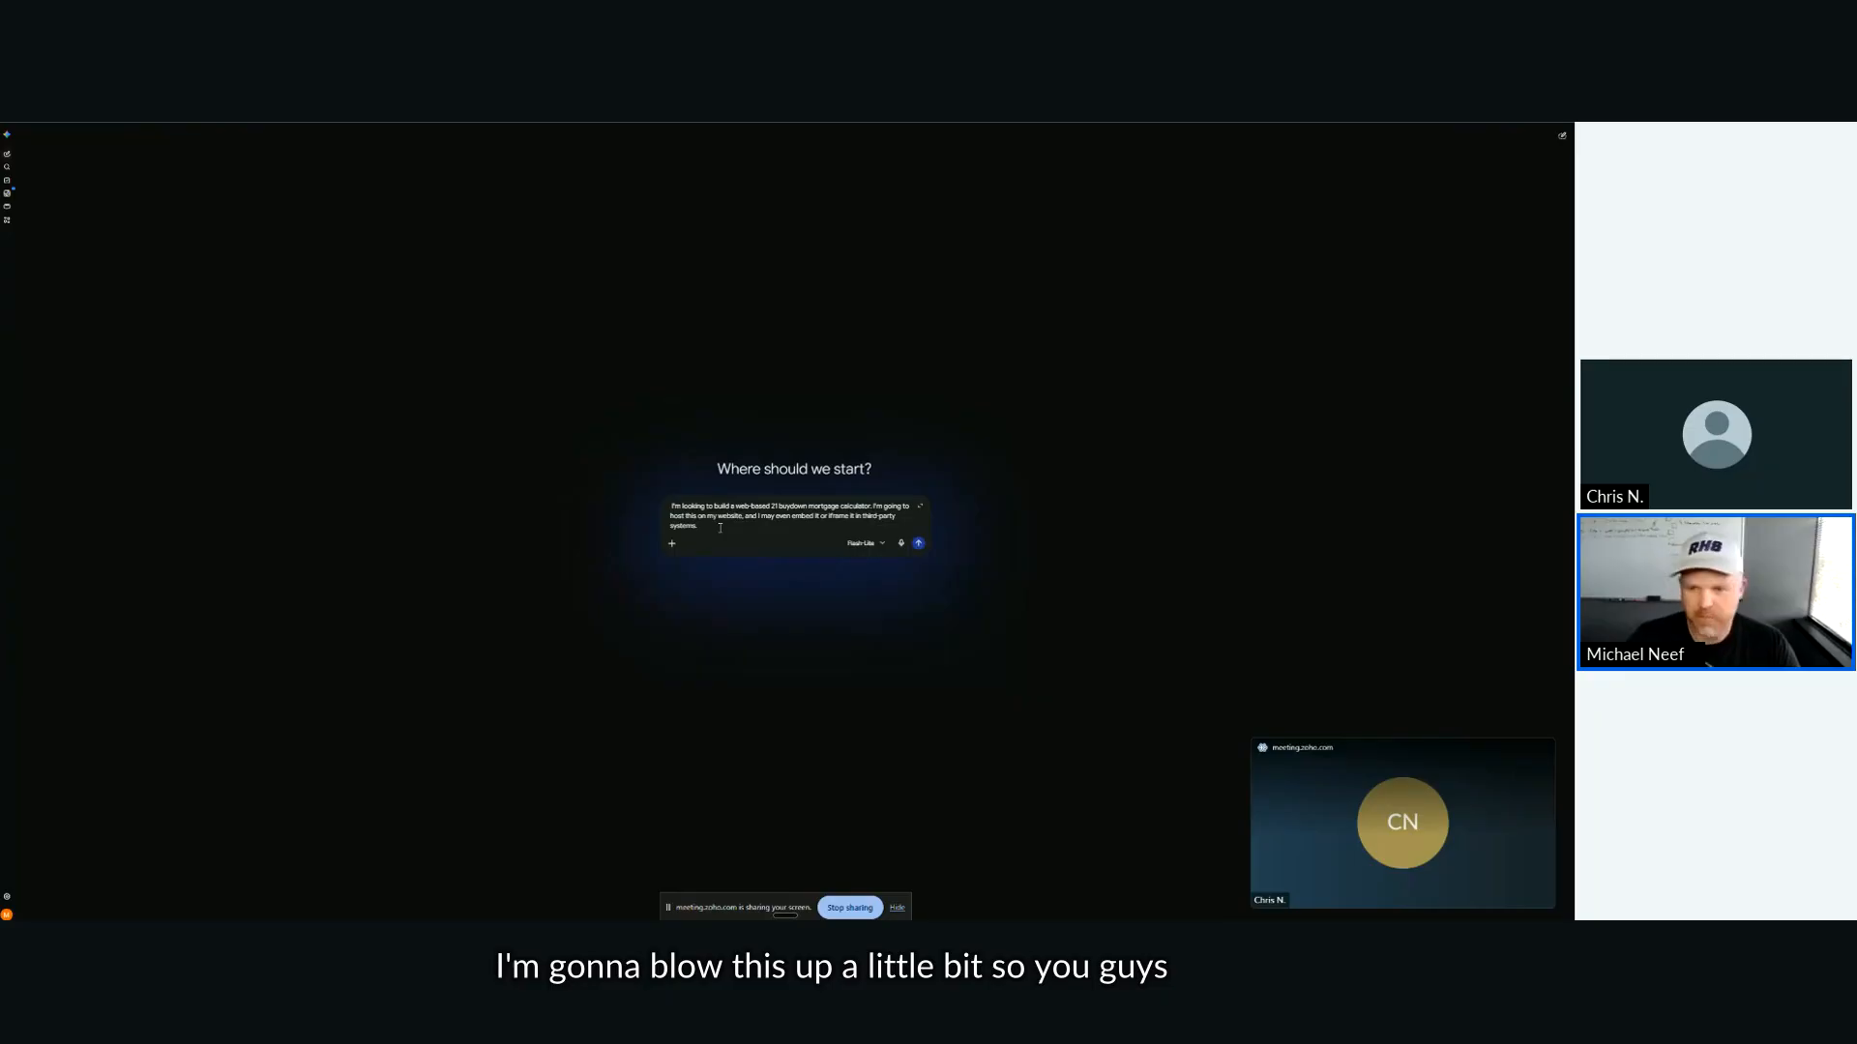
key(ctrl+plus)
key(ctrl+plus)
key(ctrl+plus)
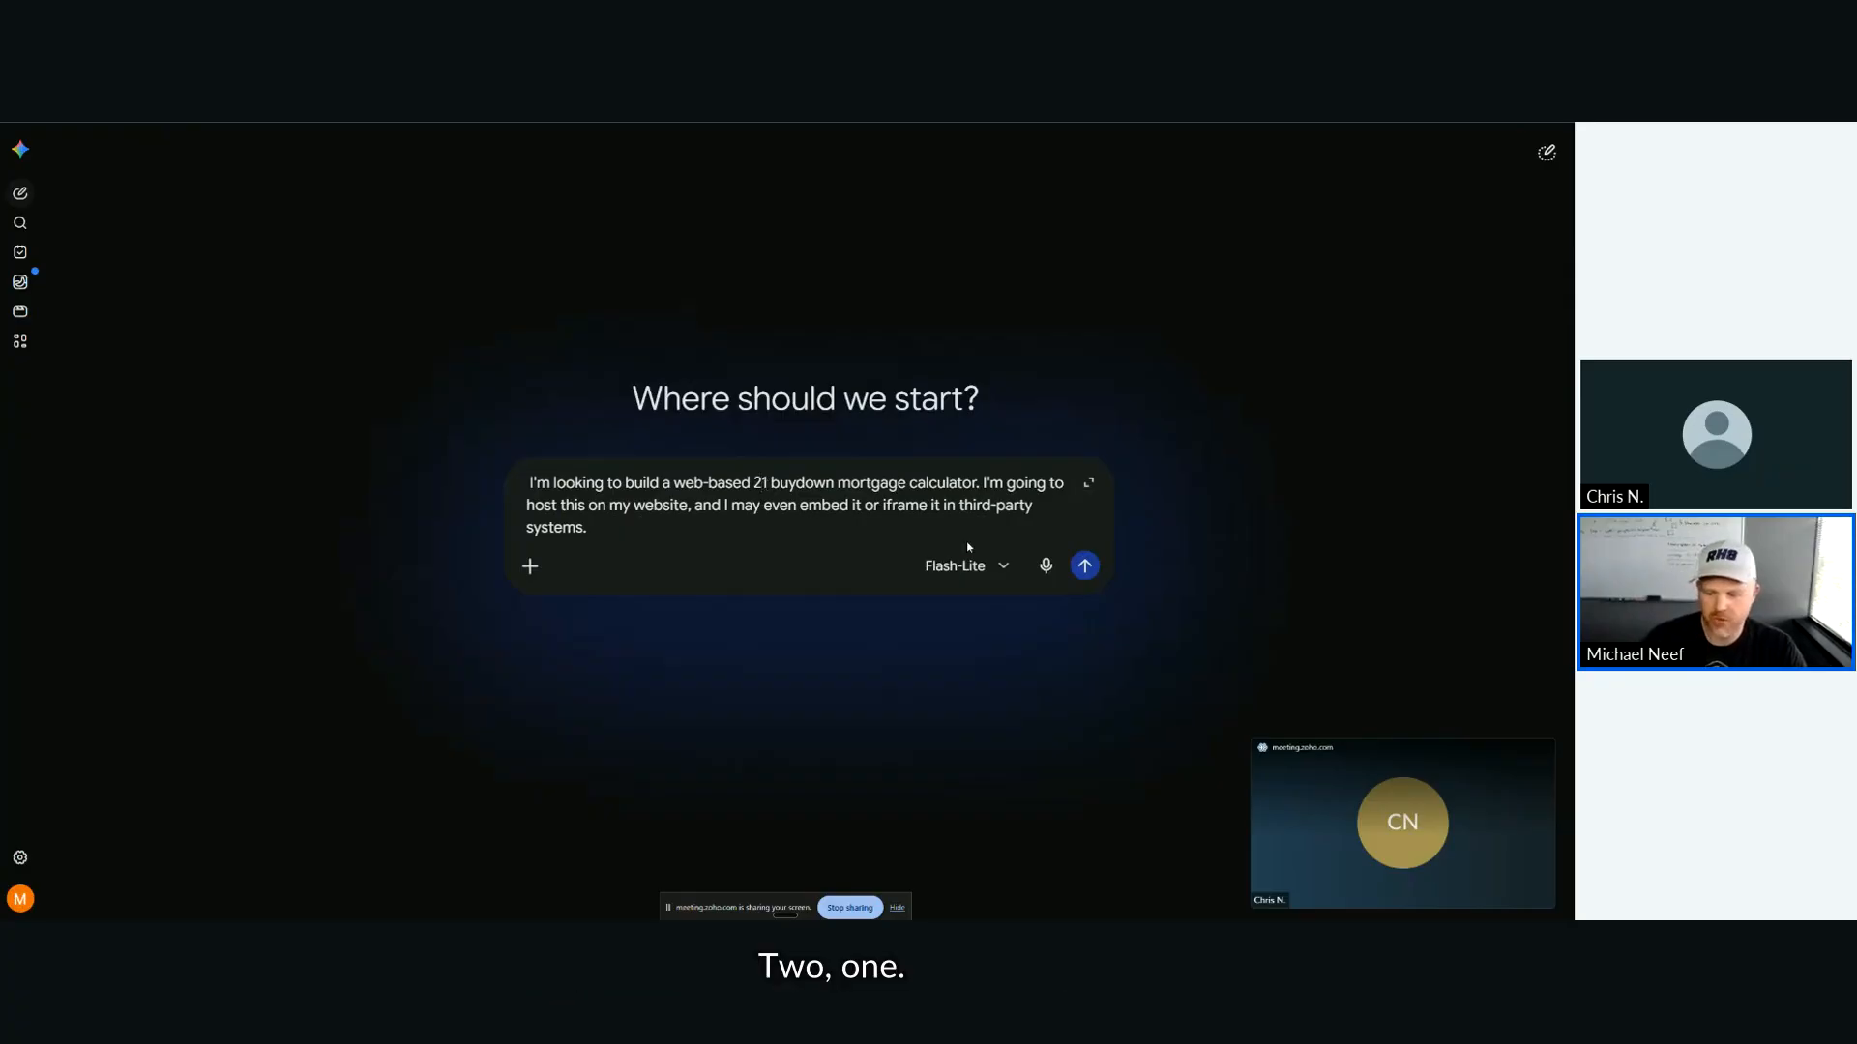
text(-)
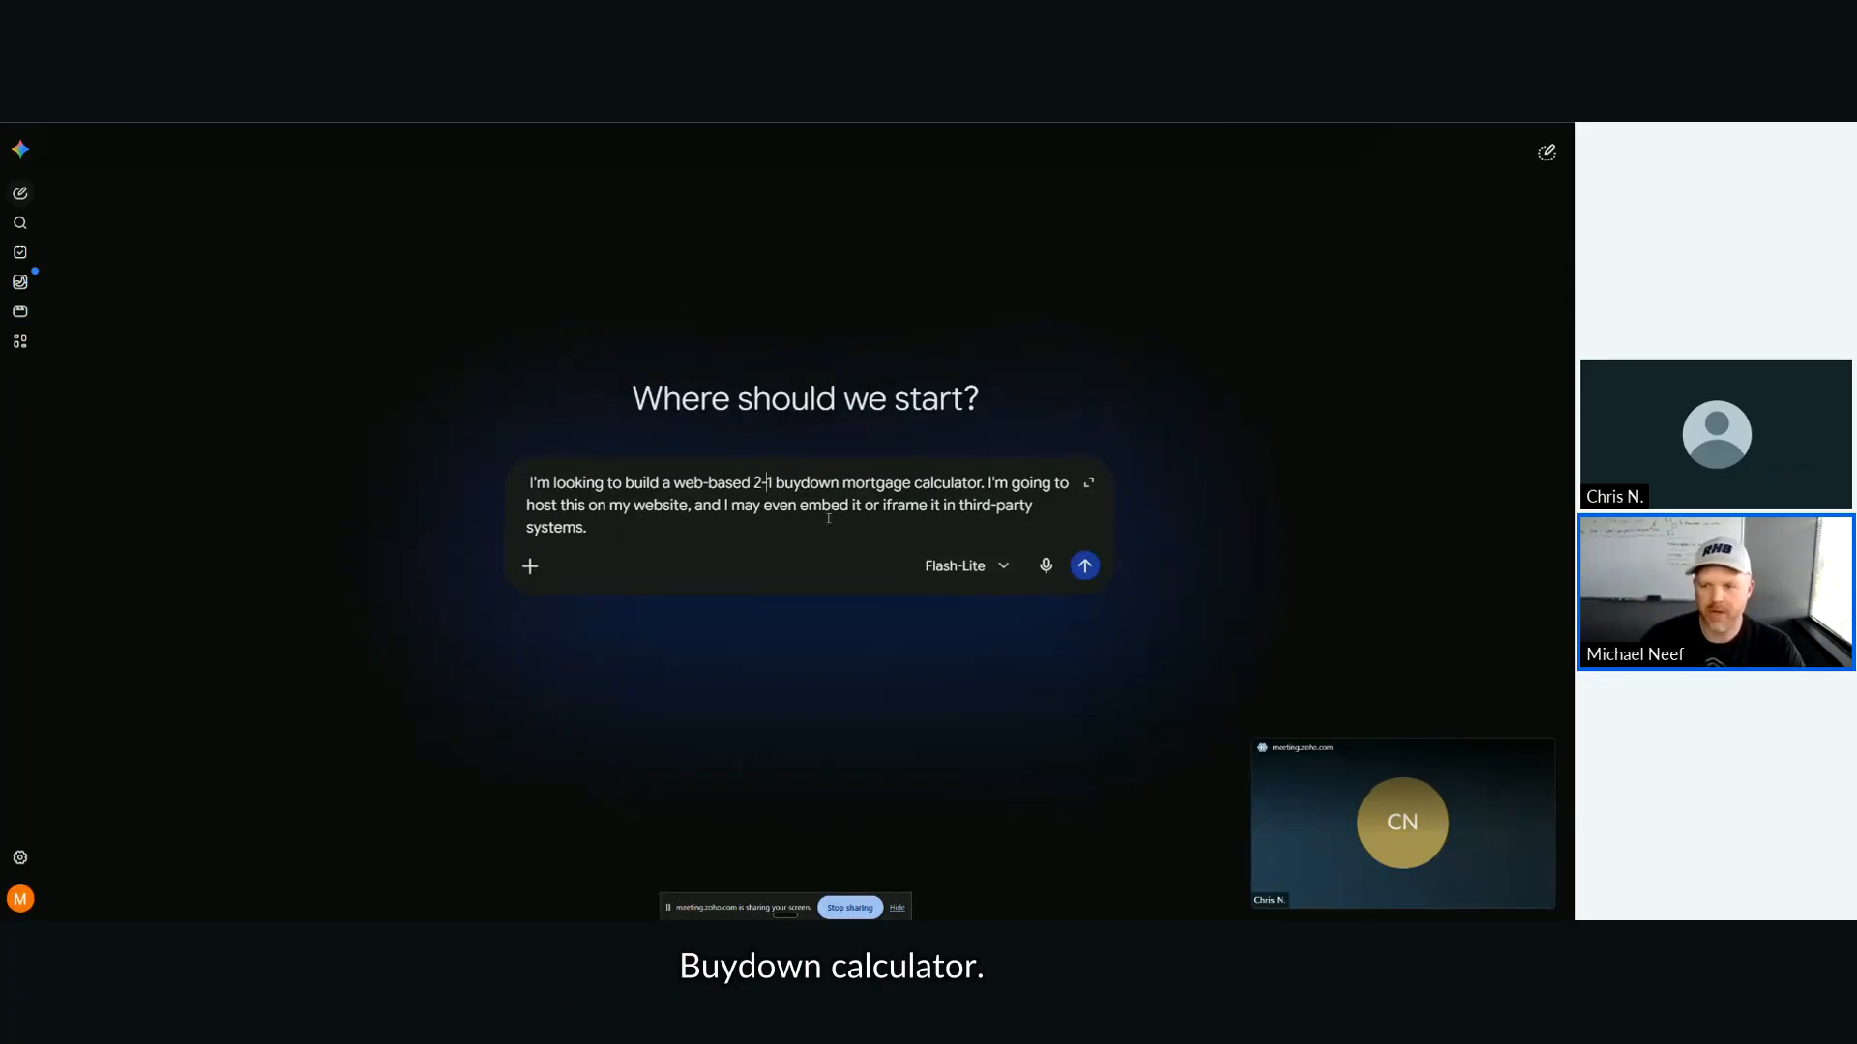
click(1084, 568)
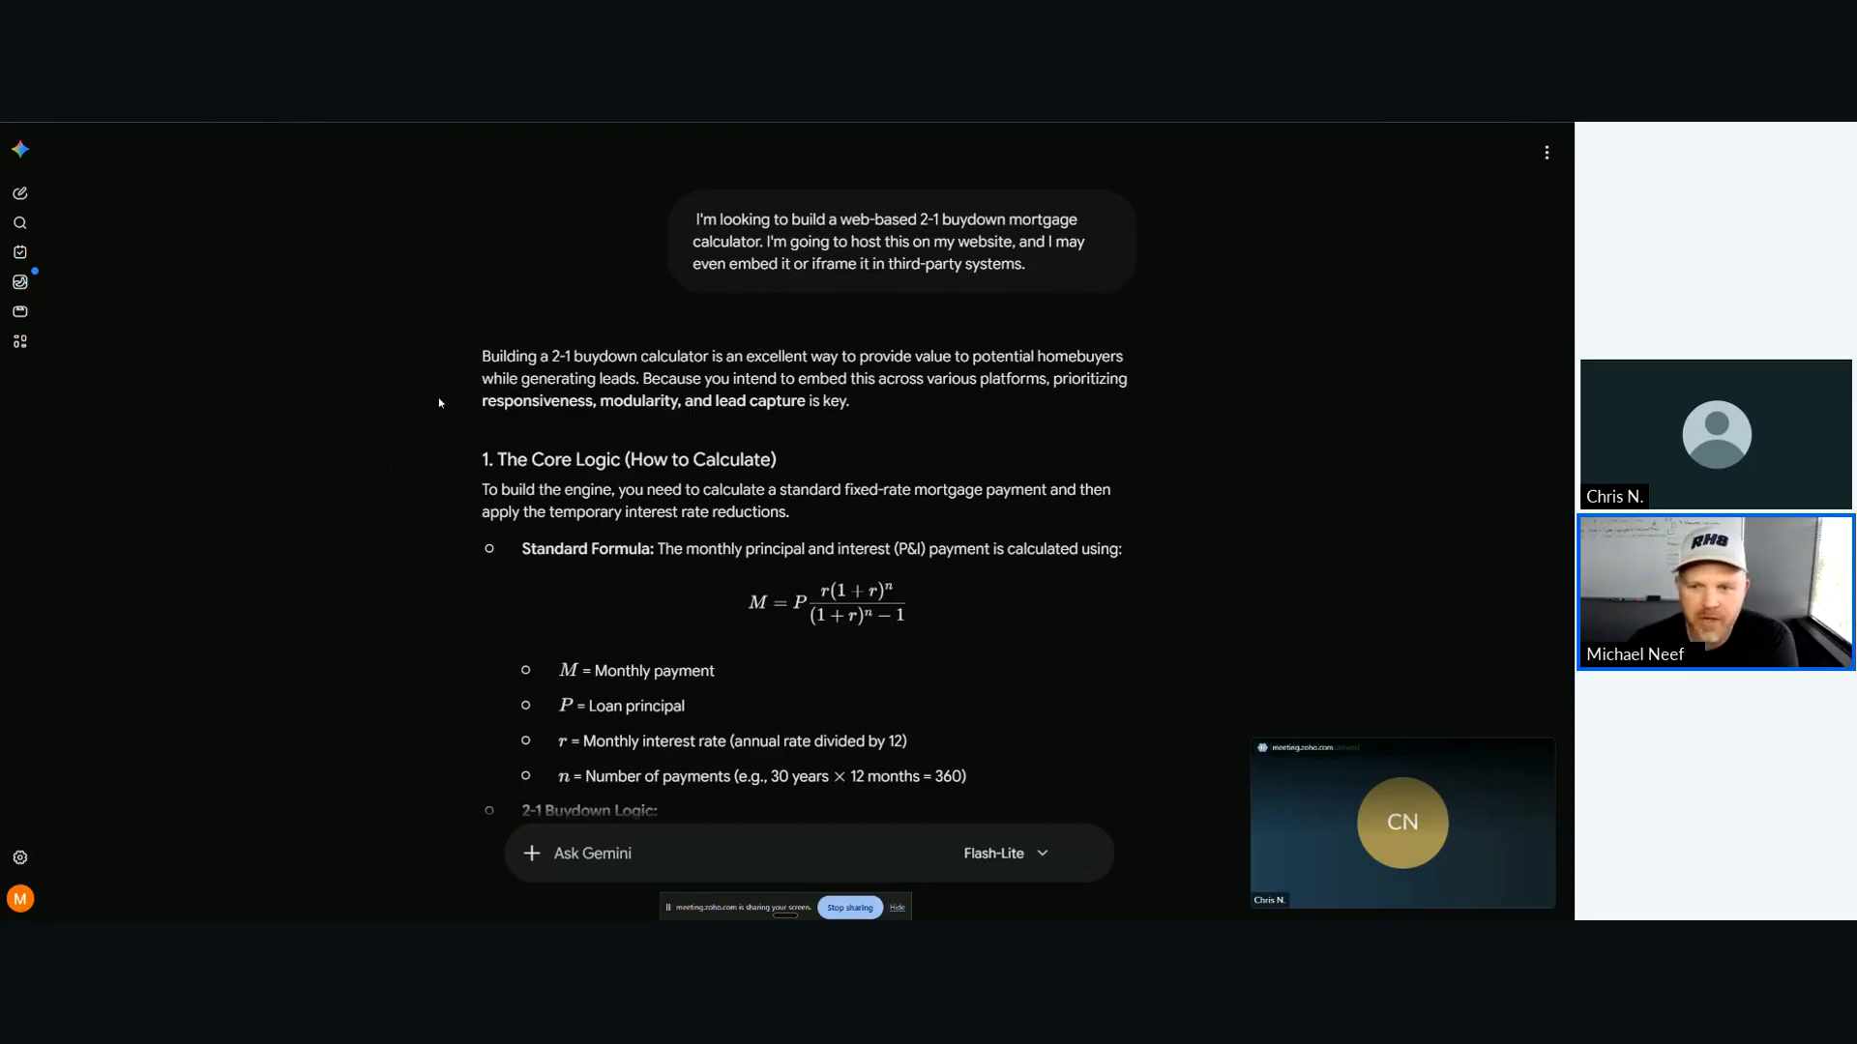
Step: Review the calculator plan and tell Gemini that its prepared instructions will go to Lovable.dev for building an actual calculator
scroll(460, 393, down, 5)
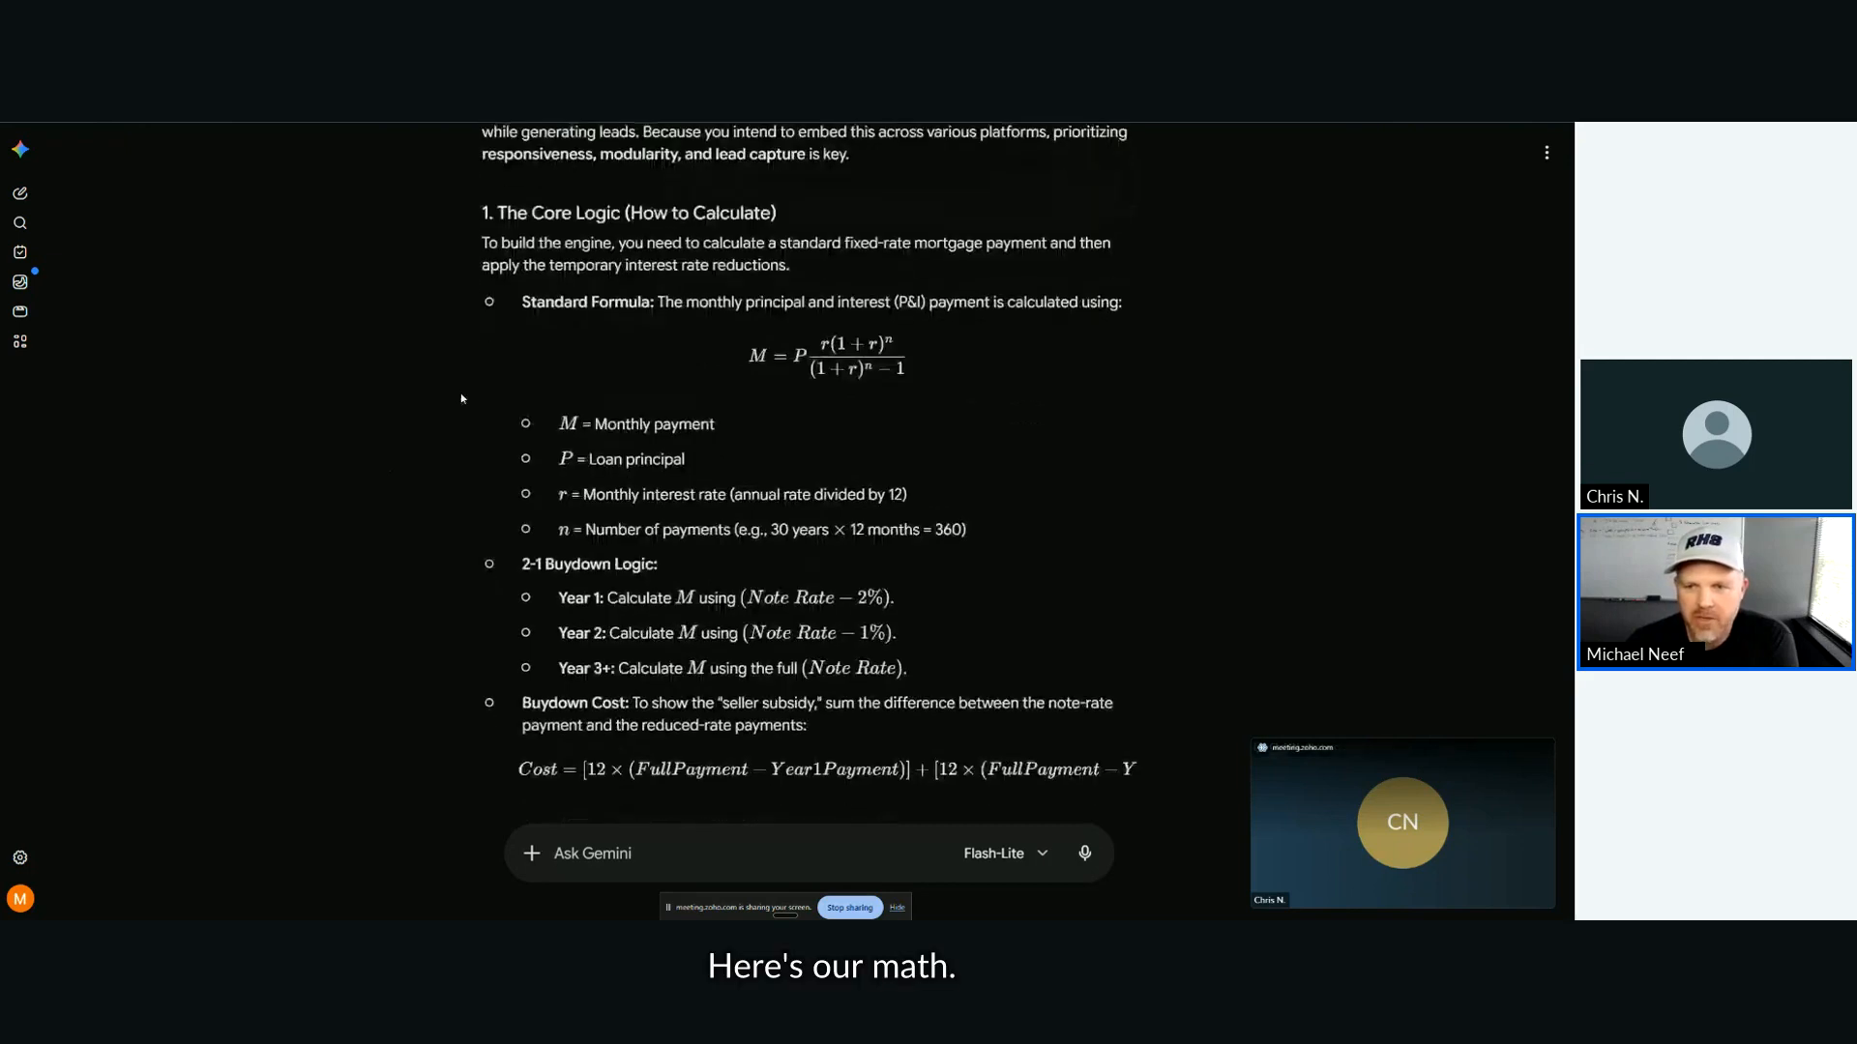
scroll(502, 384, down, 3)
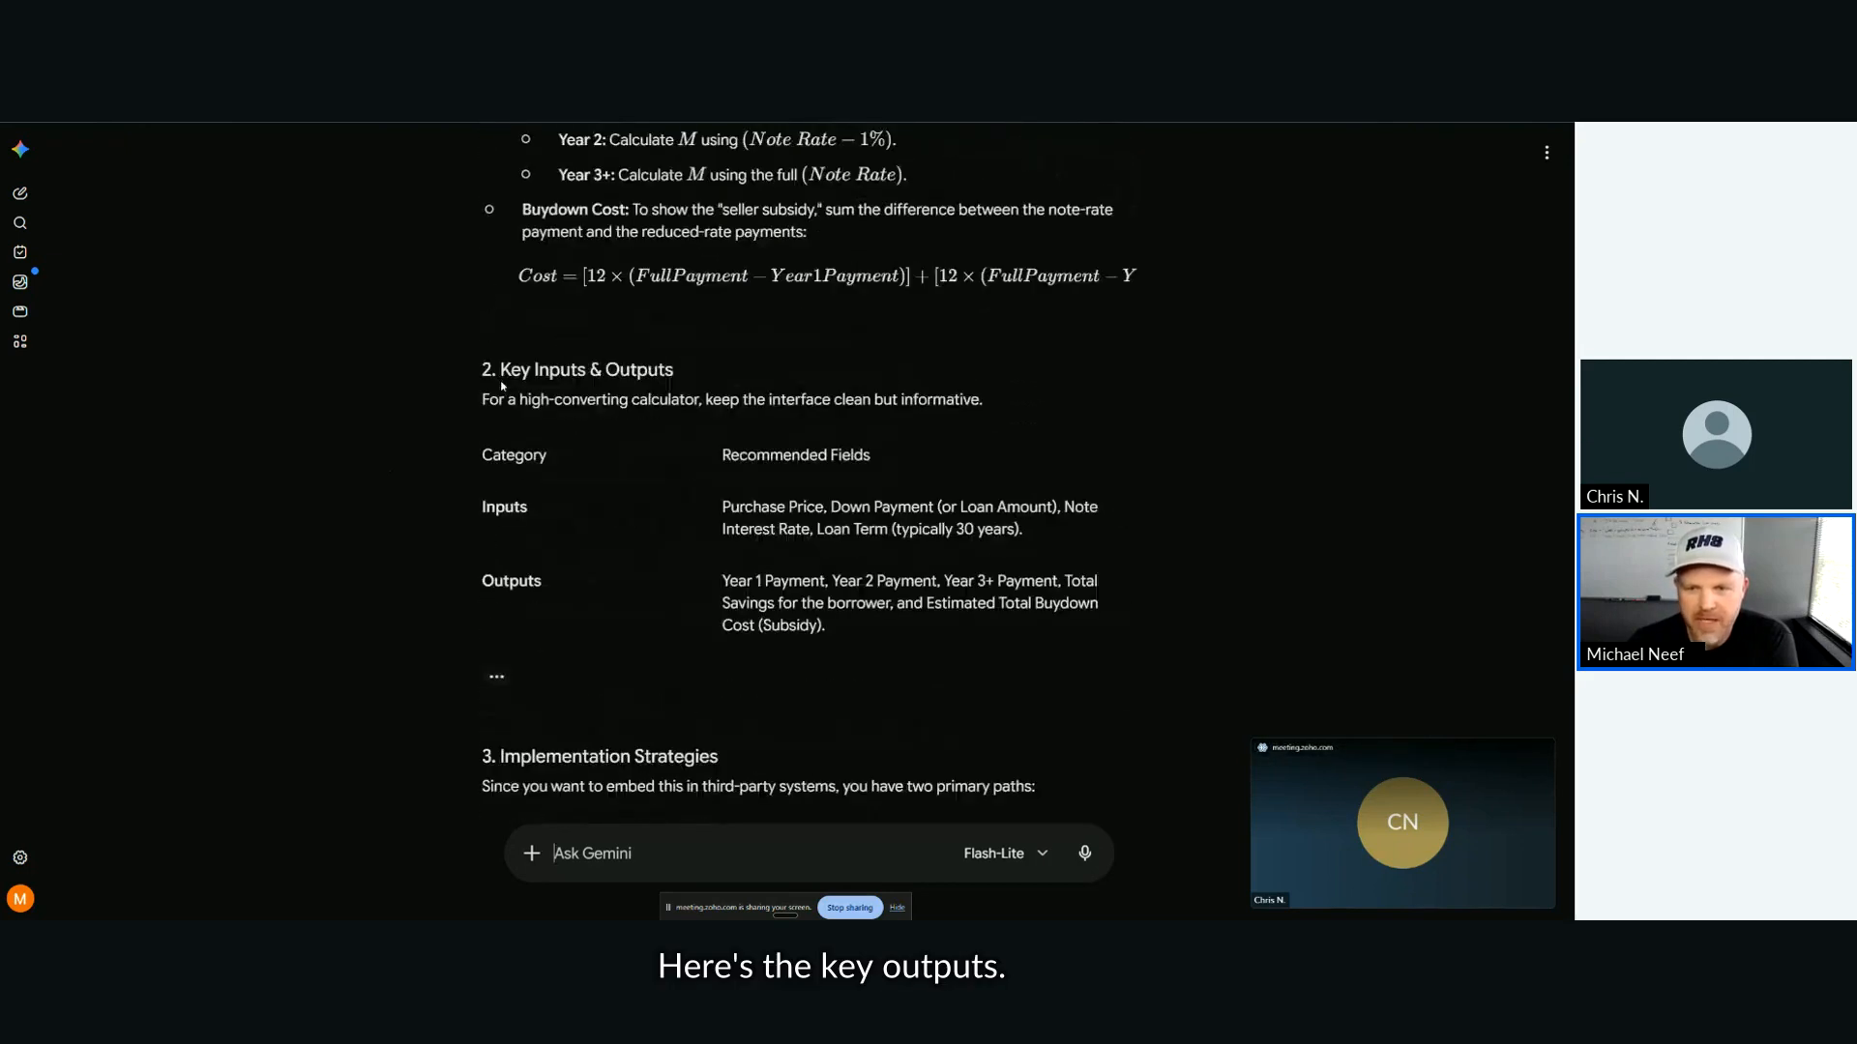
scroll(608, 370, down, 5)
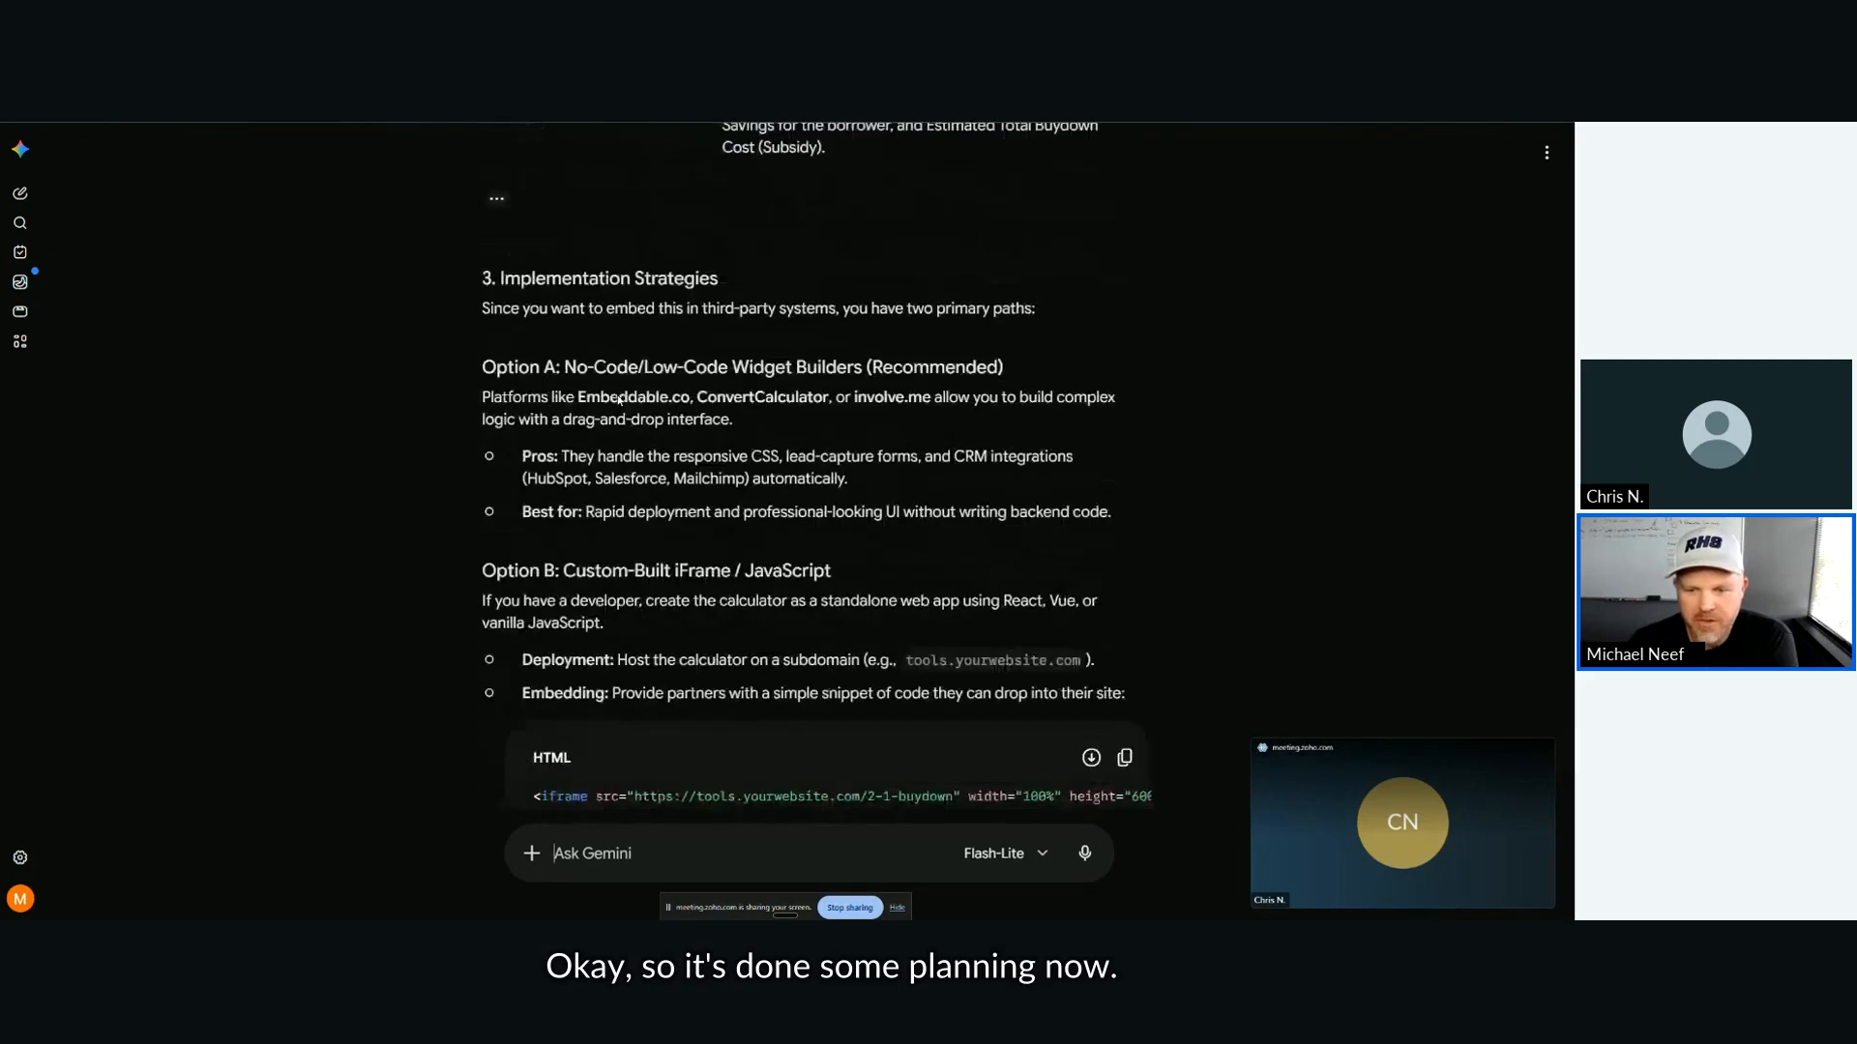
scroll(619, 397, down, 3)
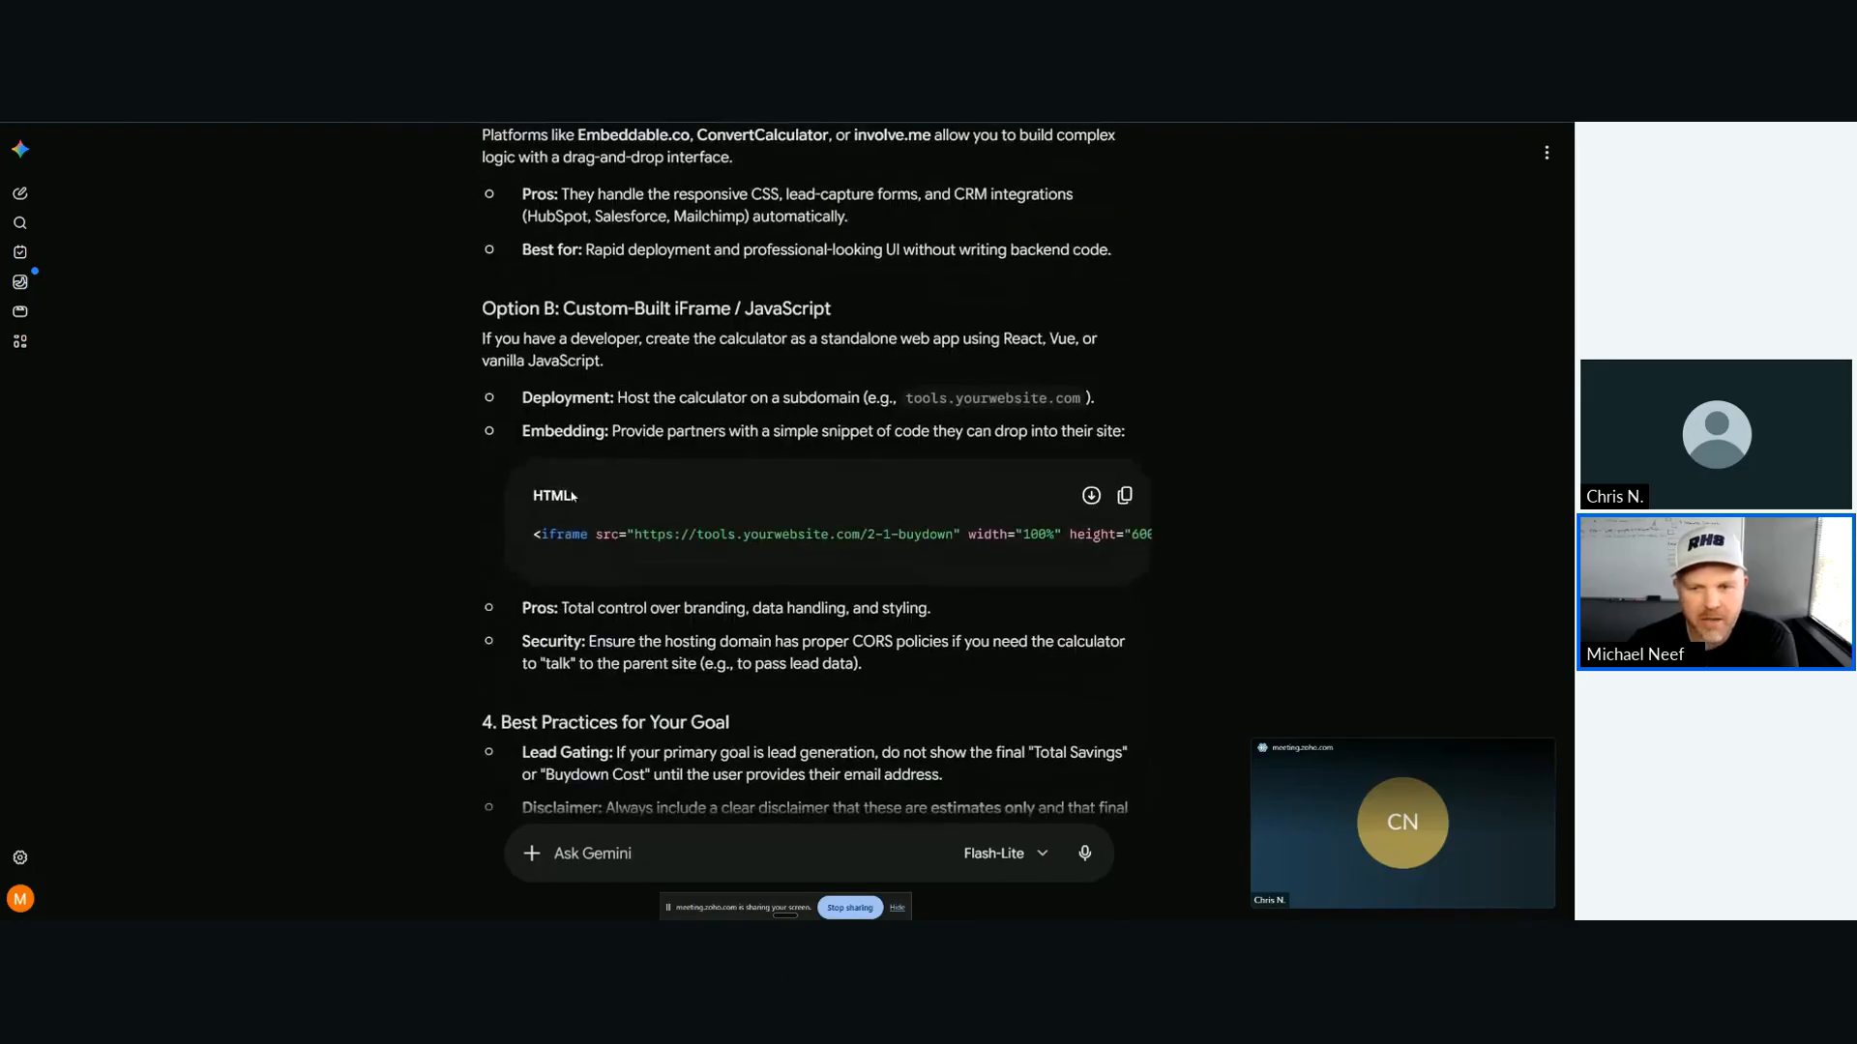
scroll(576, 735, down, 3)
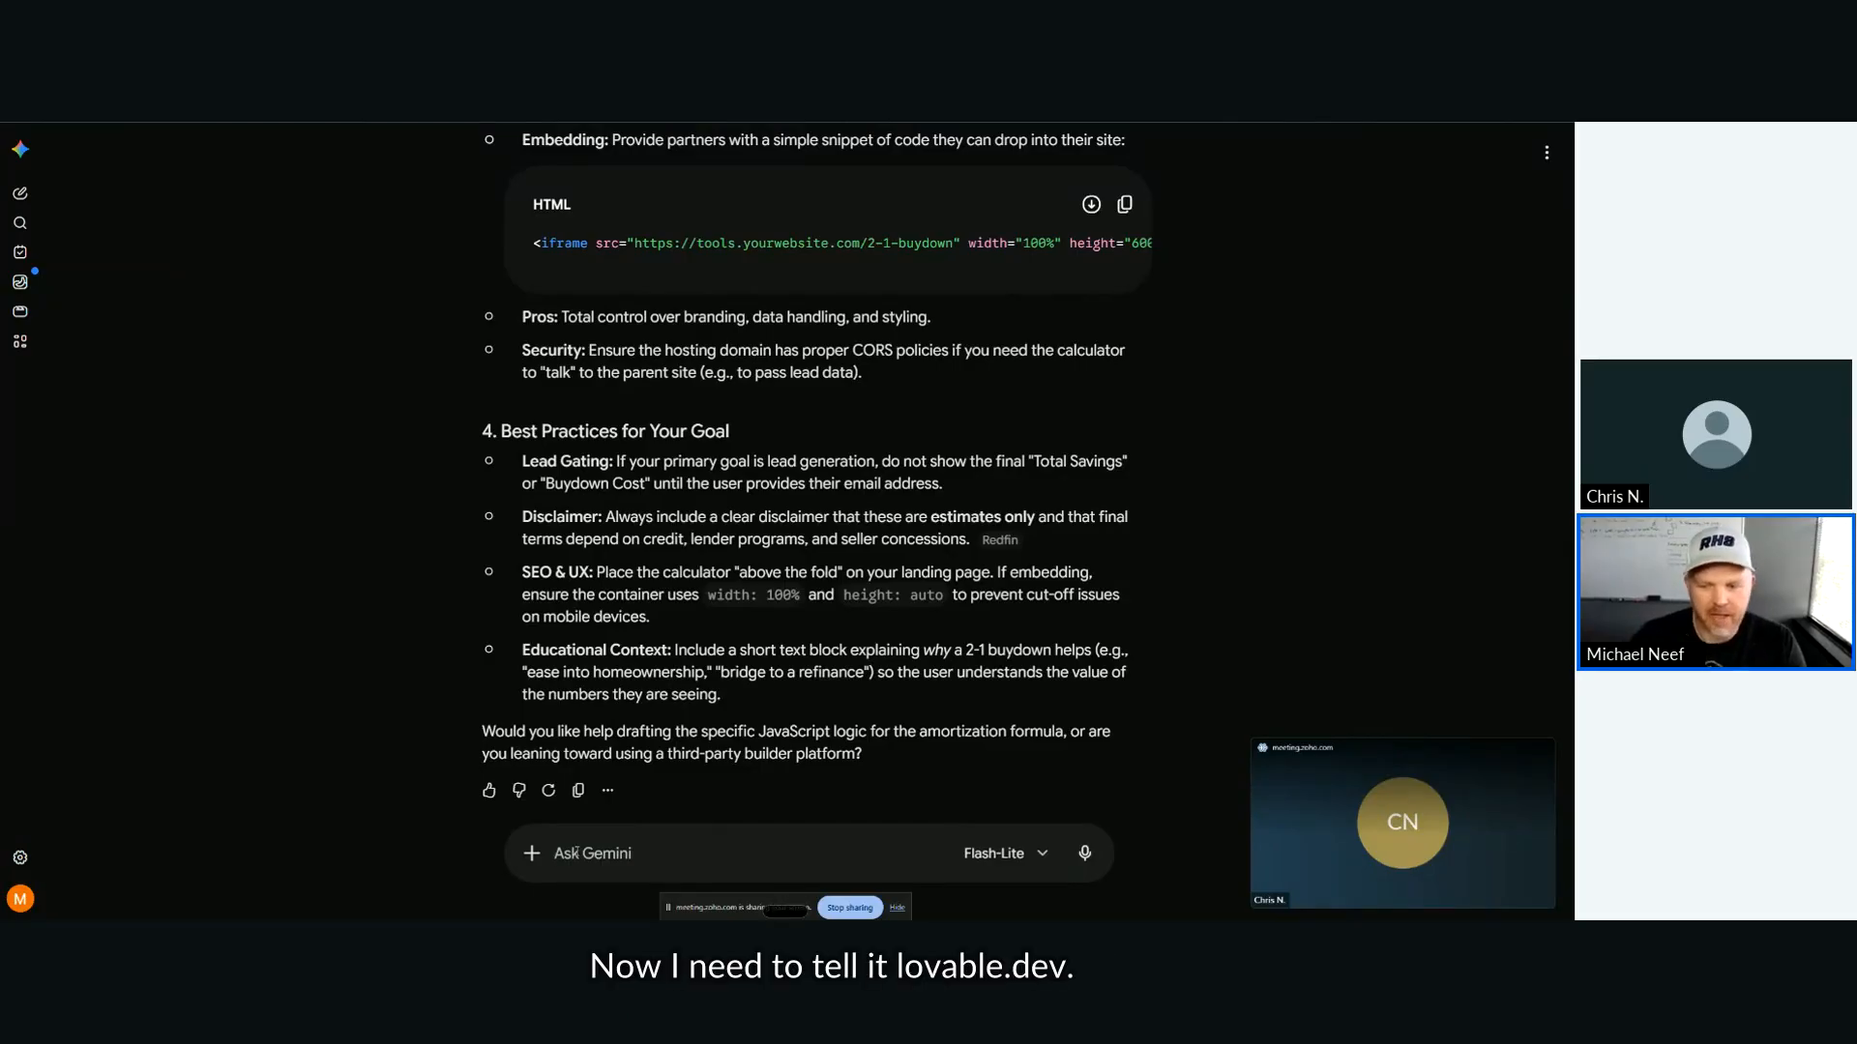
text(what I'm going to do is I'm going to give Lovable the instructions you prepare for me so that it can build this into an actual calculator.)
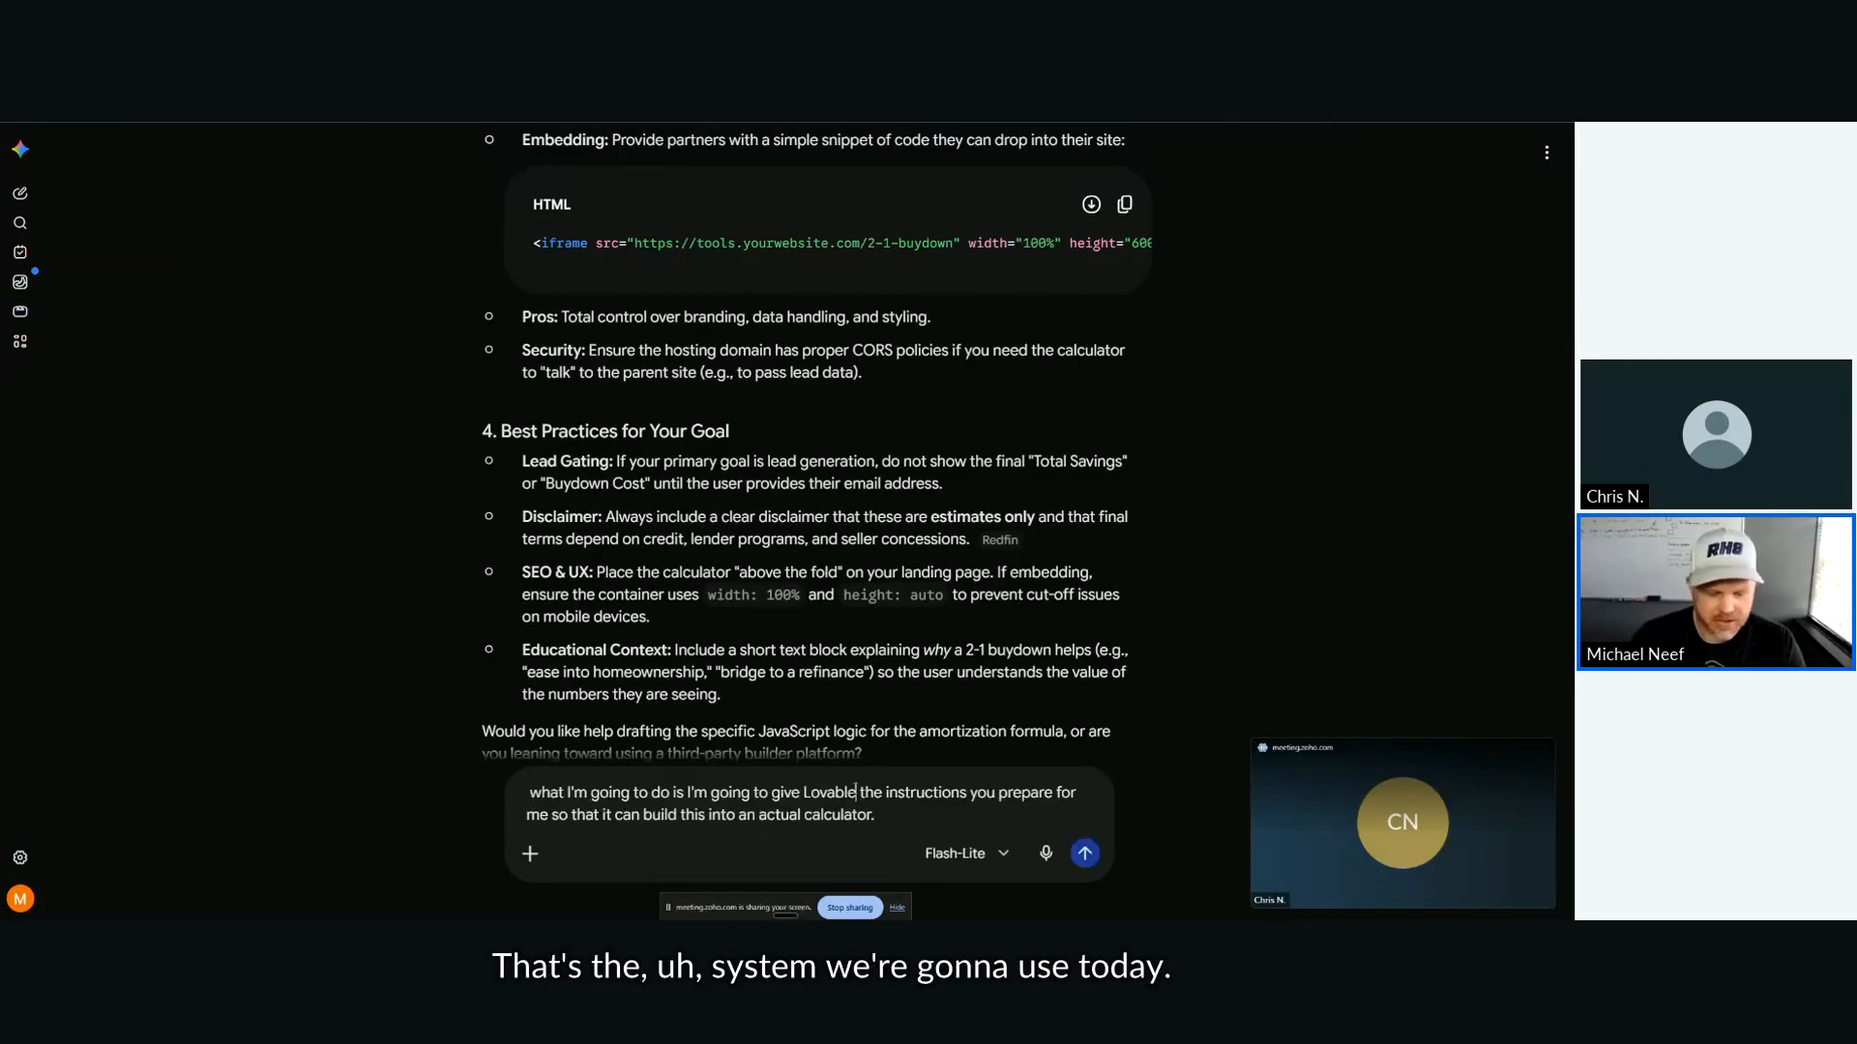
text(.dev)
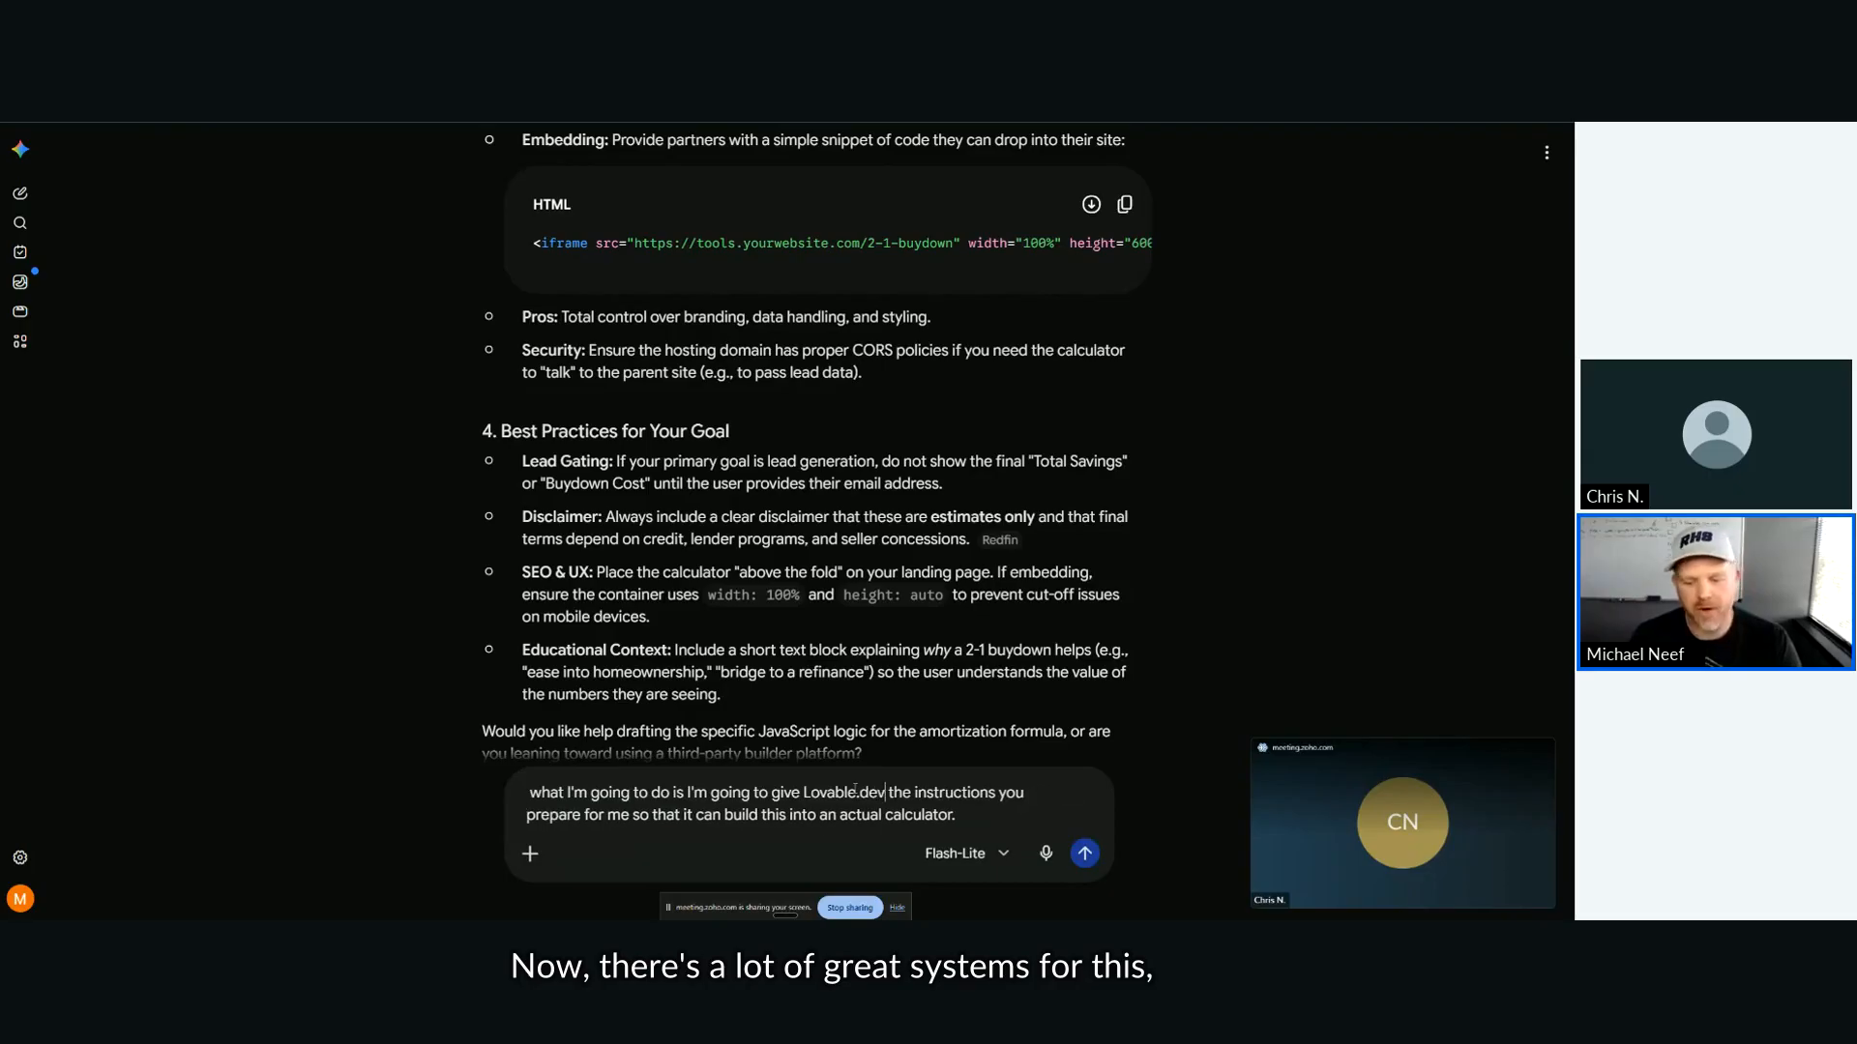
key(Return)
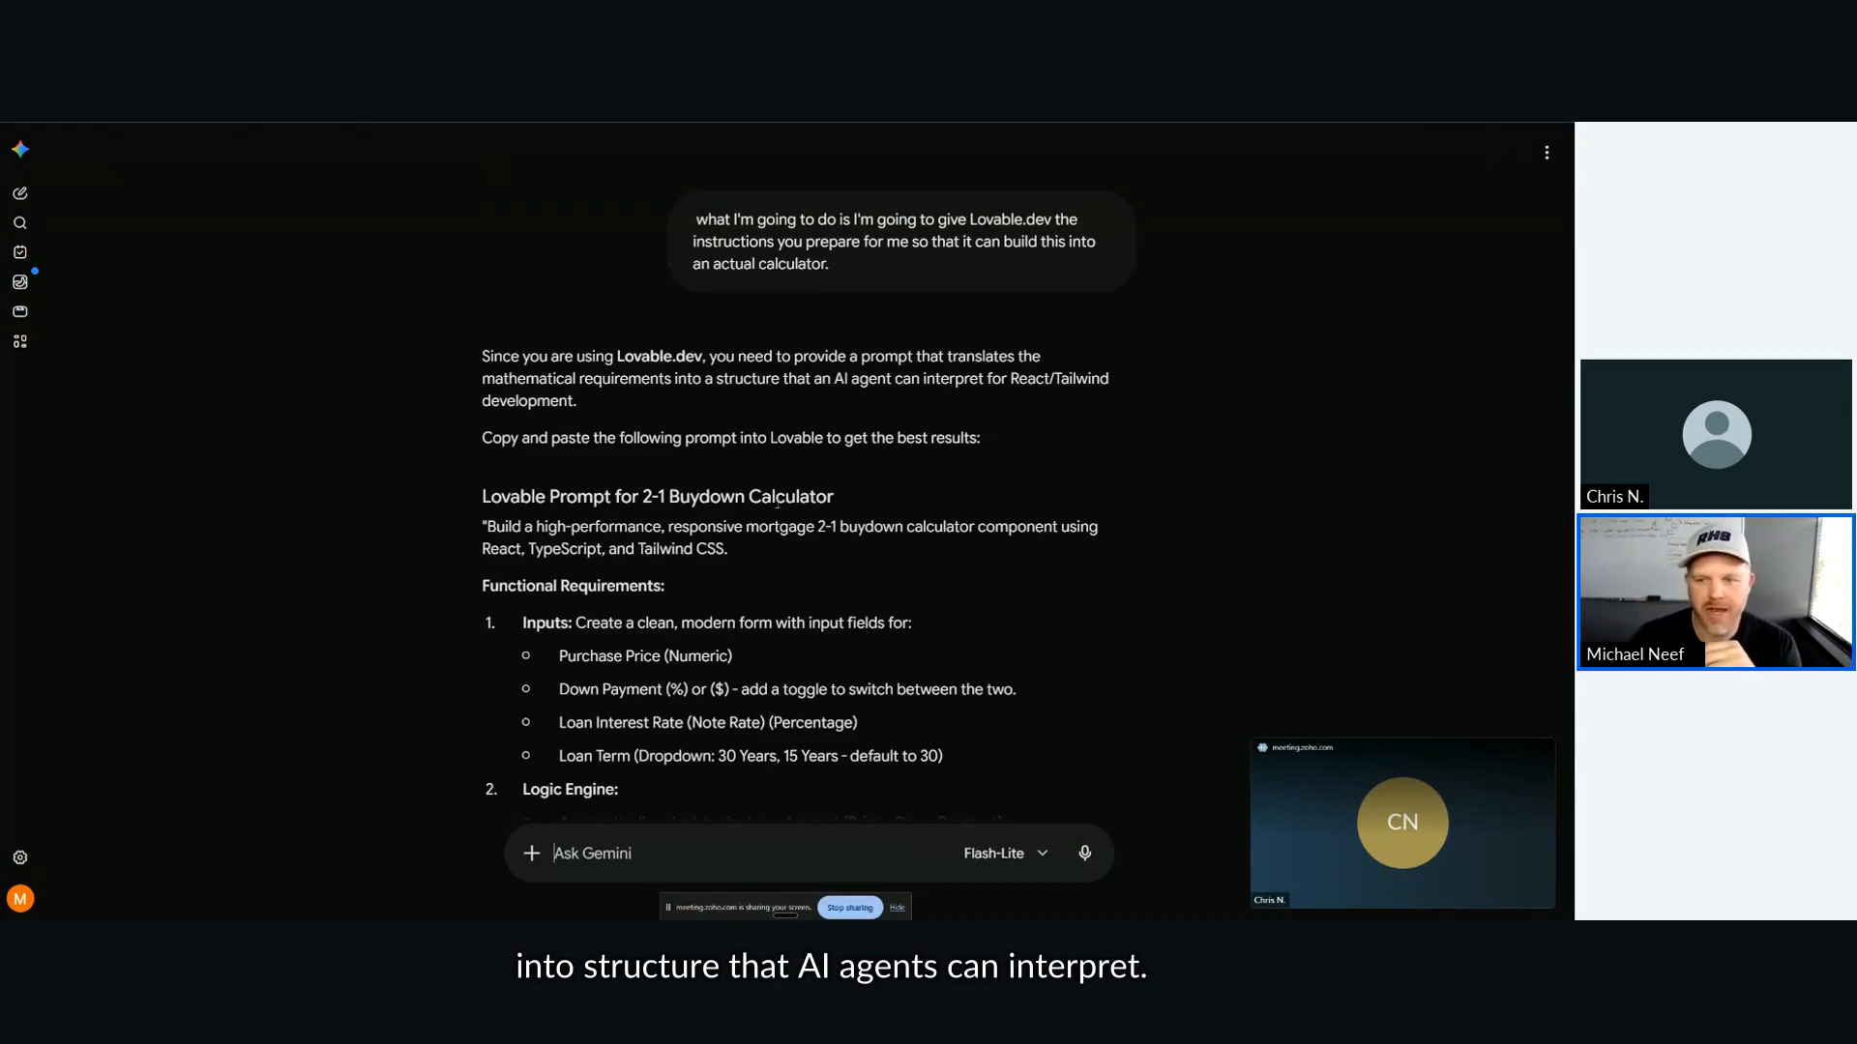
Step: Ask Gemini to rewrite the prompt for an Oregon-licensed loan officer at Renegade Home Mortgage, with compliance disclosures, NMLS number, equal housing logo and state licensing
scroll(486, 313, down, 2)
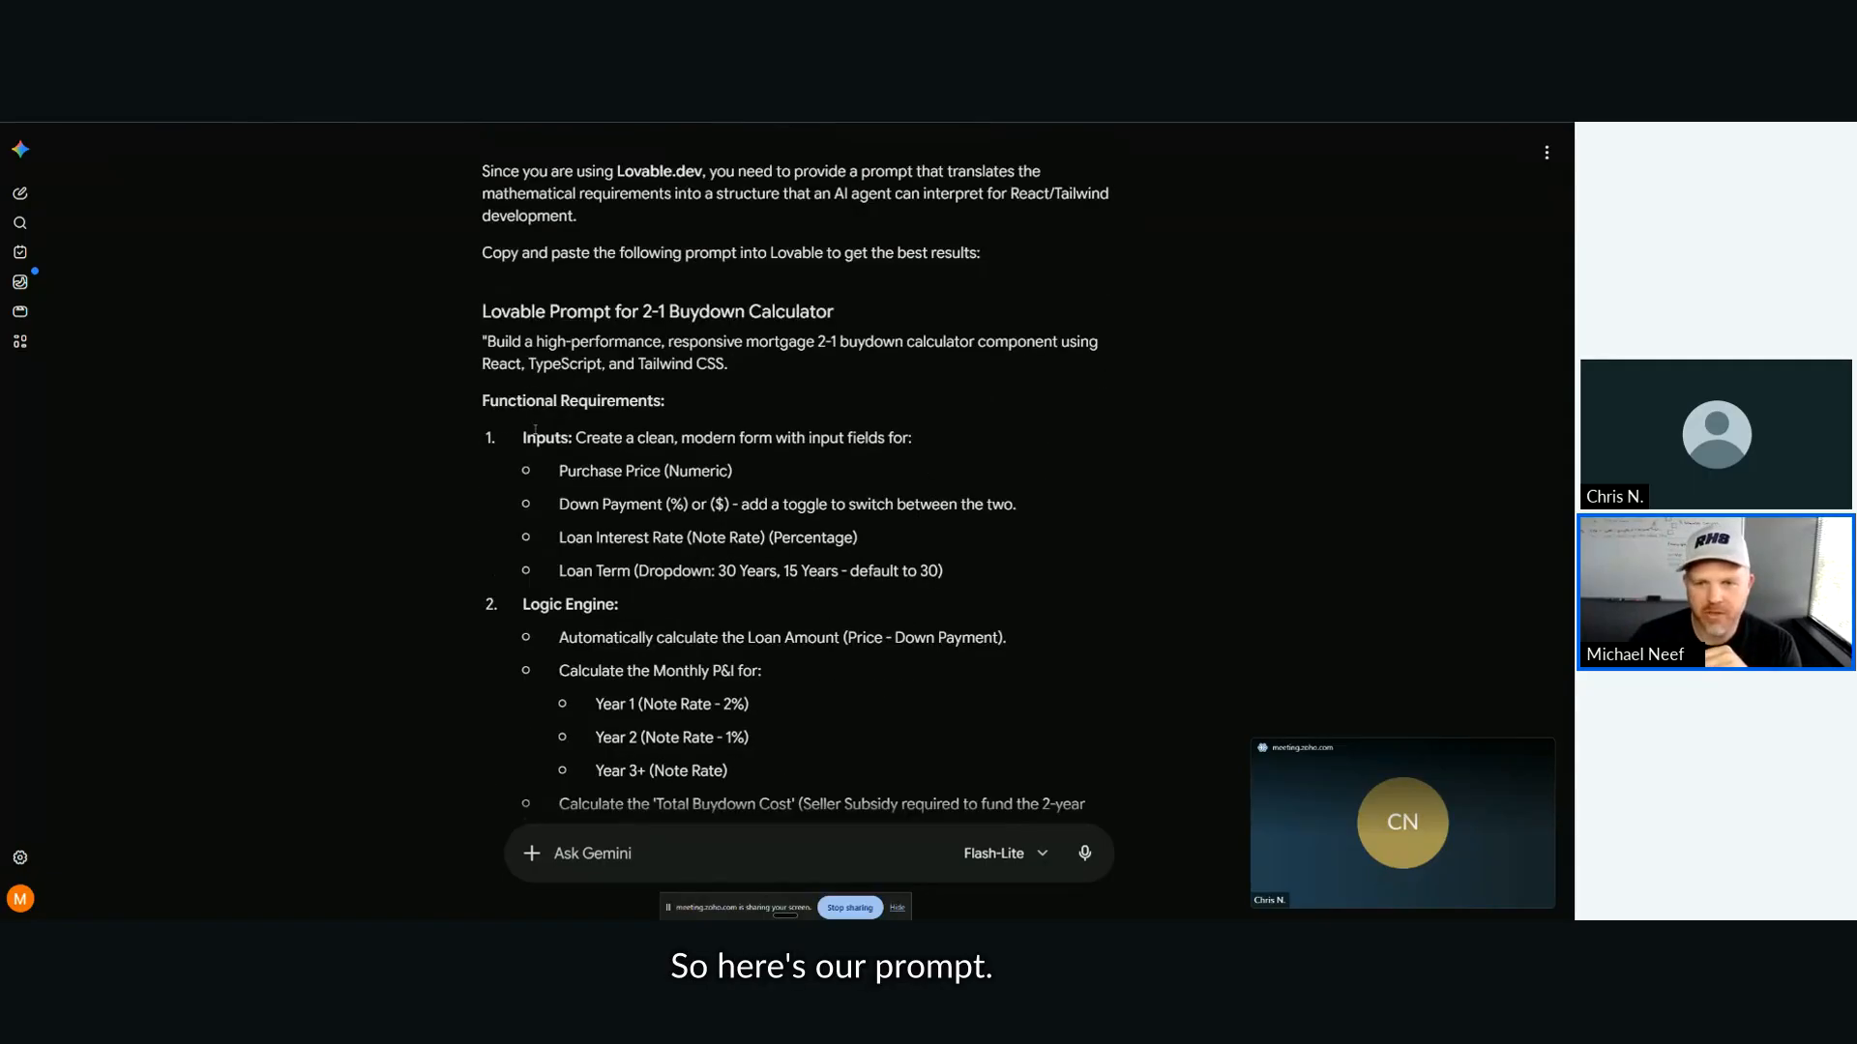
mouse_move(479, 340)
mouse_down()
mouse_move(1129, 349)
mouse_move(1127, 383)
mouse_up()
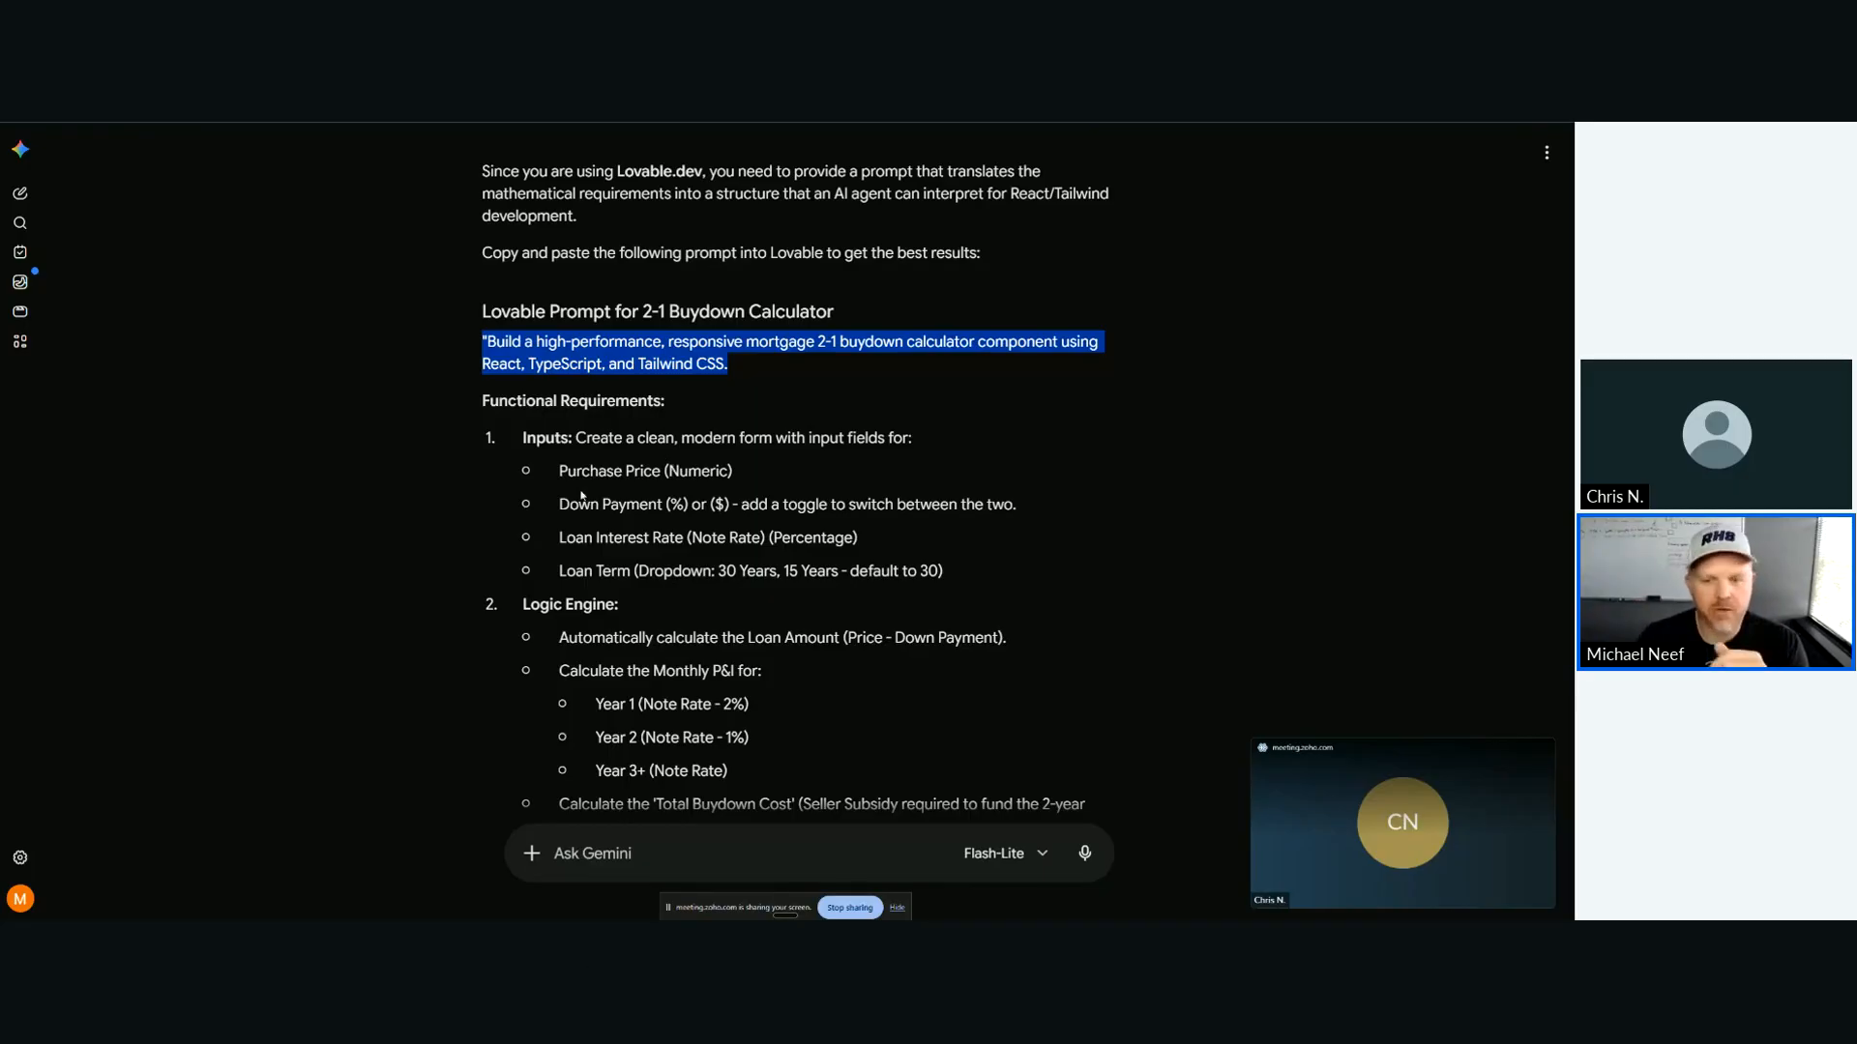
scroll(581, 495, down, 6)
scroll(535, 479, down, 3)
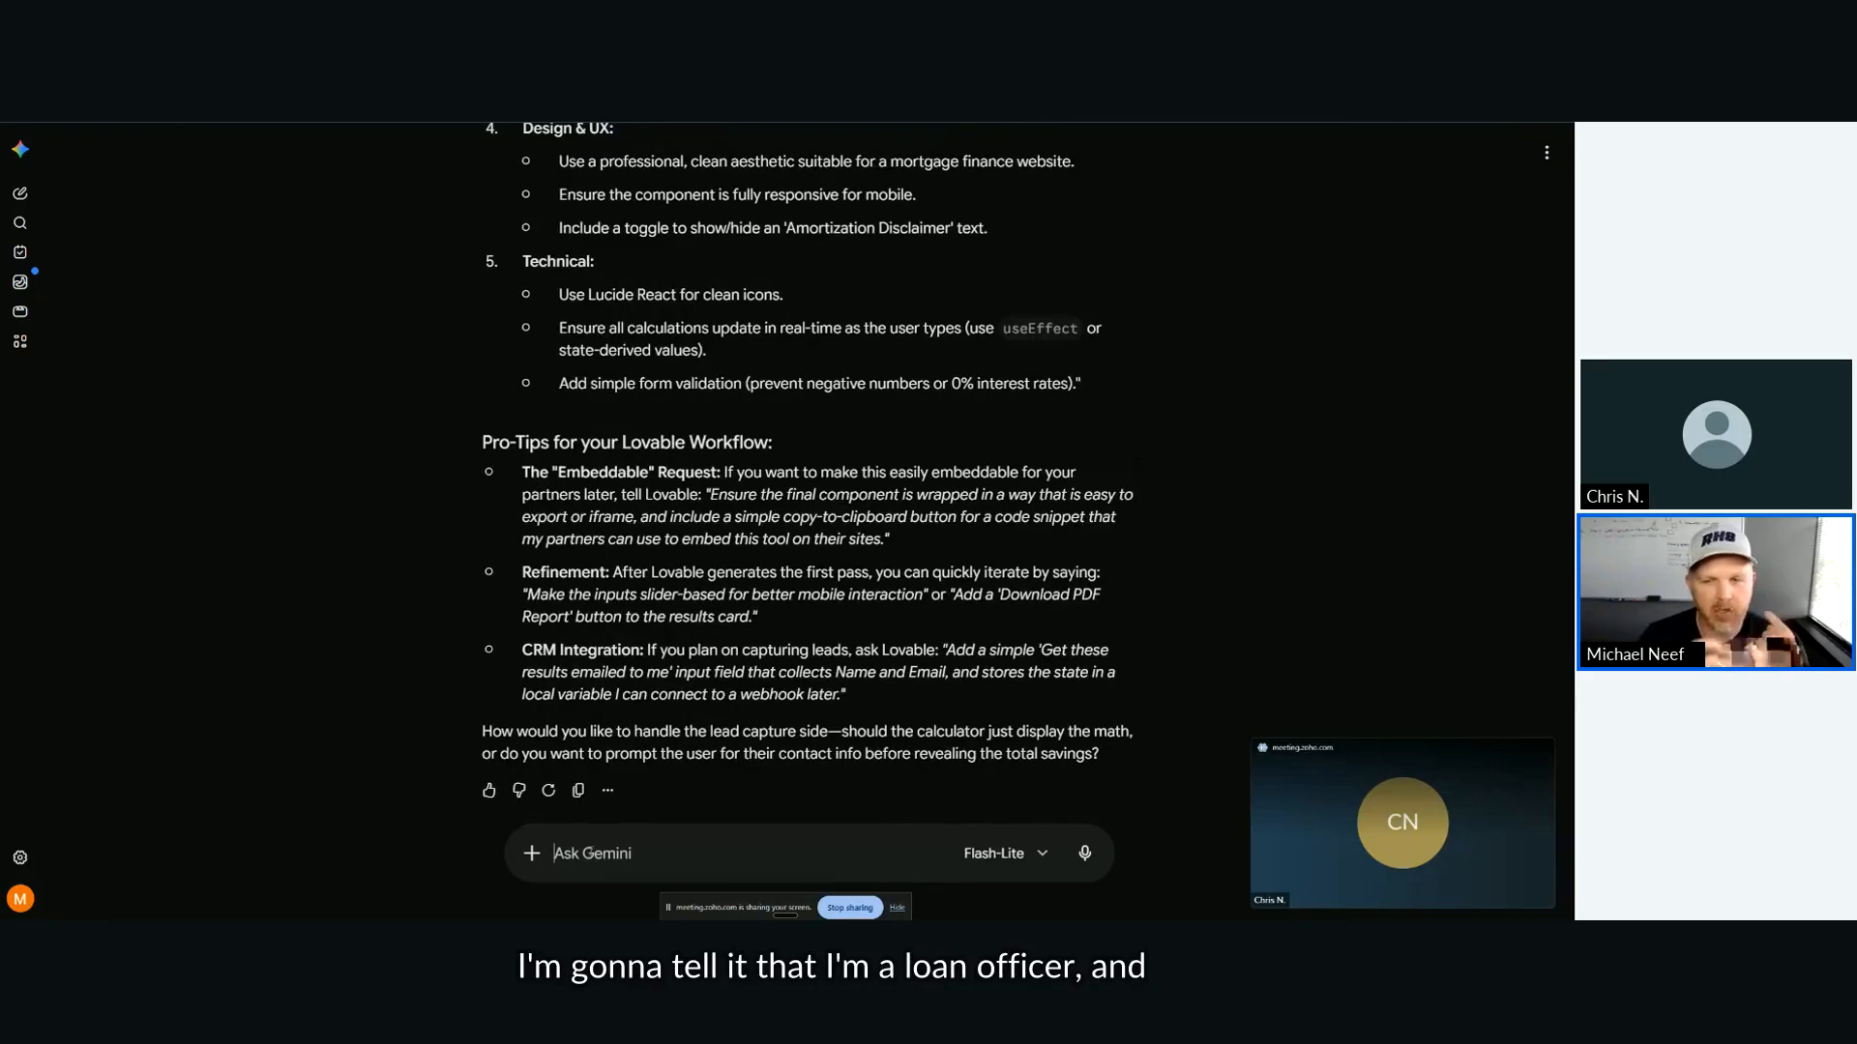
click(590, 852)
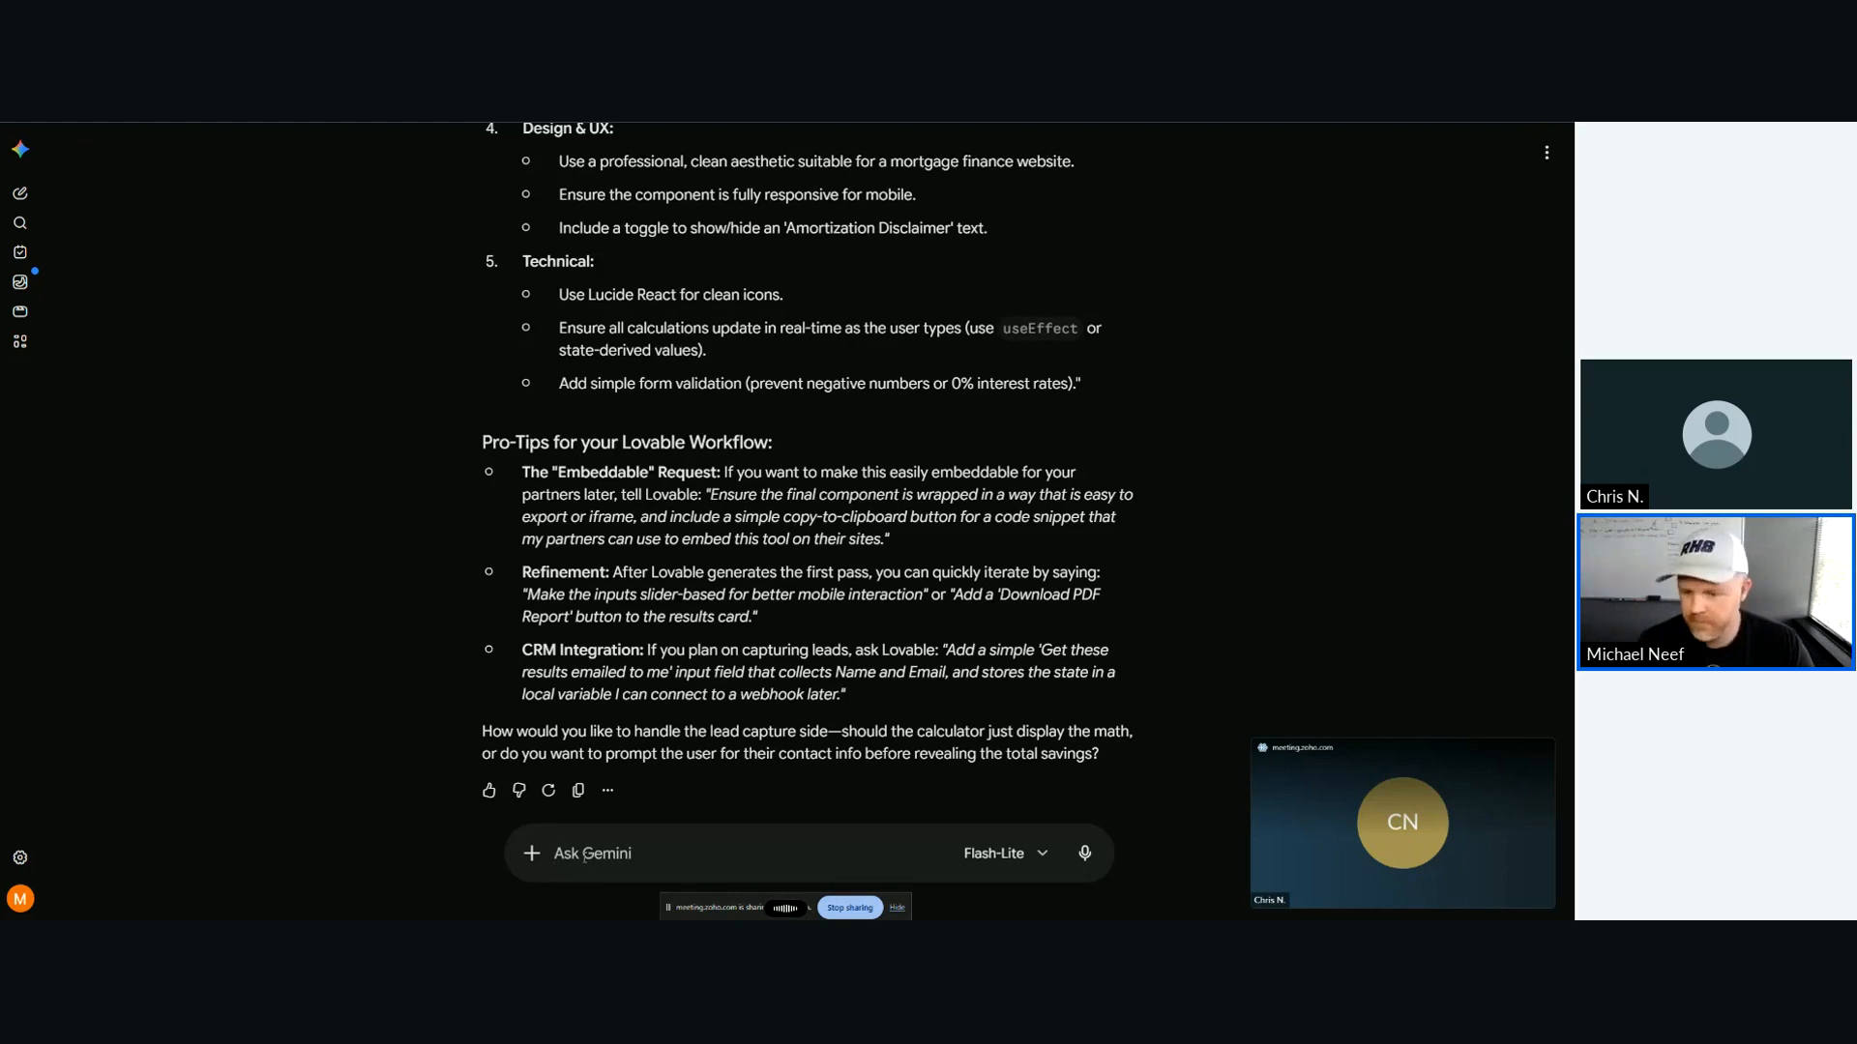
text(can you please rewrite these to let Lovable know that I'm a loan officer and that it needs to meet any regulatory compliance disclosure requirements on the project, including my NMLS number, my equal housing opportunity logo, and my state licensing information? My NMLS number is 227081.)
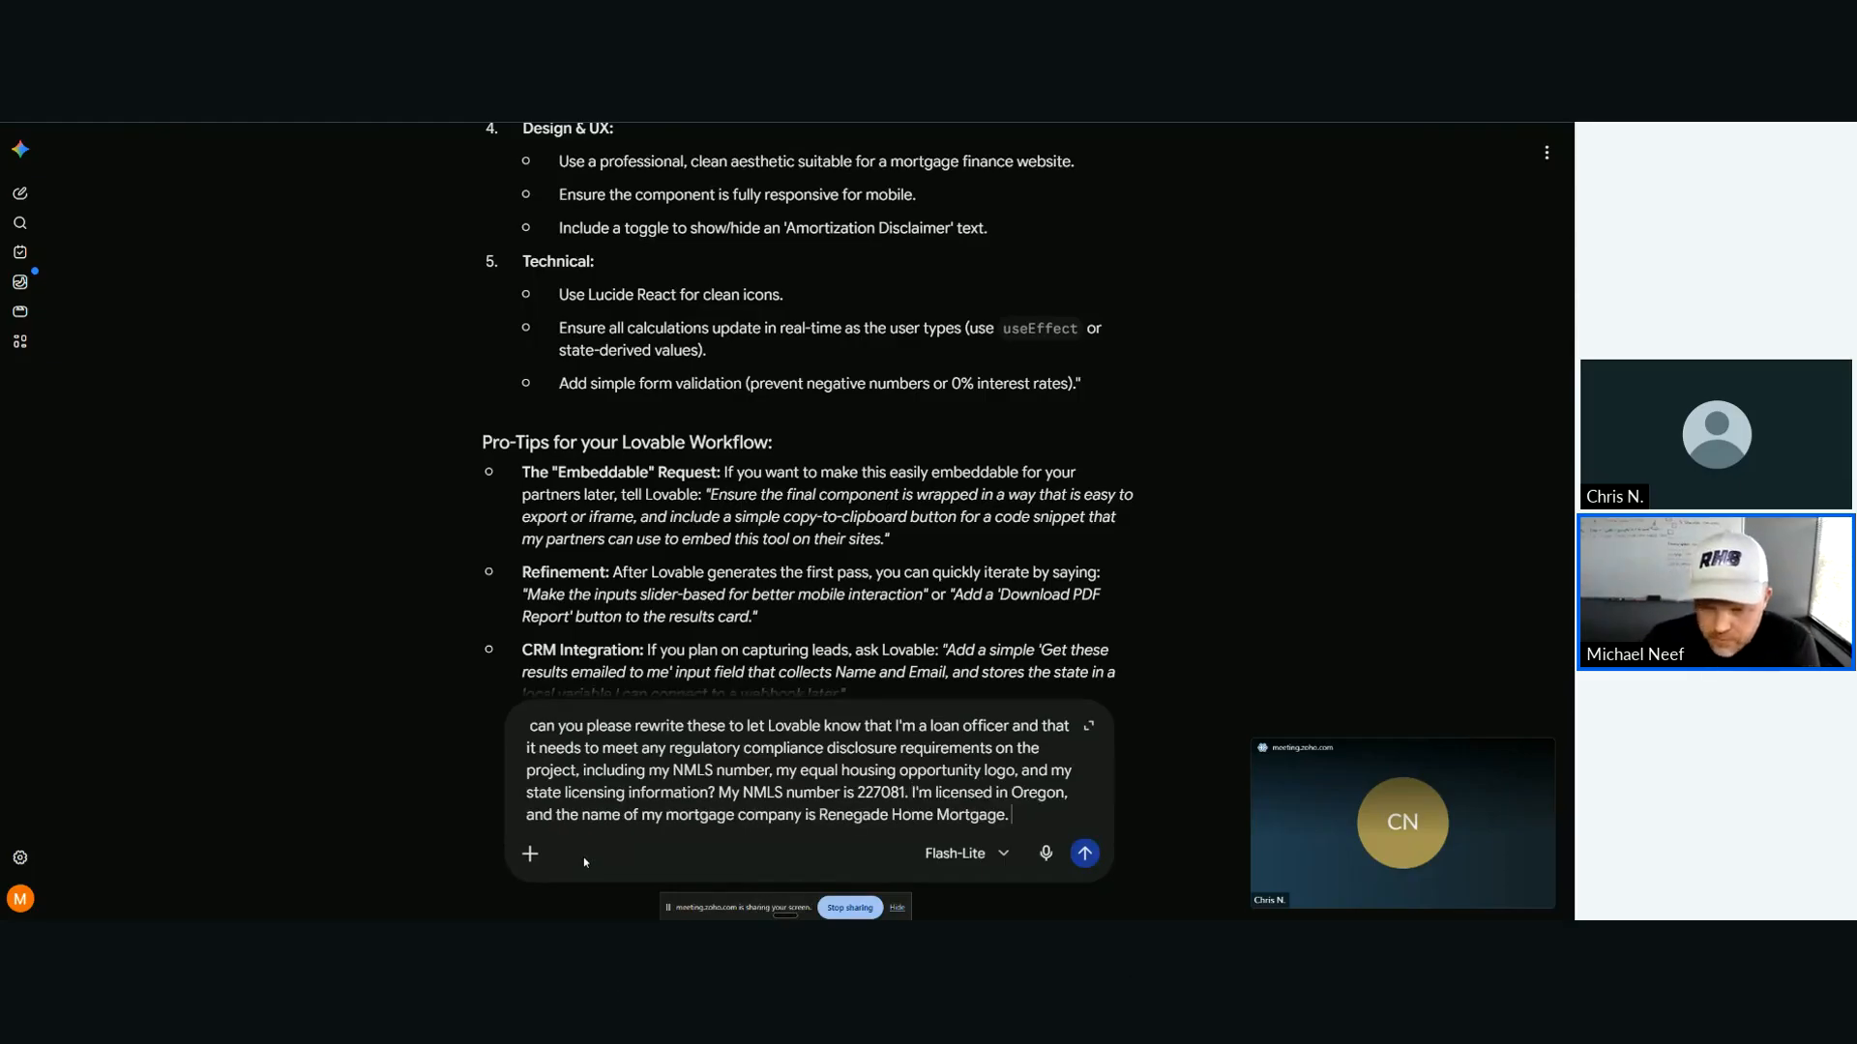
text(I'm licensed in Oregon, and the name of my mortgage company is Renegade Home Mortgage.)
key(Return)
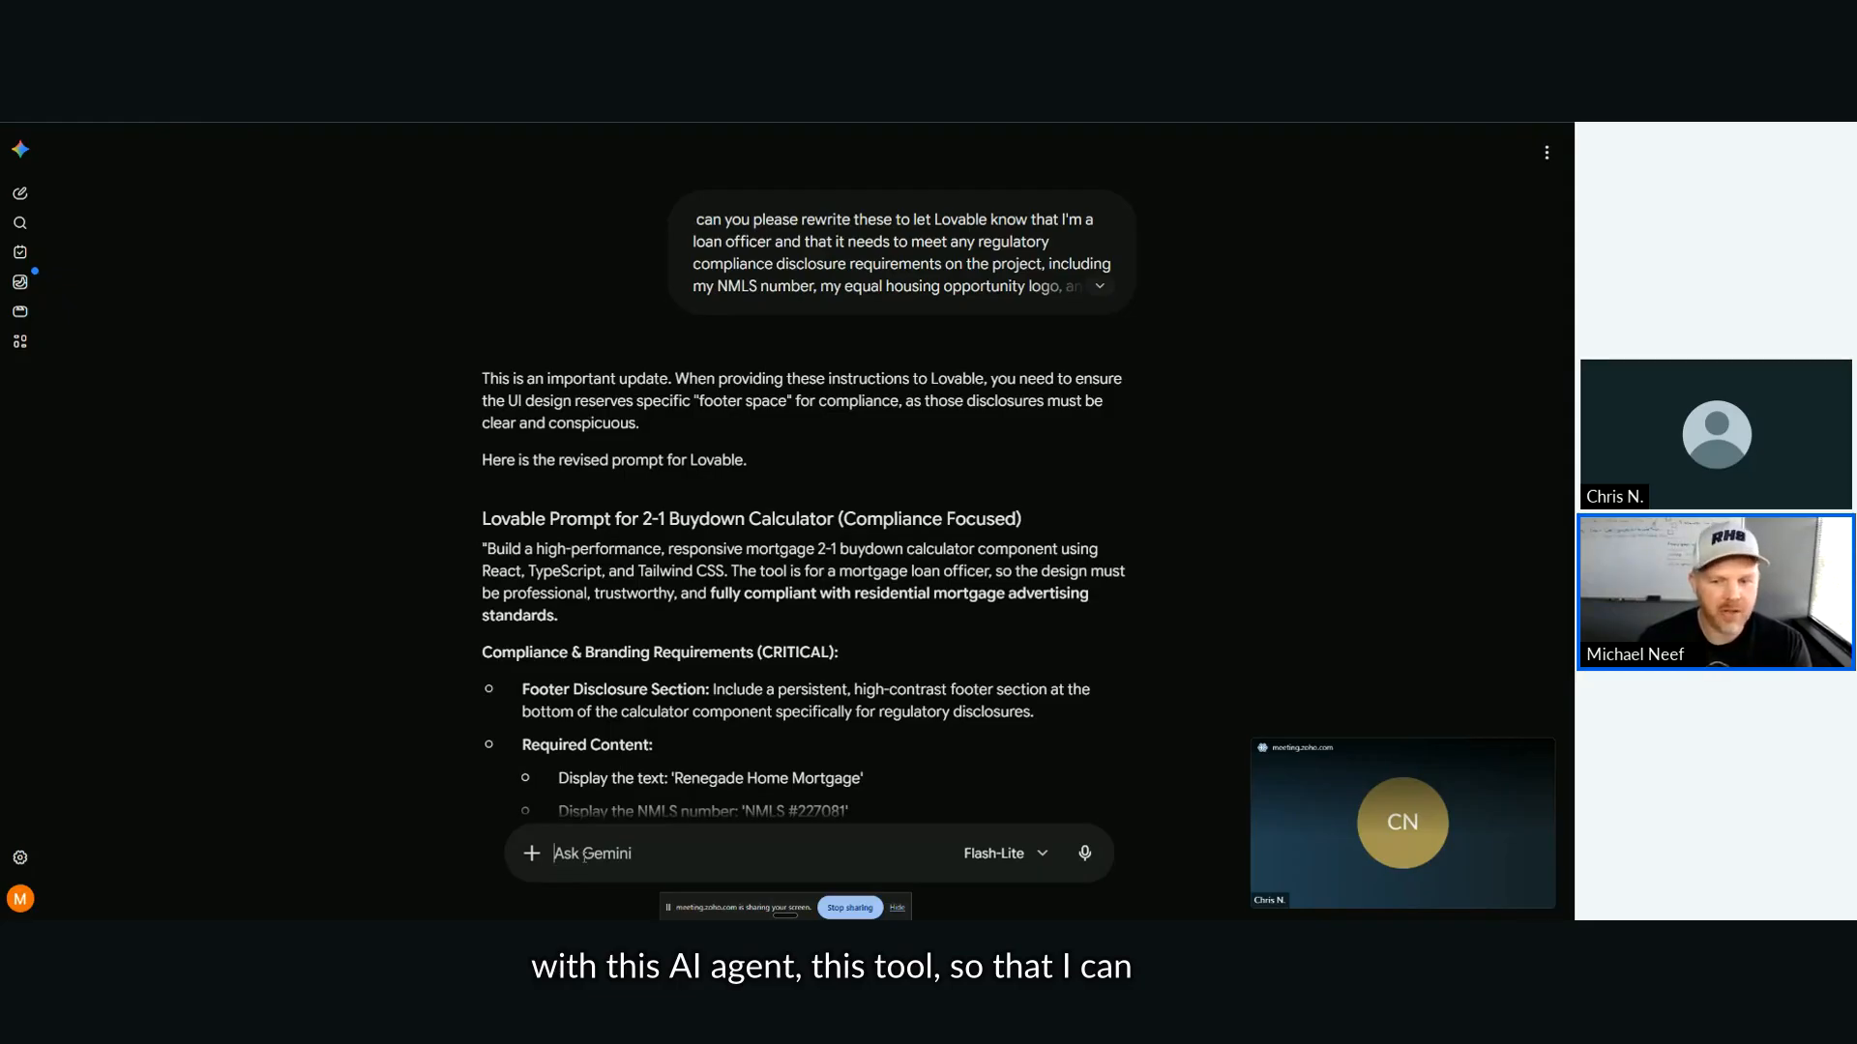
Step: Answer Gemini's hosting question by saying the calculator is hosted in Lovable and not connected to a stand-alone domain yet
scroll(471, 580, down, 10)
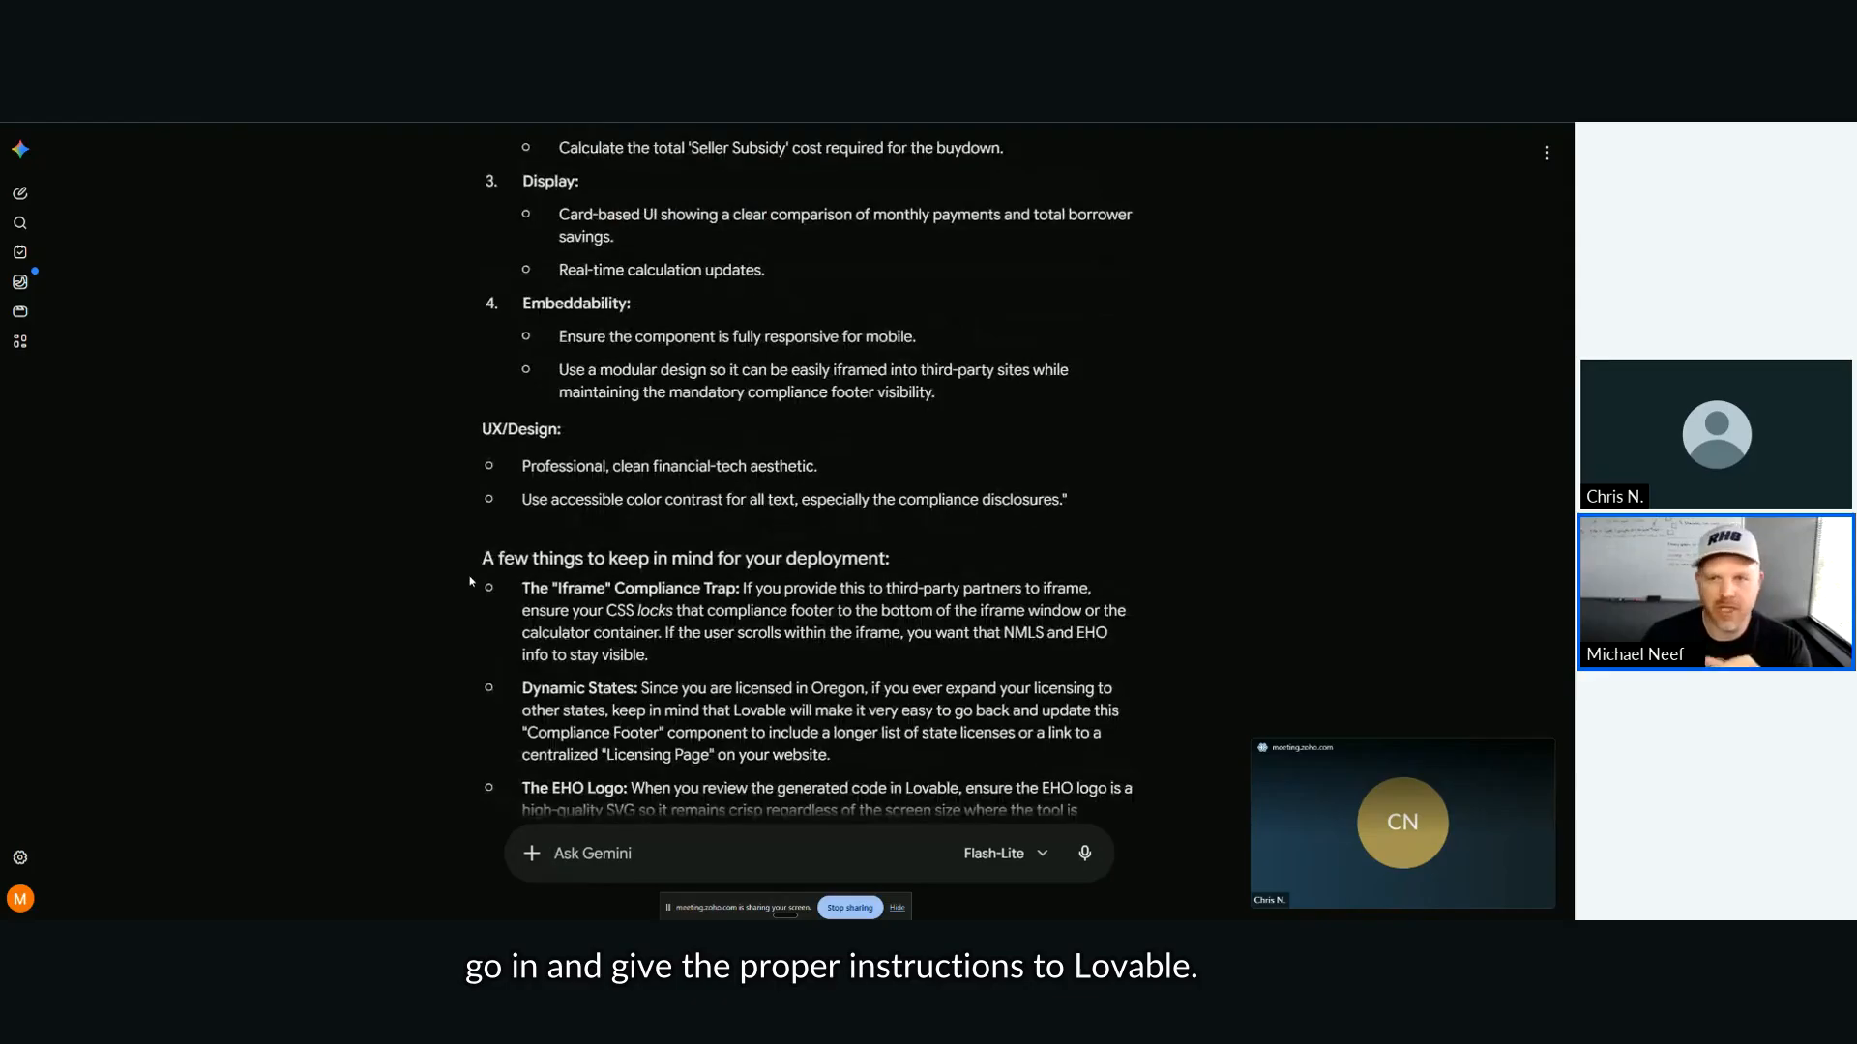
scroll(473, 658, down, 2)
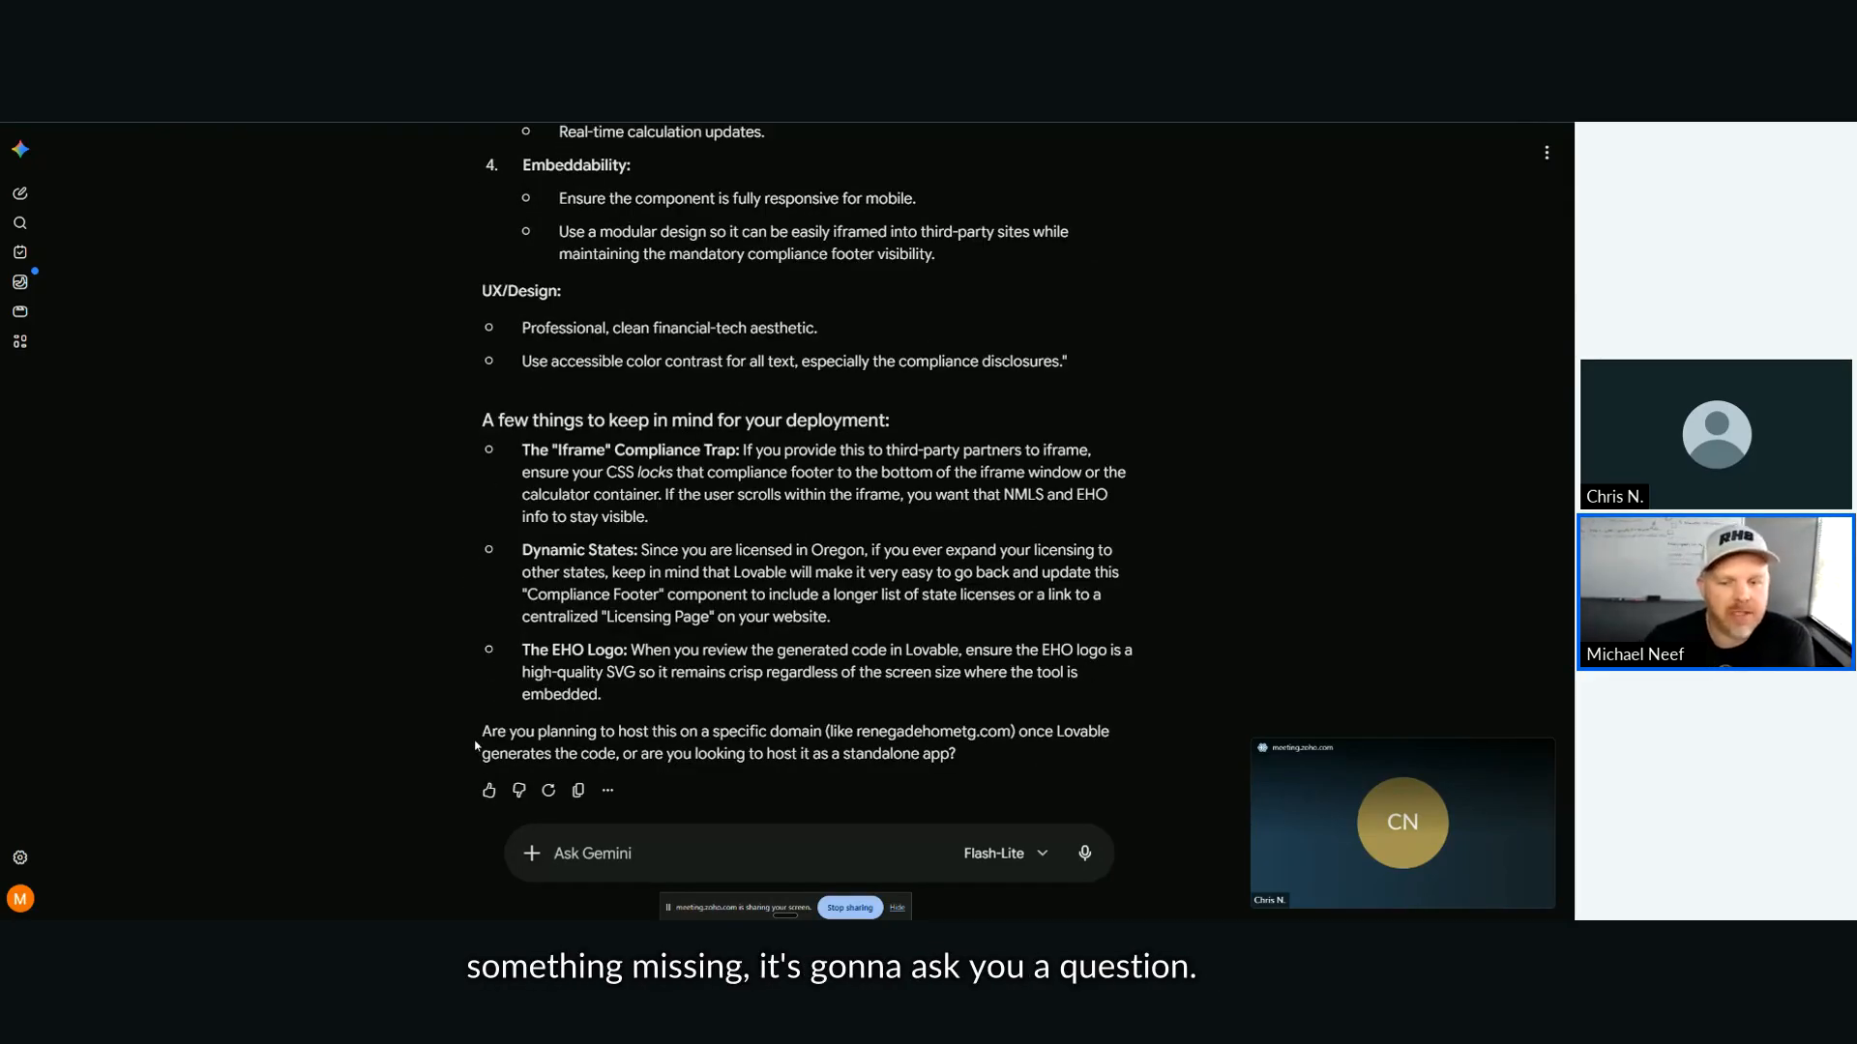
drag(476, 746, 1039, 738)
click(786, 746)
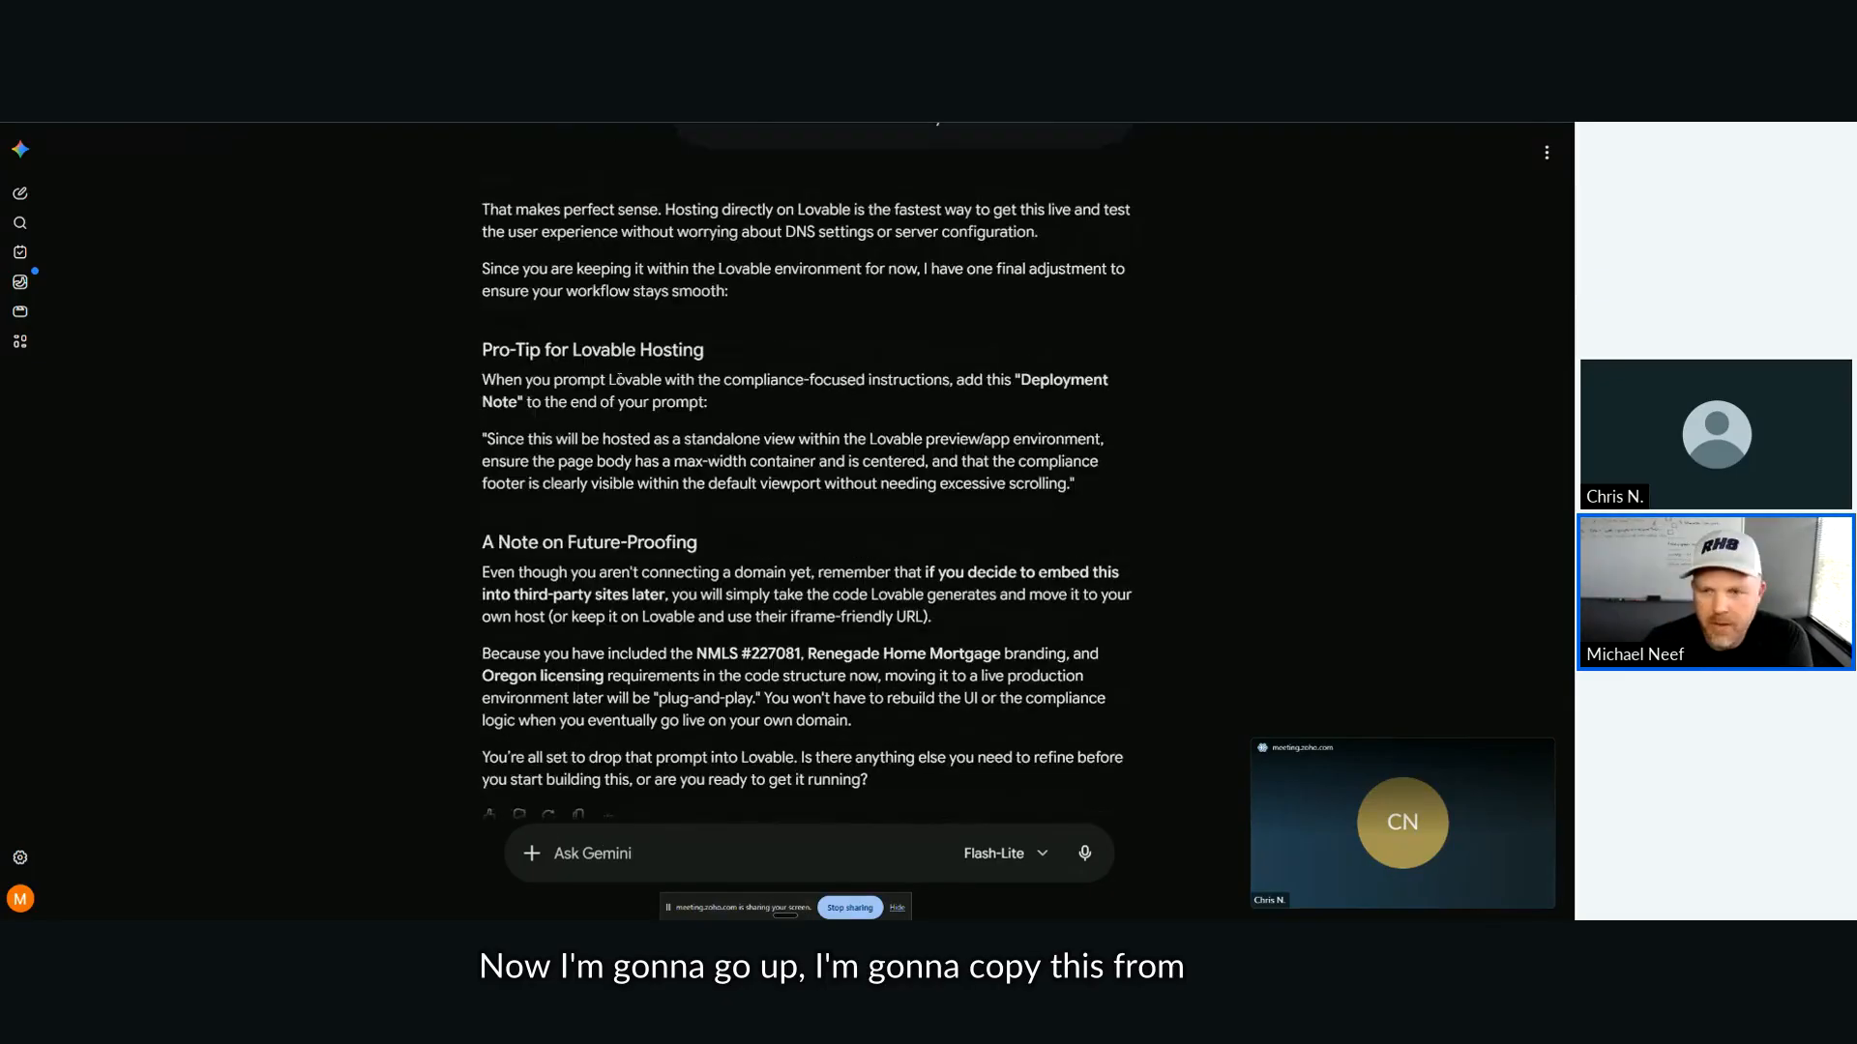
Step: Copy the compliance-focused Lovable prompt, from its "Build a high-performance" opening through the EHO logo note
scroll(619, 377, up, 20)
scroll(620, 378, up, 6)
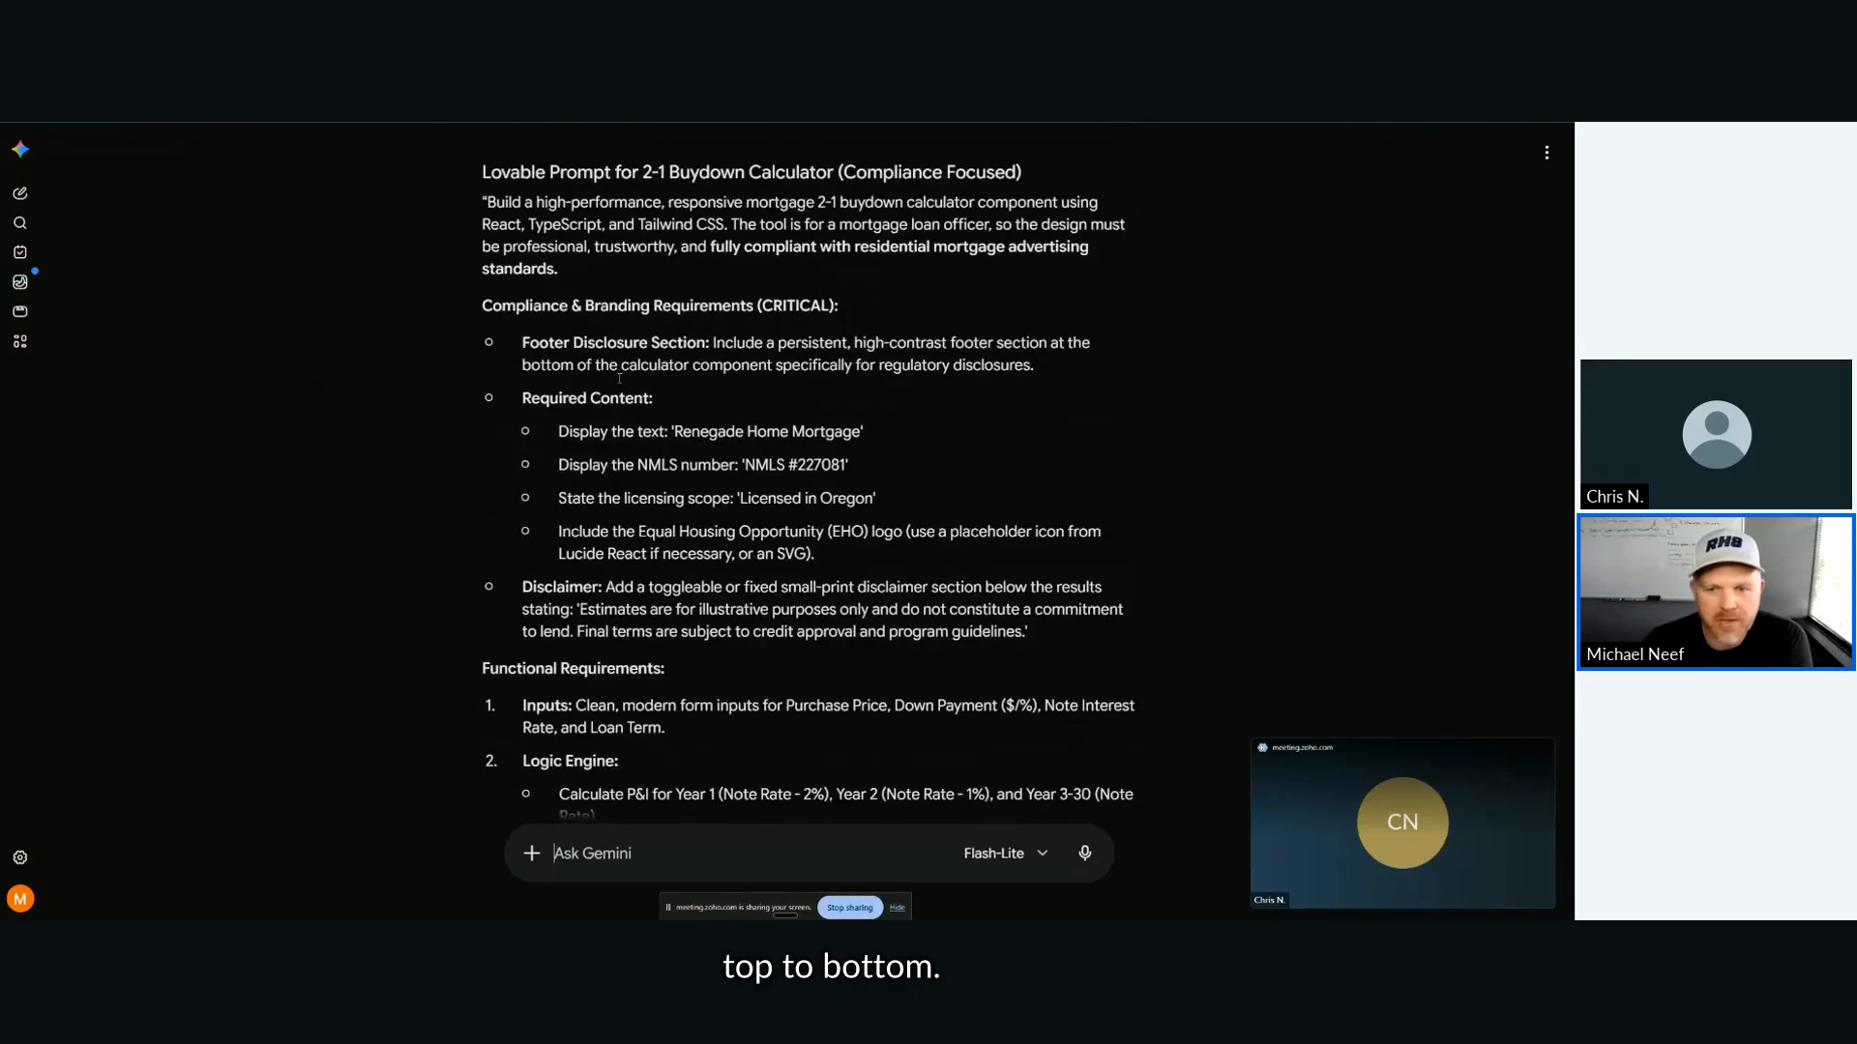
scroll(485, 388, down, 3)
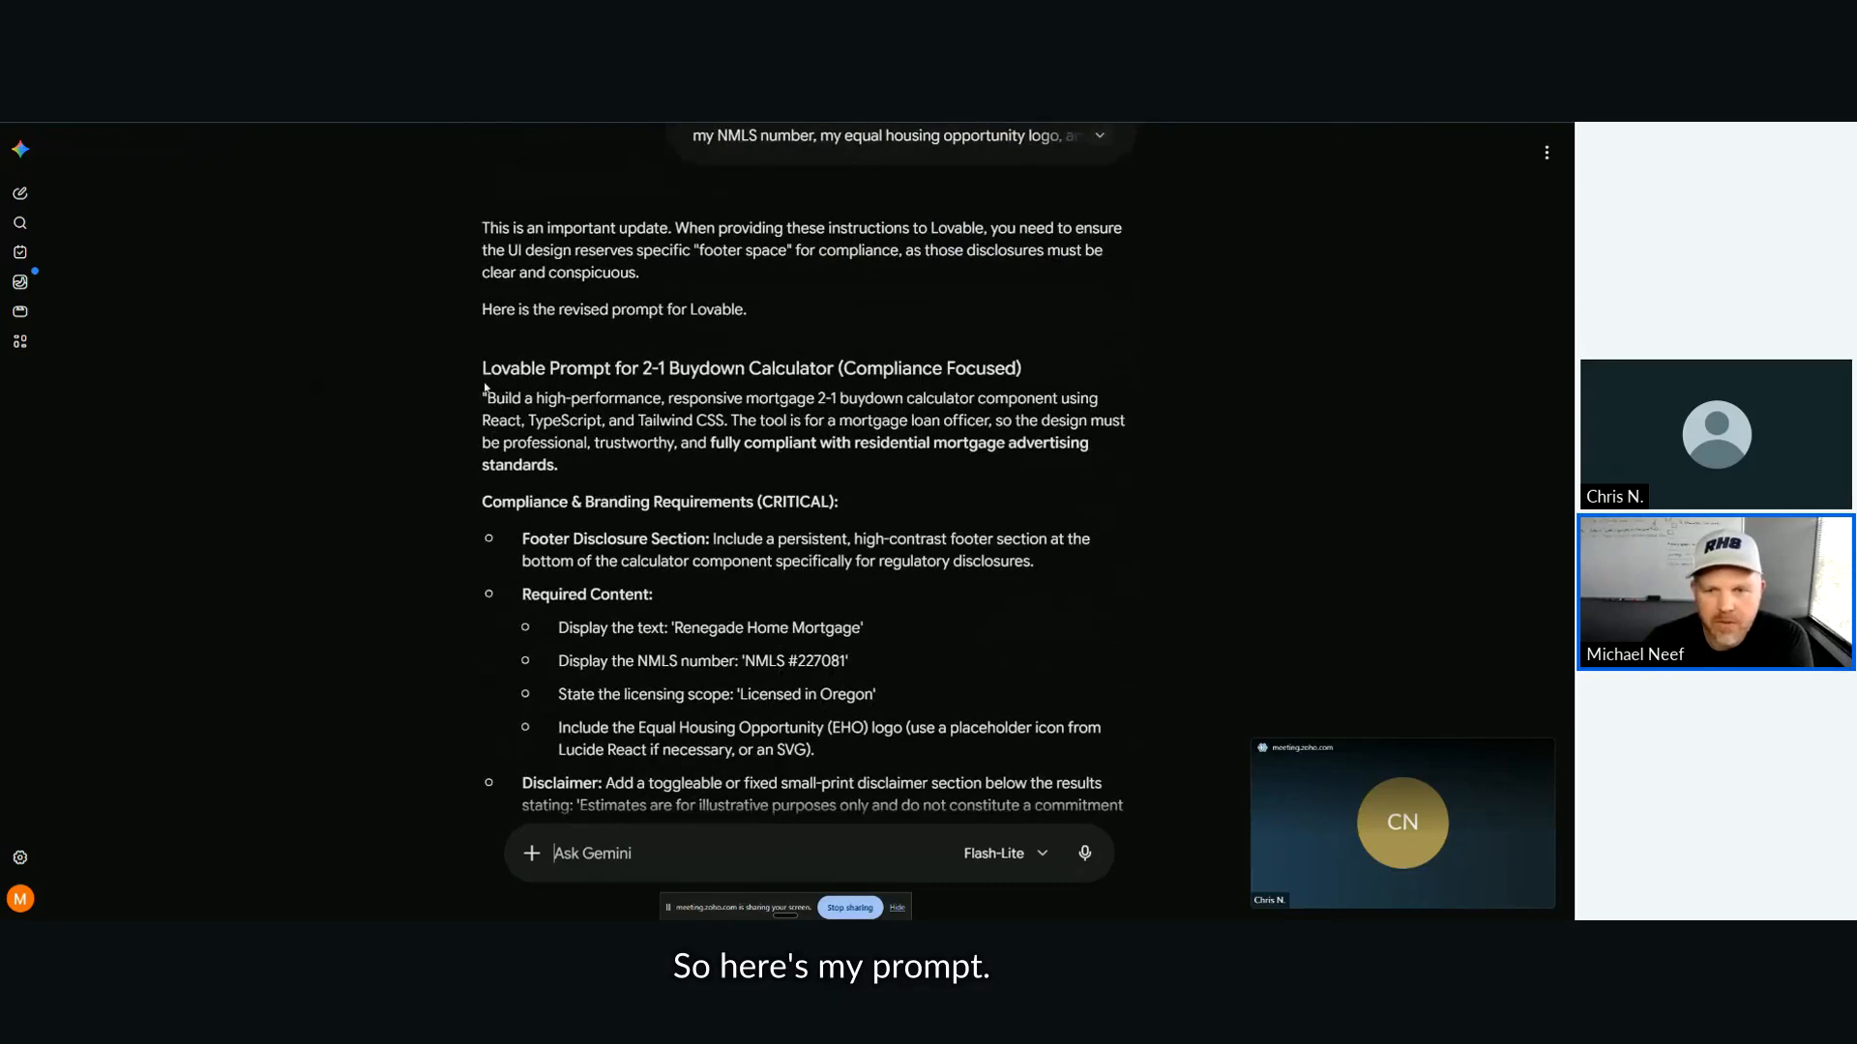
drag(483, 397, 697, 577)
scroll(1036, 456, down, 10)
scroll(1019, 481, down, 2)
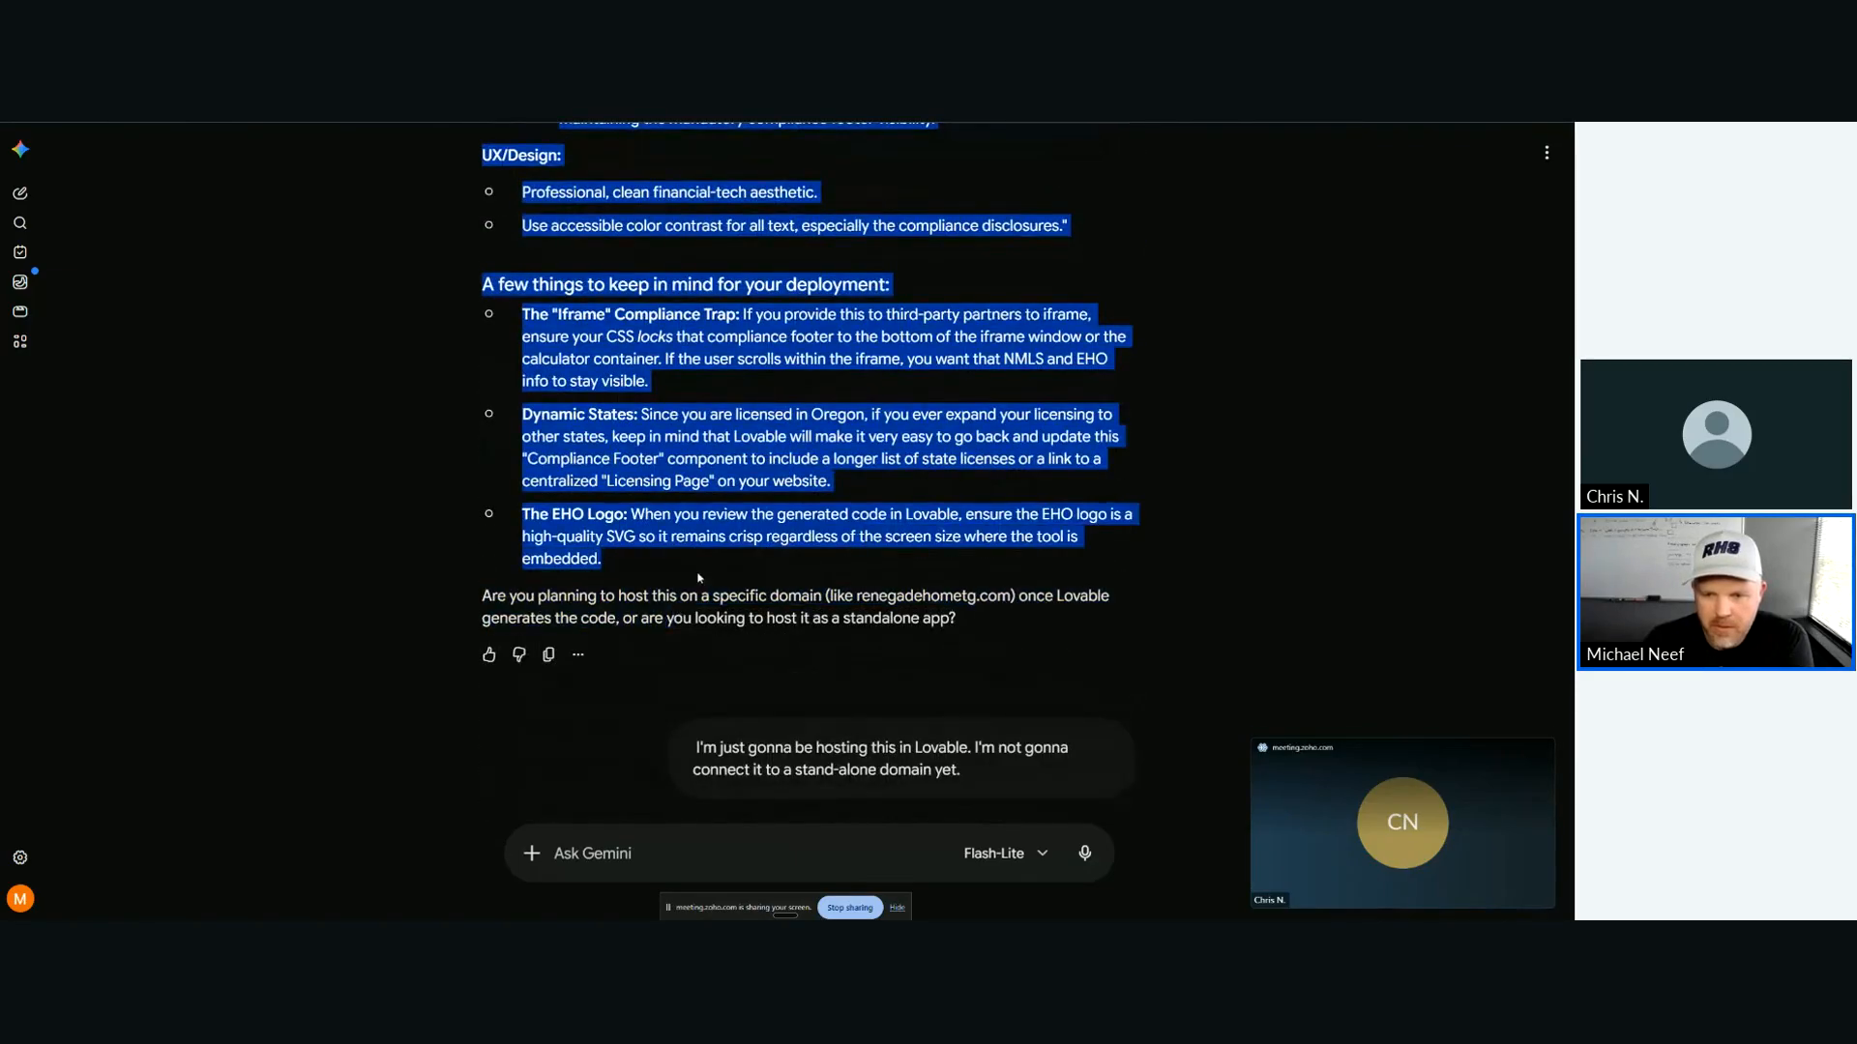
click(675, 542)
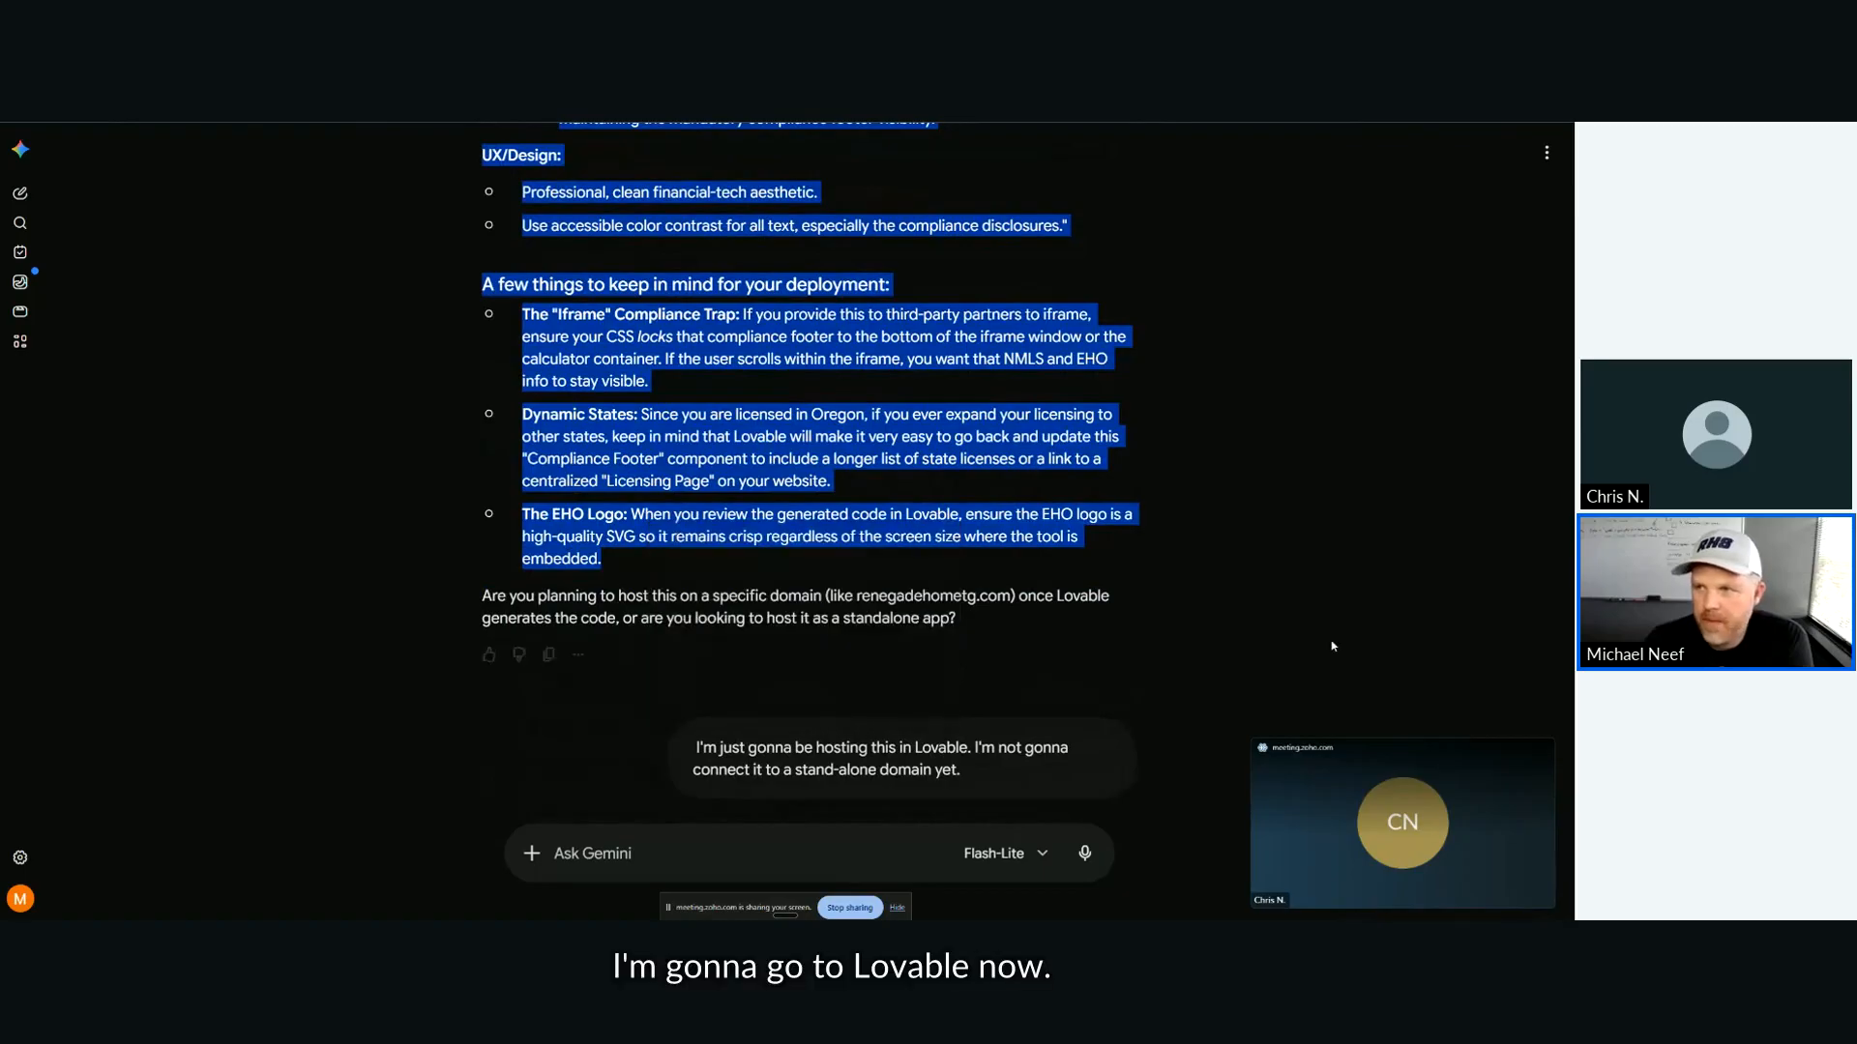
Step: Open Lovable in a new browser tab, sign up with a Google account, and check the workspace's available credits
key(ctrl+t)
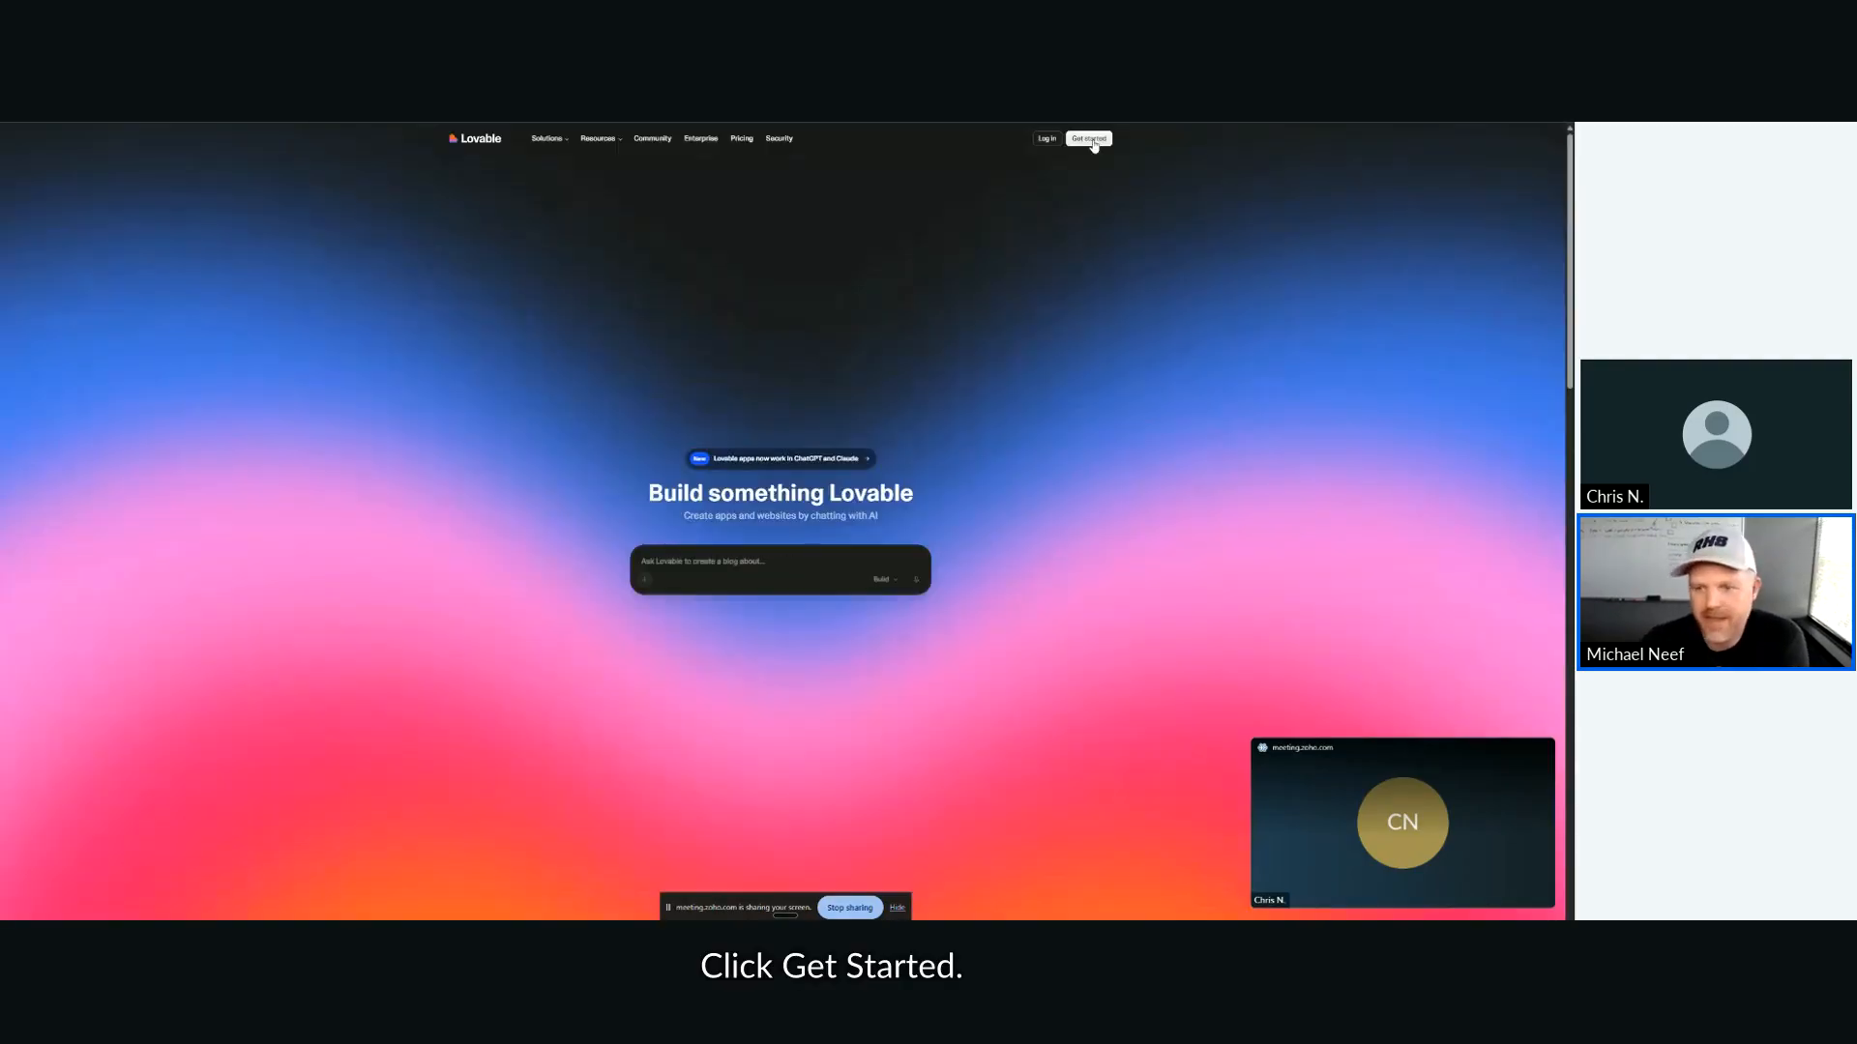
click(1090, 140)
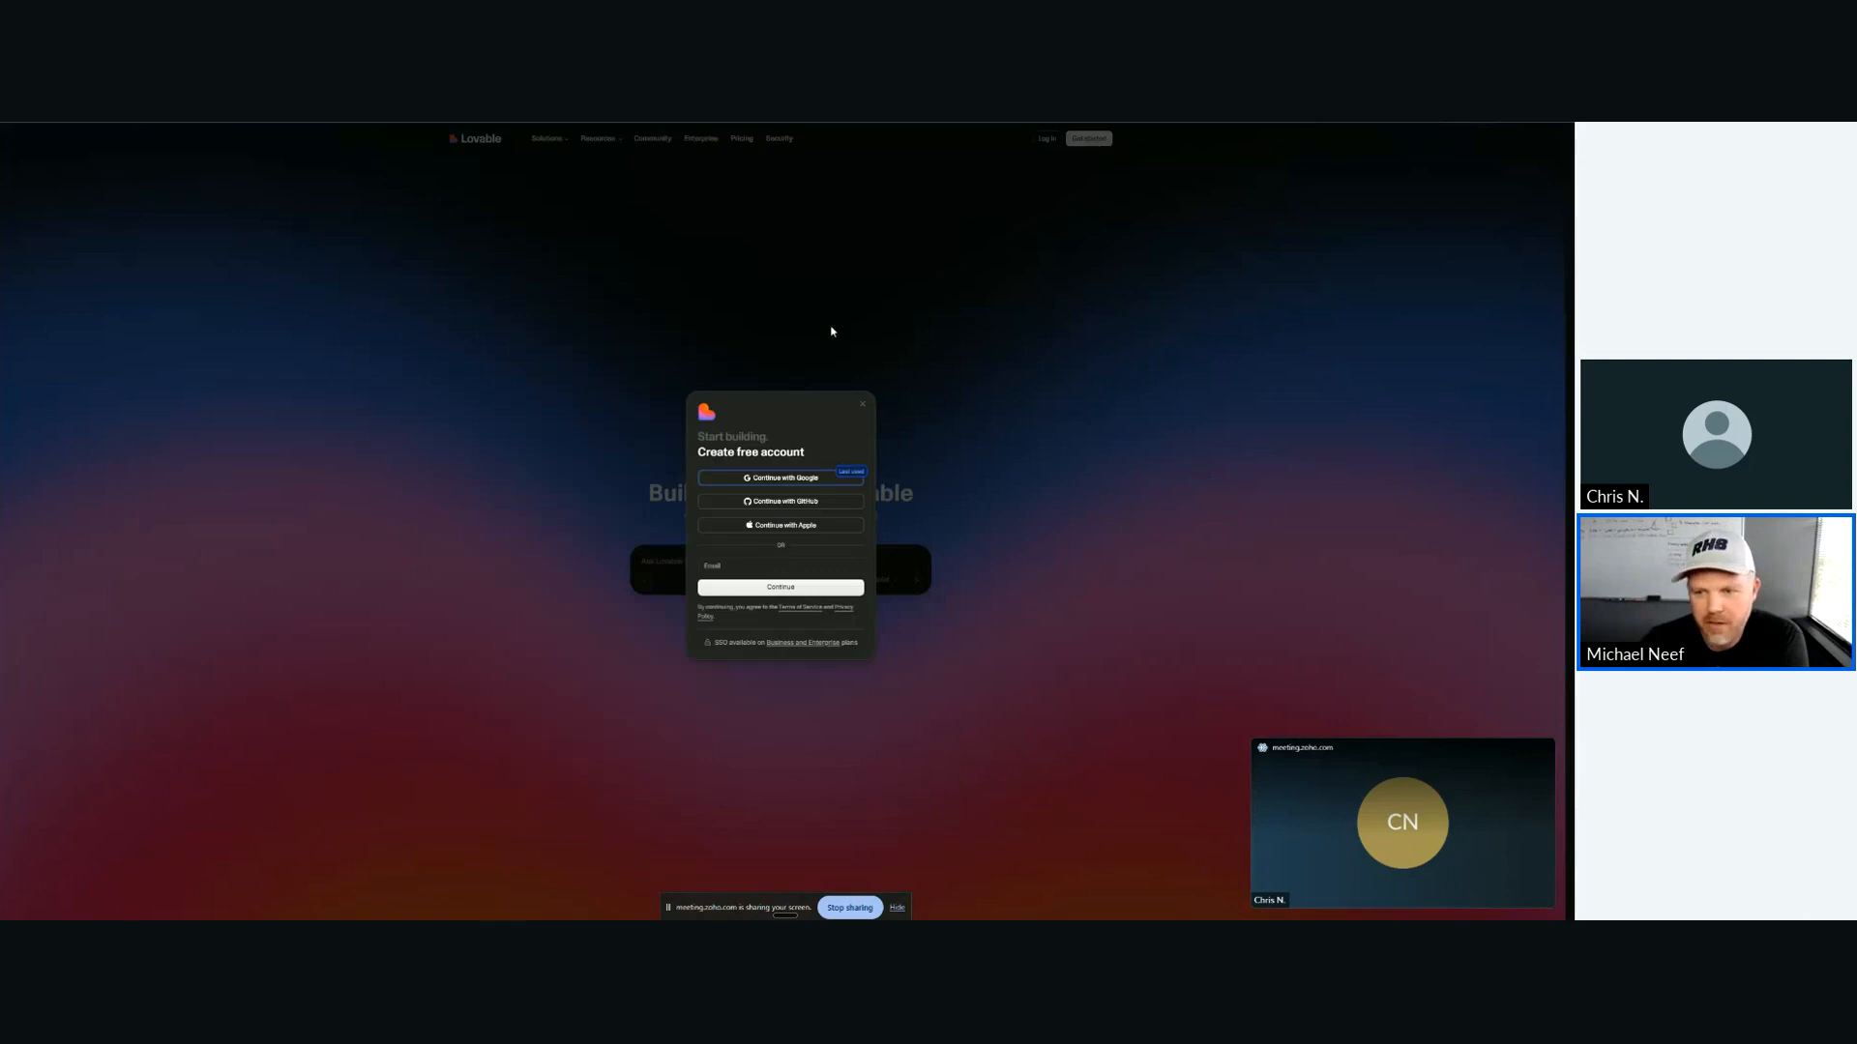
click(786, 481)
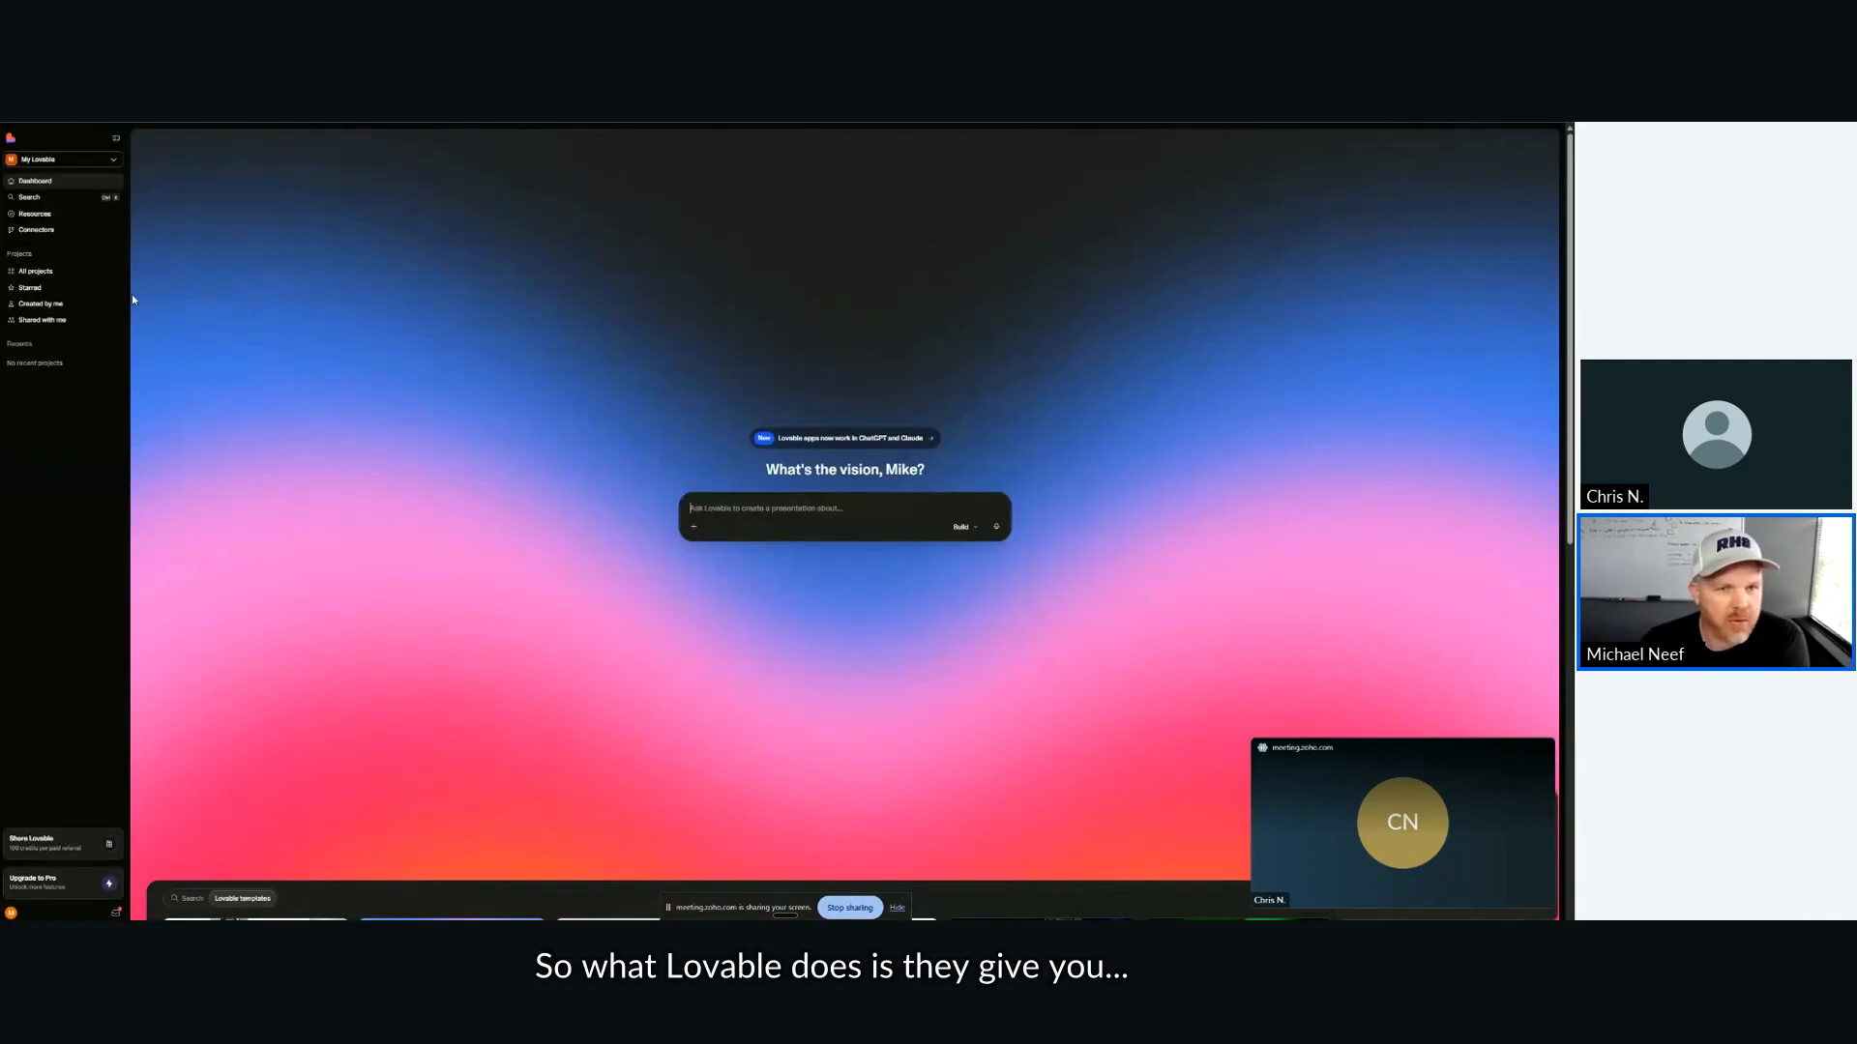
click(58, 158)
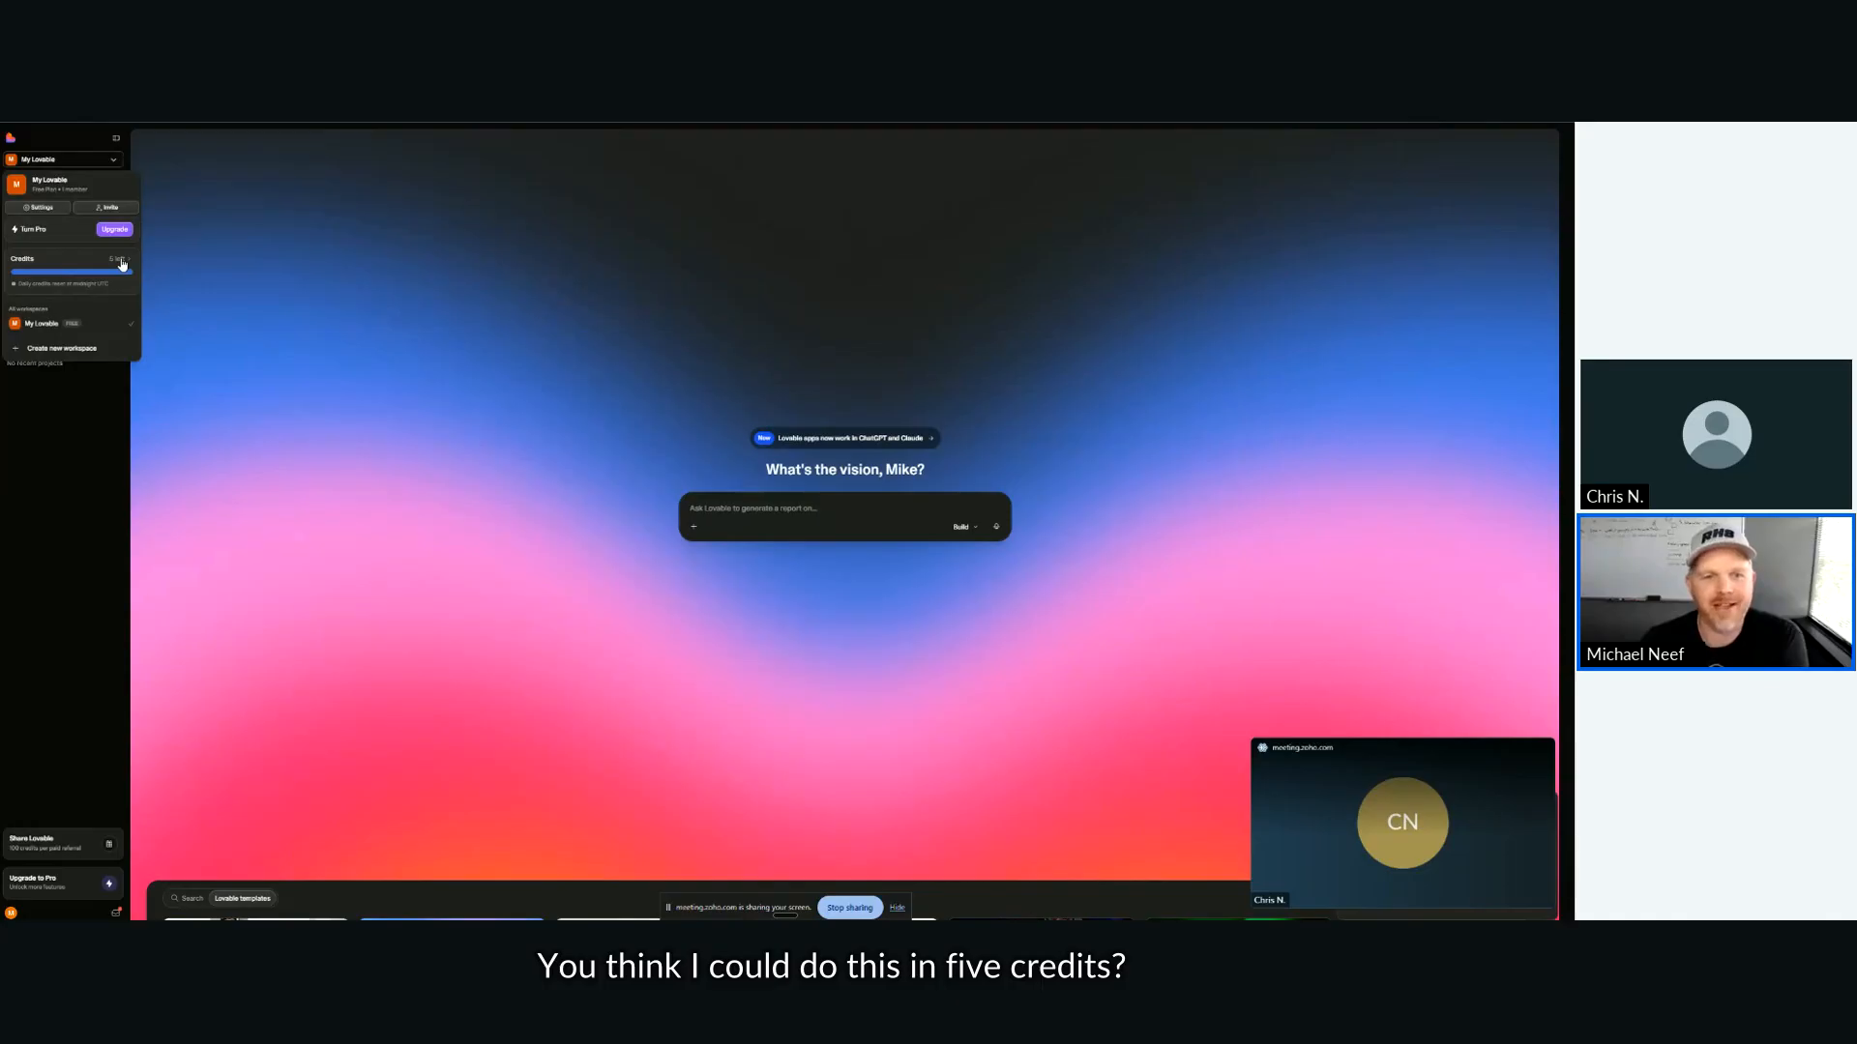
click(126, 472)
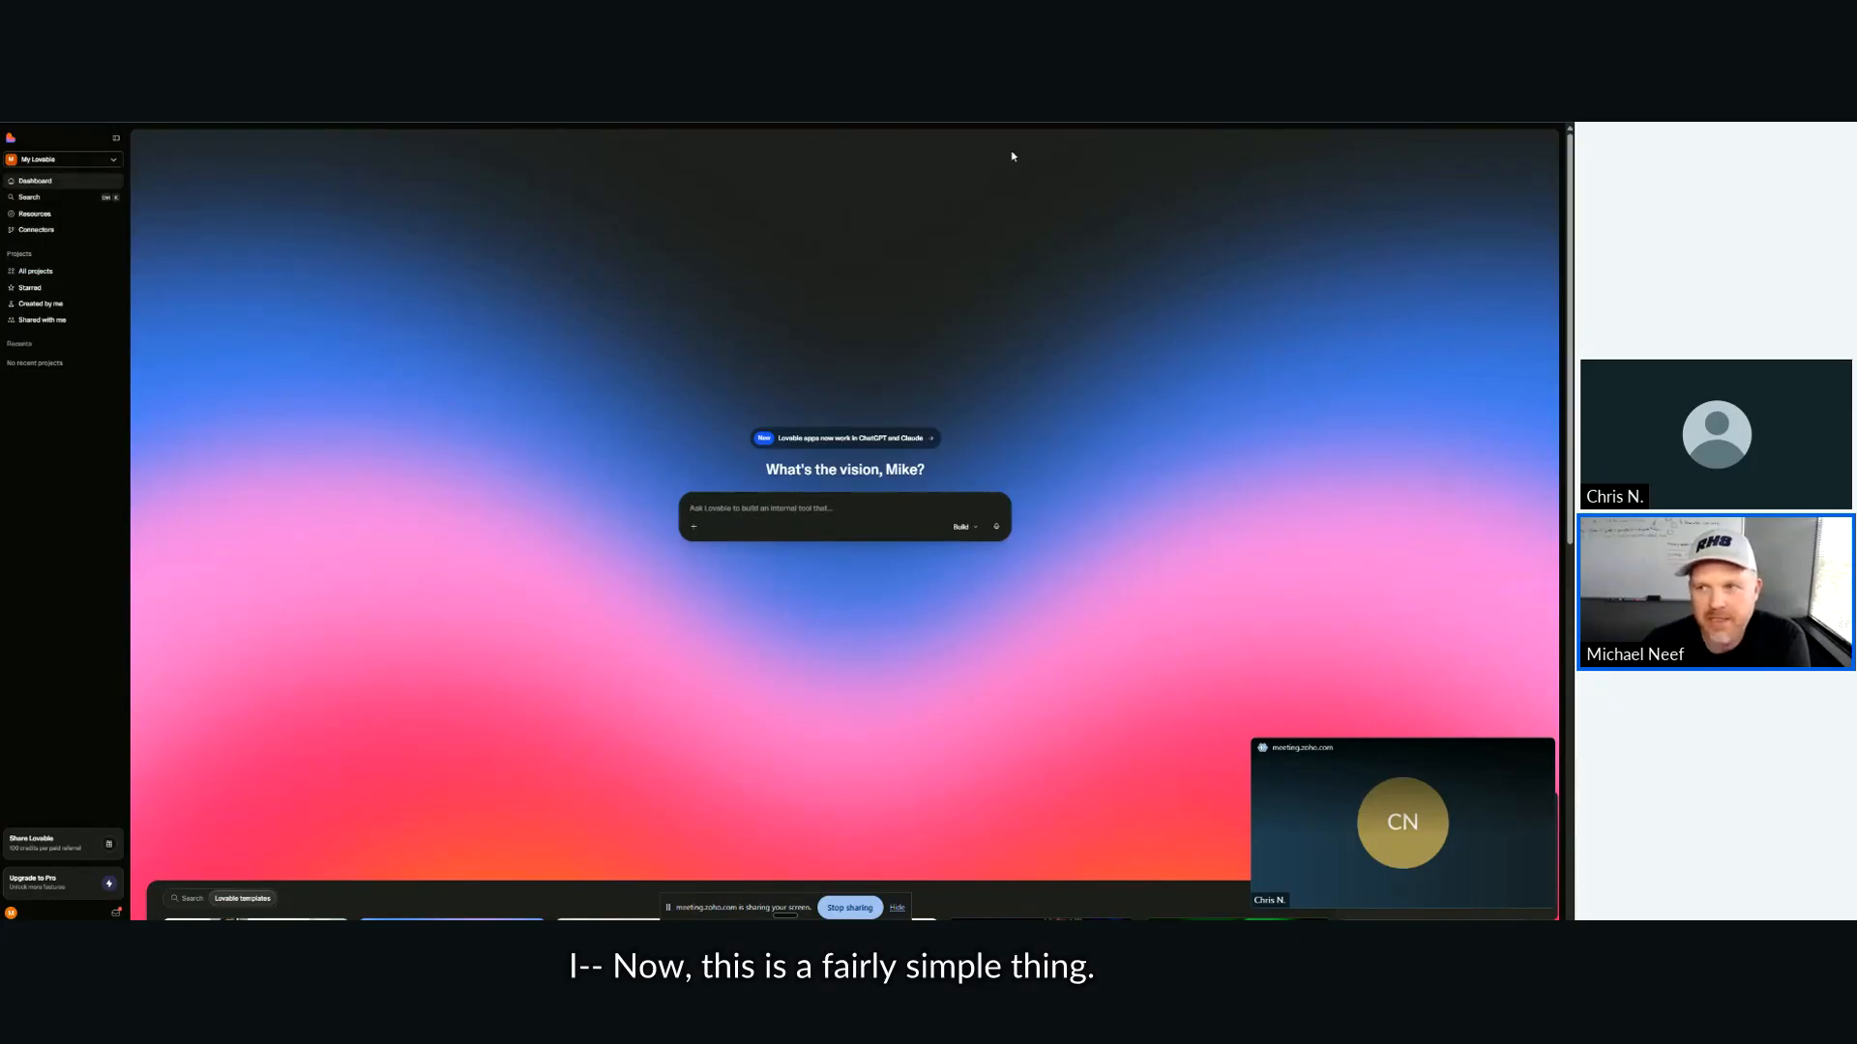
Step: Return to the Gemini conversation and review the selected compliance-focused prompt's requirements
key(ctrl+shift+Tab)
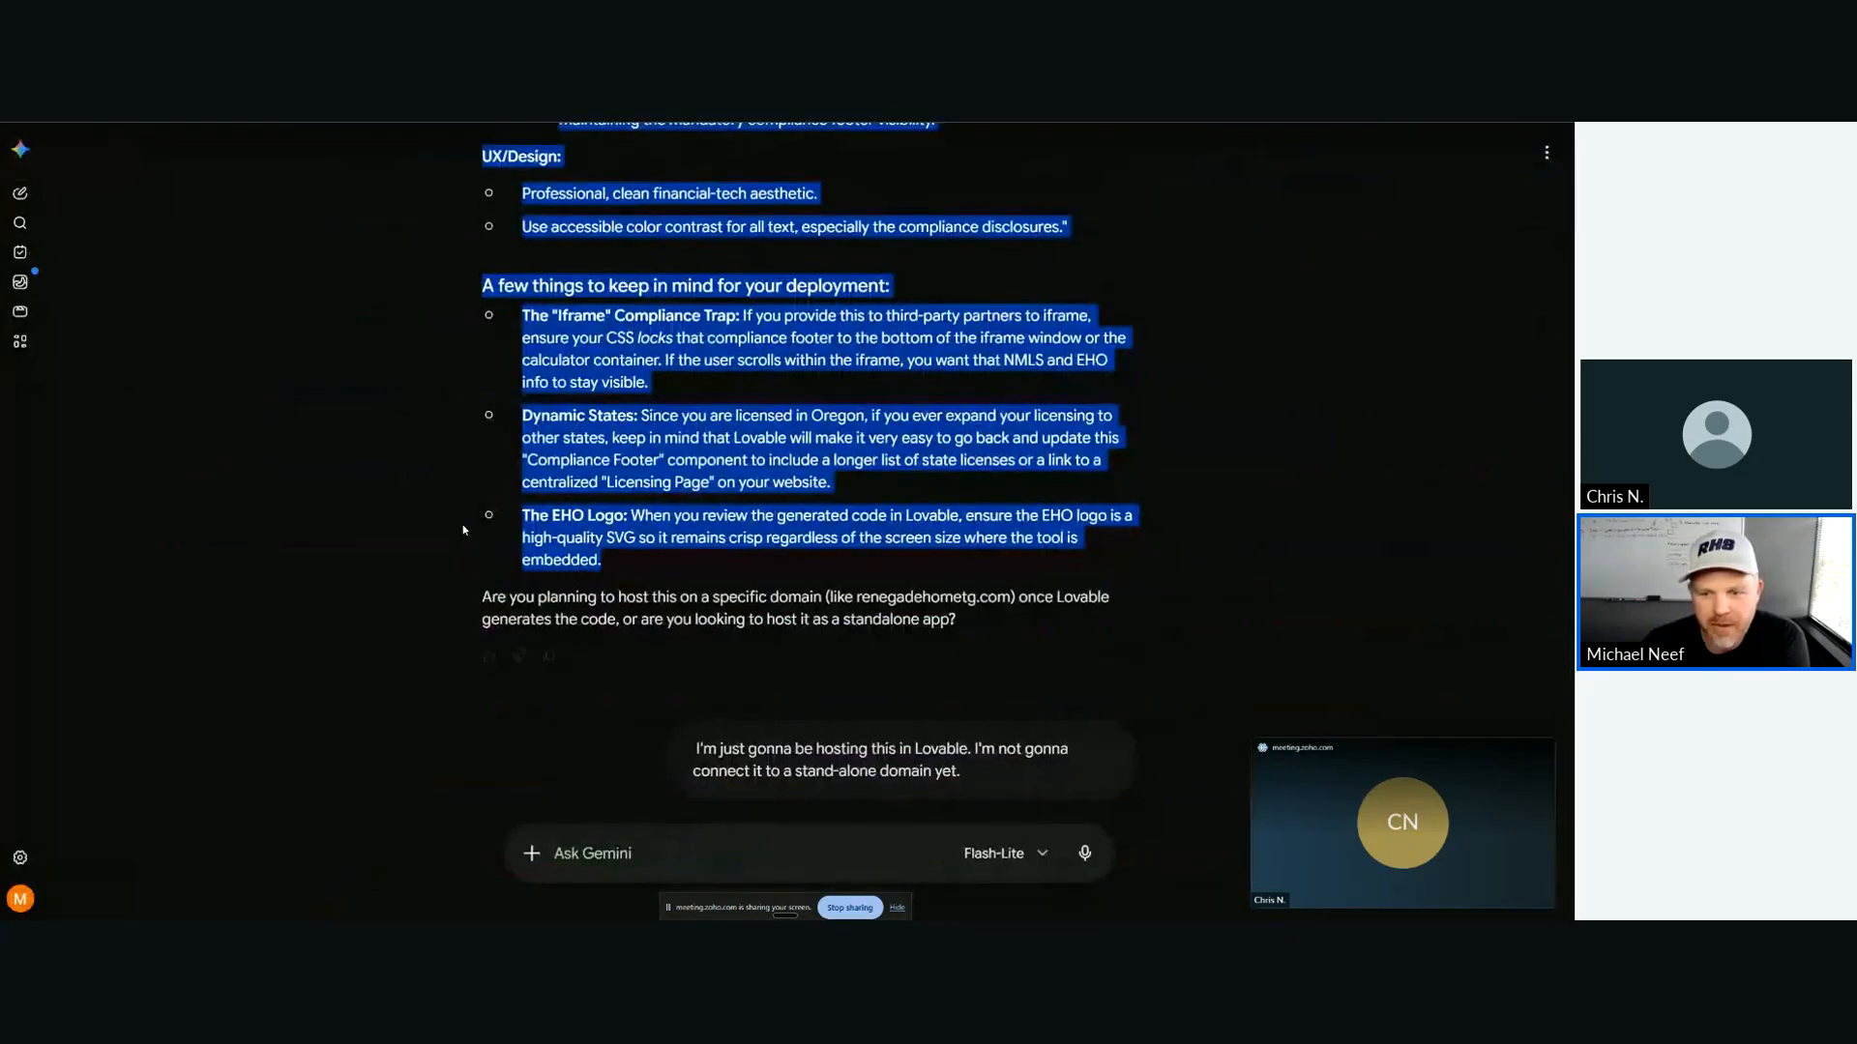
scroll(463, 530, up, 3)
scroll(462, 529, up, 7)
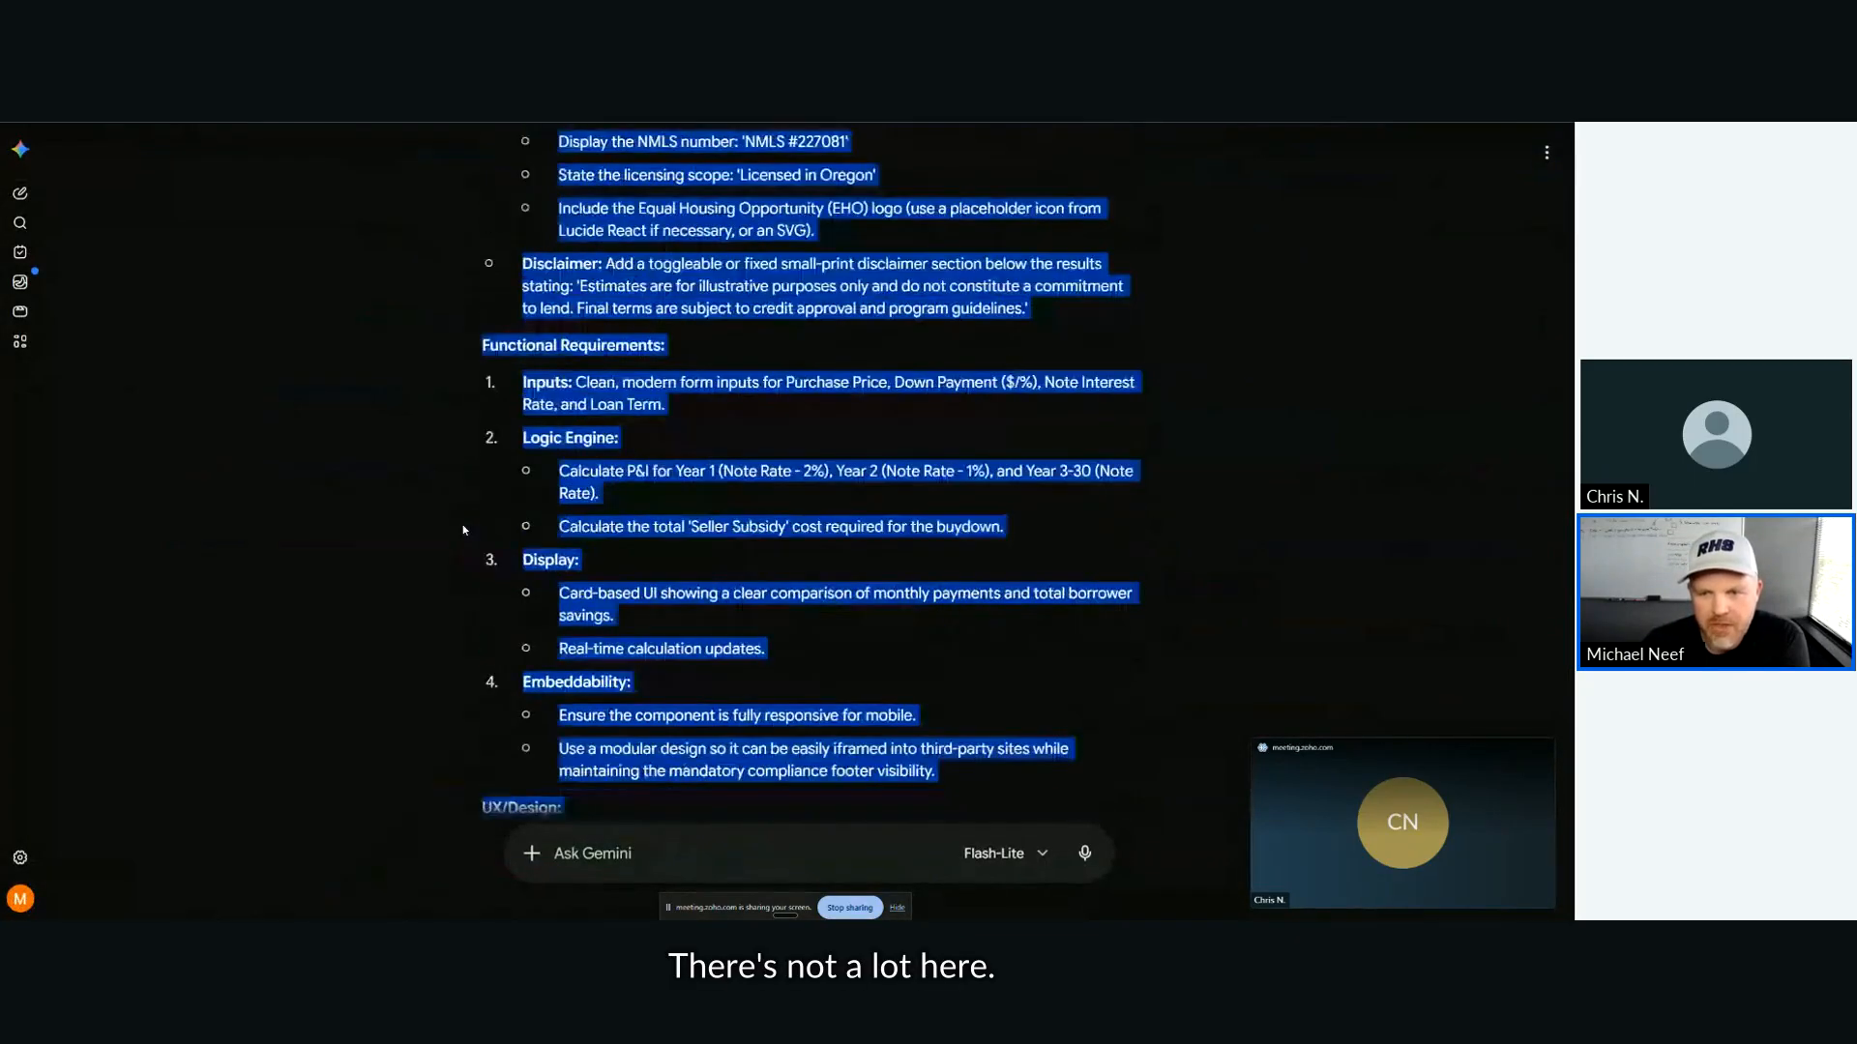
Step: Switch to Lovable, paste the copied compliance-focused calculator prompt into the new project request, and submit it
scroll(462, 529, up, 1)
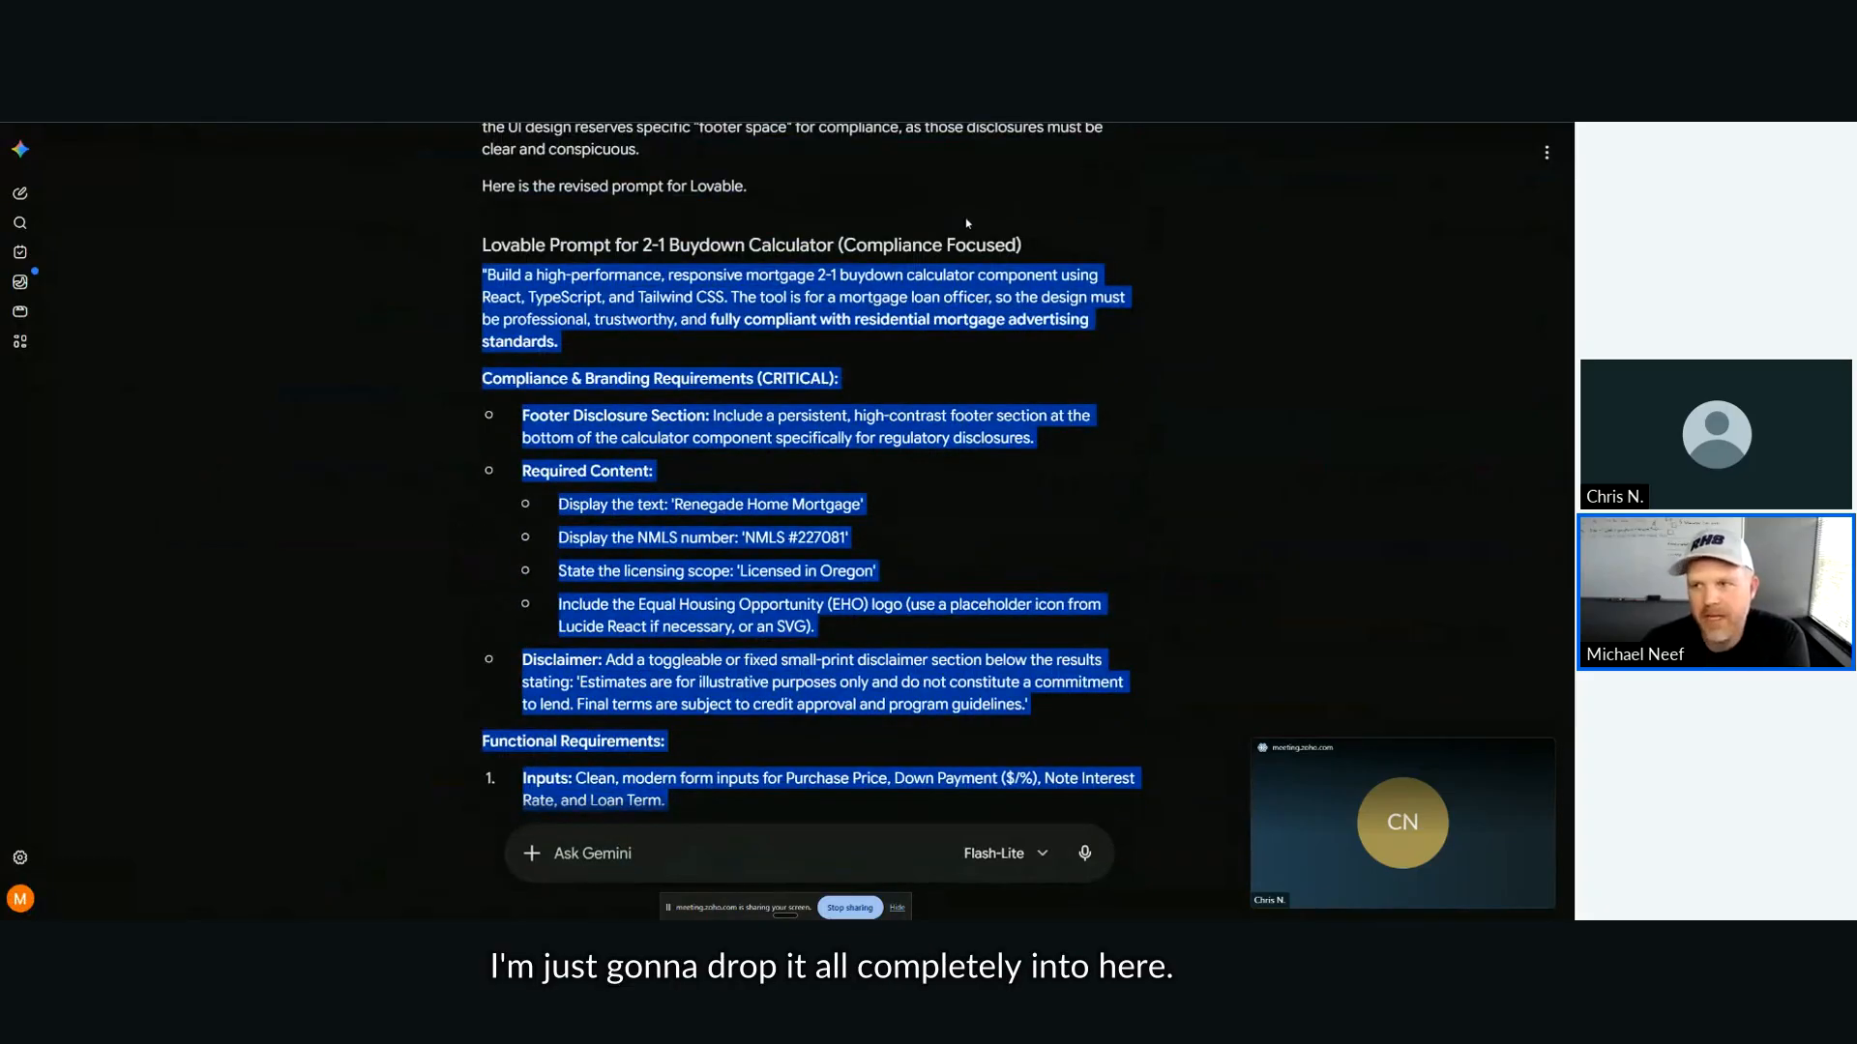
key(ctrl+Tab)
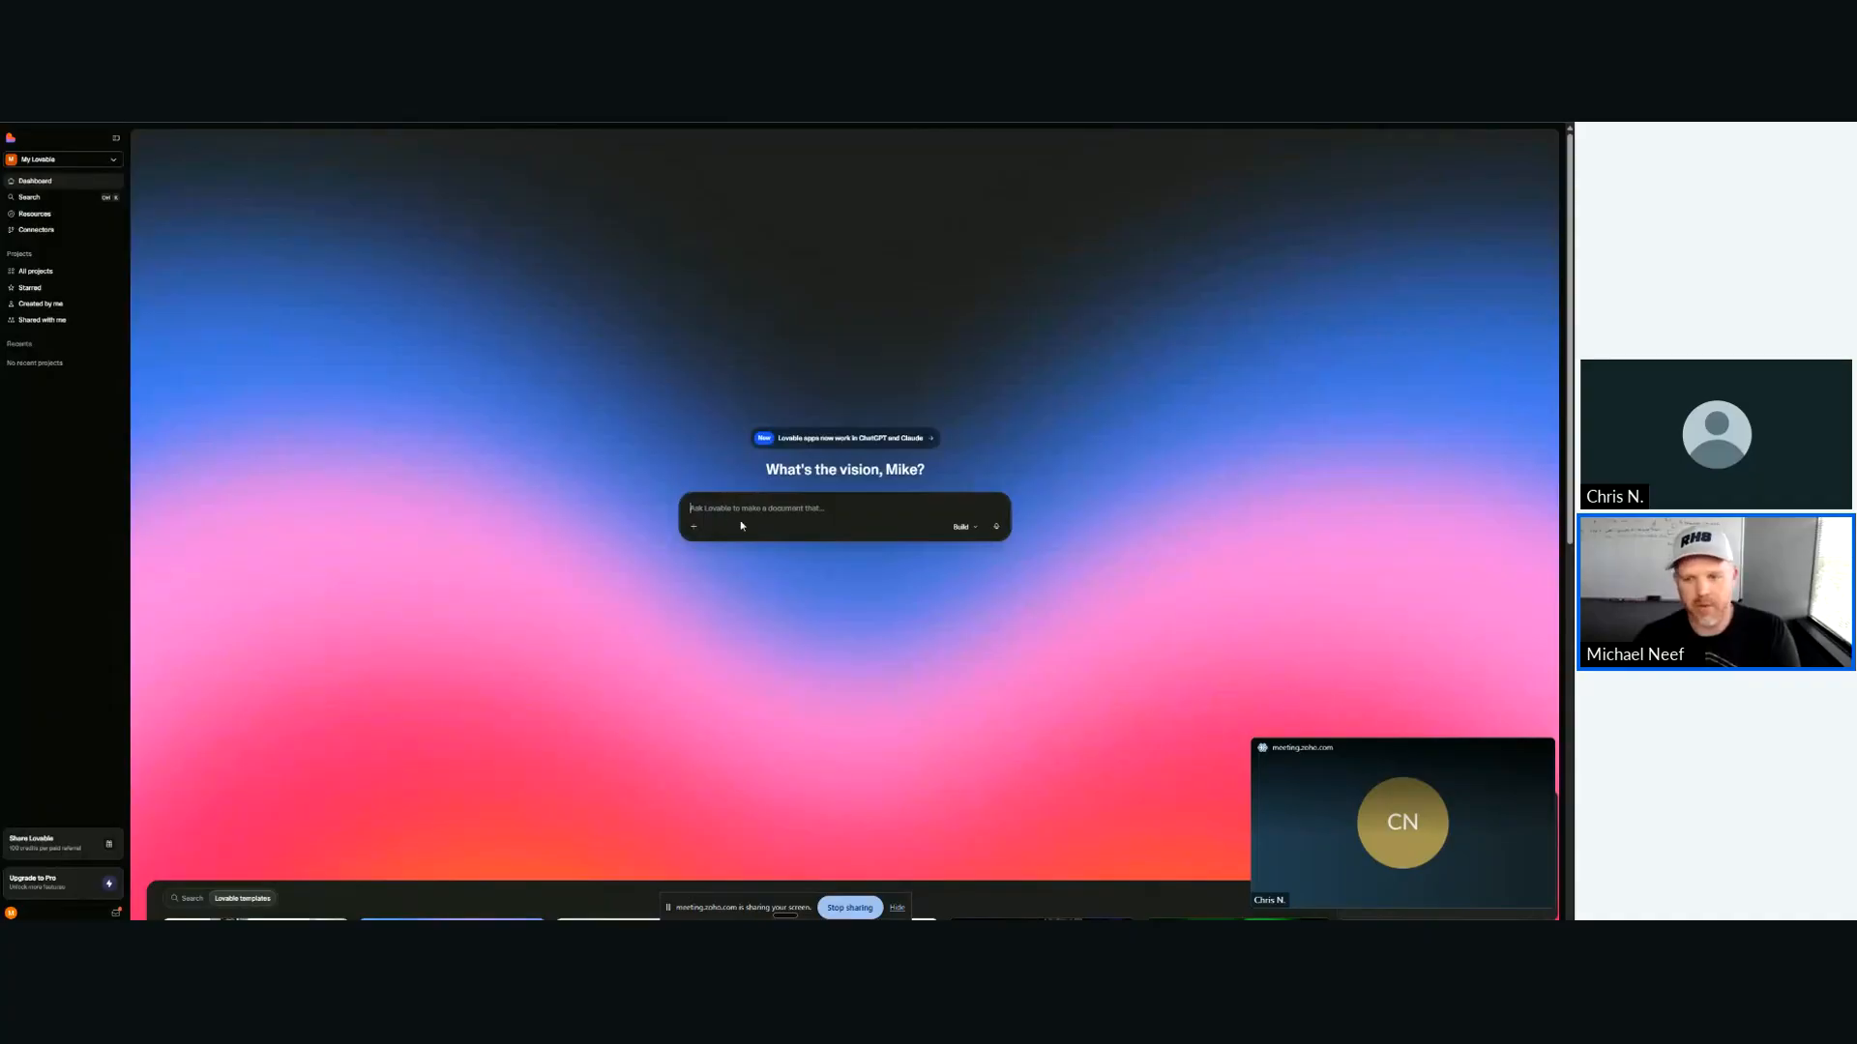
key(ctrl+v)
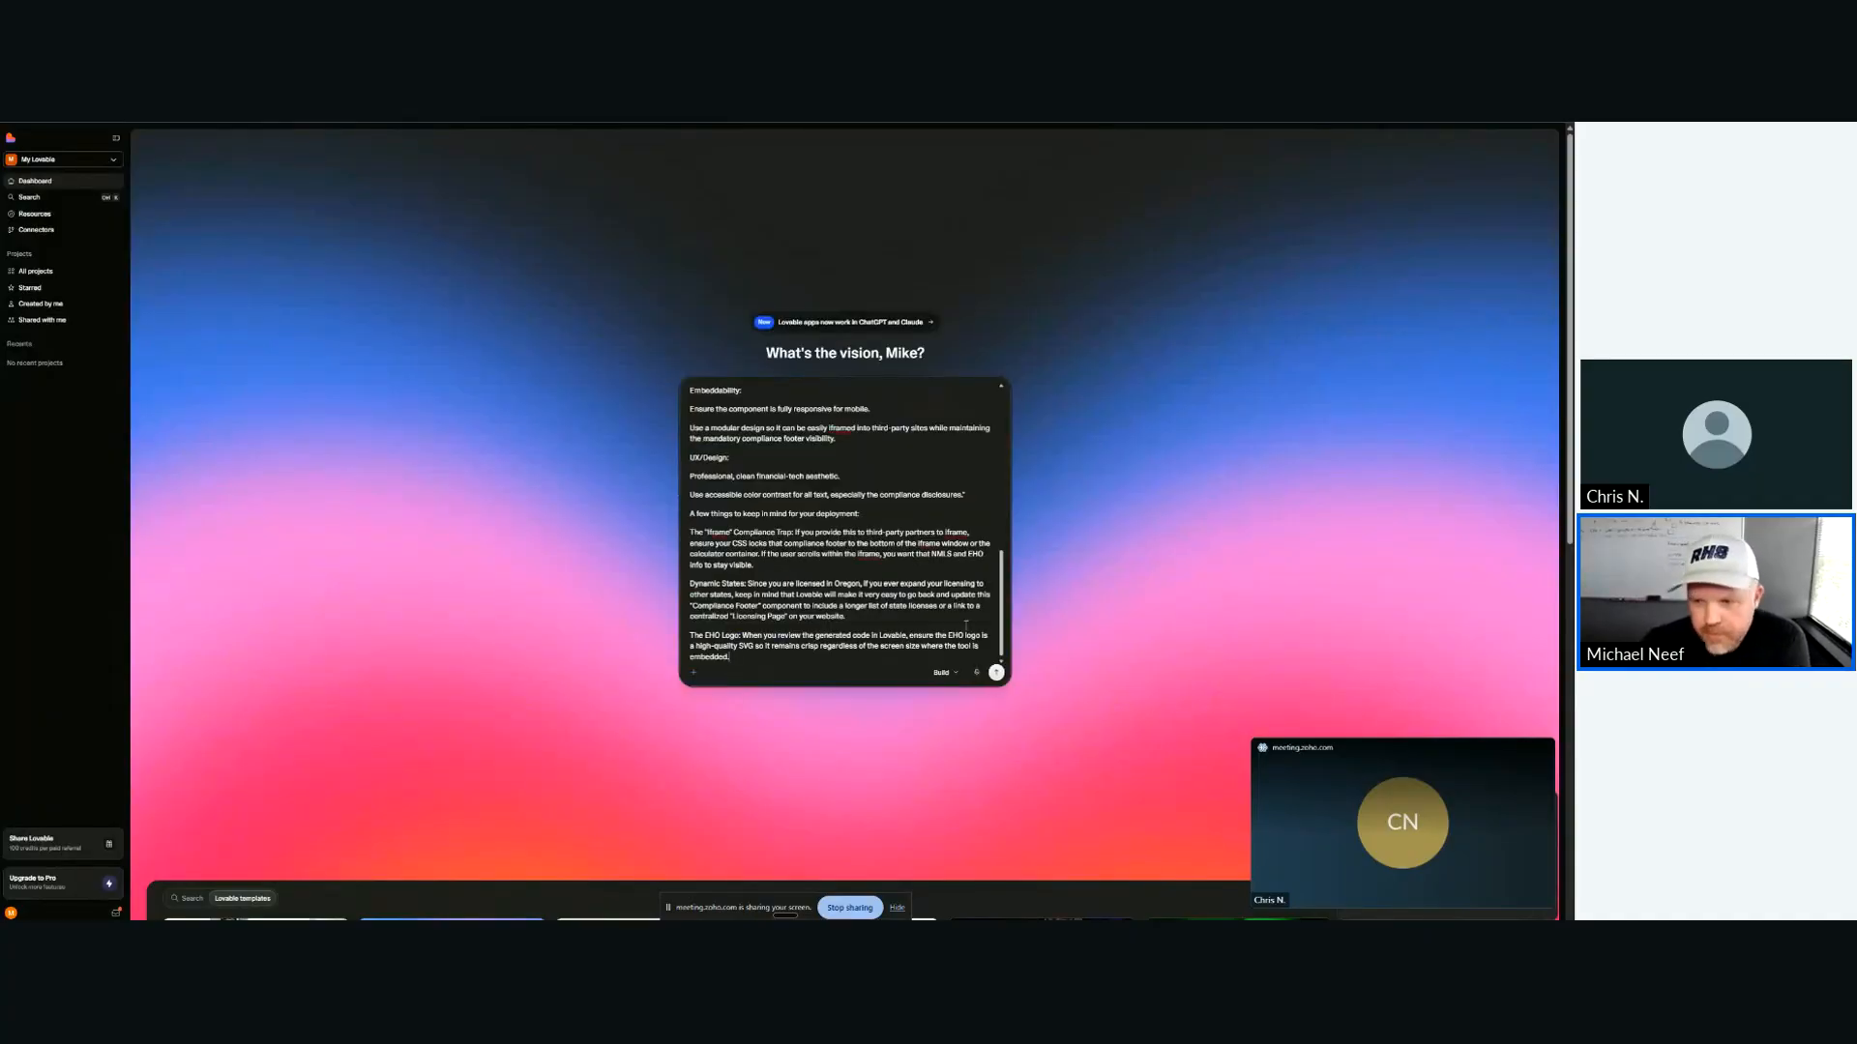
click(996, 672)
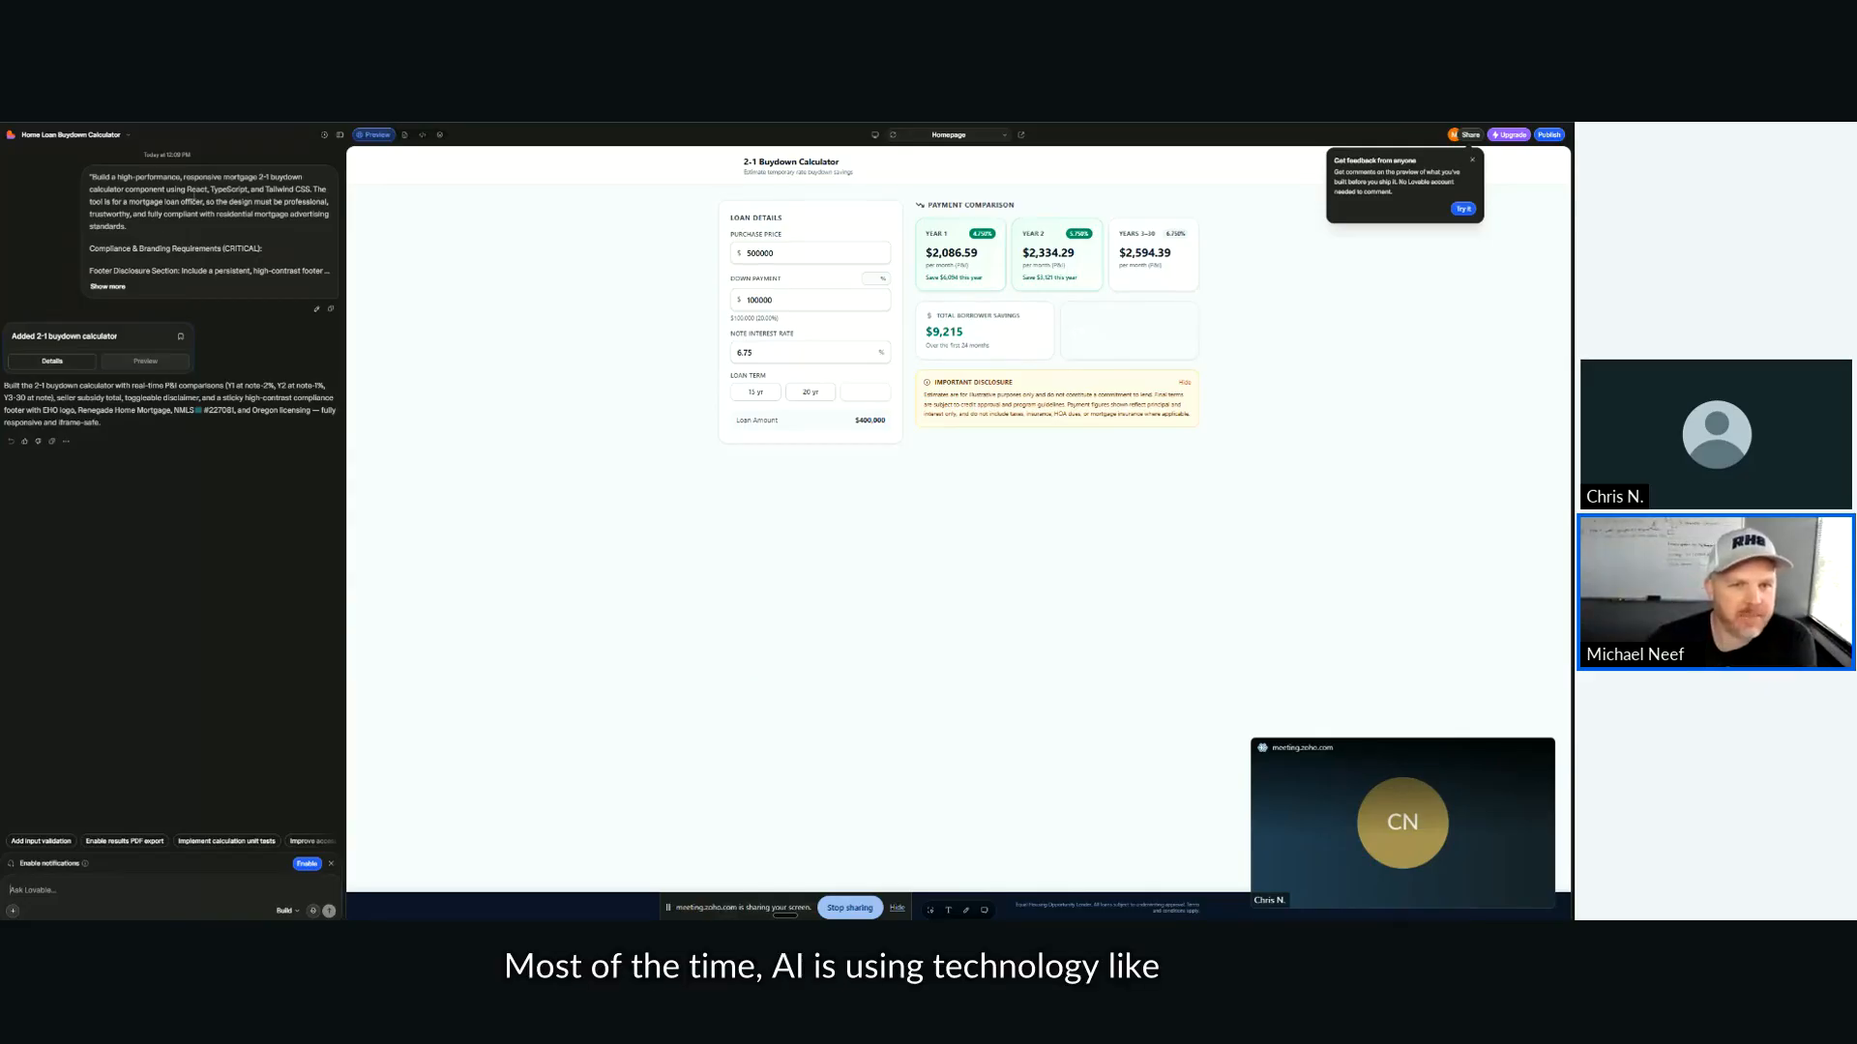
Step: Highlight the prompt's React, TypeScript, and Tailwind CSS requirement and enlarge the page to examine the generated calculator's loan inputs and compliance footer
drag(188, 188, 297, 190)
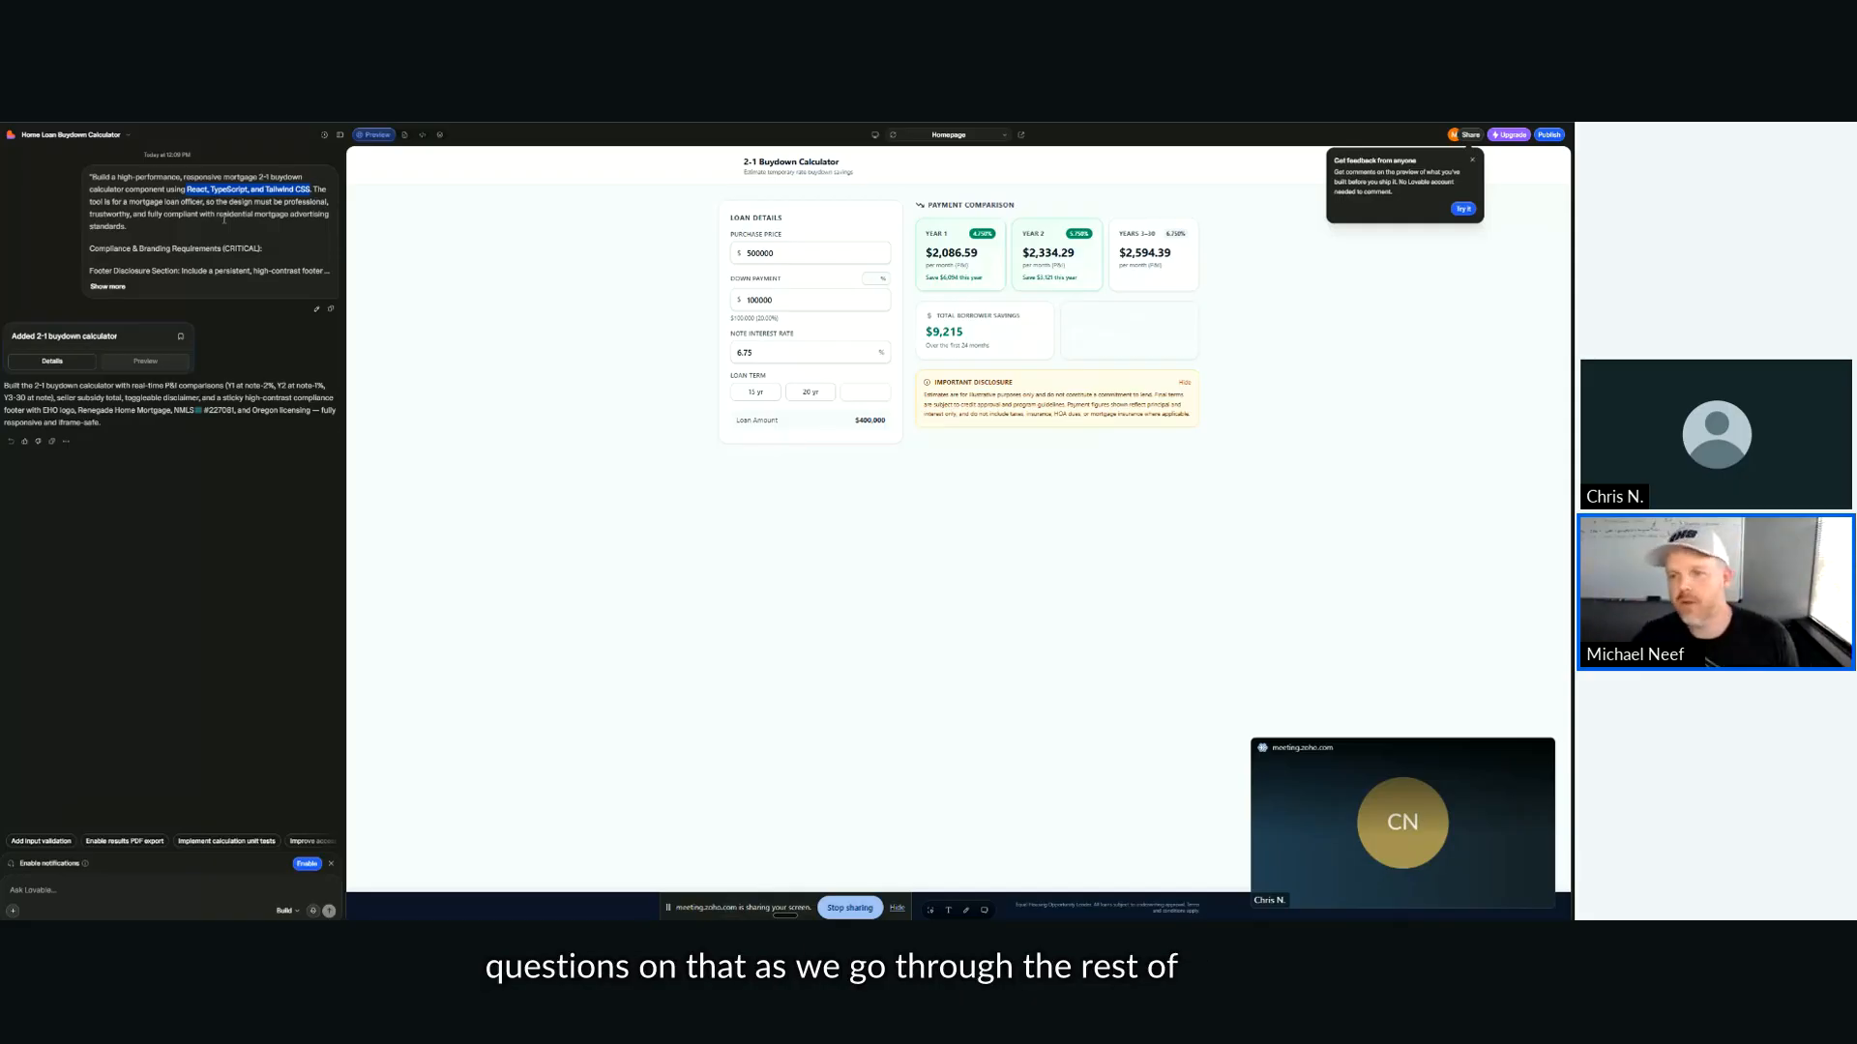
key(ctrl+plus)
key(ctrl+plus)
key(ctrl+plus)
double_click(783, 303)
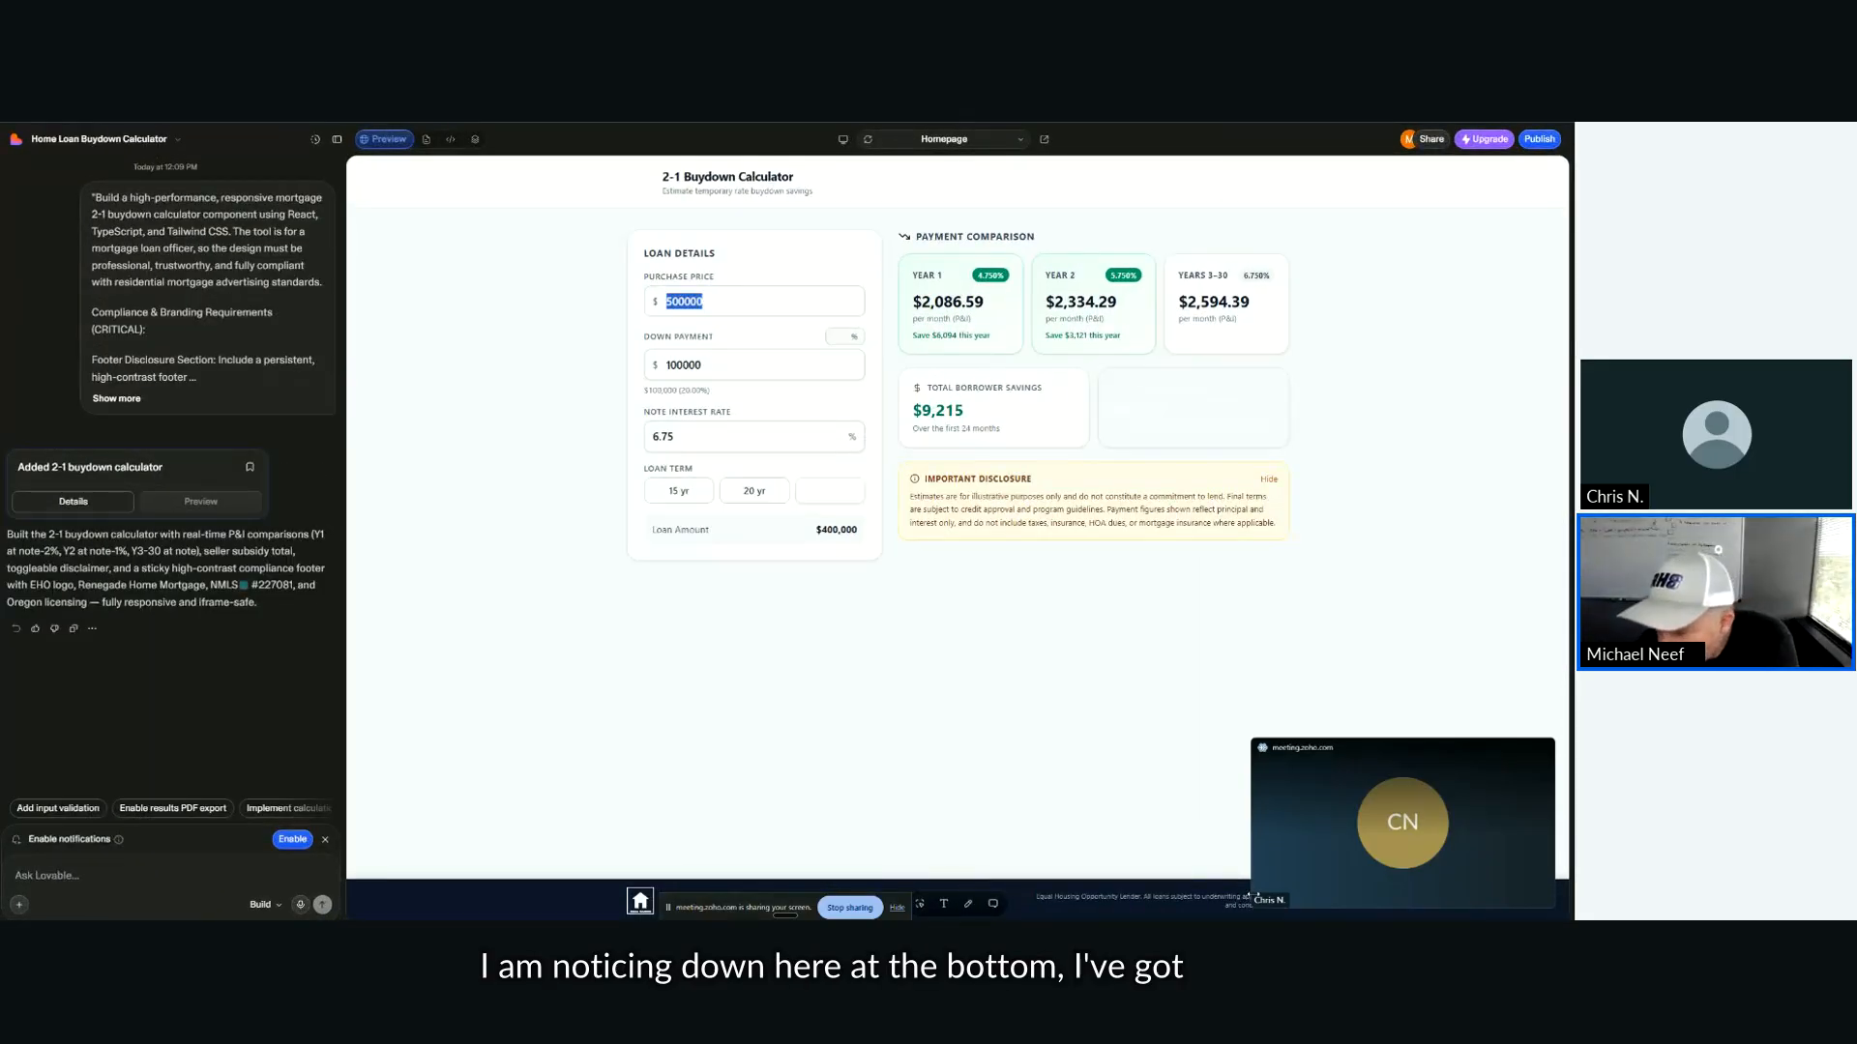
drag(1351, 752, 0, 714)
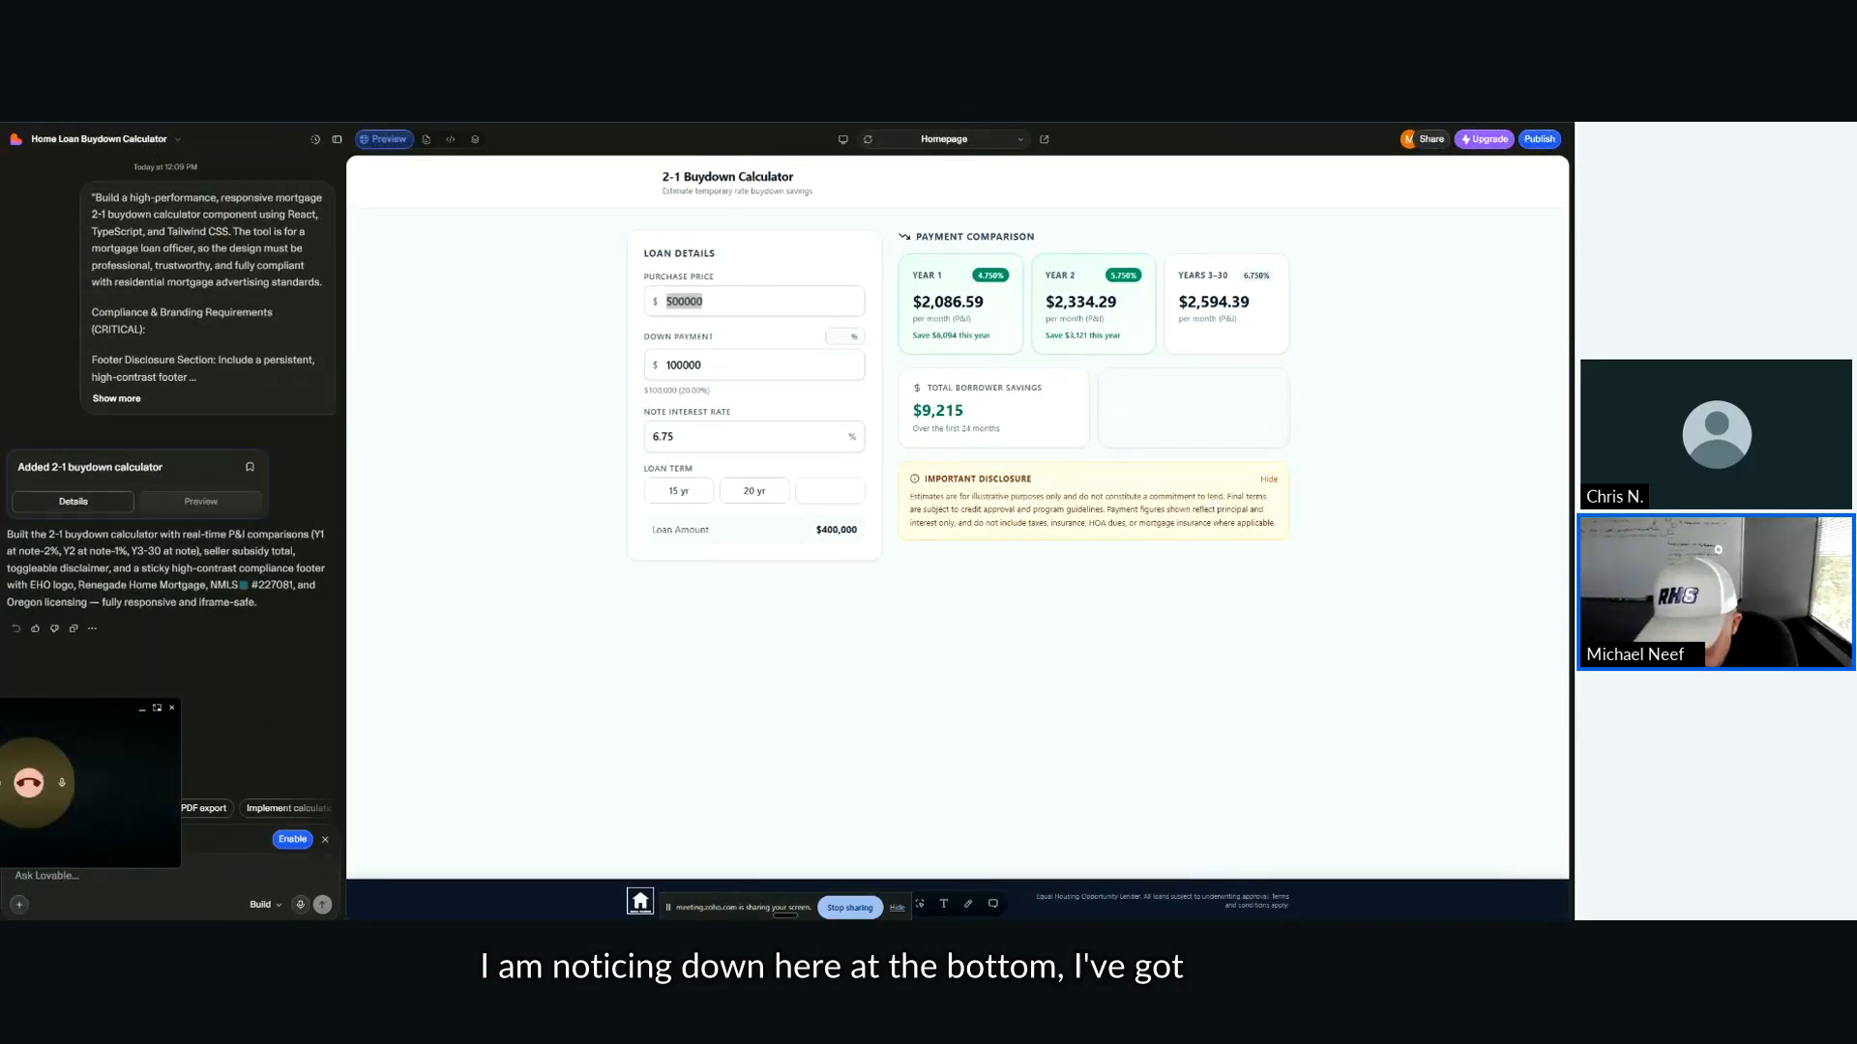
drag(722, 908, 241, 899)
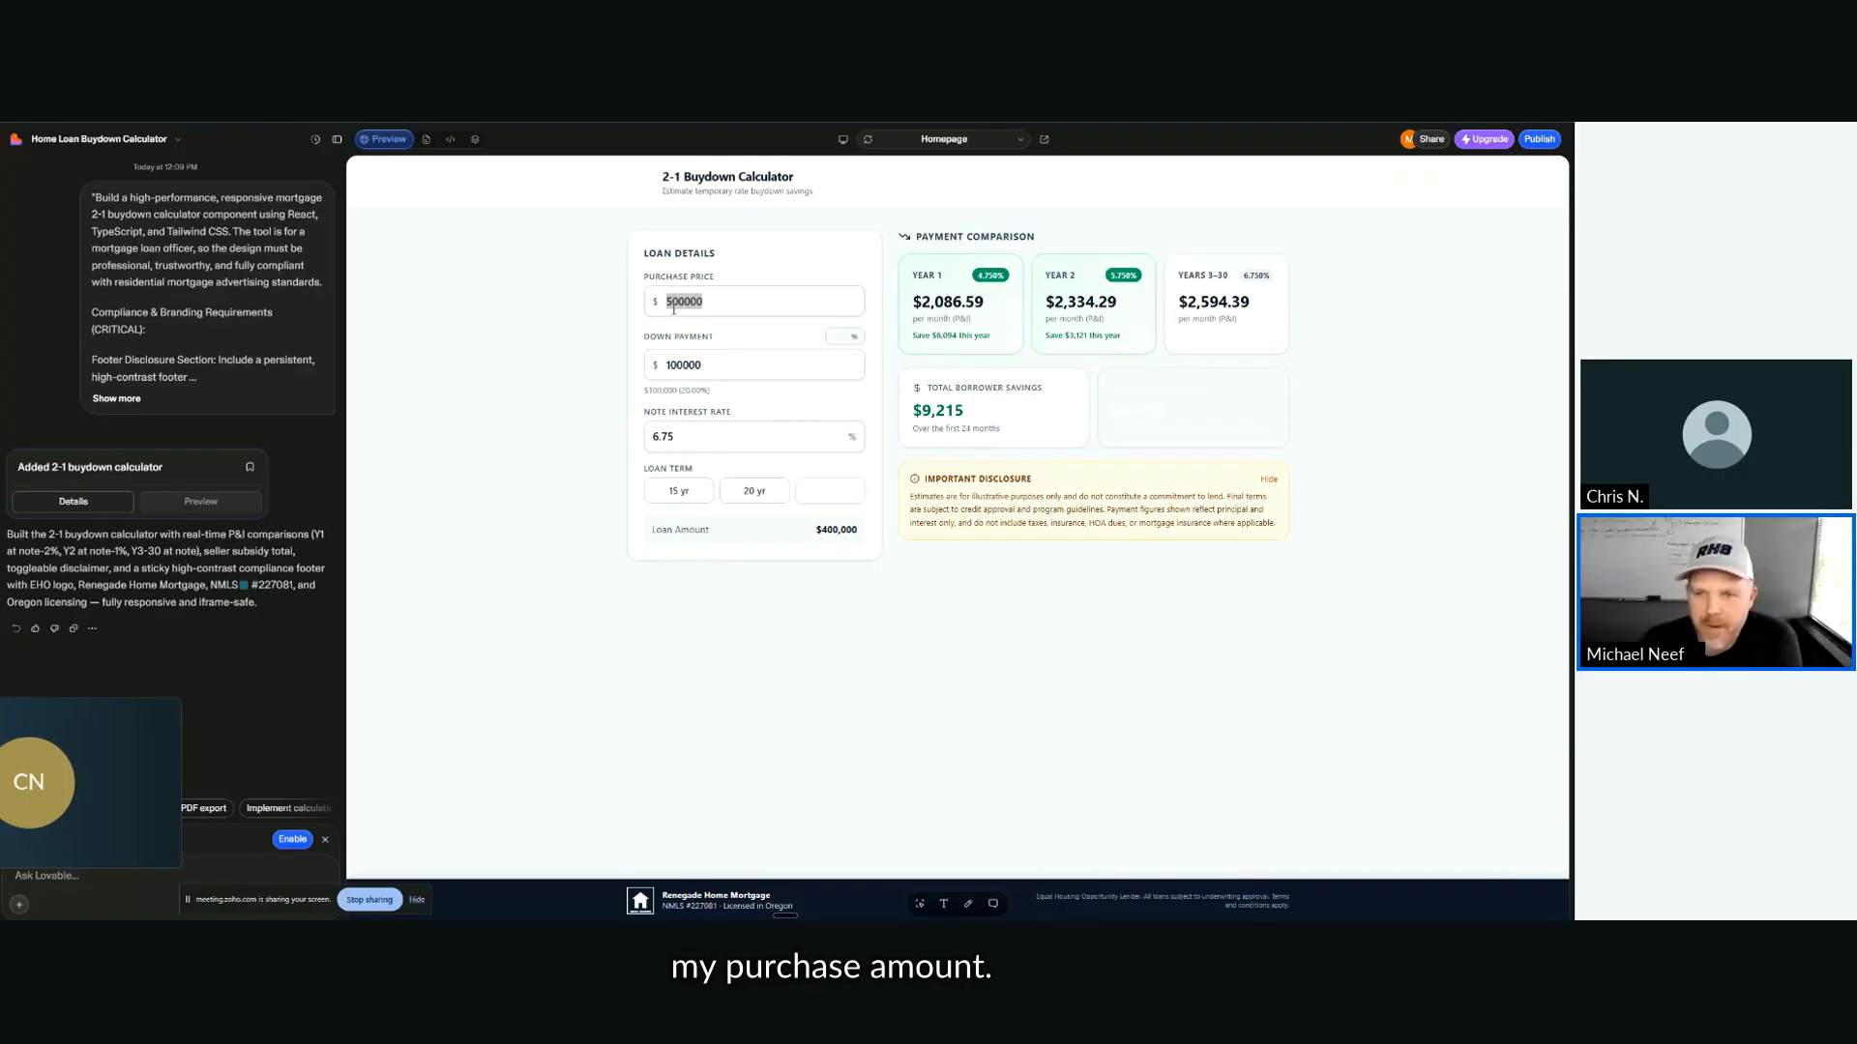
click(824, 396)
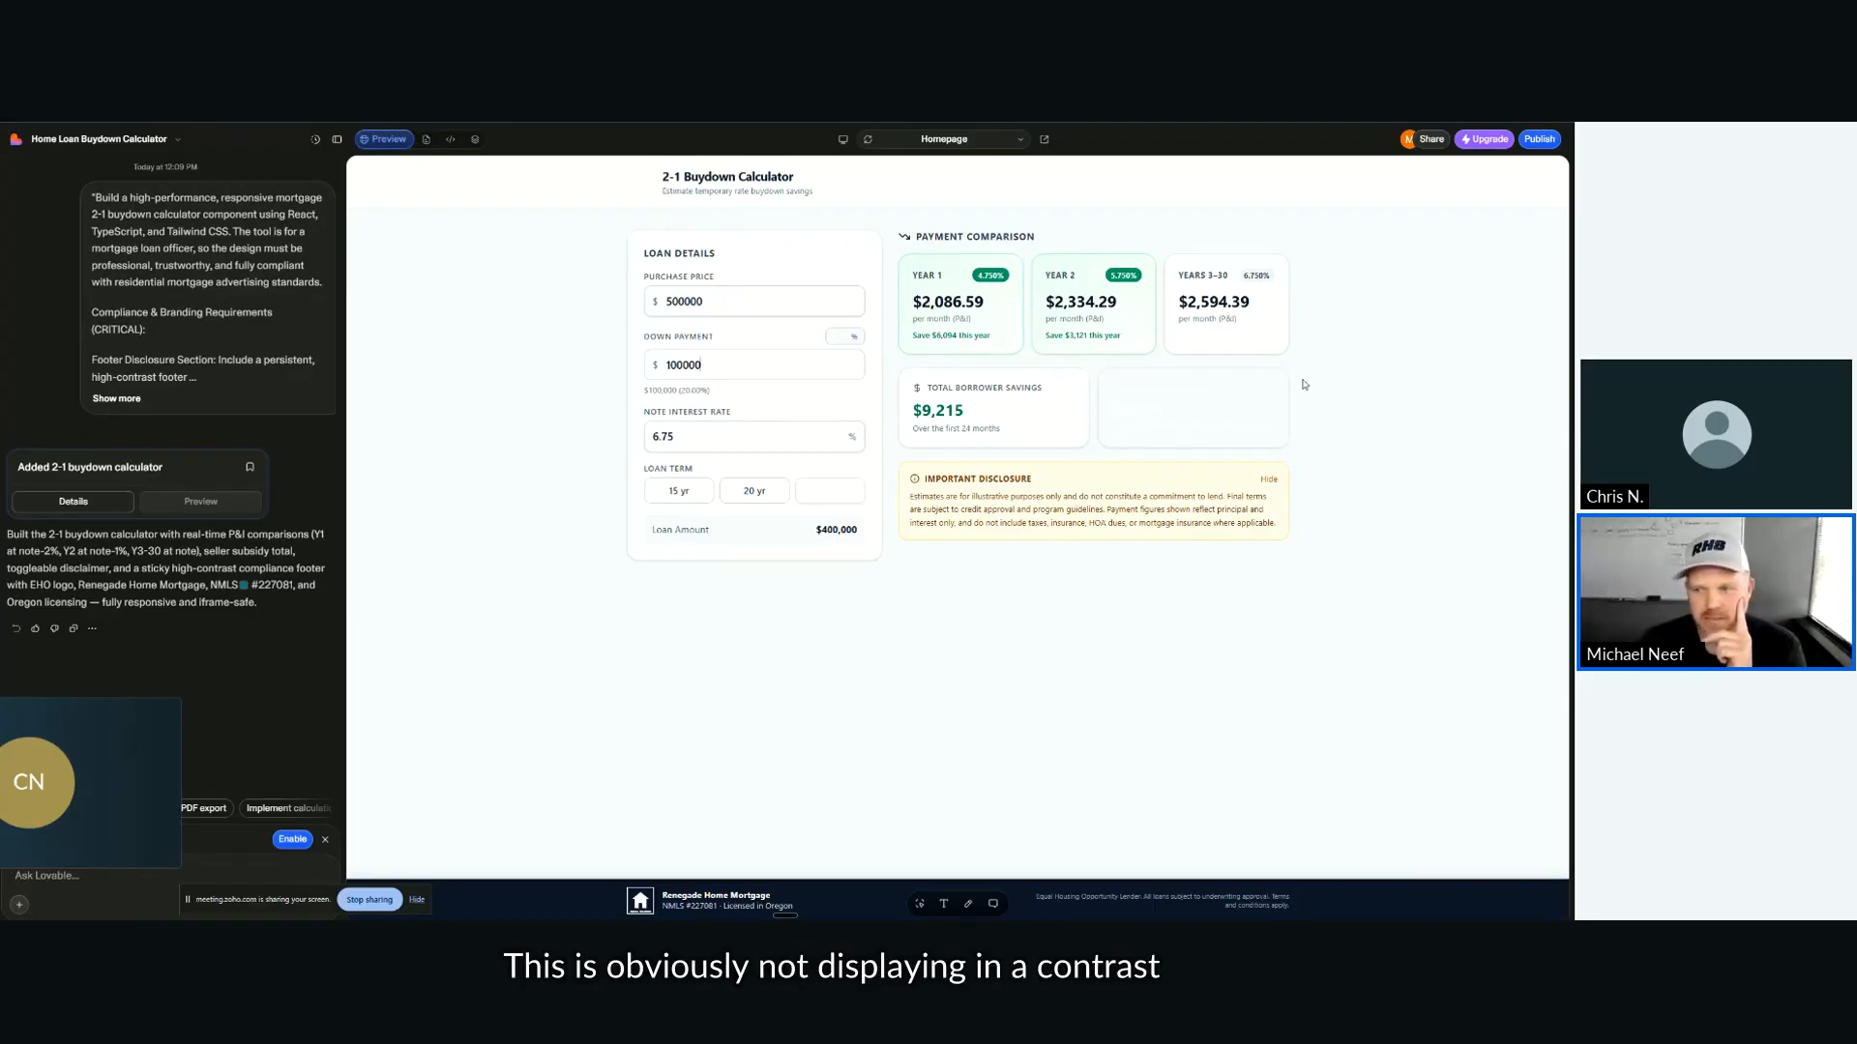
Step: Select the content of the blank-looking card beside Total Borrower Savings to inspect its hidden text
drag(1248, 430, 1106, 397)
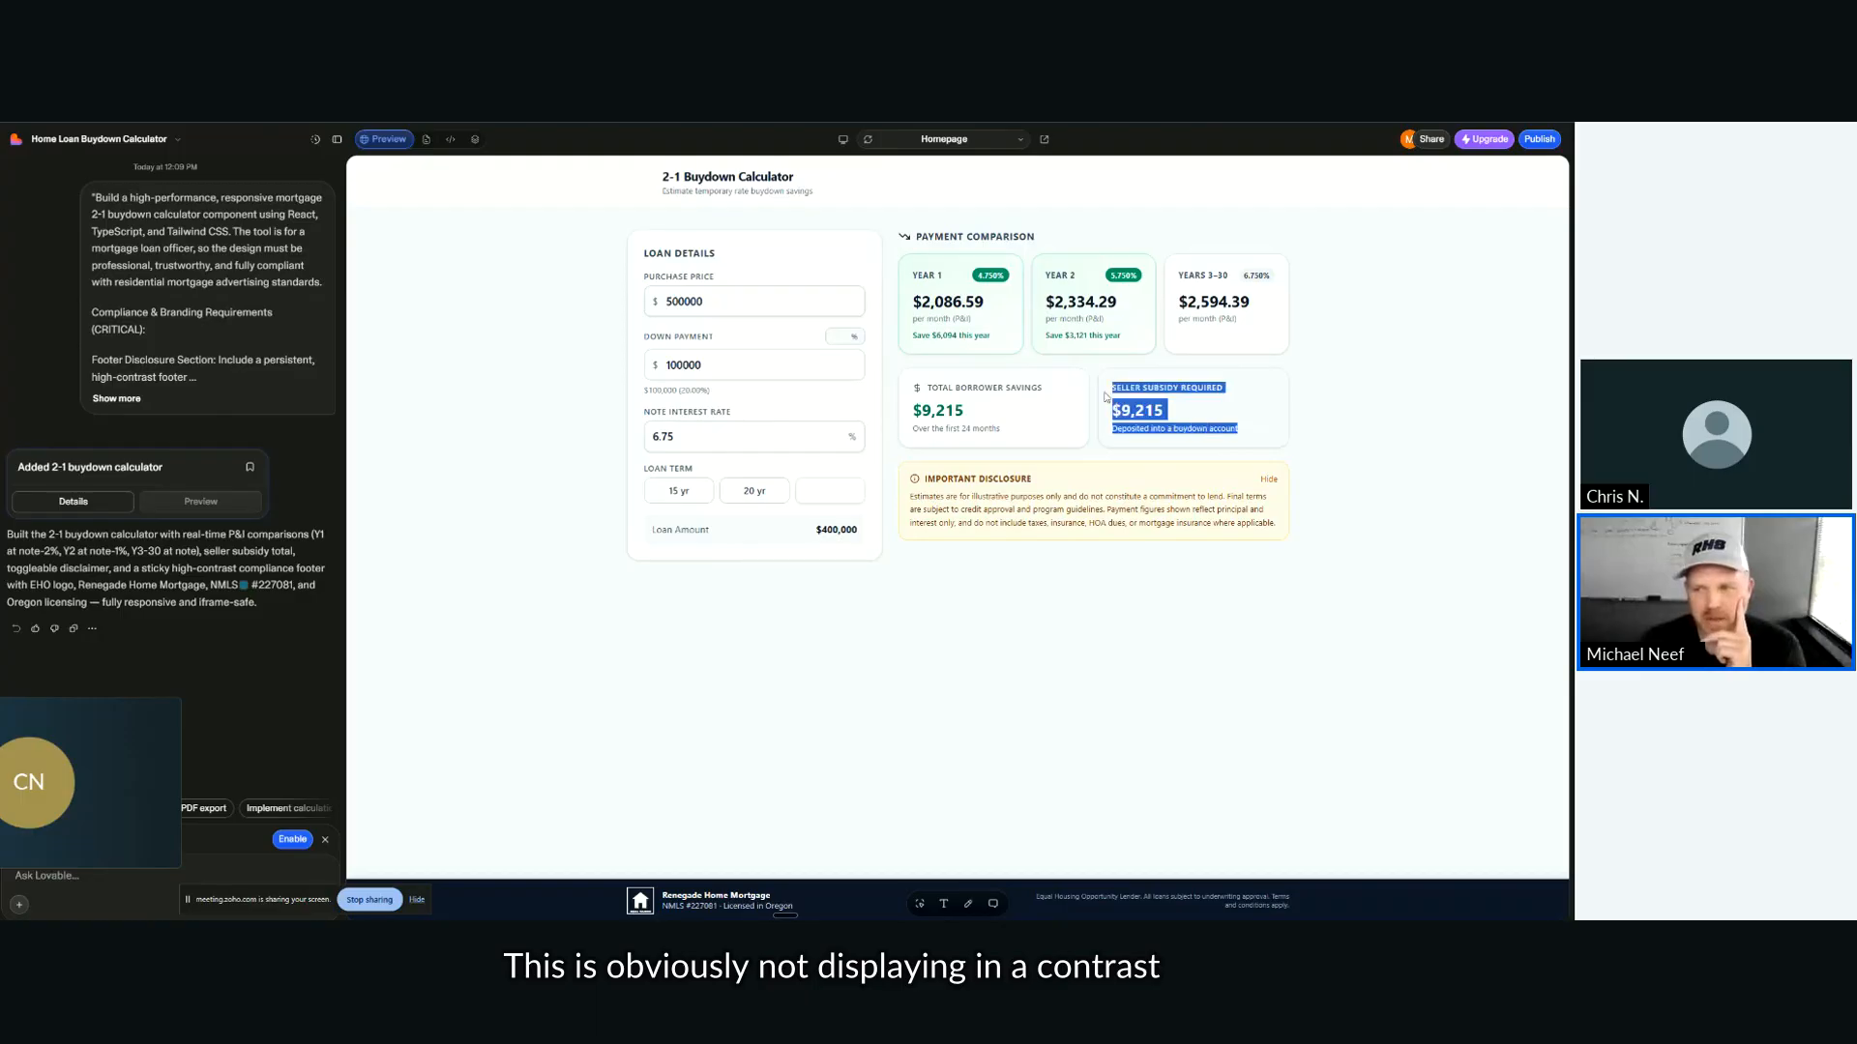
click(893, 540)
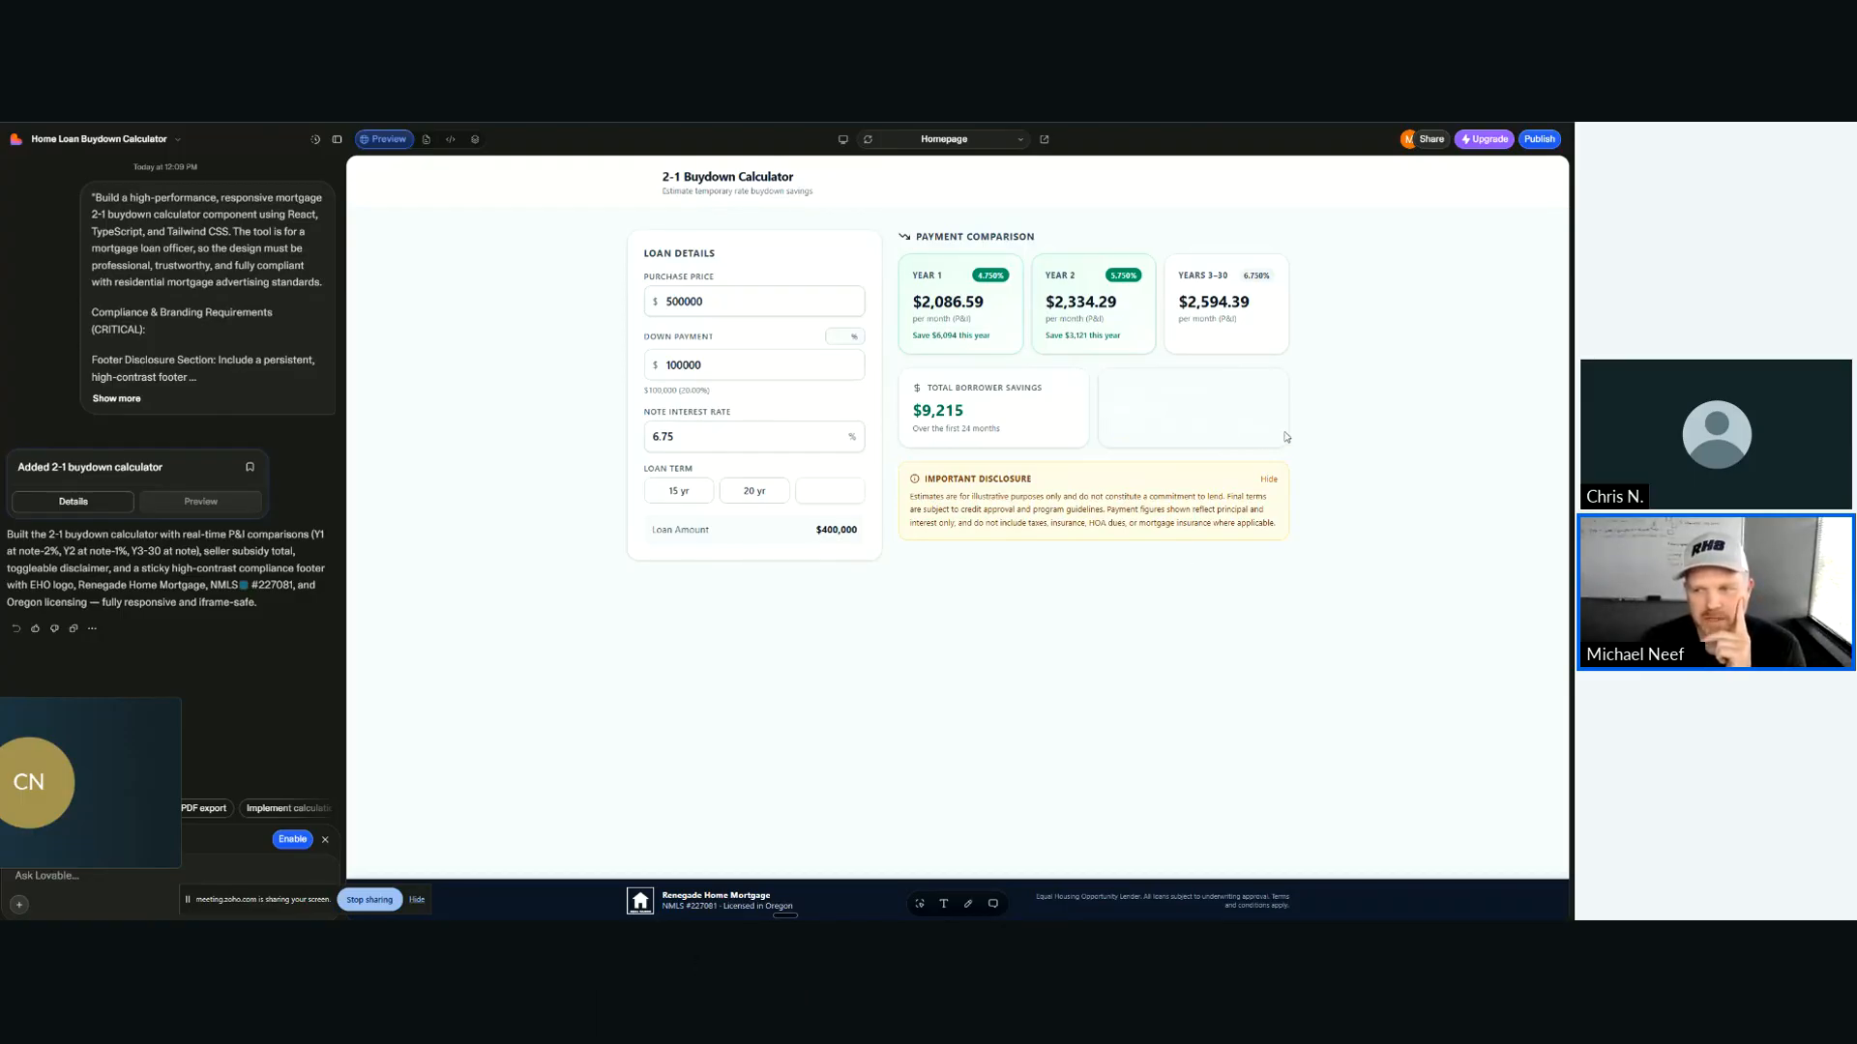
drag(1275, 430, 1105, 384)
click(1224, 603)
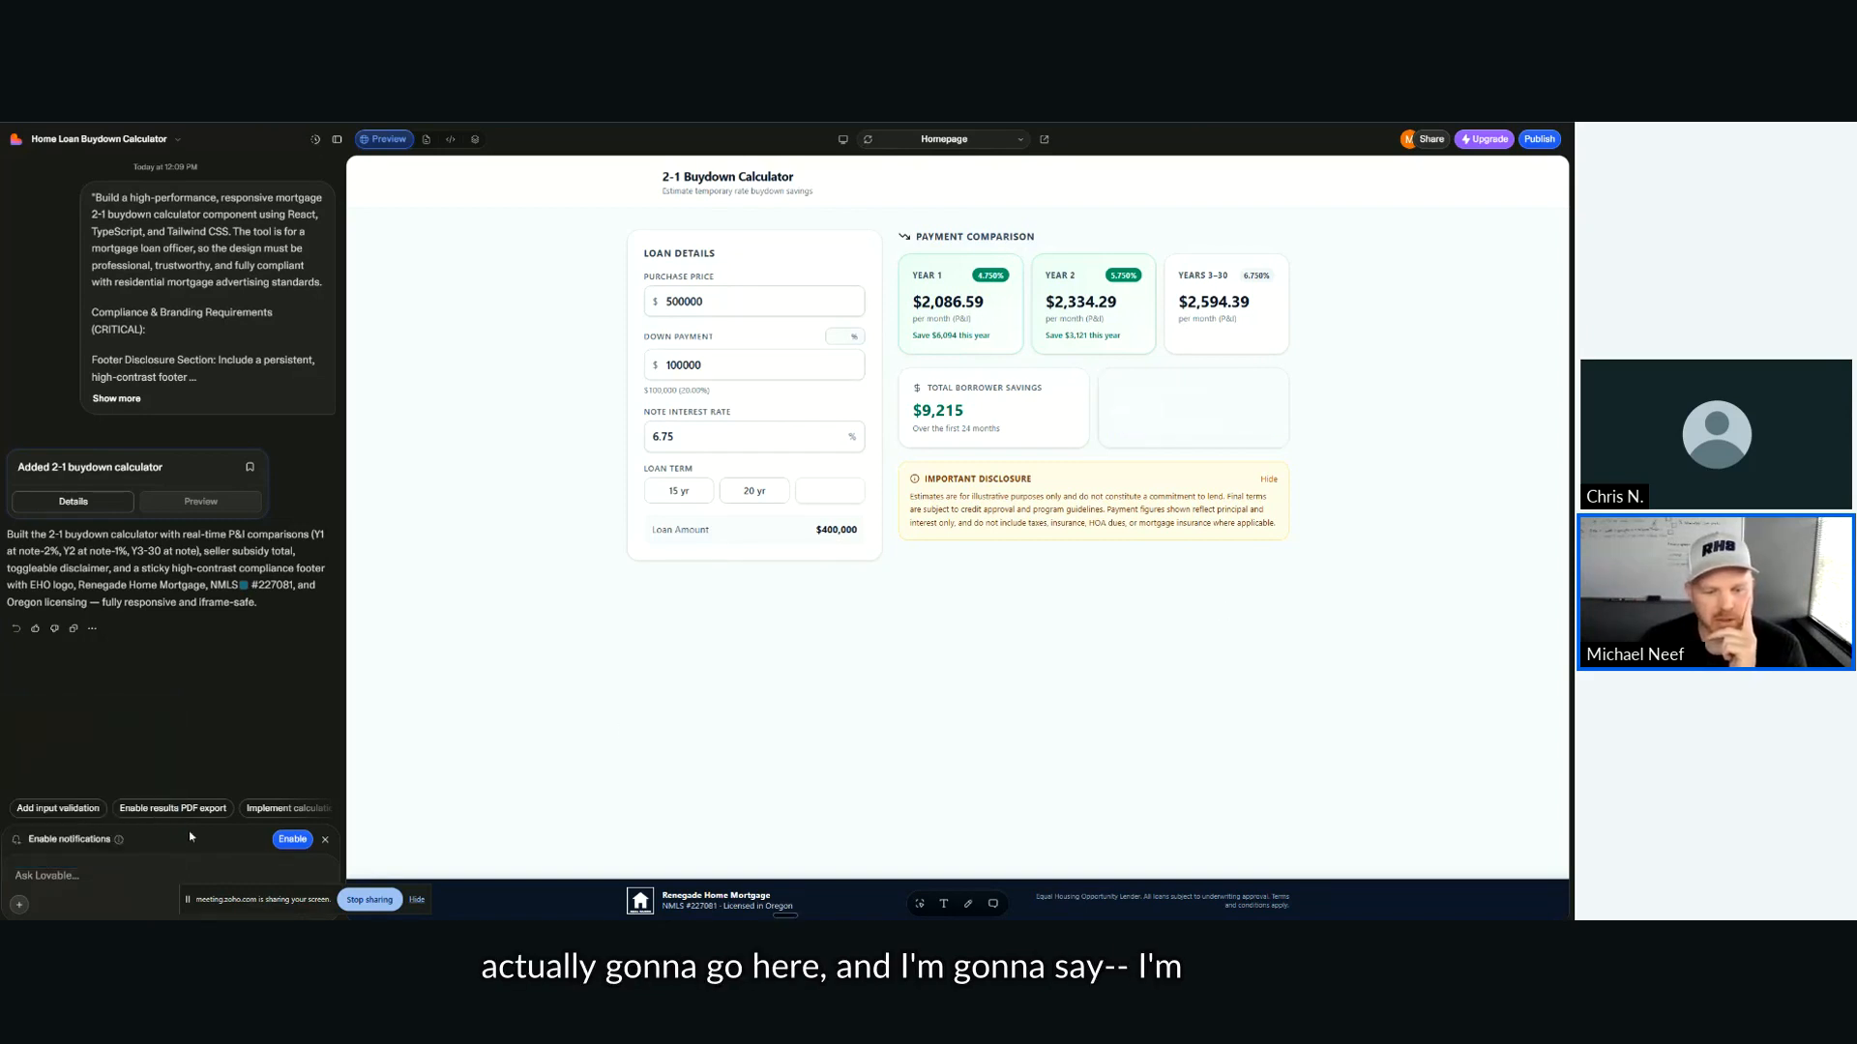
Step: Uncover the chat field and capture a screenshot of the Payment Comparison section with its disclosure
drag(240, 883, 491, 888)
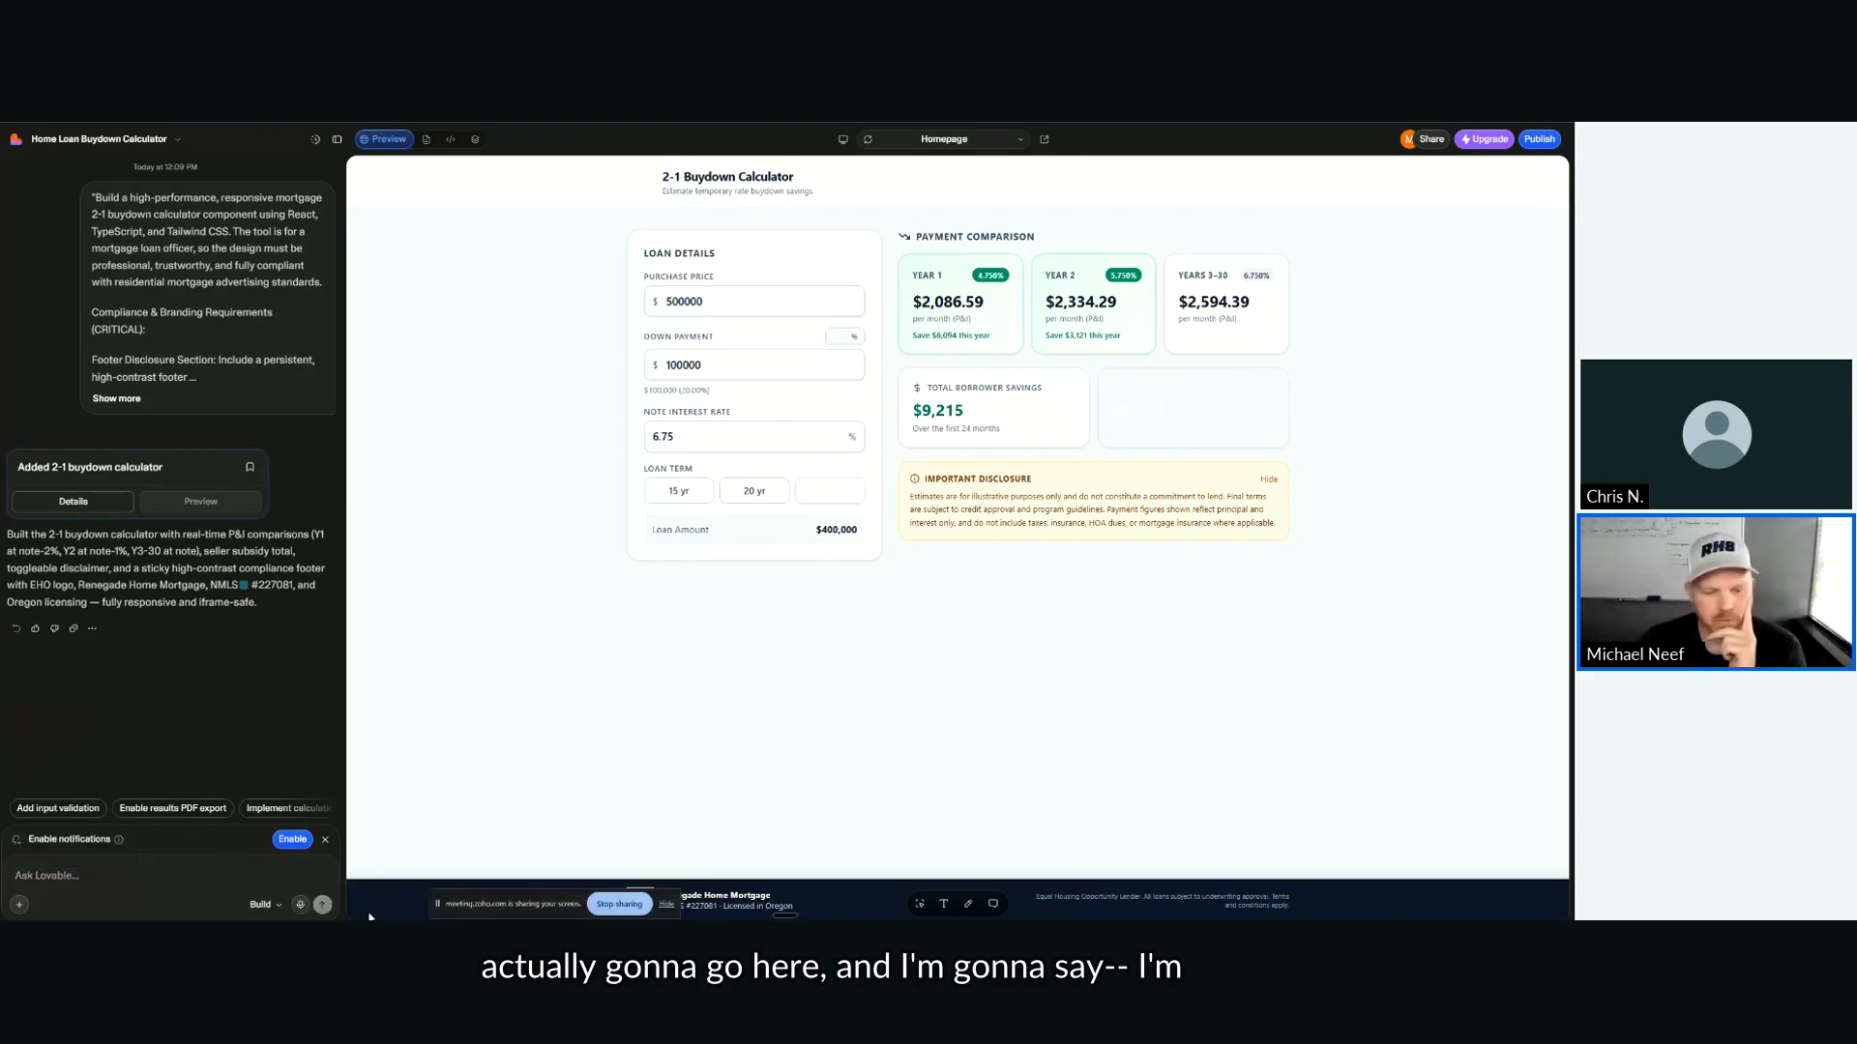
key(super+shift+s)
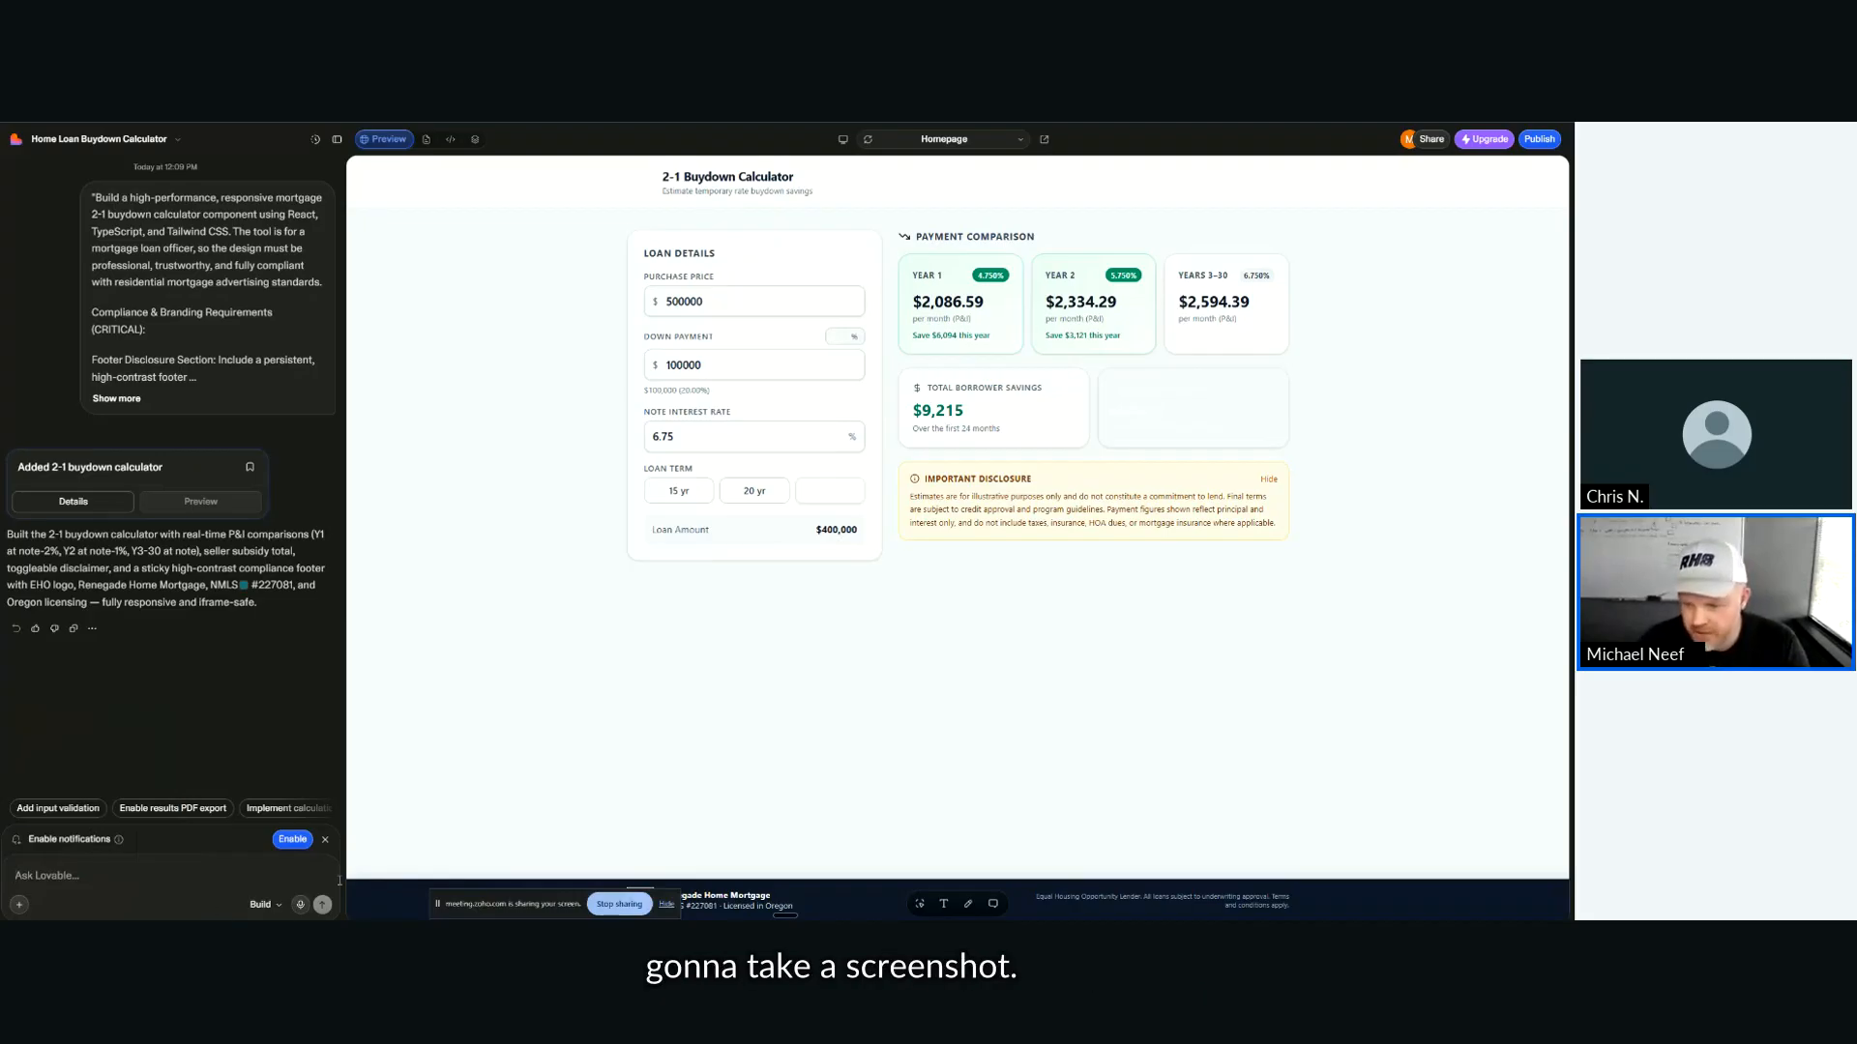
drag(867, 217, 1372, 596)
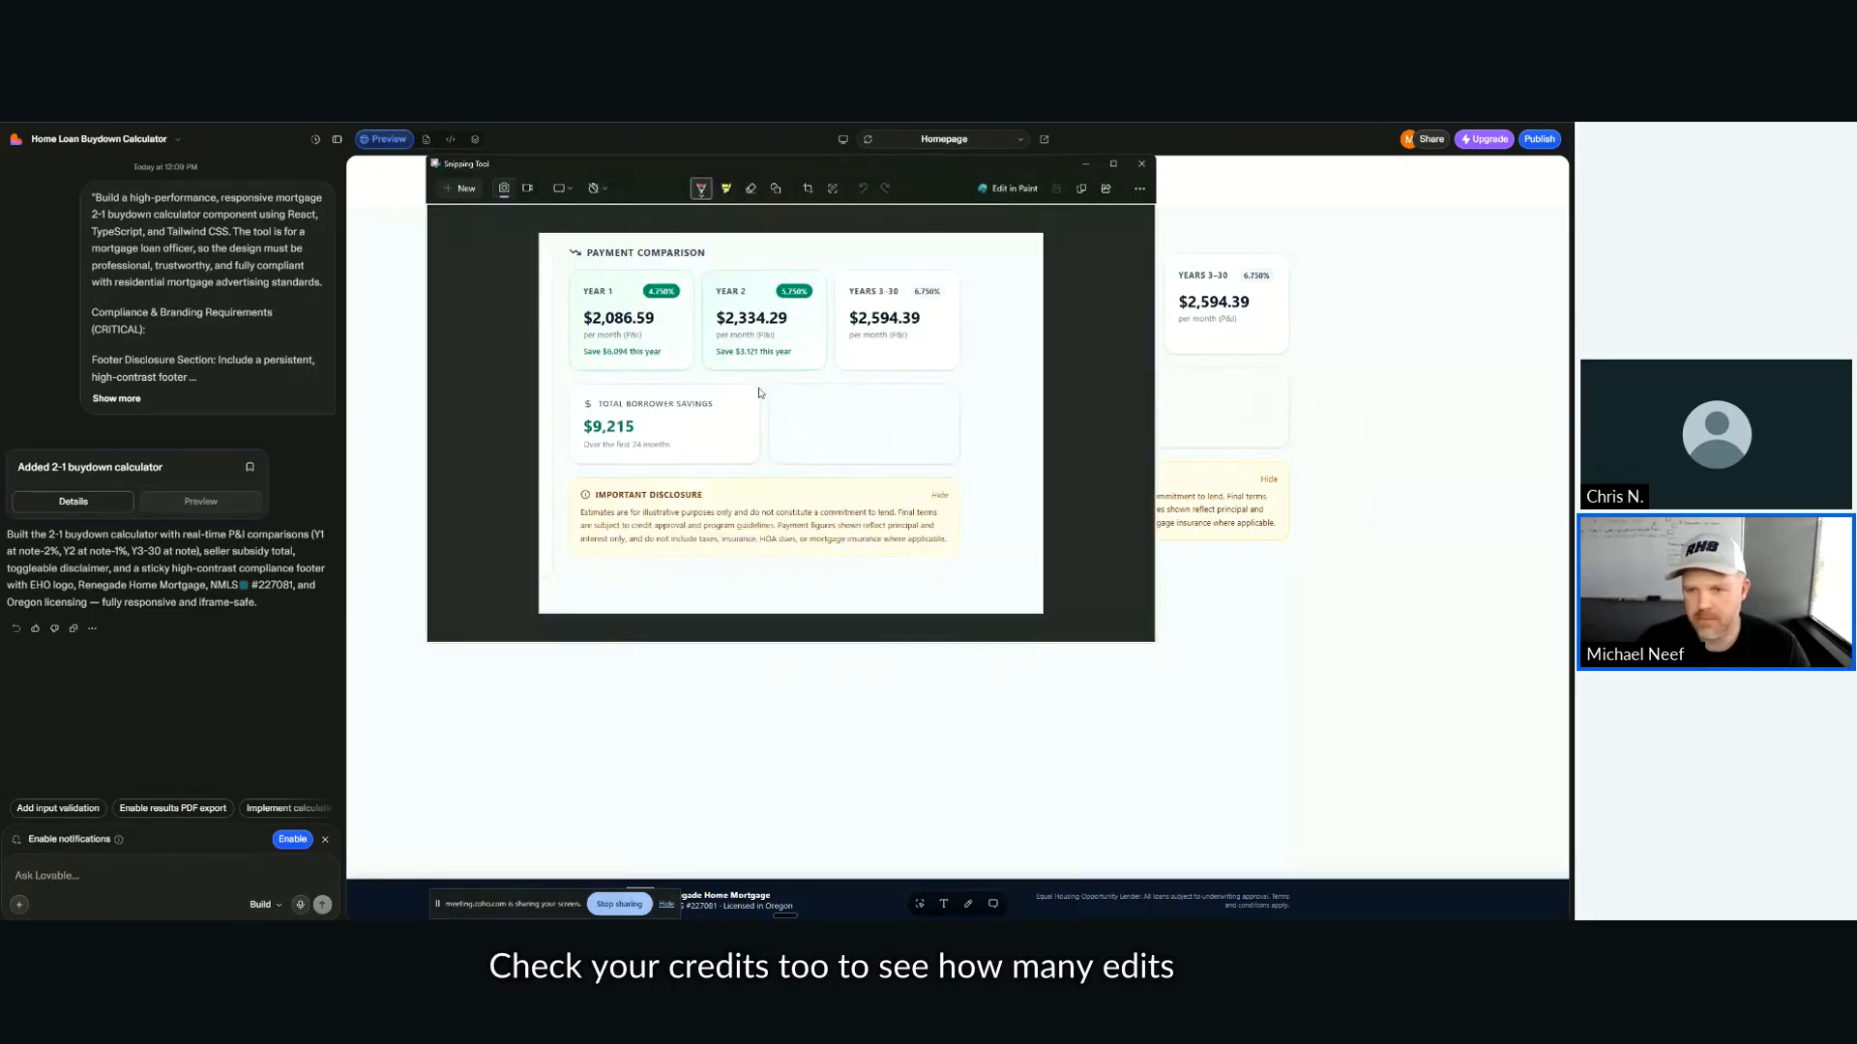
Step: Check the workspace's remaining Lovable credits before requesting an edit
click(175, 145)
click(175, 144)
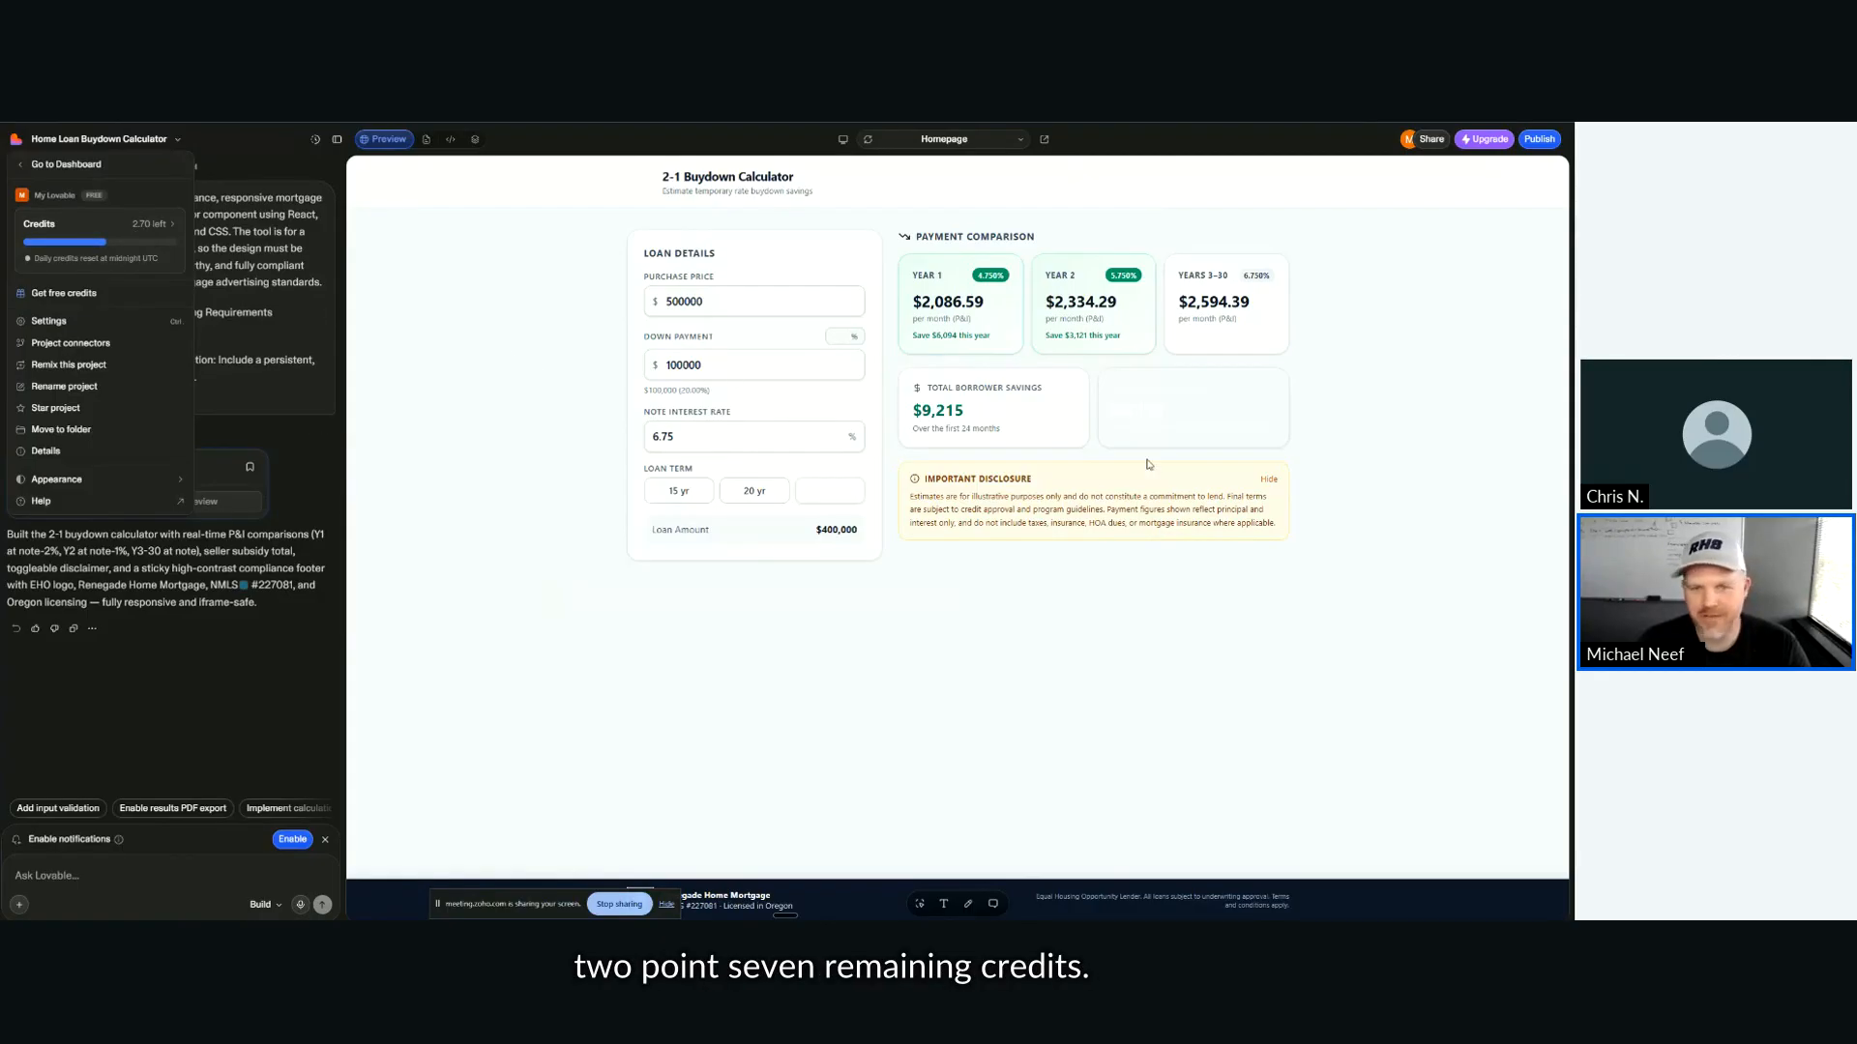
click(175, 141)
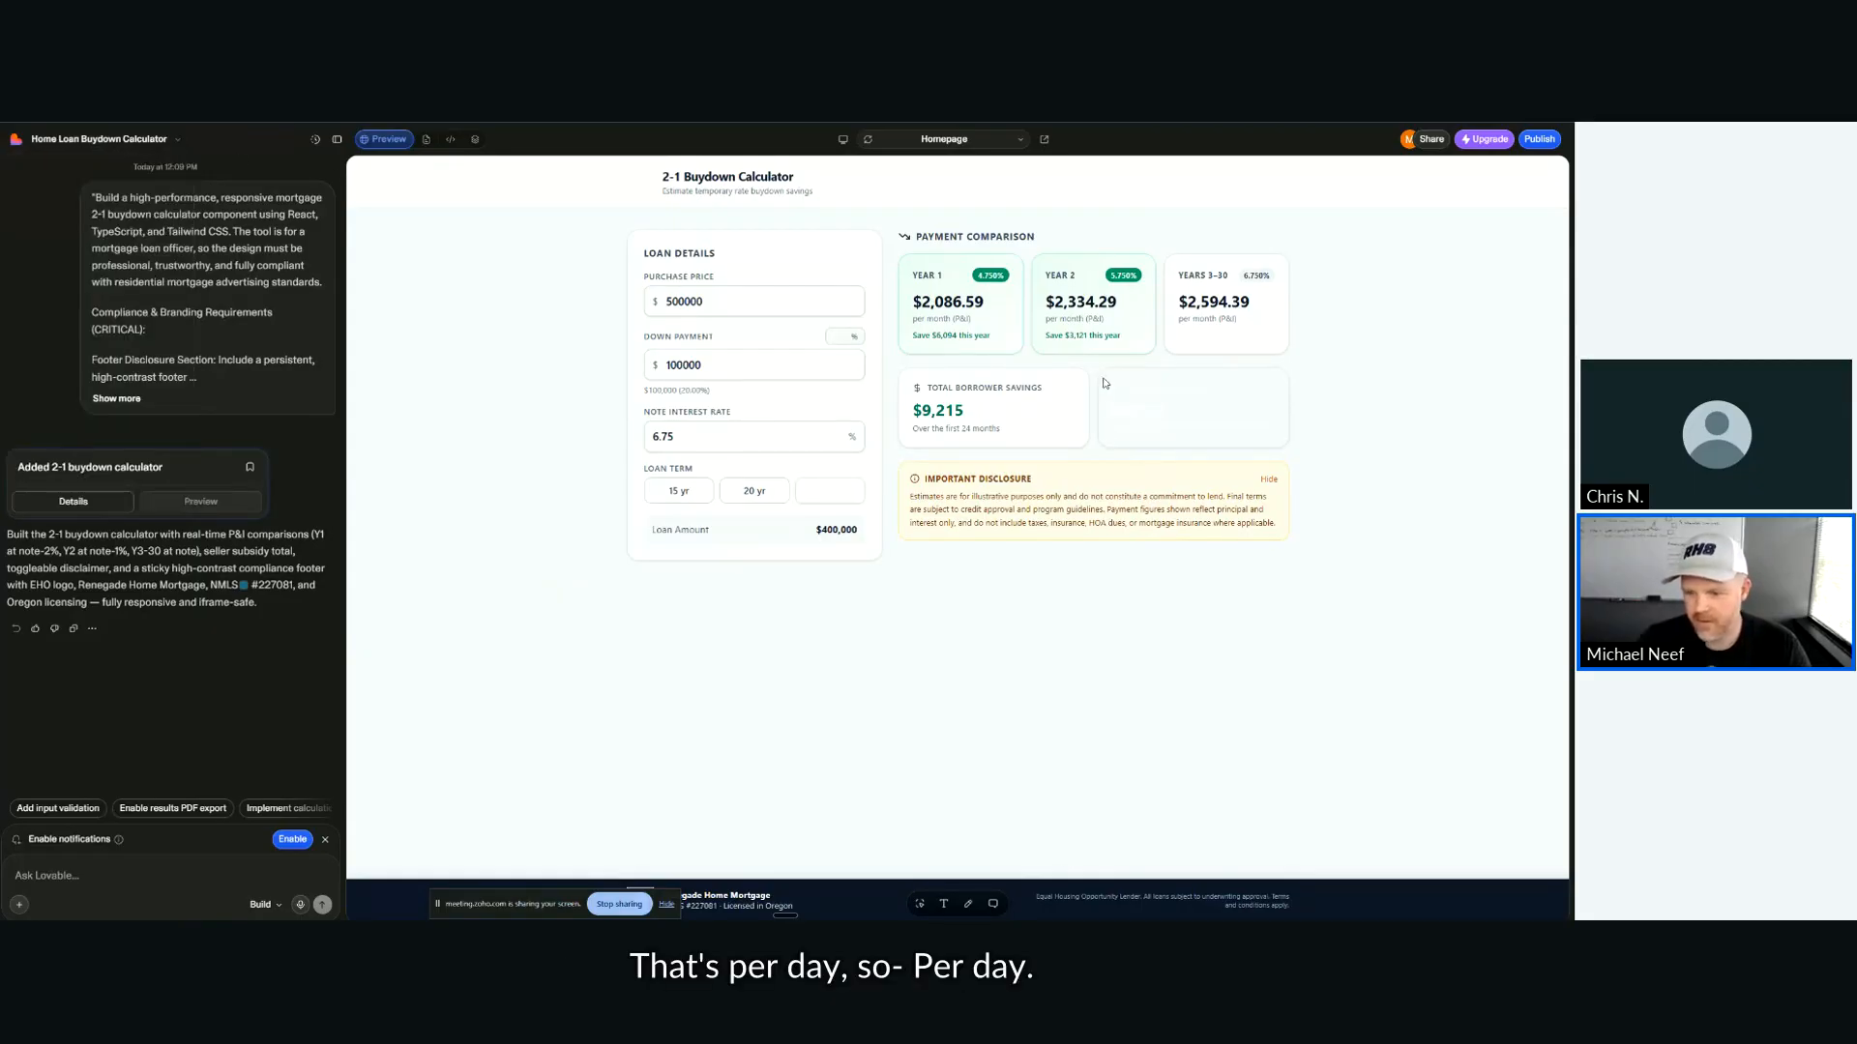
Step: Recapture the Payment Comparison section and attach the screenshot to the Lovable chat message
key(super+shift+s)
drag(869, 217, 1373, 598)
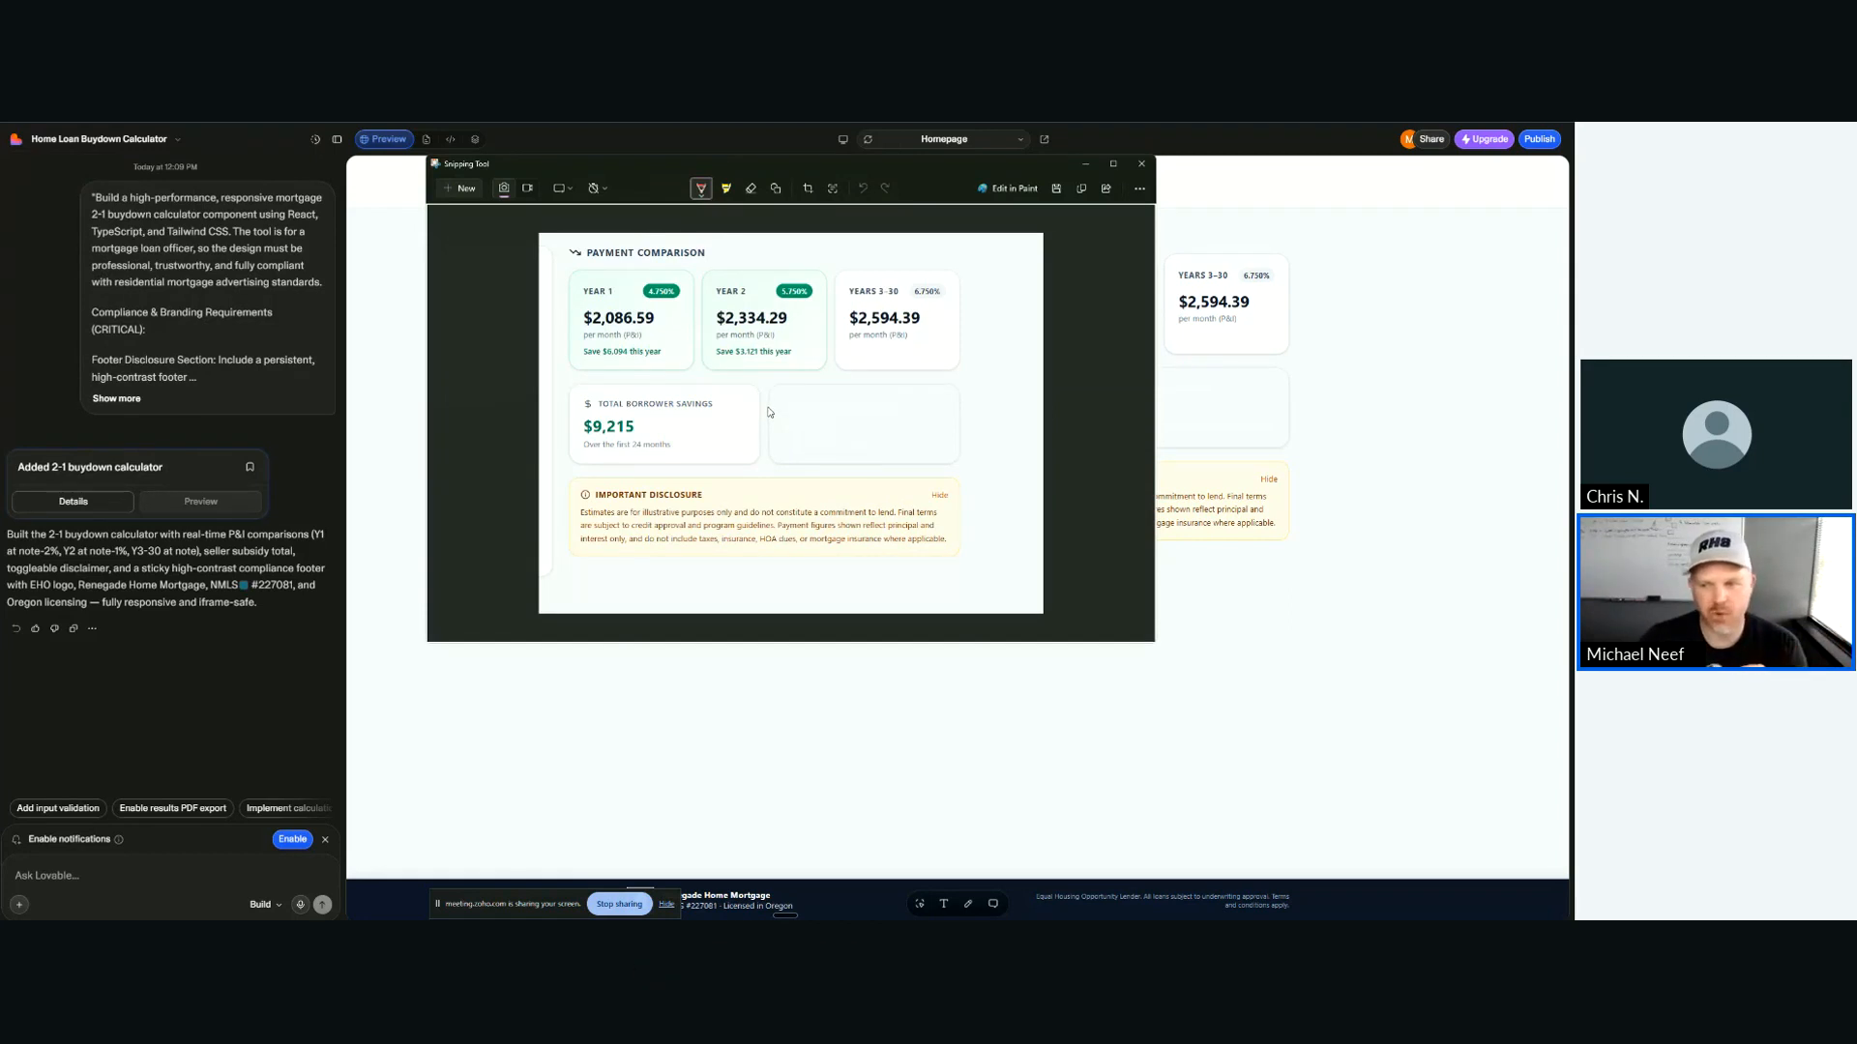
click(70, 878)
key(ctrl+v)
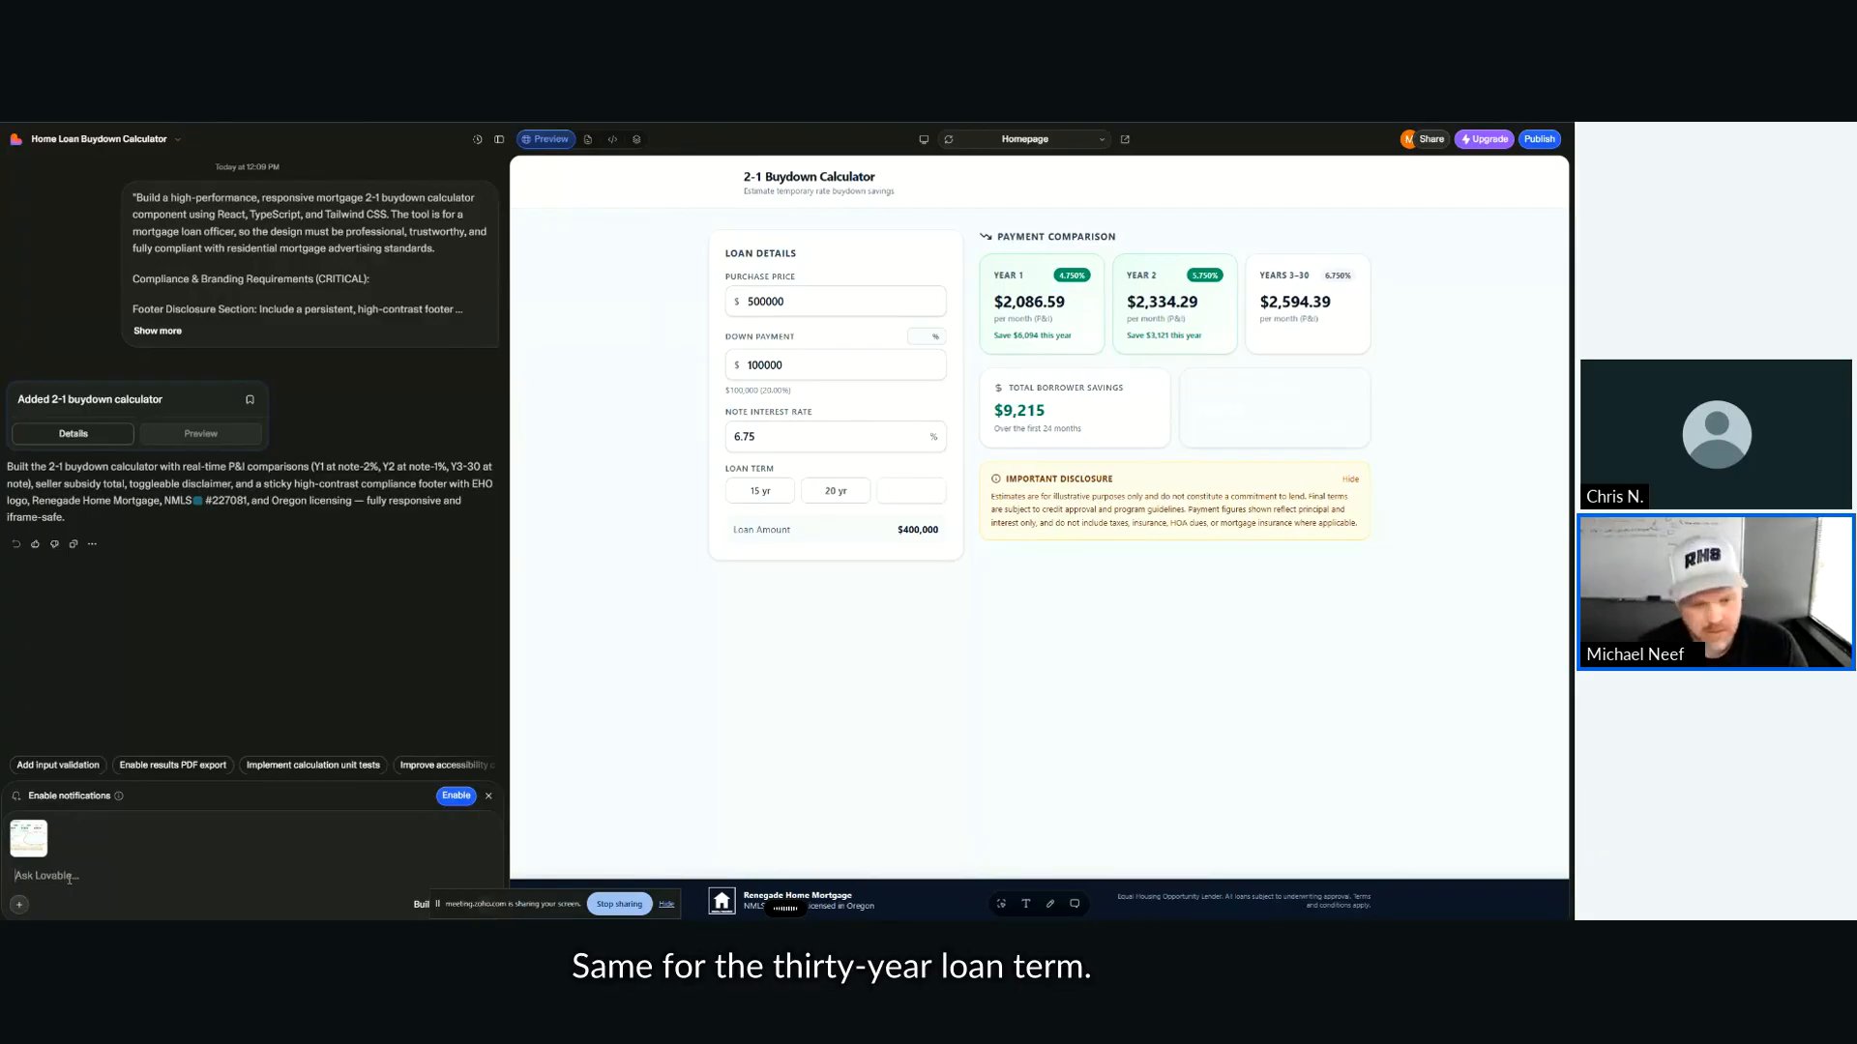
Step: Begin the message with "The text in these two boxes" and copy the calculator screenshot with the low-contrast areas circled in red
text(The text in this box doesn't have enough contrast. I can't see it in the UI.)
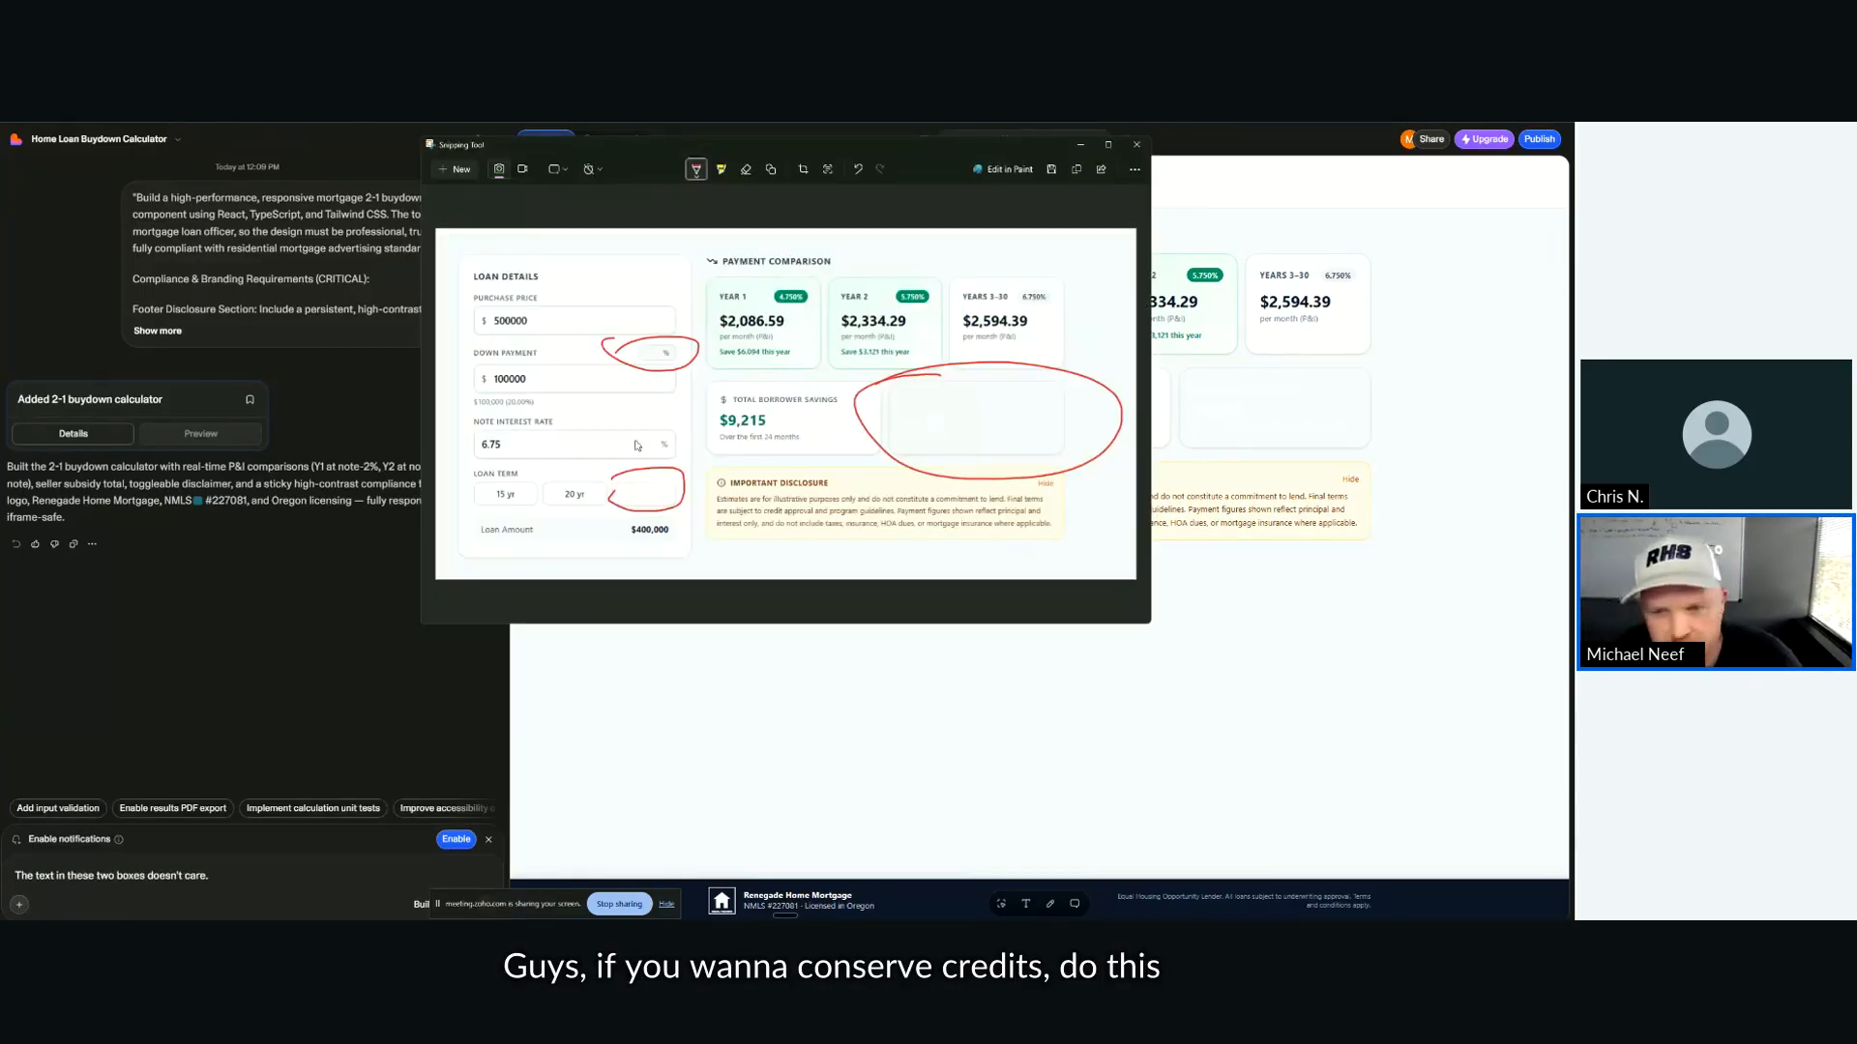
right_click(657, 388)
click(688, 419)
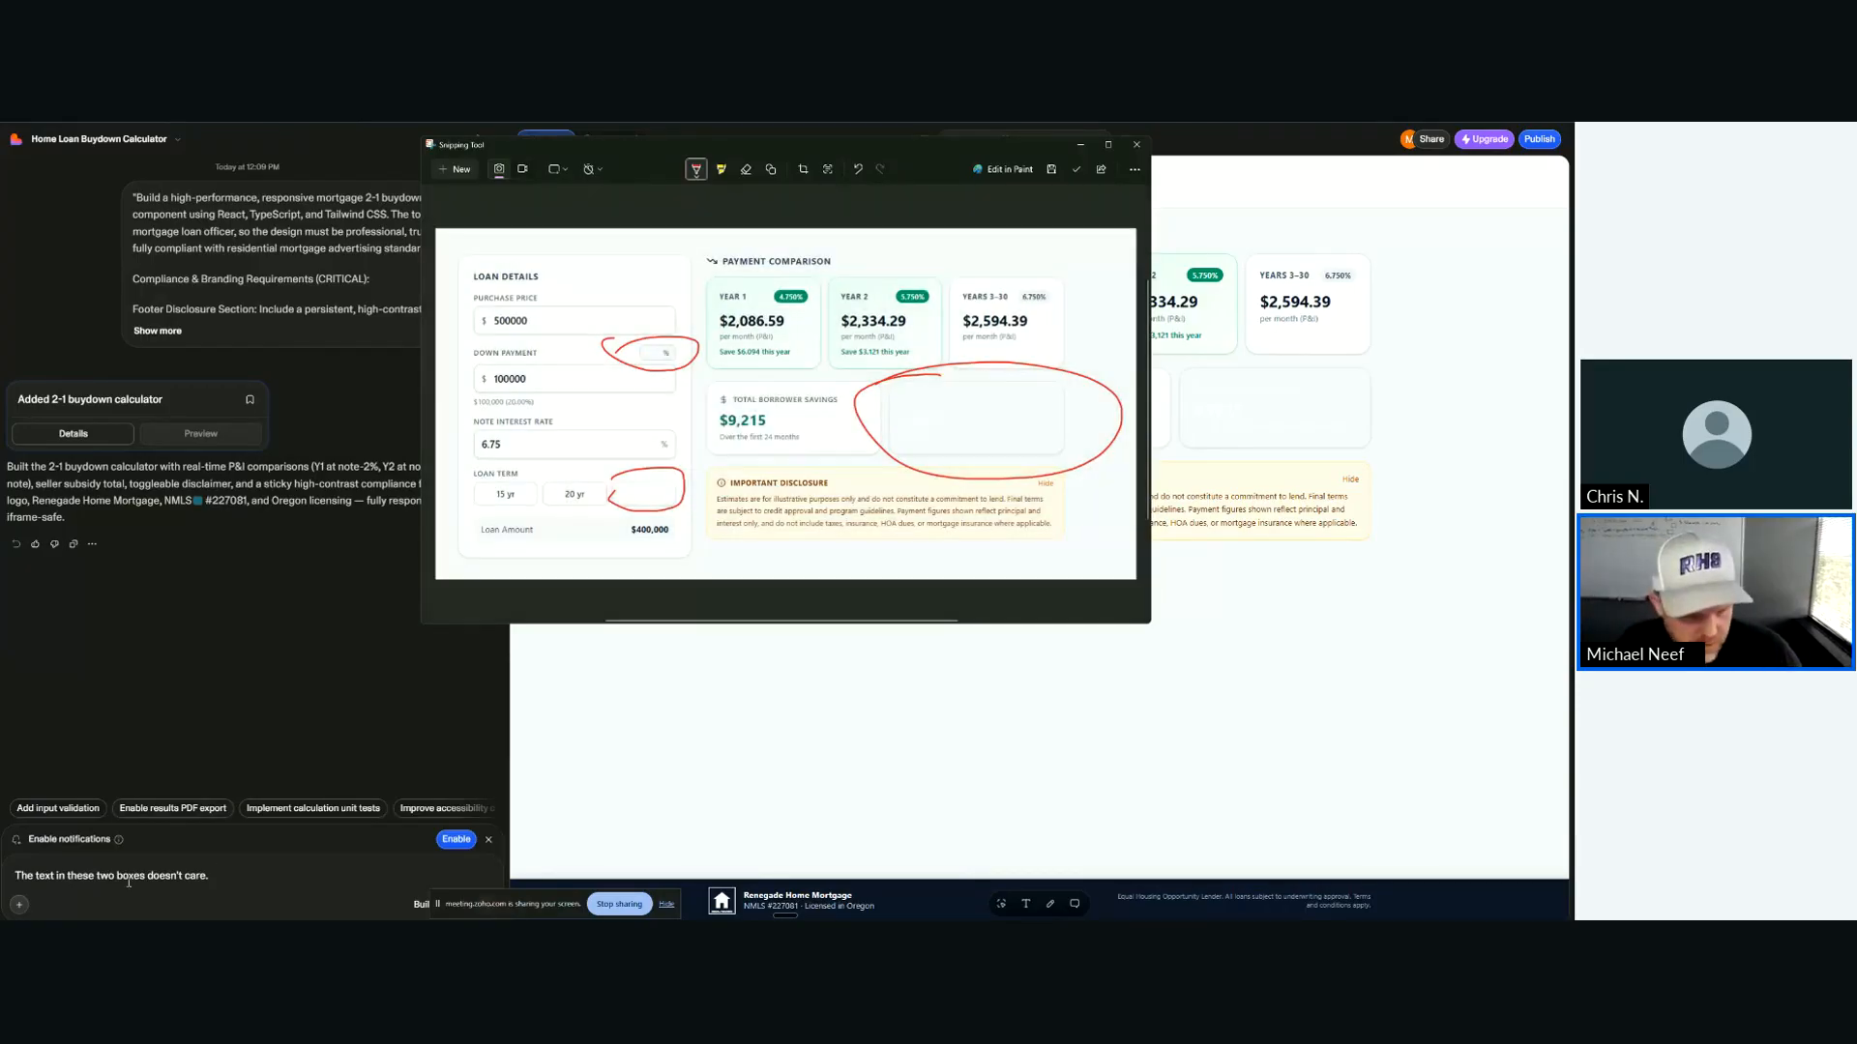
Step: Finish the request saying the boxes lack contrast and asking for darker text matching the calculator, and send it with the circled screenshot attached
click(227, 878)
key(ctrl+BackSpace)
key(ctrl+BackSpace)
key(ctrl+BackSpace)
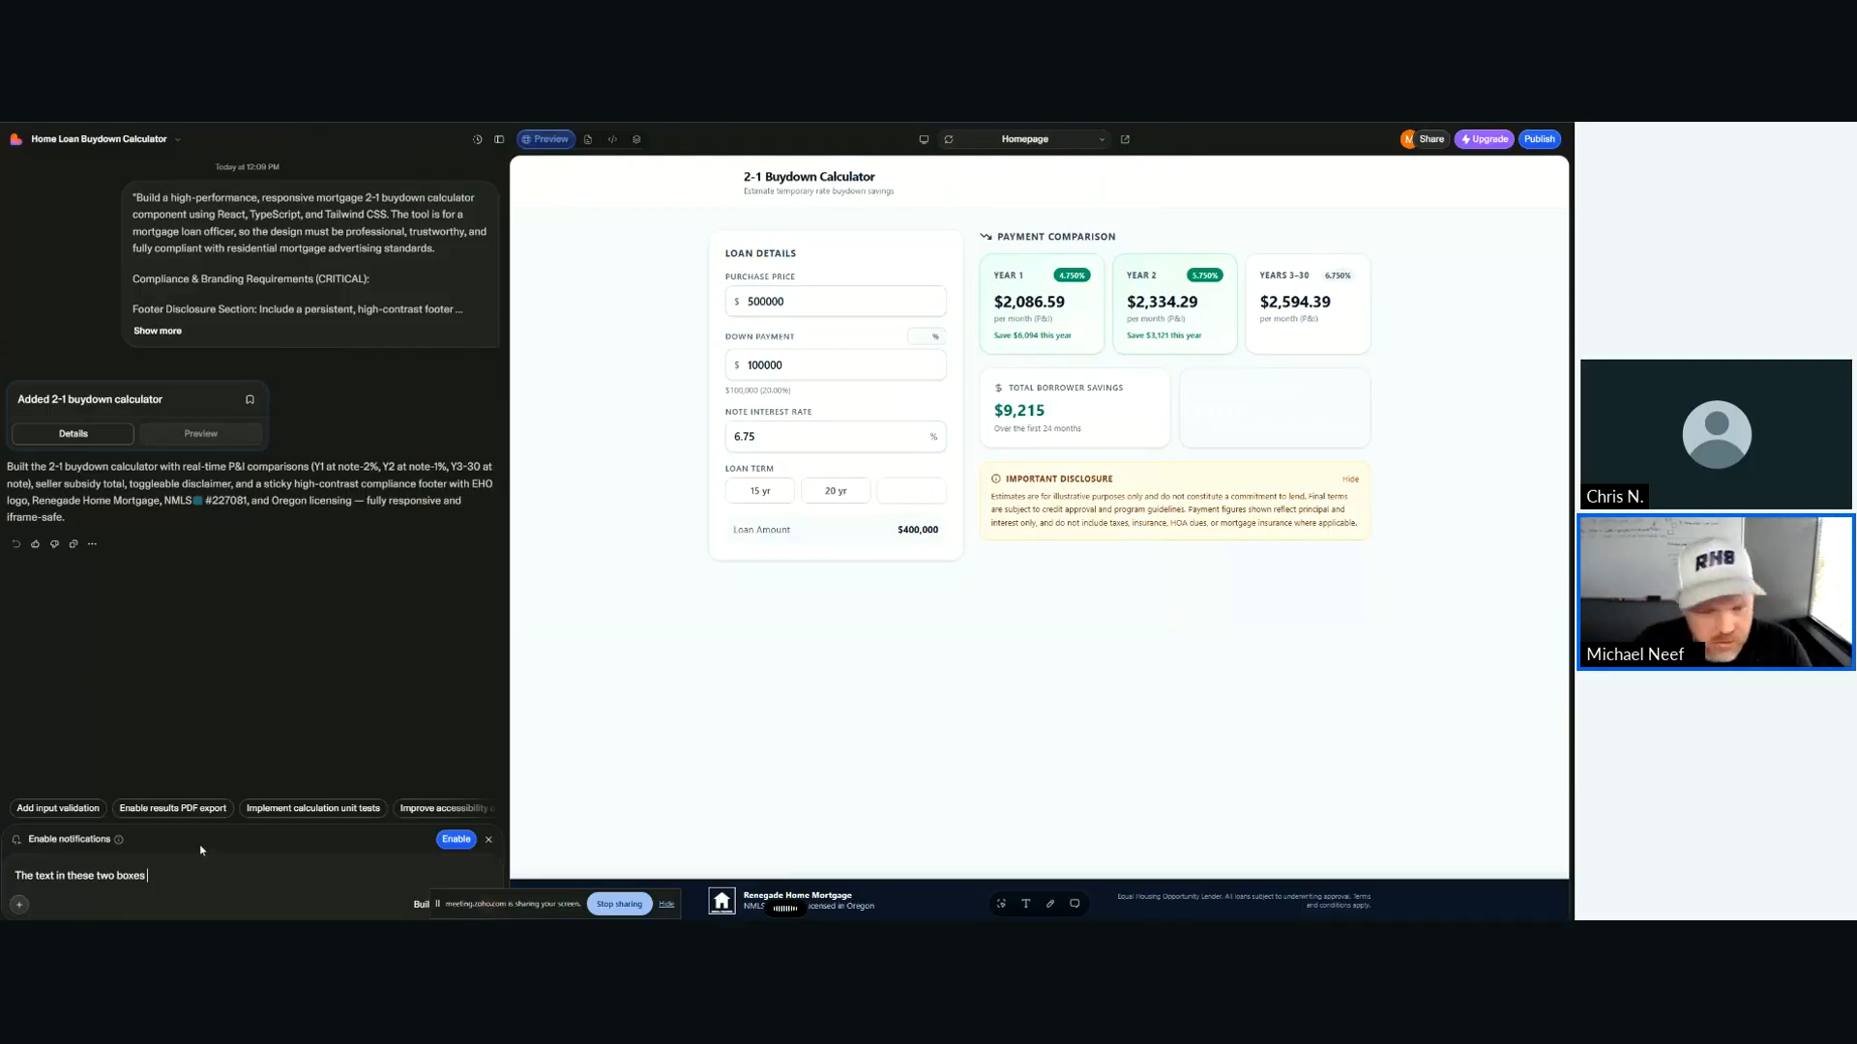
text(do not have enough contrast to be visible.  Please make the text darker)
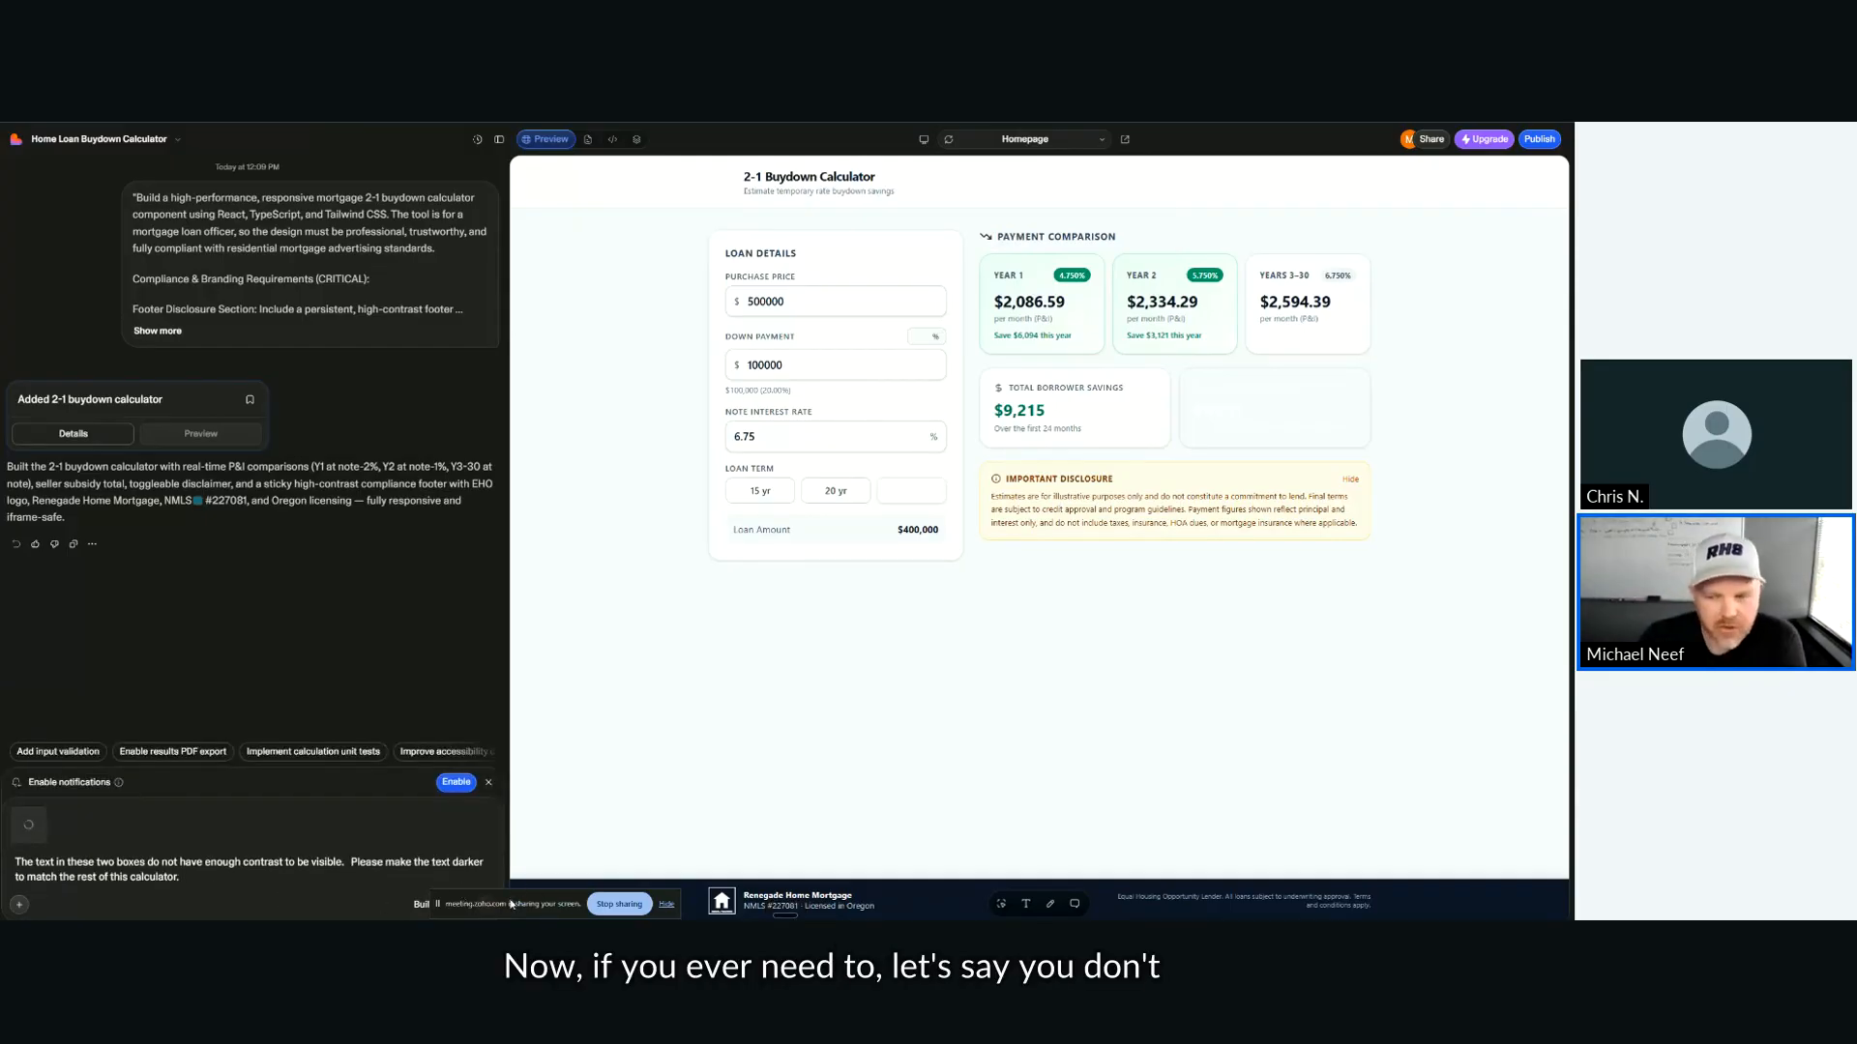
drag(510, 905, 690, 883)
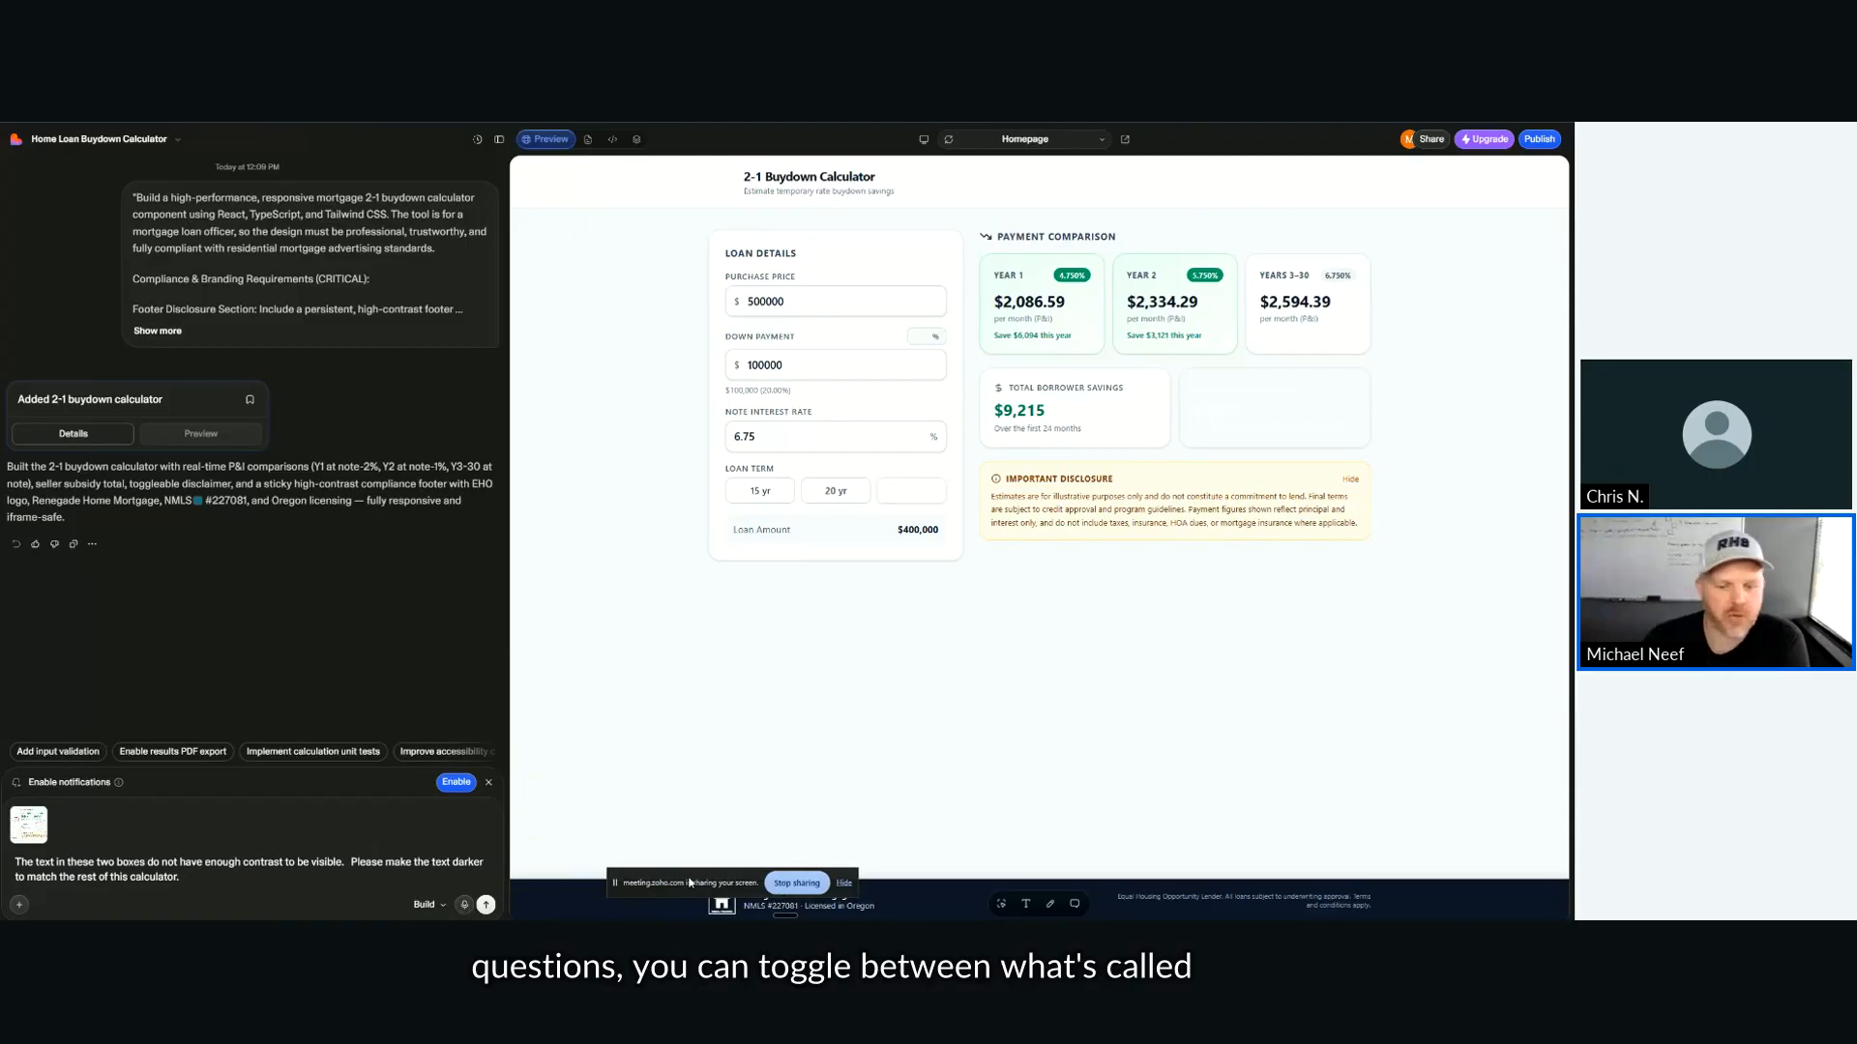
click(421, 905)
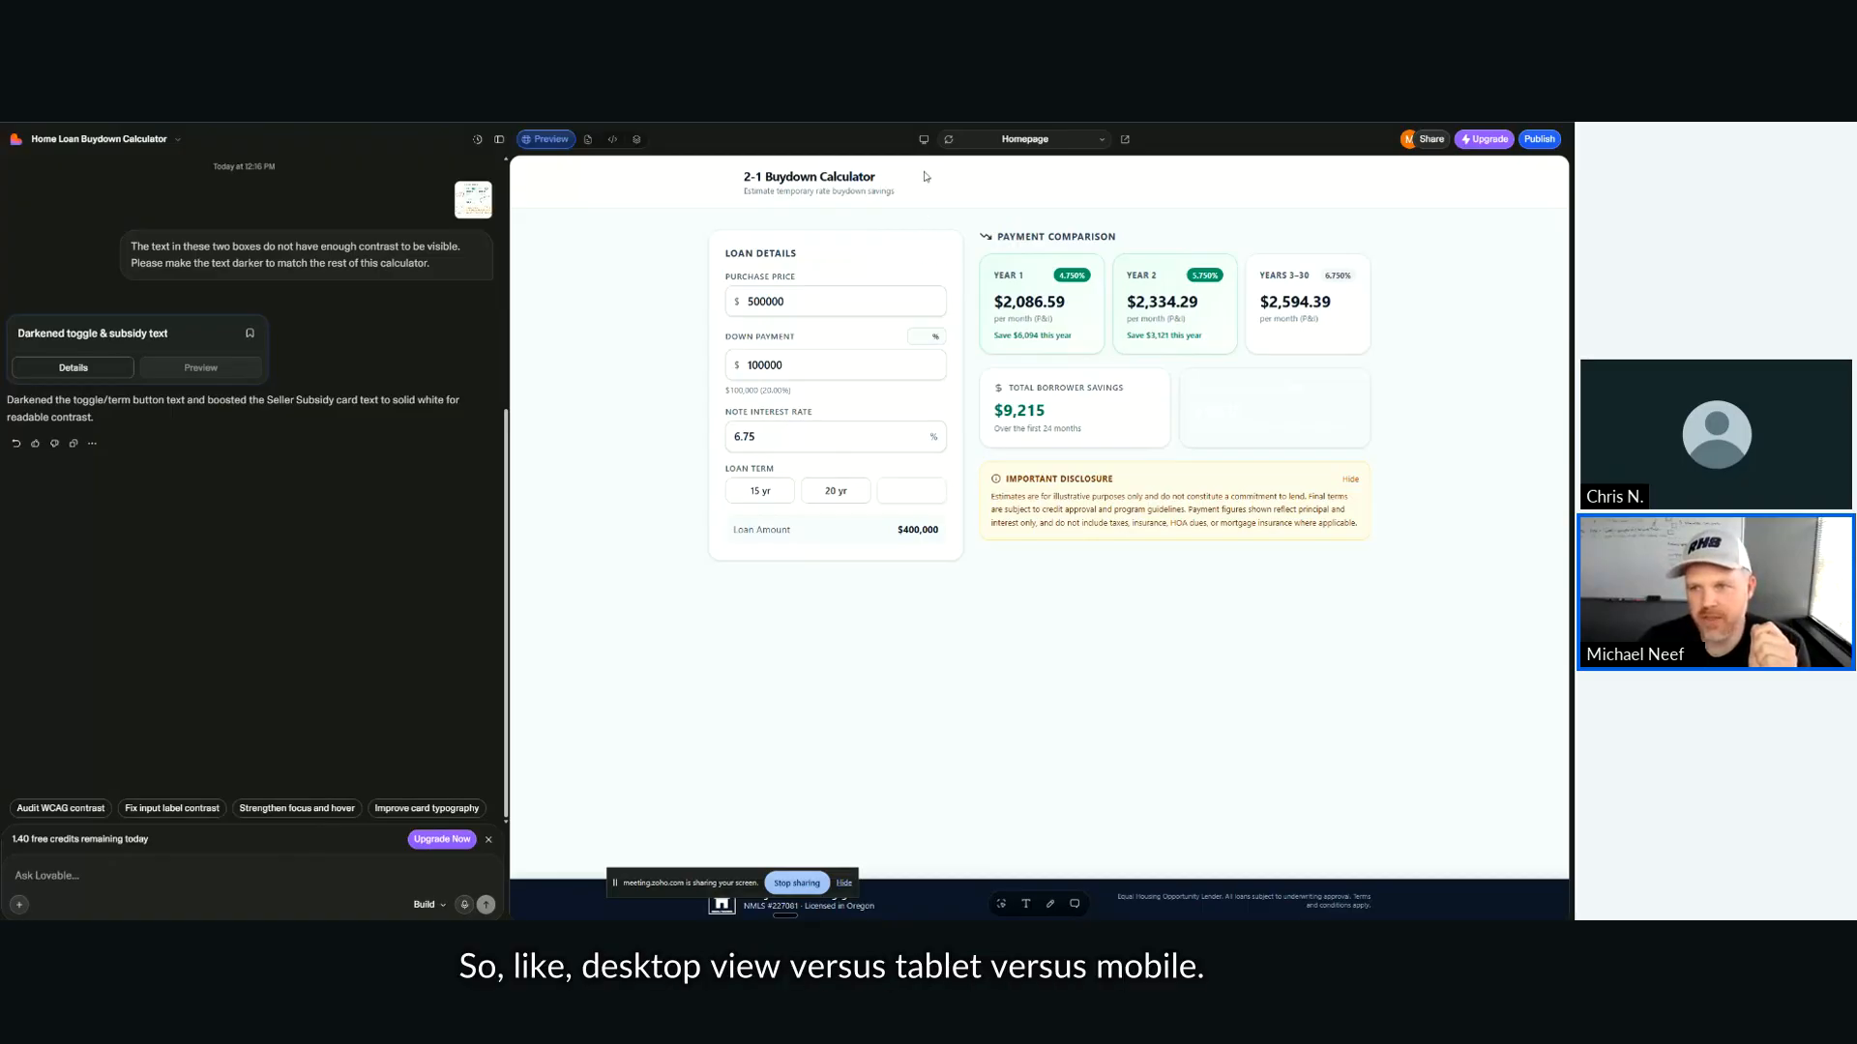
Step: Review the calculator in tablet and mobile preview sizes, return to the desktop size, and refresh the preview
click(923, 142)
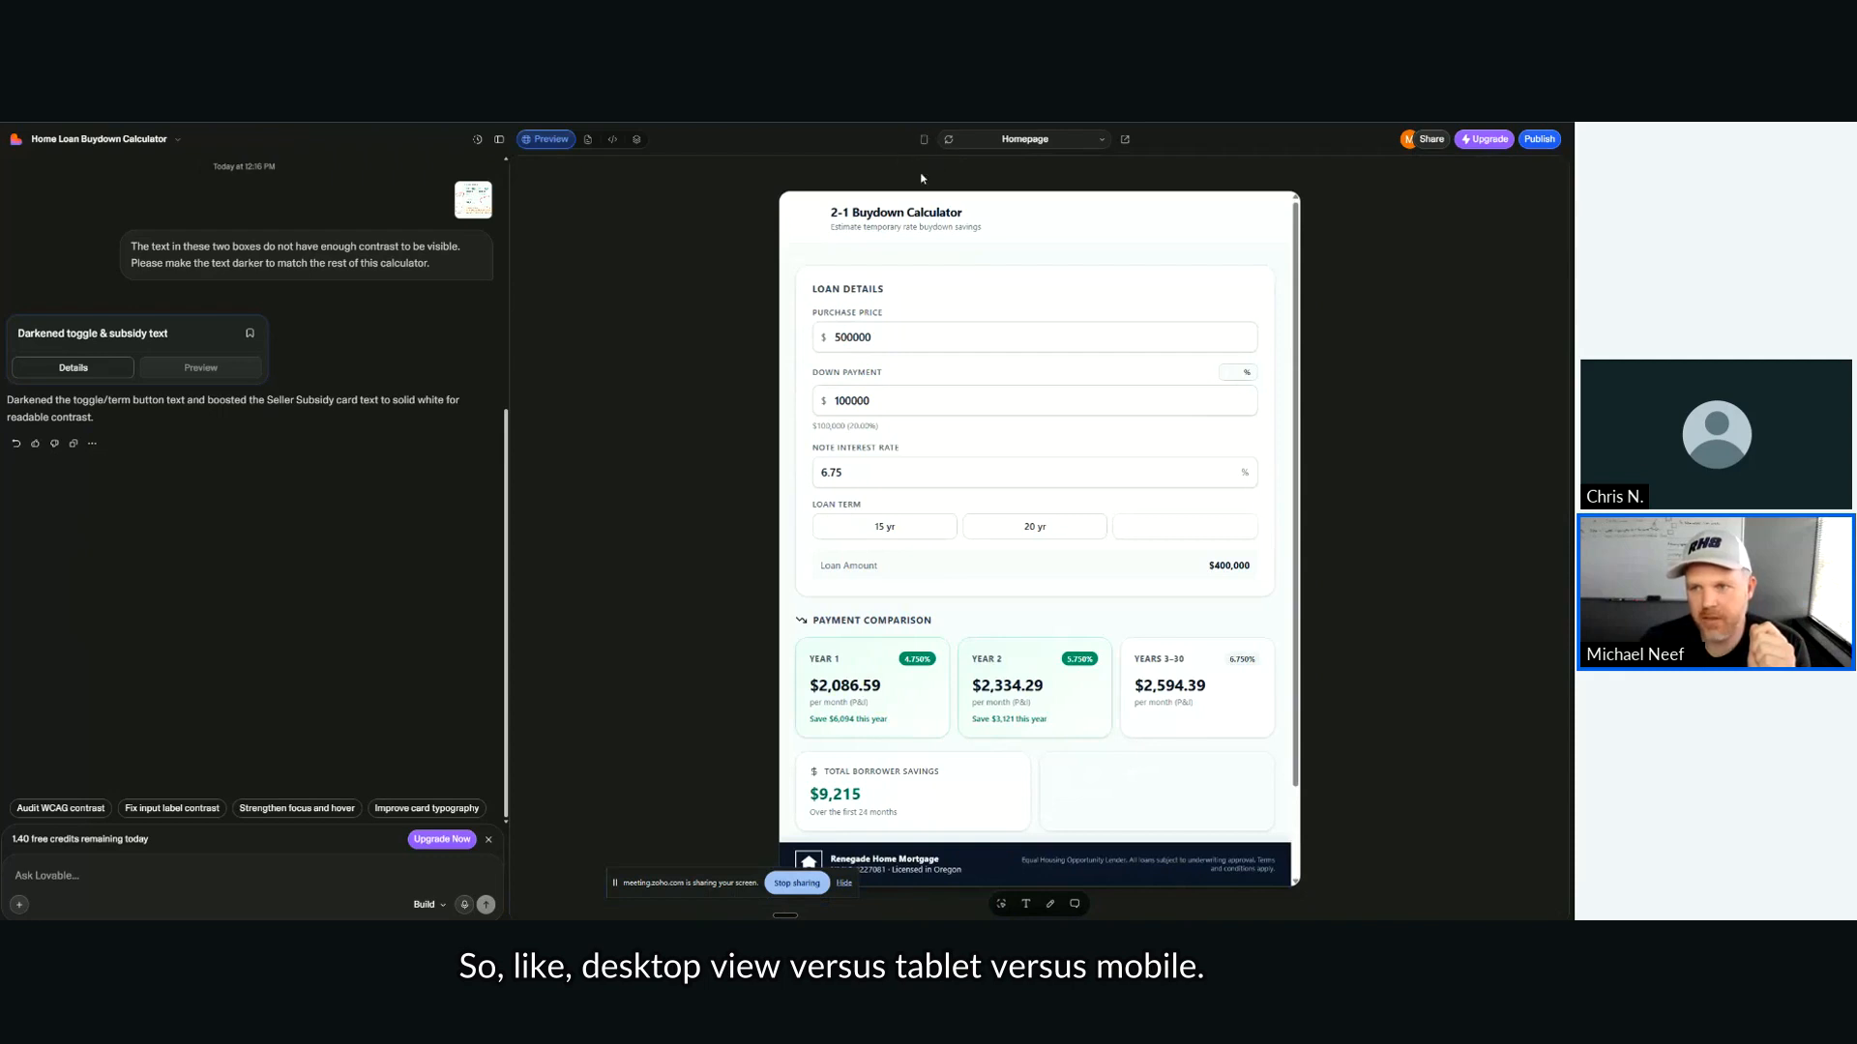
click(924, 141)
scroll(999, 448, down, 3)
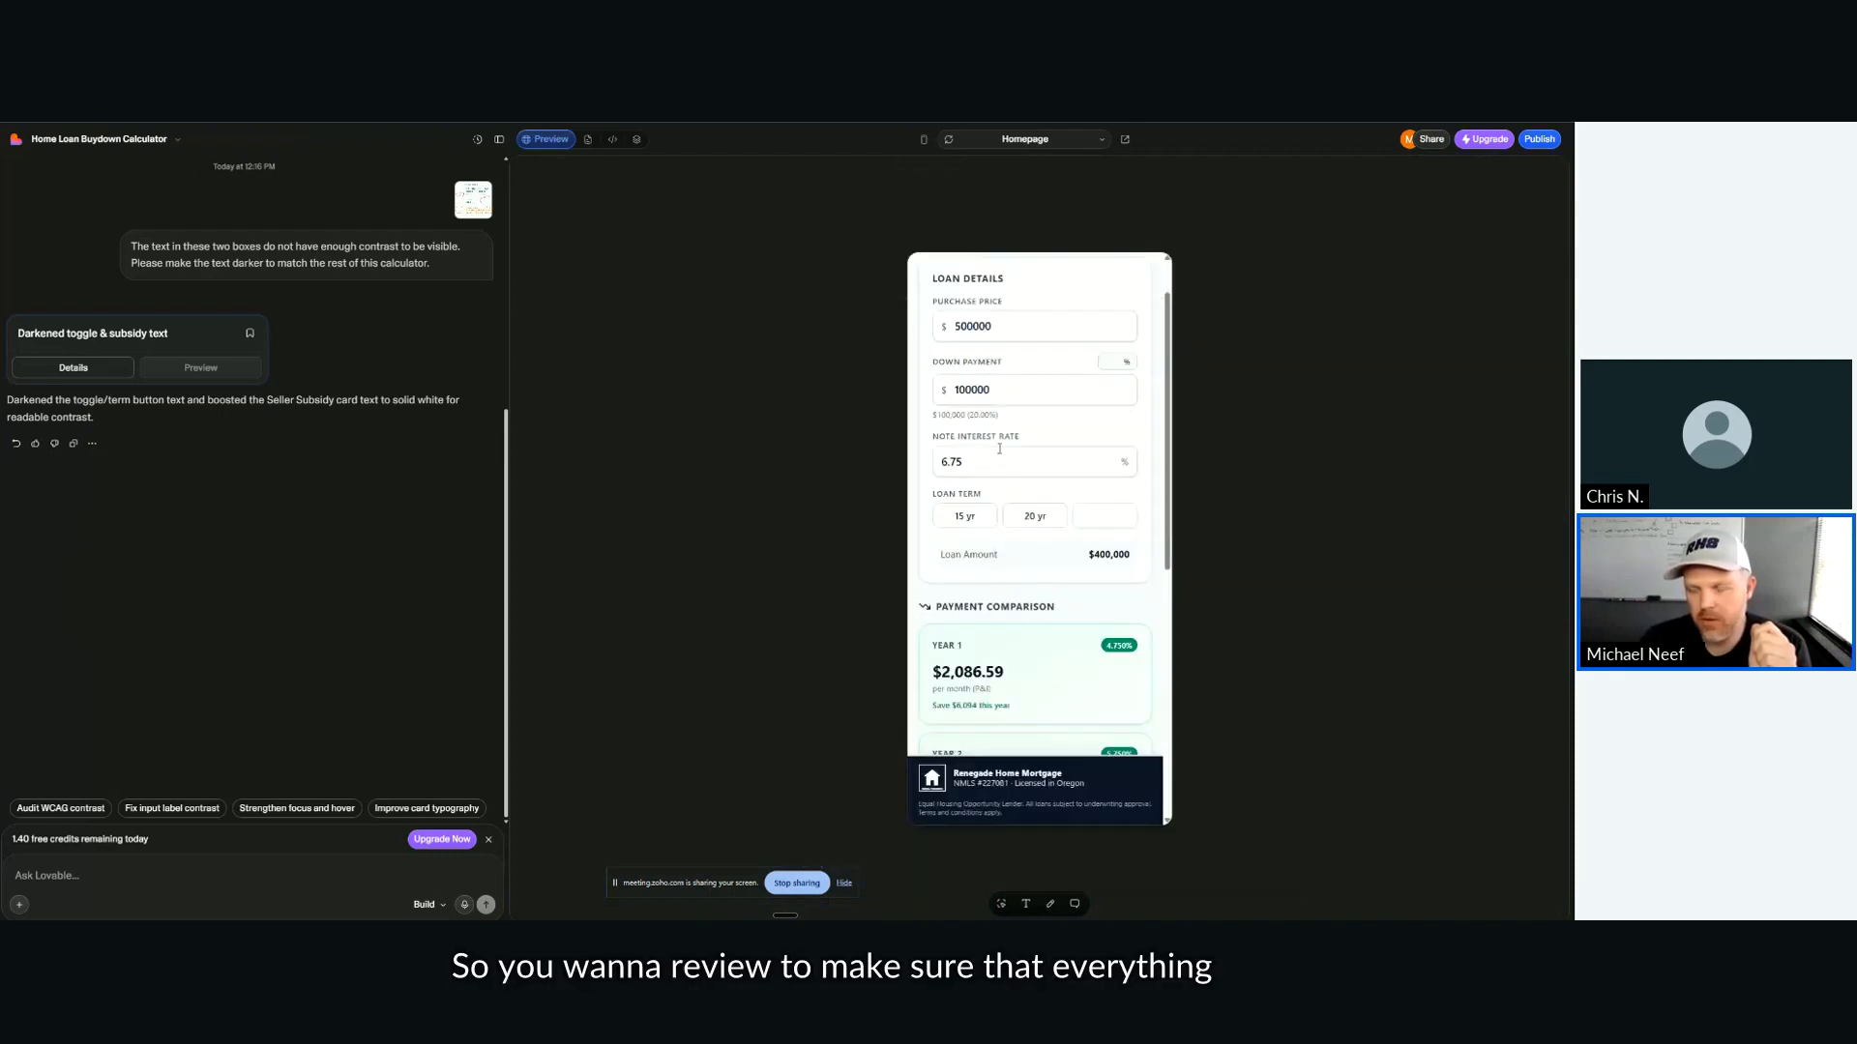
scroll(999, 449, down, 5)
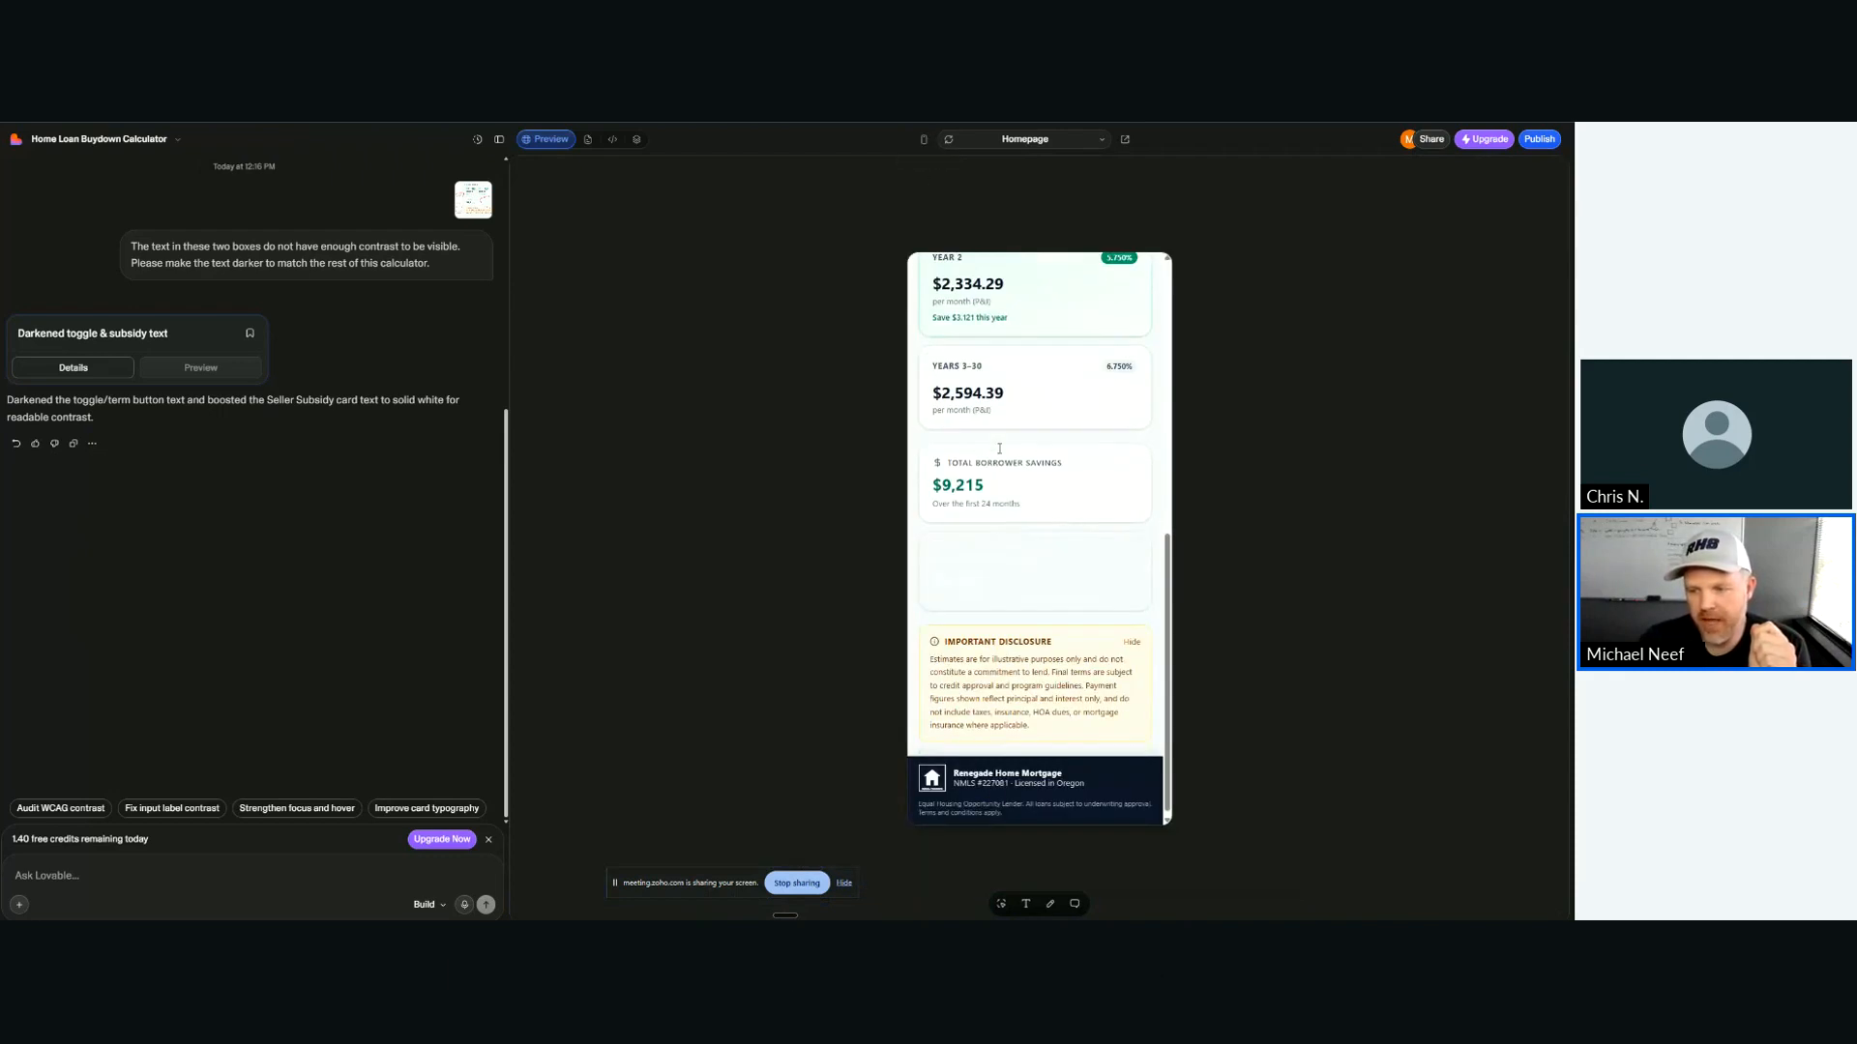
scroll(1018, 532, up, 10)
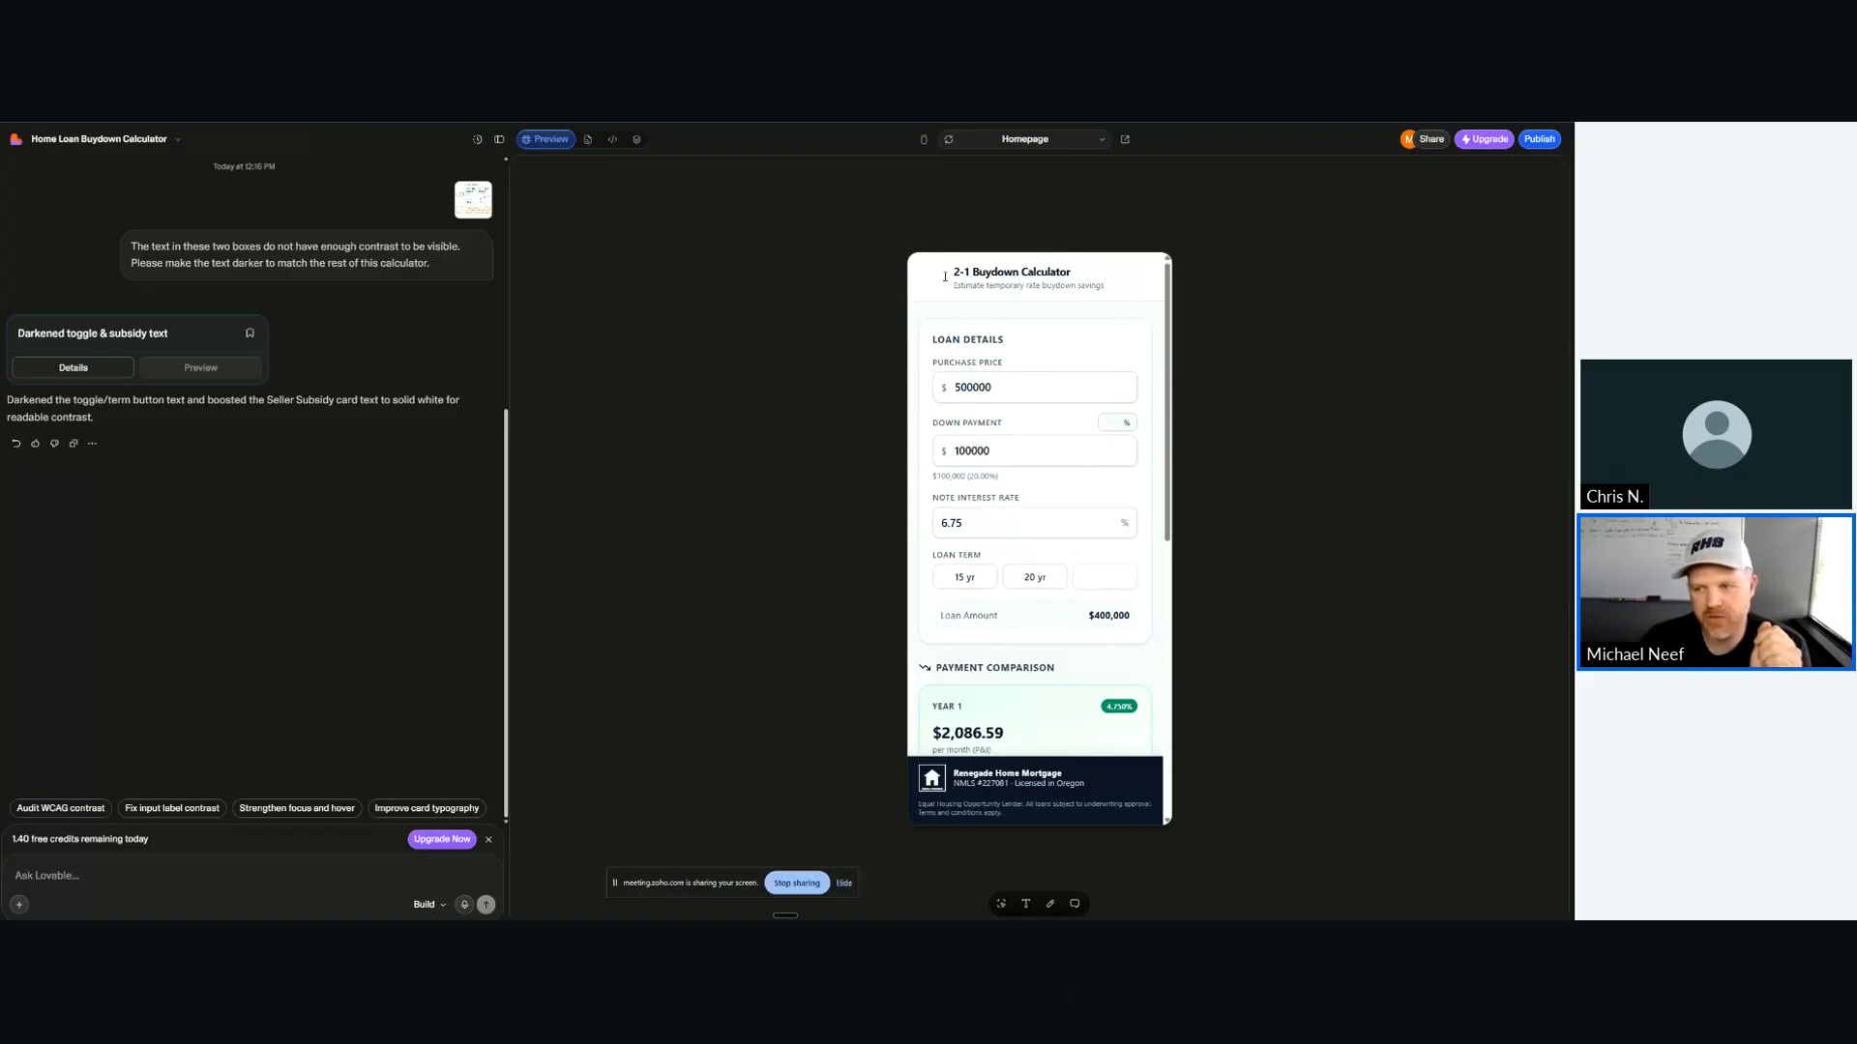
click(924, 141)
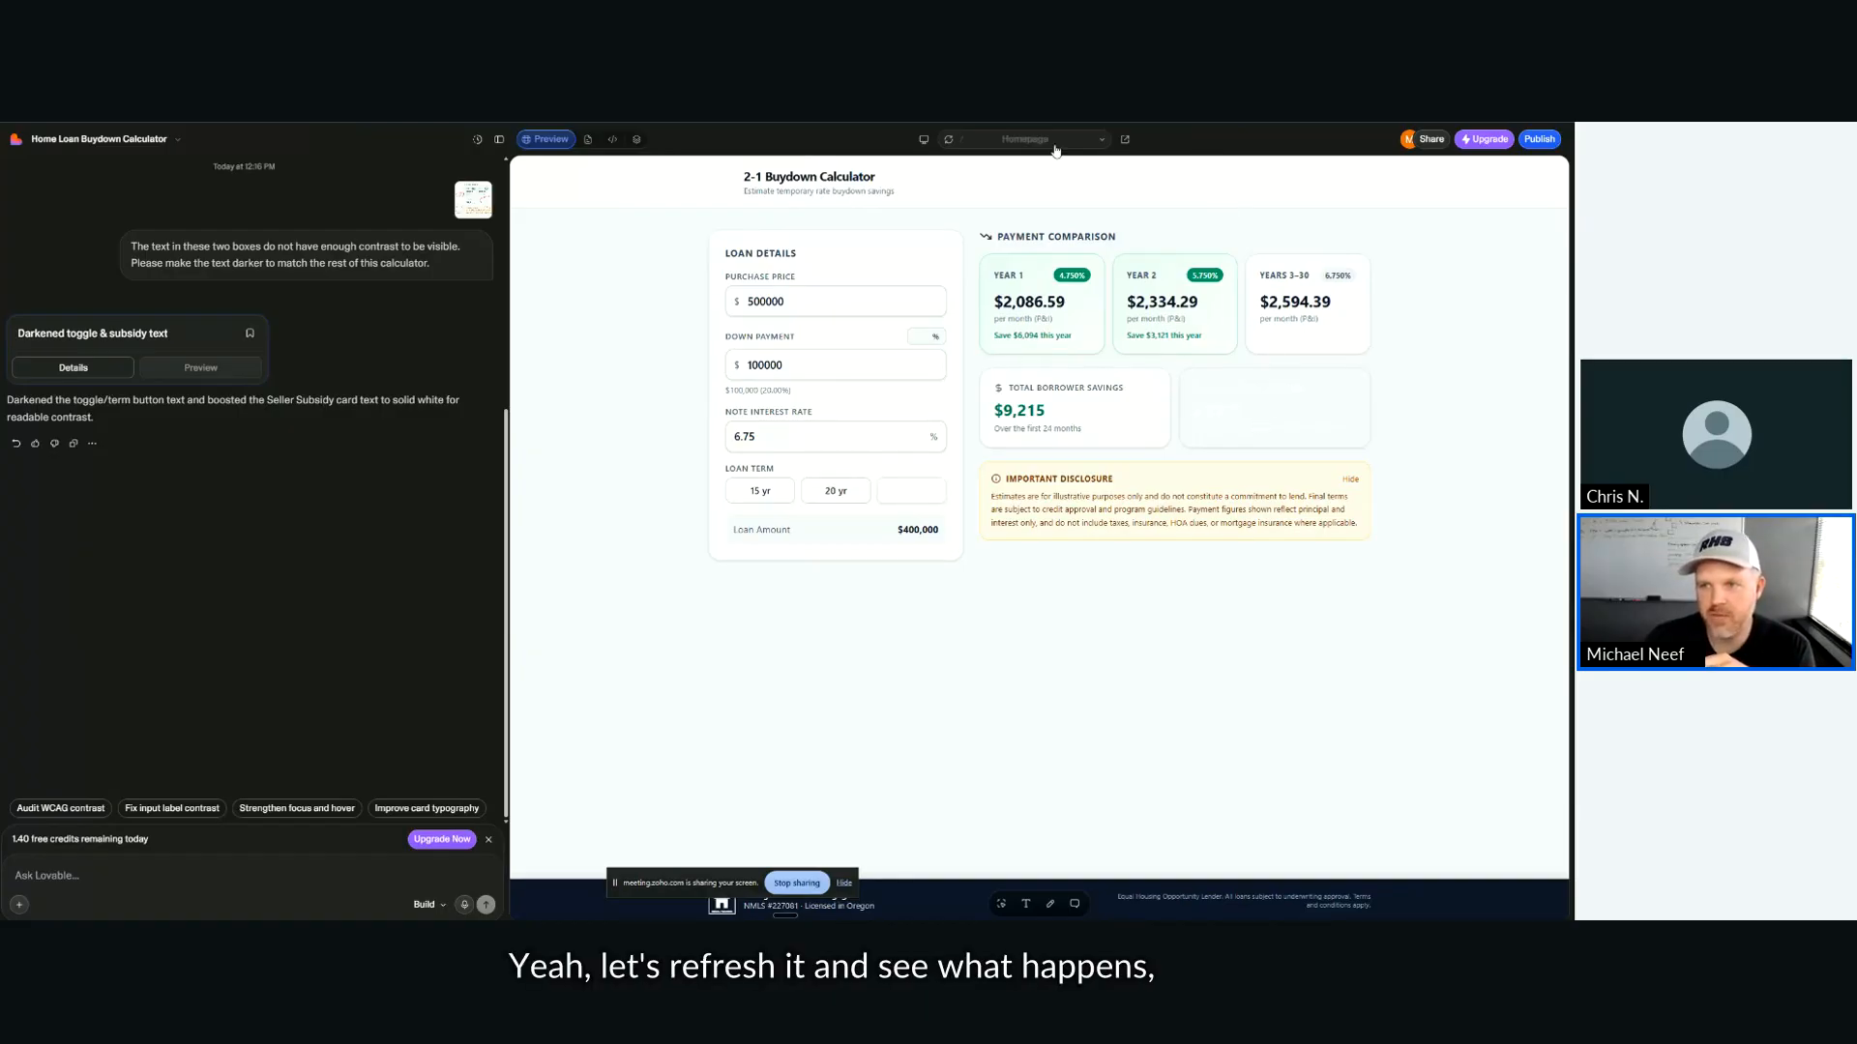
click(948, 140)
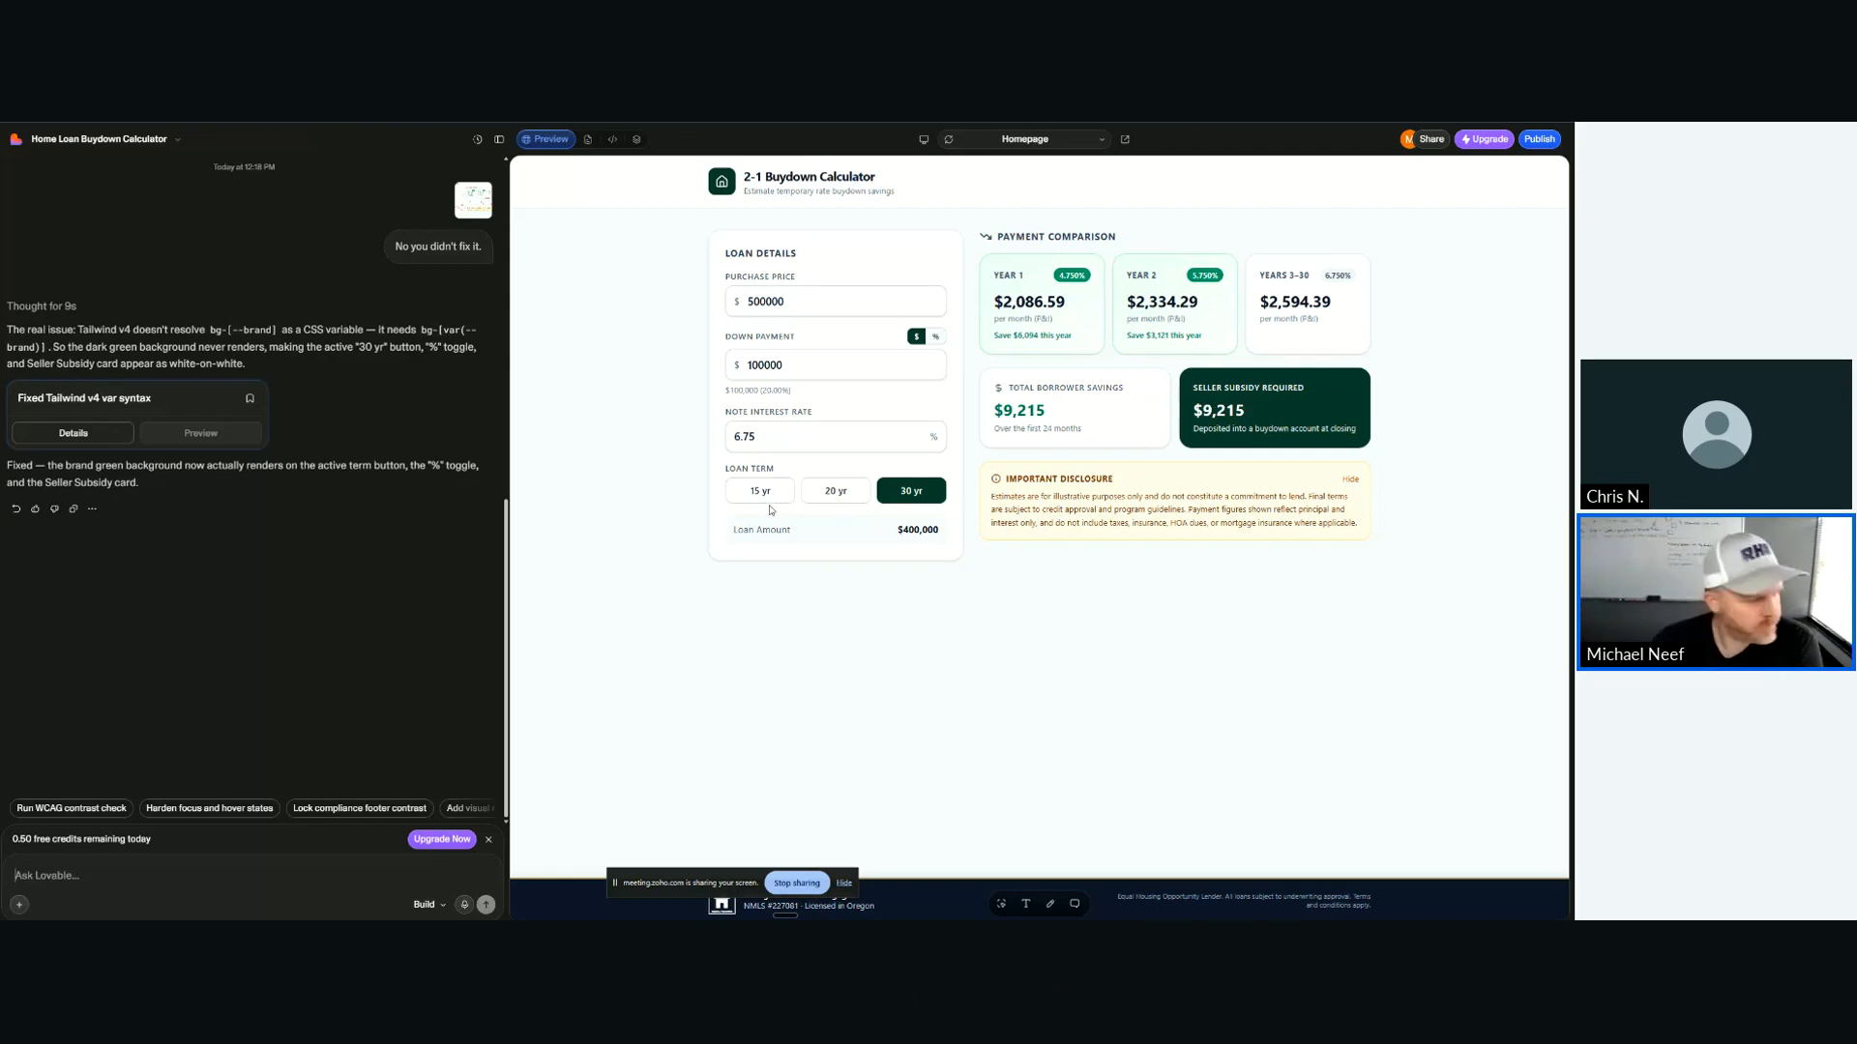
Step: Check the corrected calculator in another preview size, return to the desktop size, and select the purchase price value
double_click(827, 312)
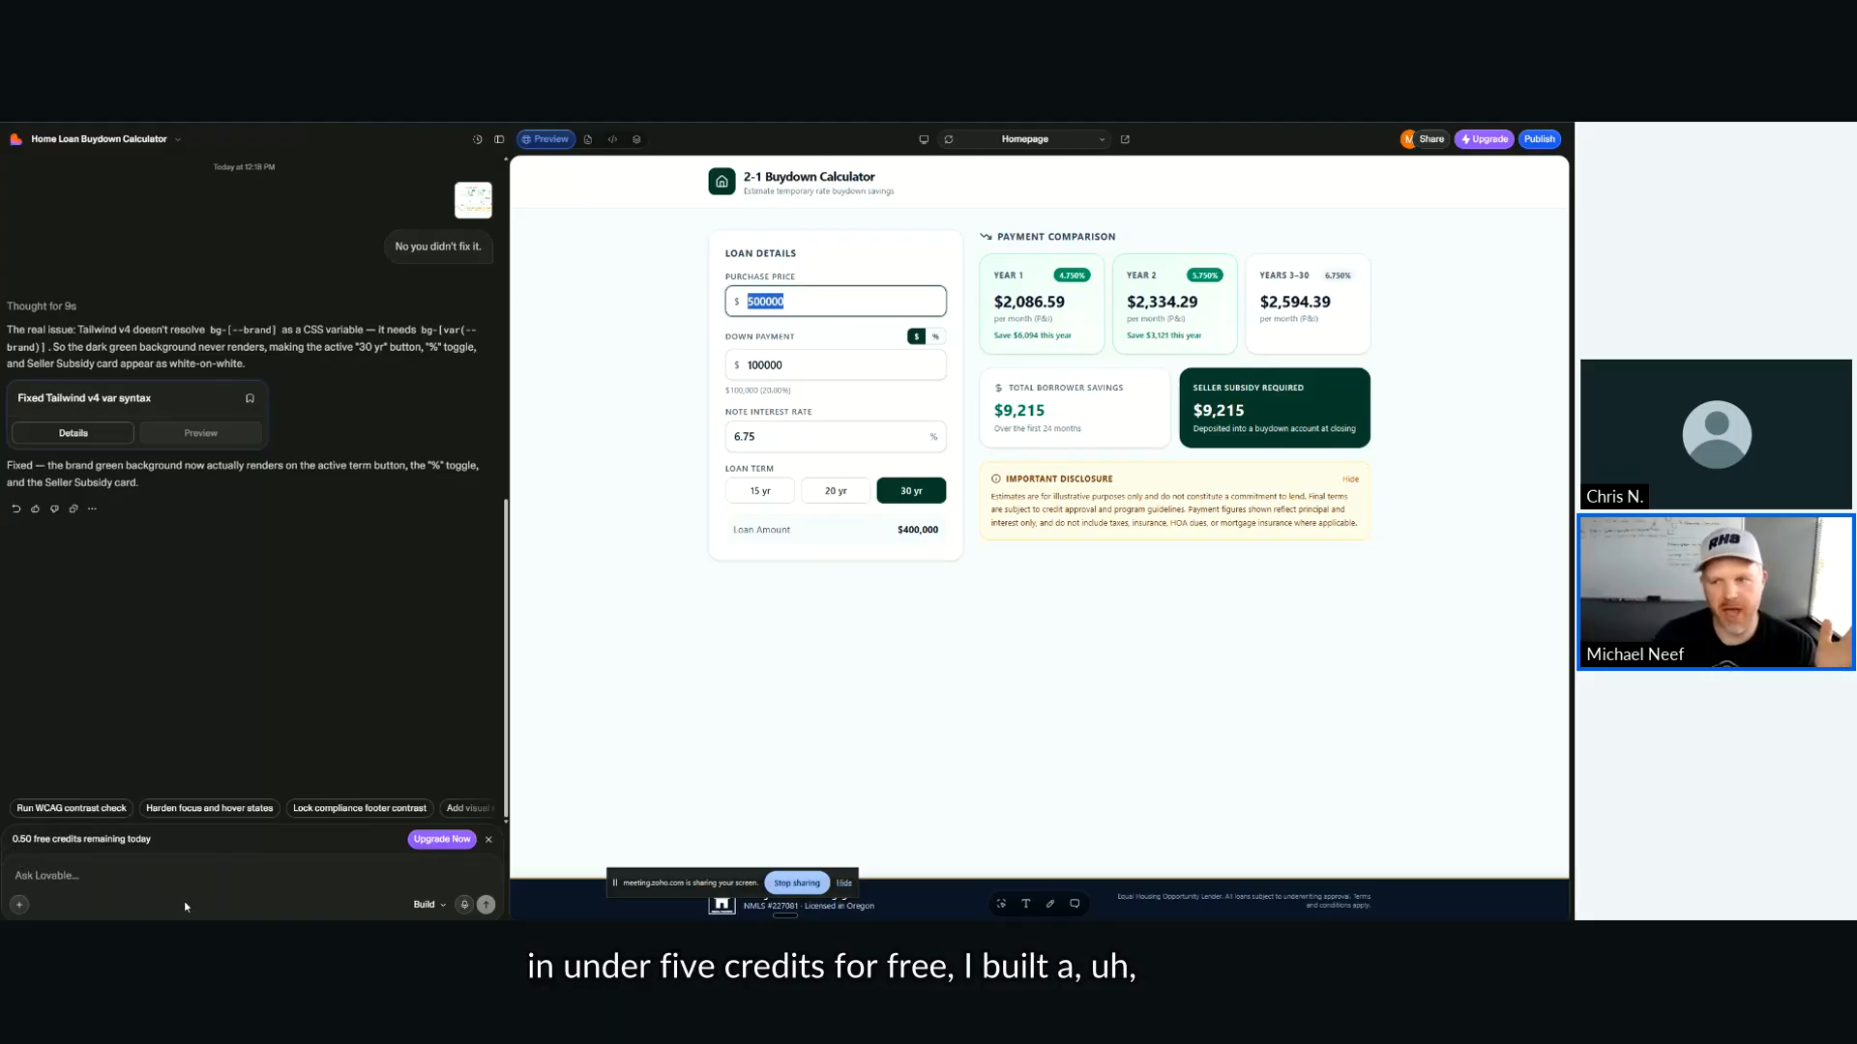
click(925, 139)
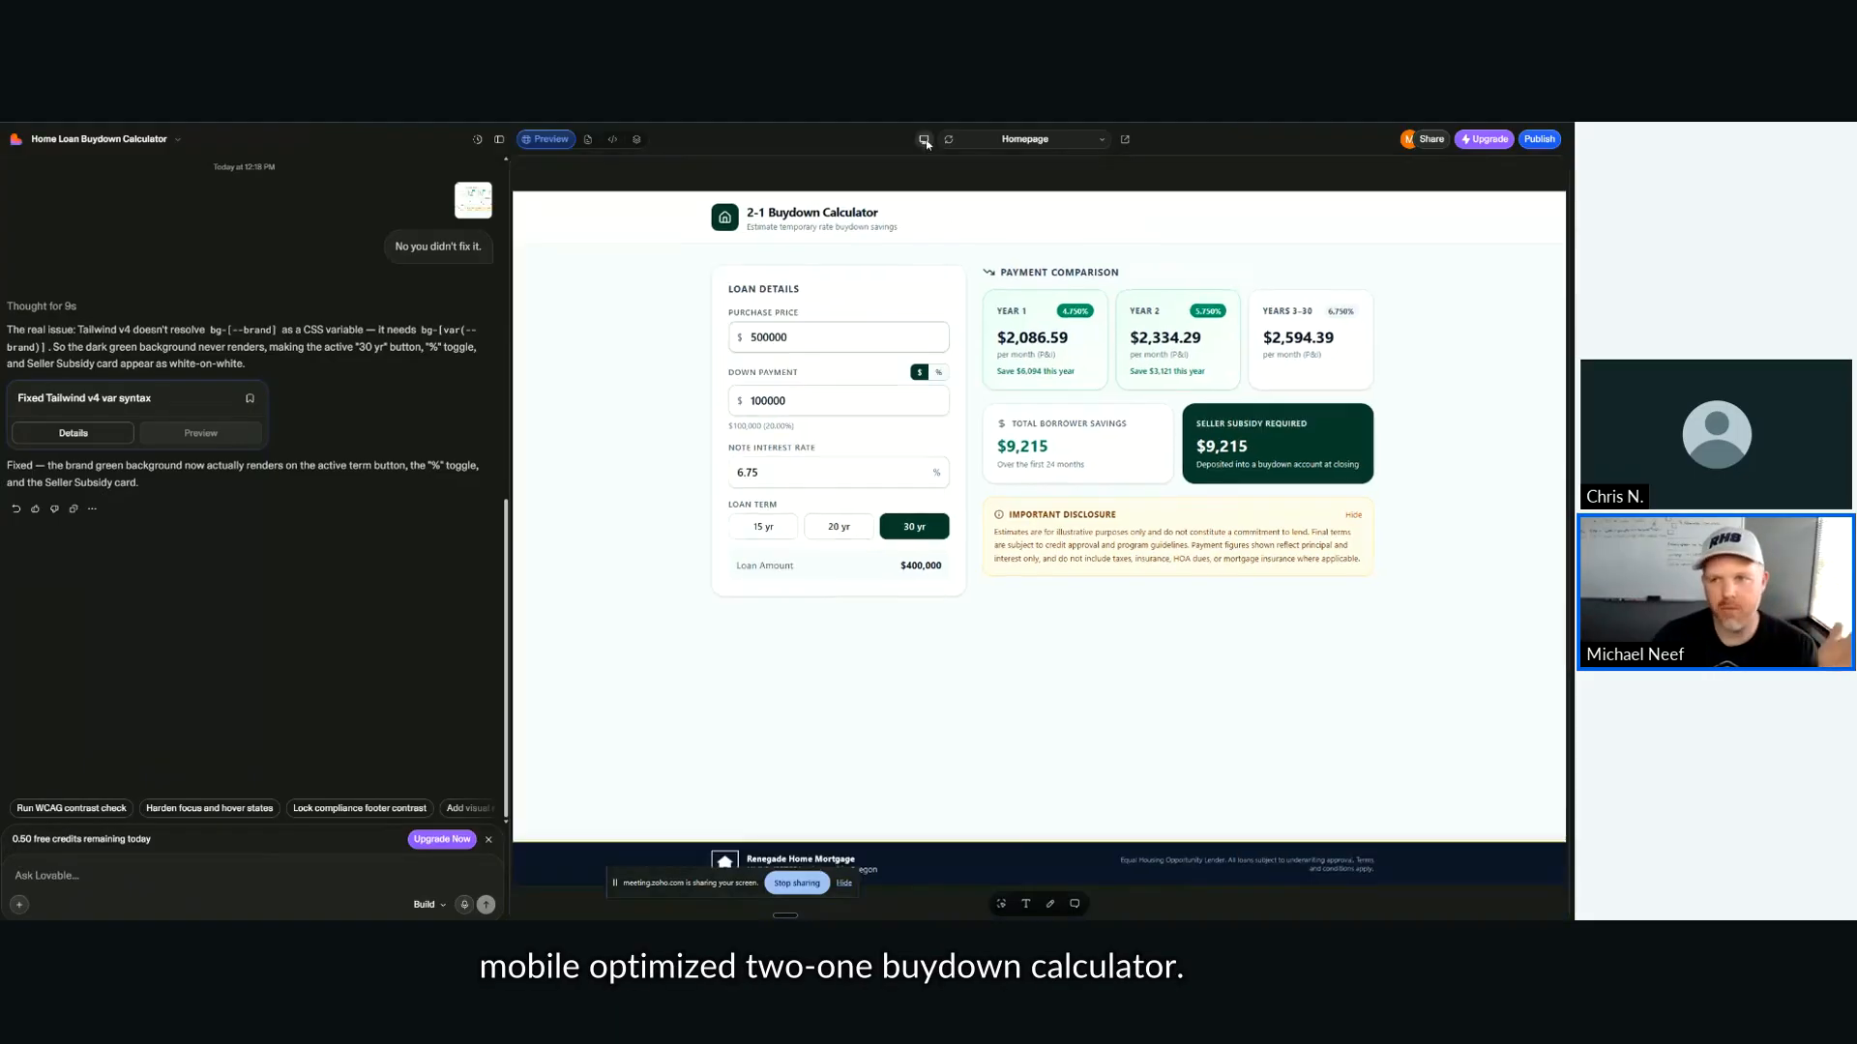
click(924, 140)
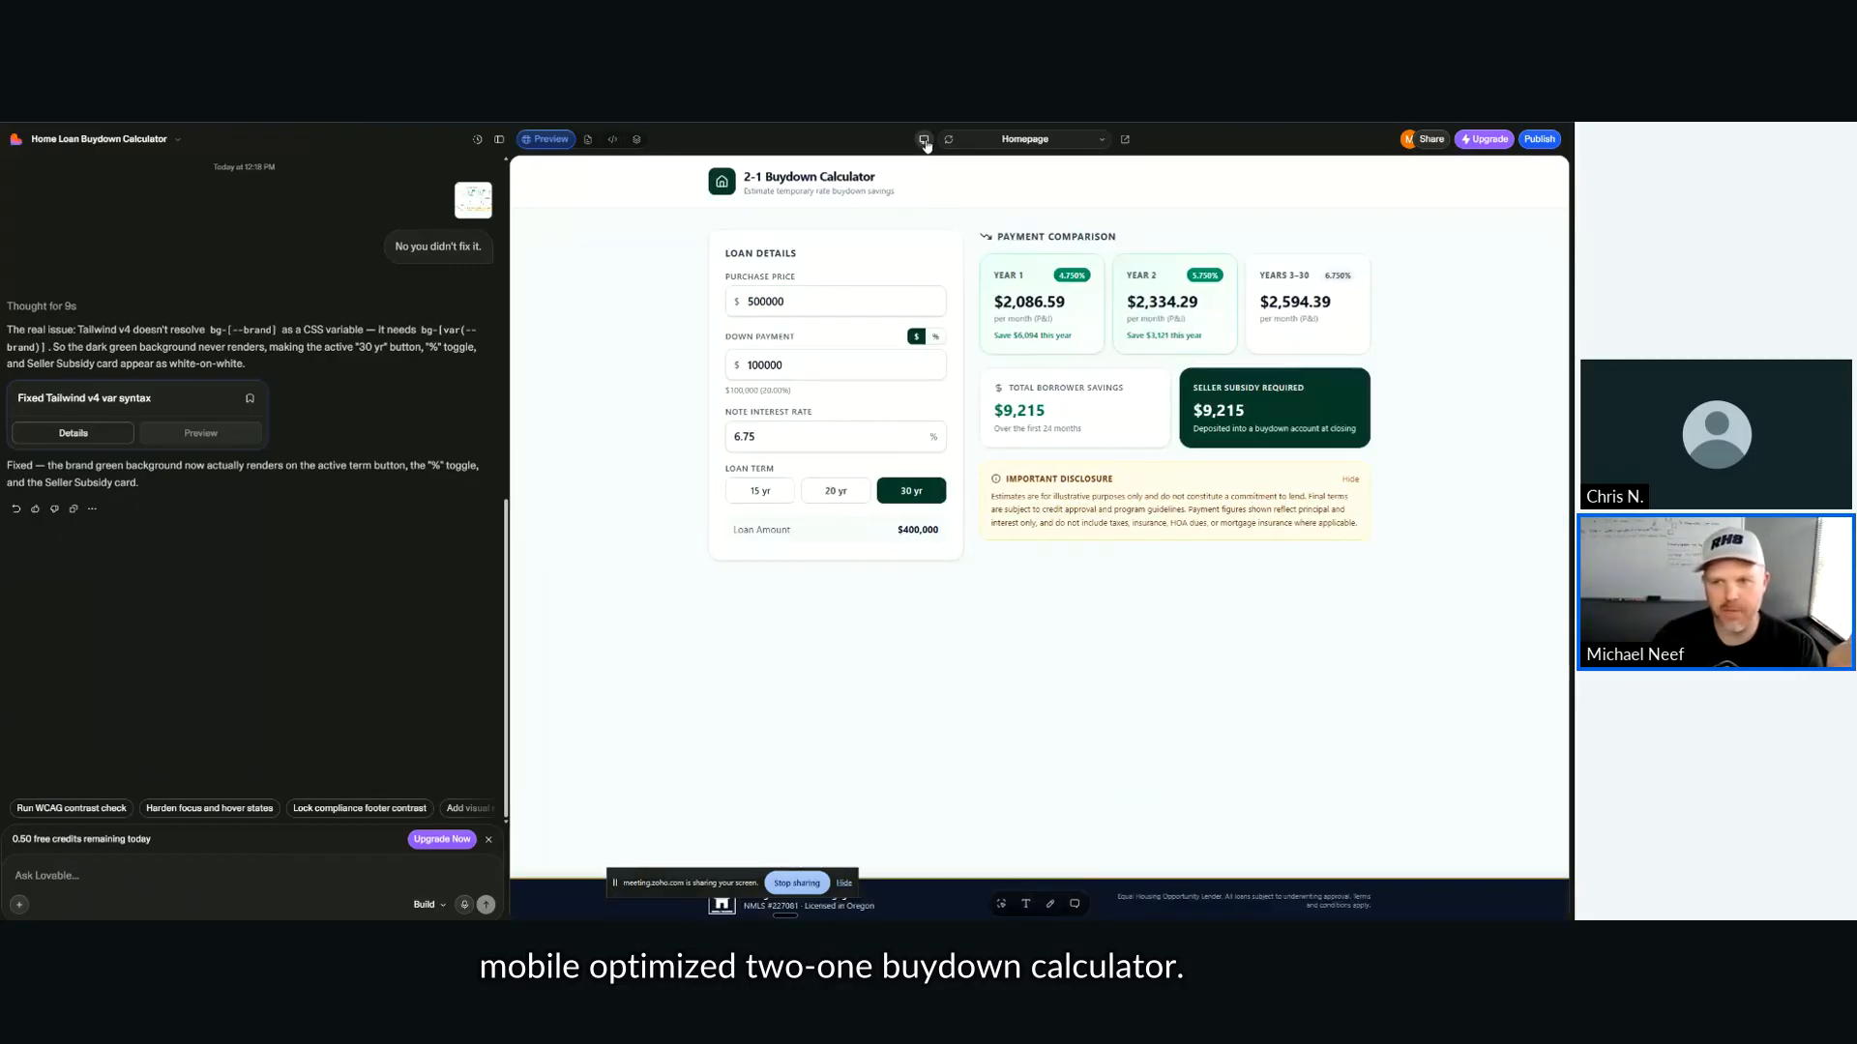
double_click(766, 301)
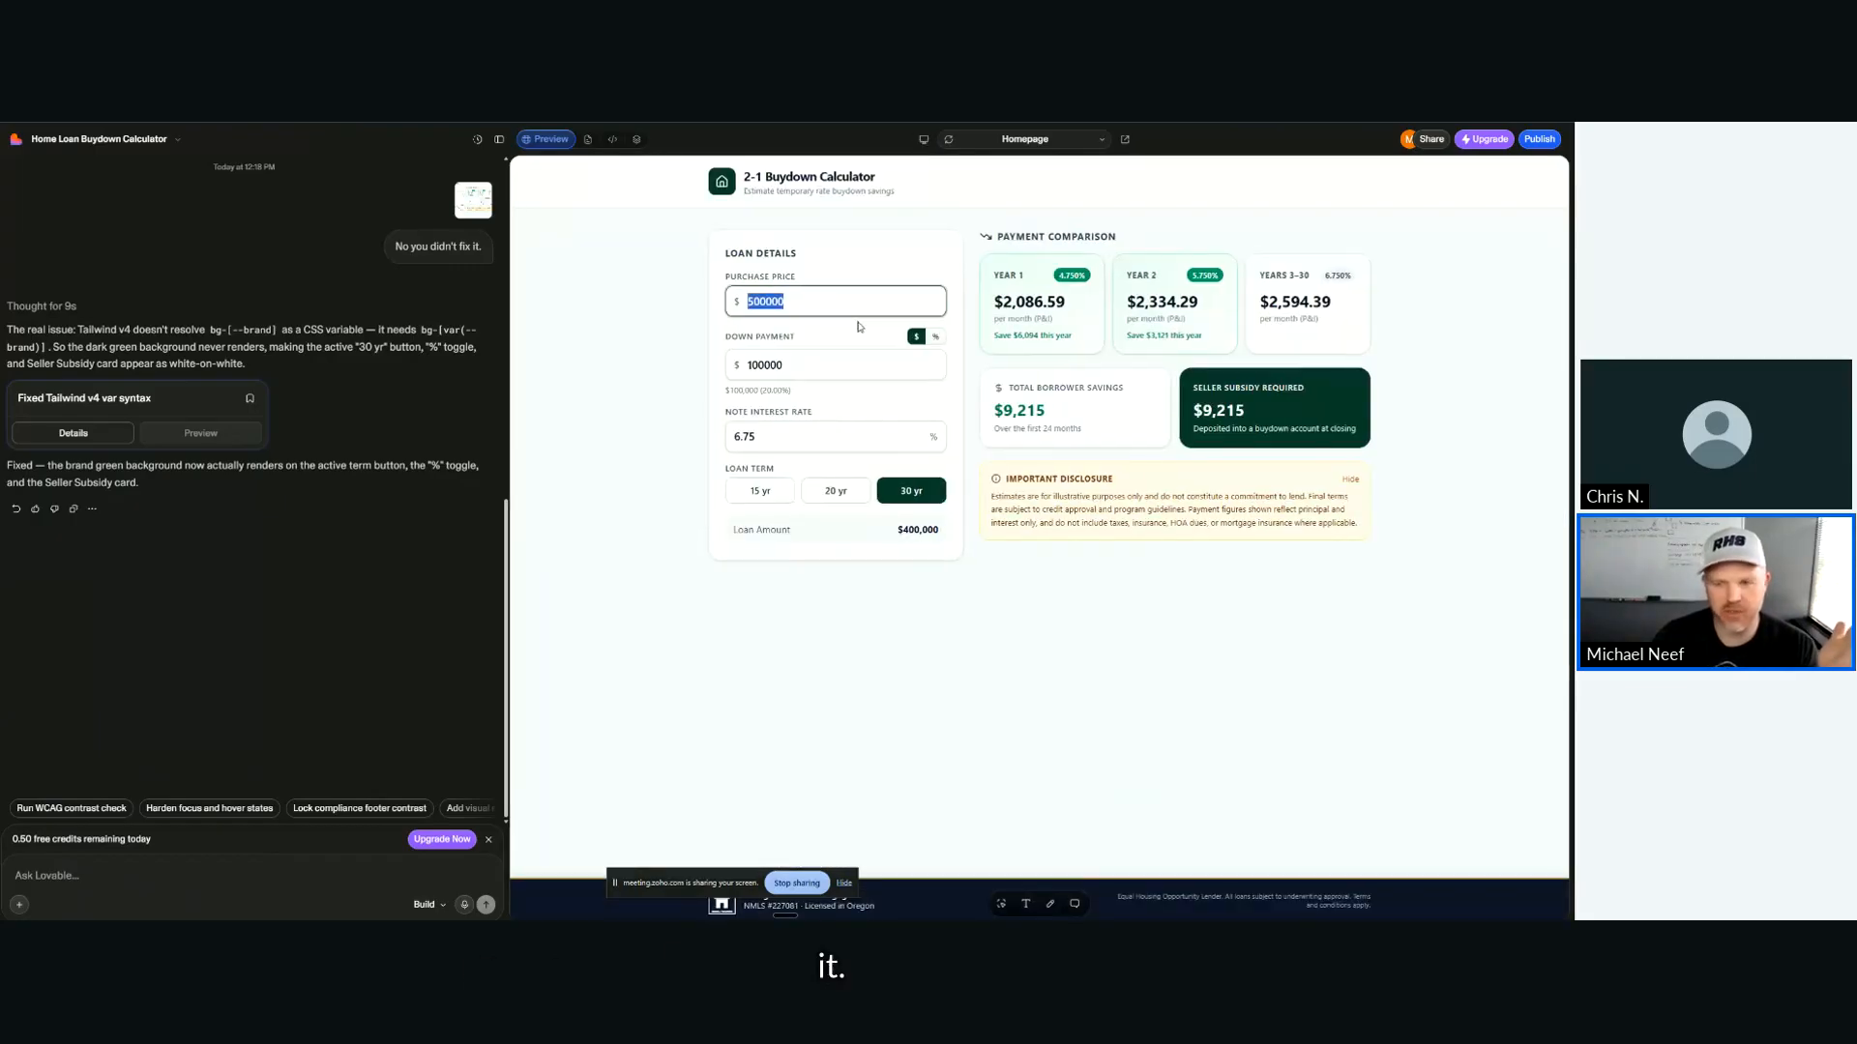
Step: Test the calculator with a purchase price of 650000, a down payment of 25000 and a note interest rate of 8%
text(650000)
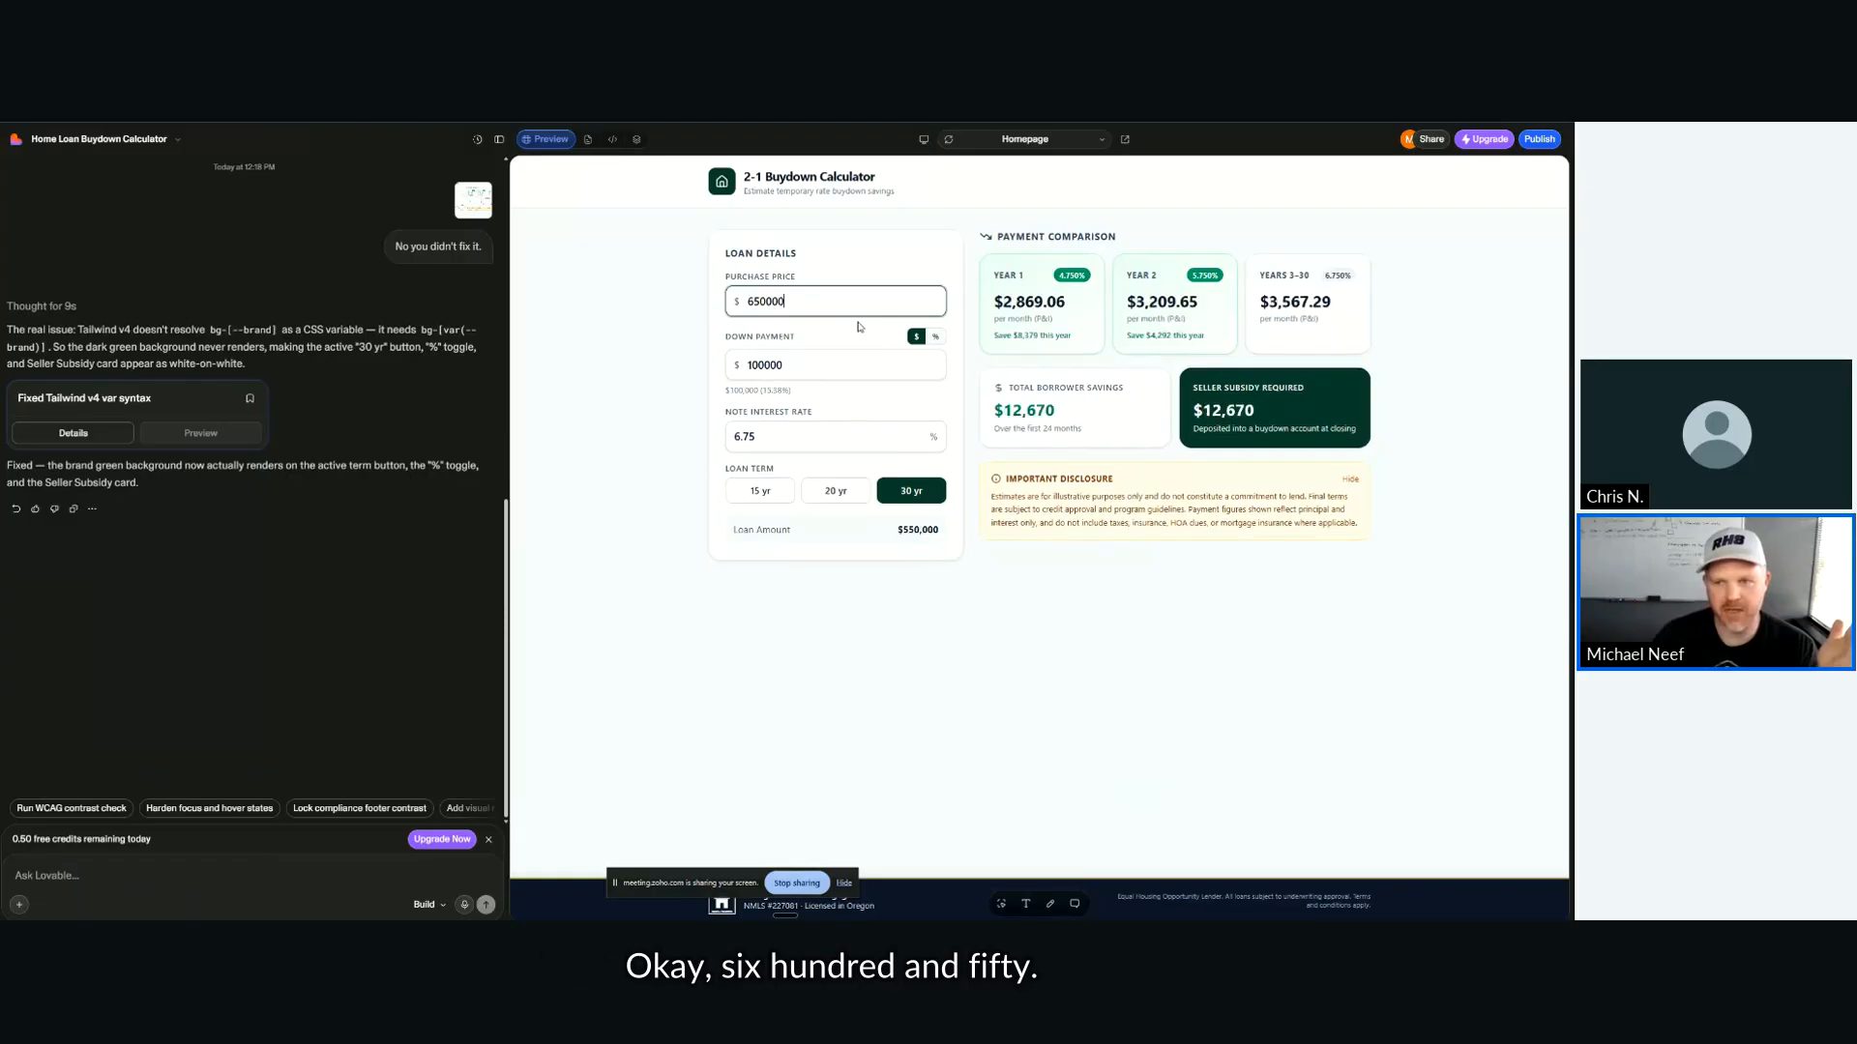
key(Tab)
text(25000)
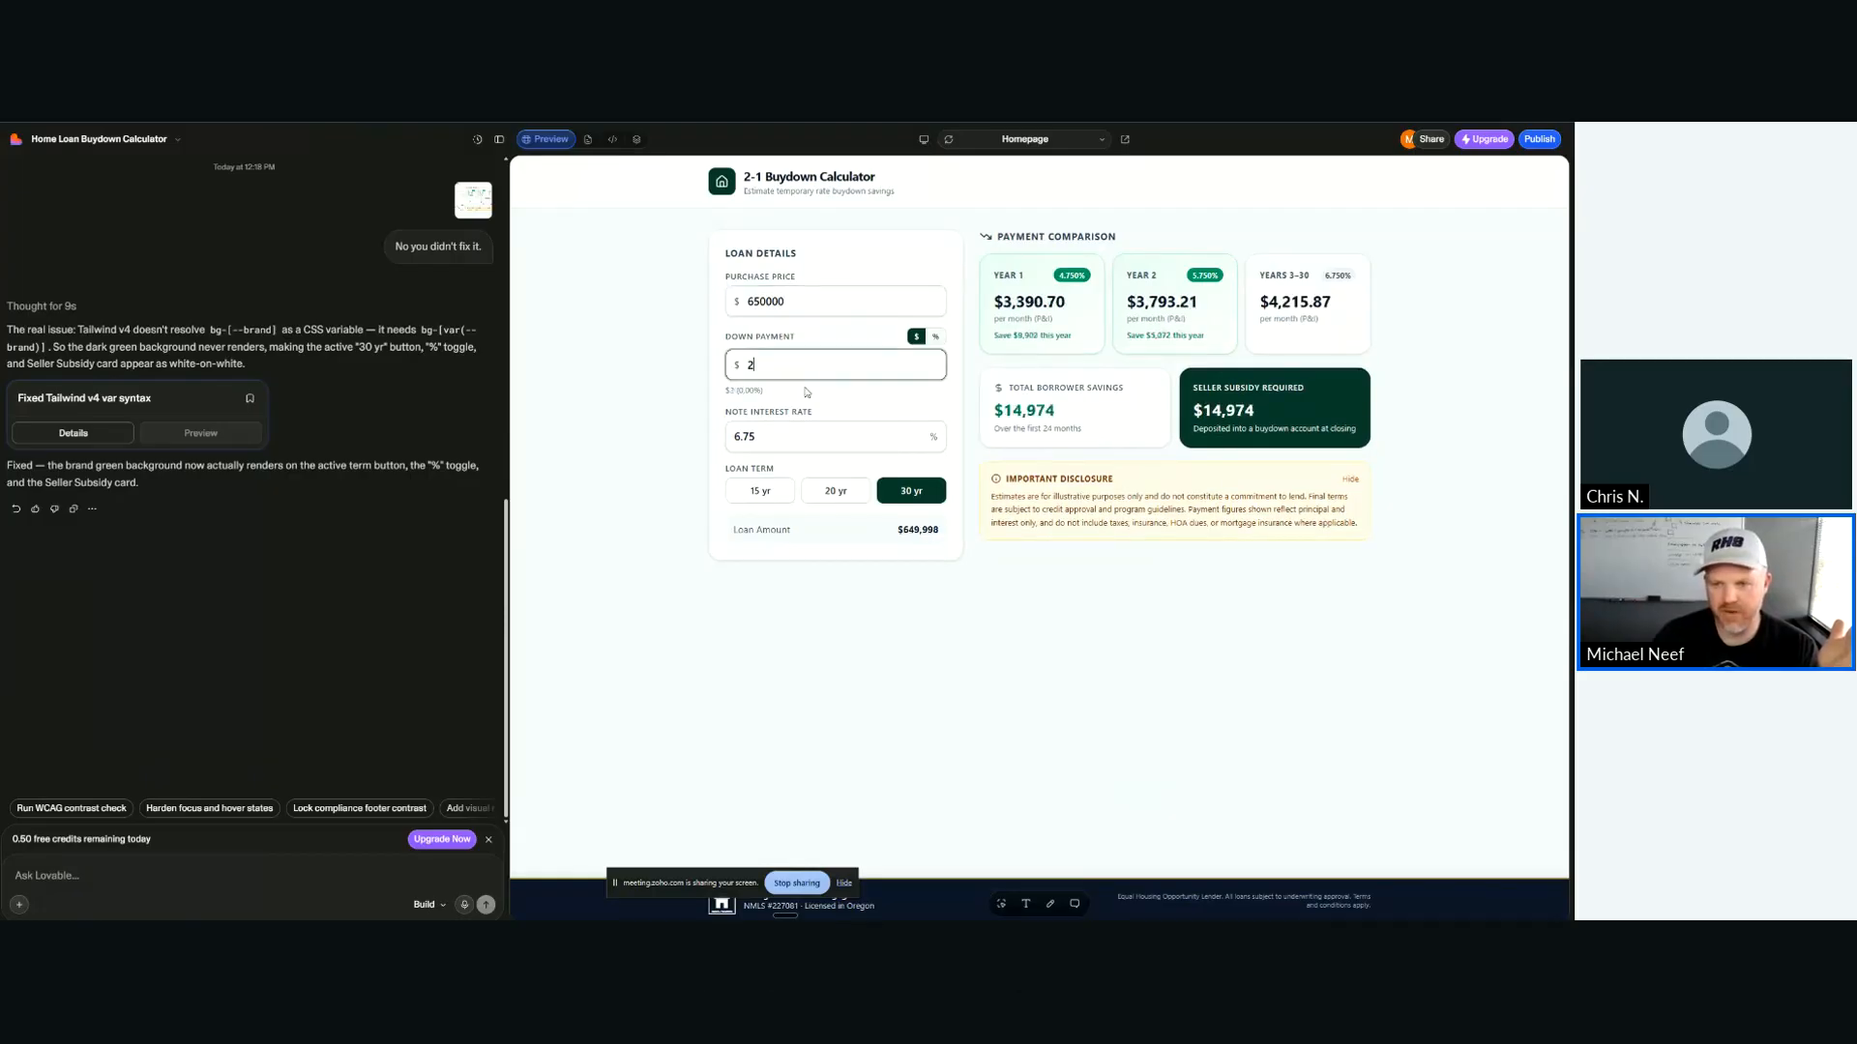
click(780, 438)
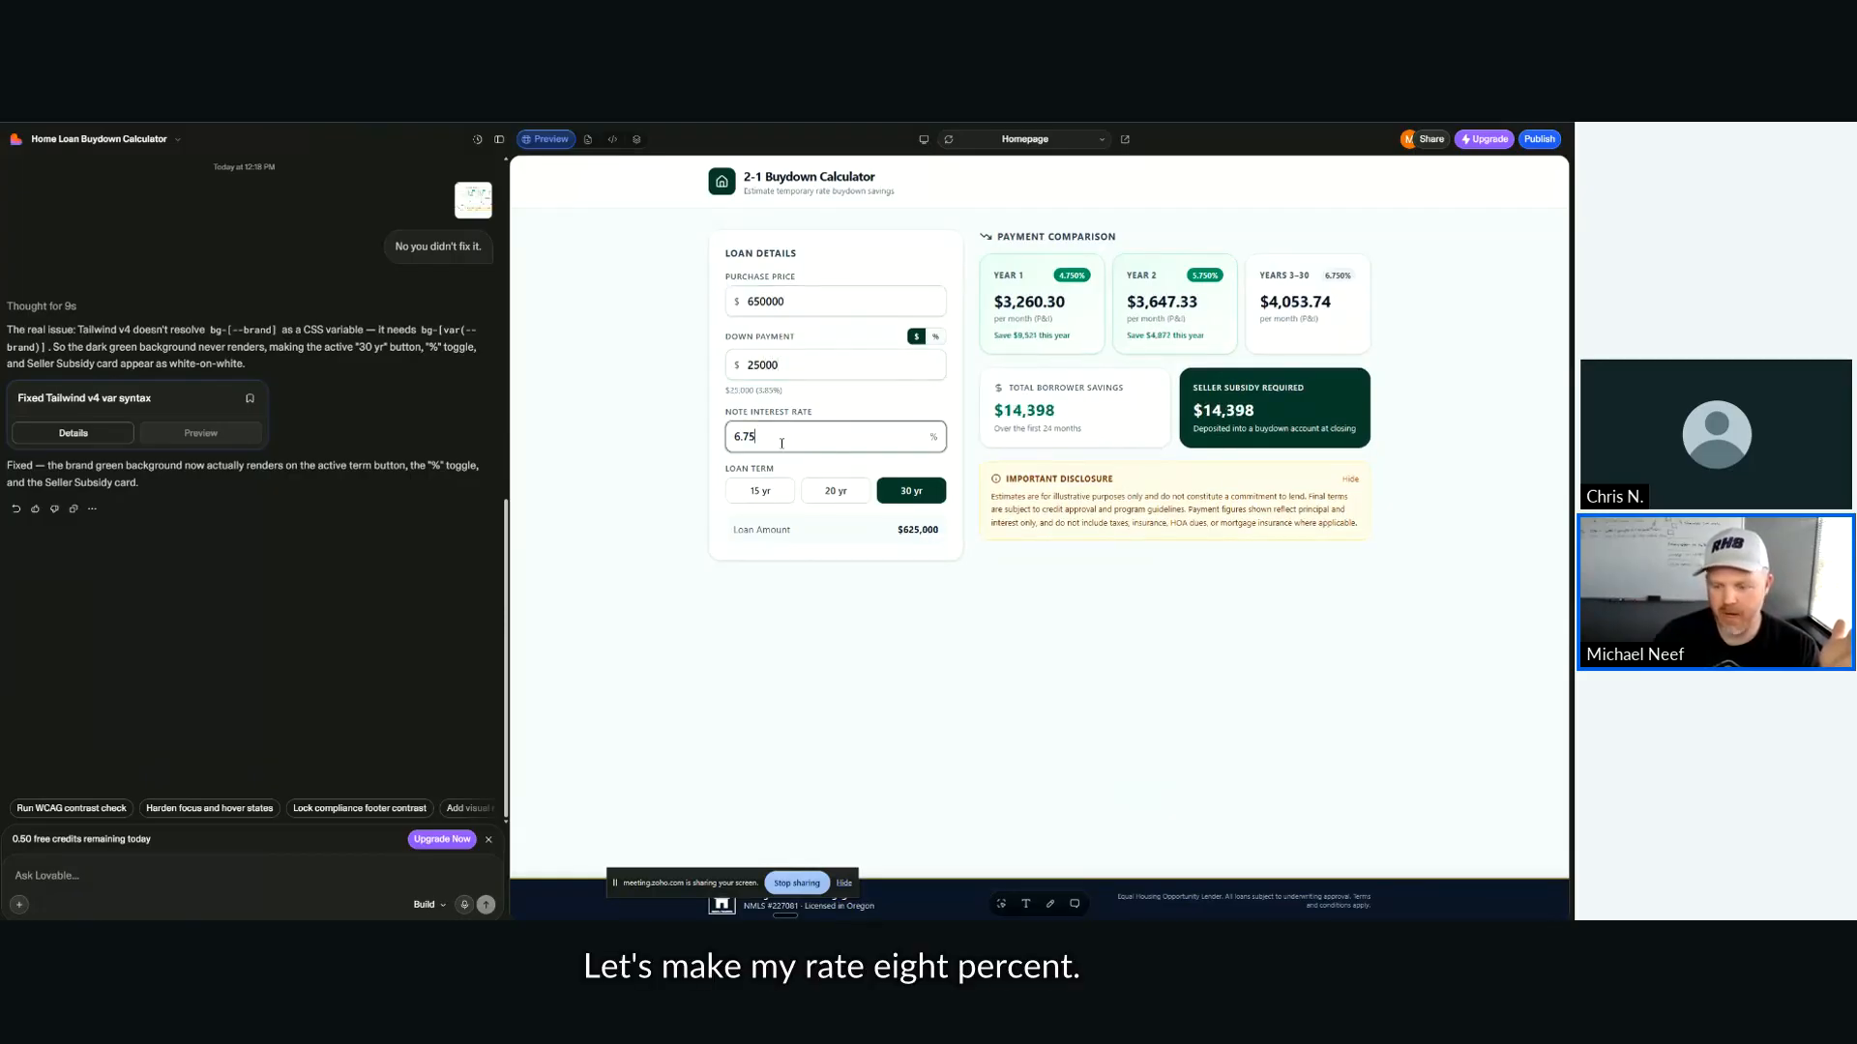
double_click(777, 440)
text(8)
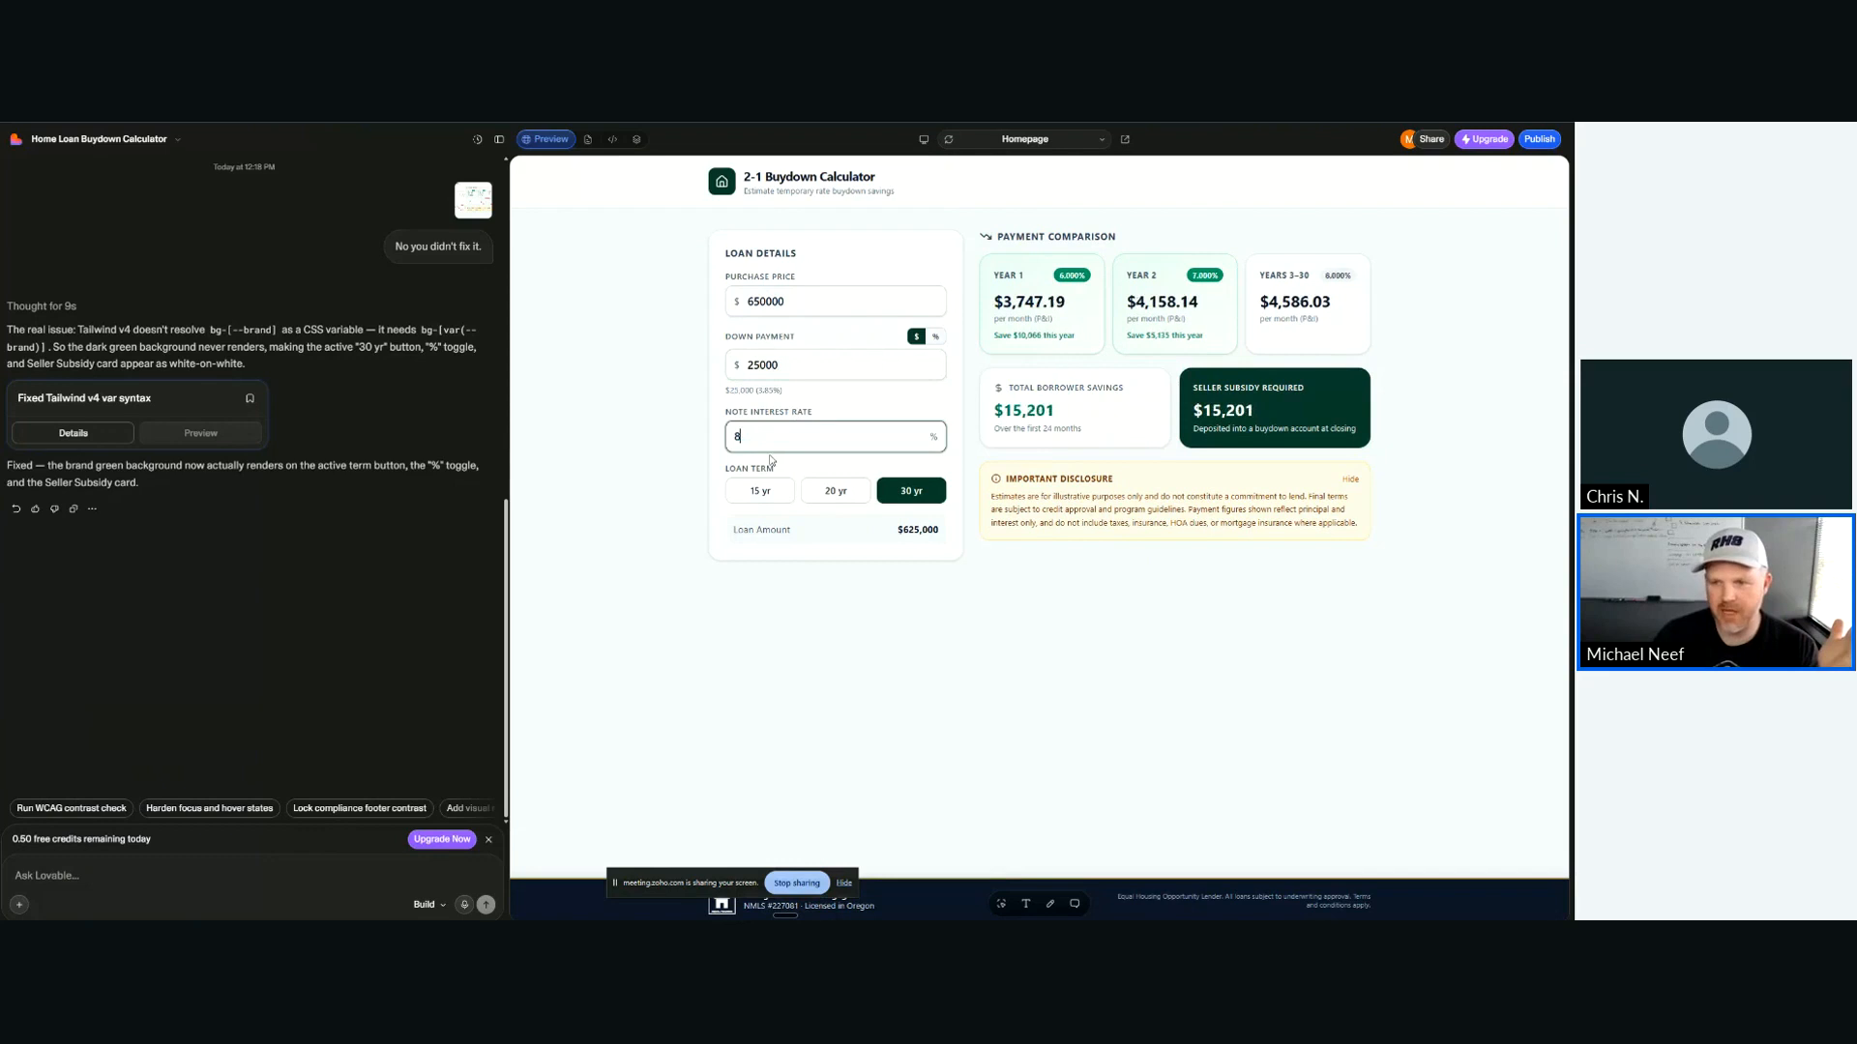
click(720, 393)
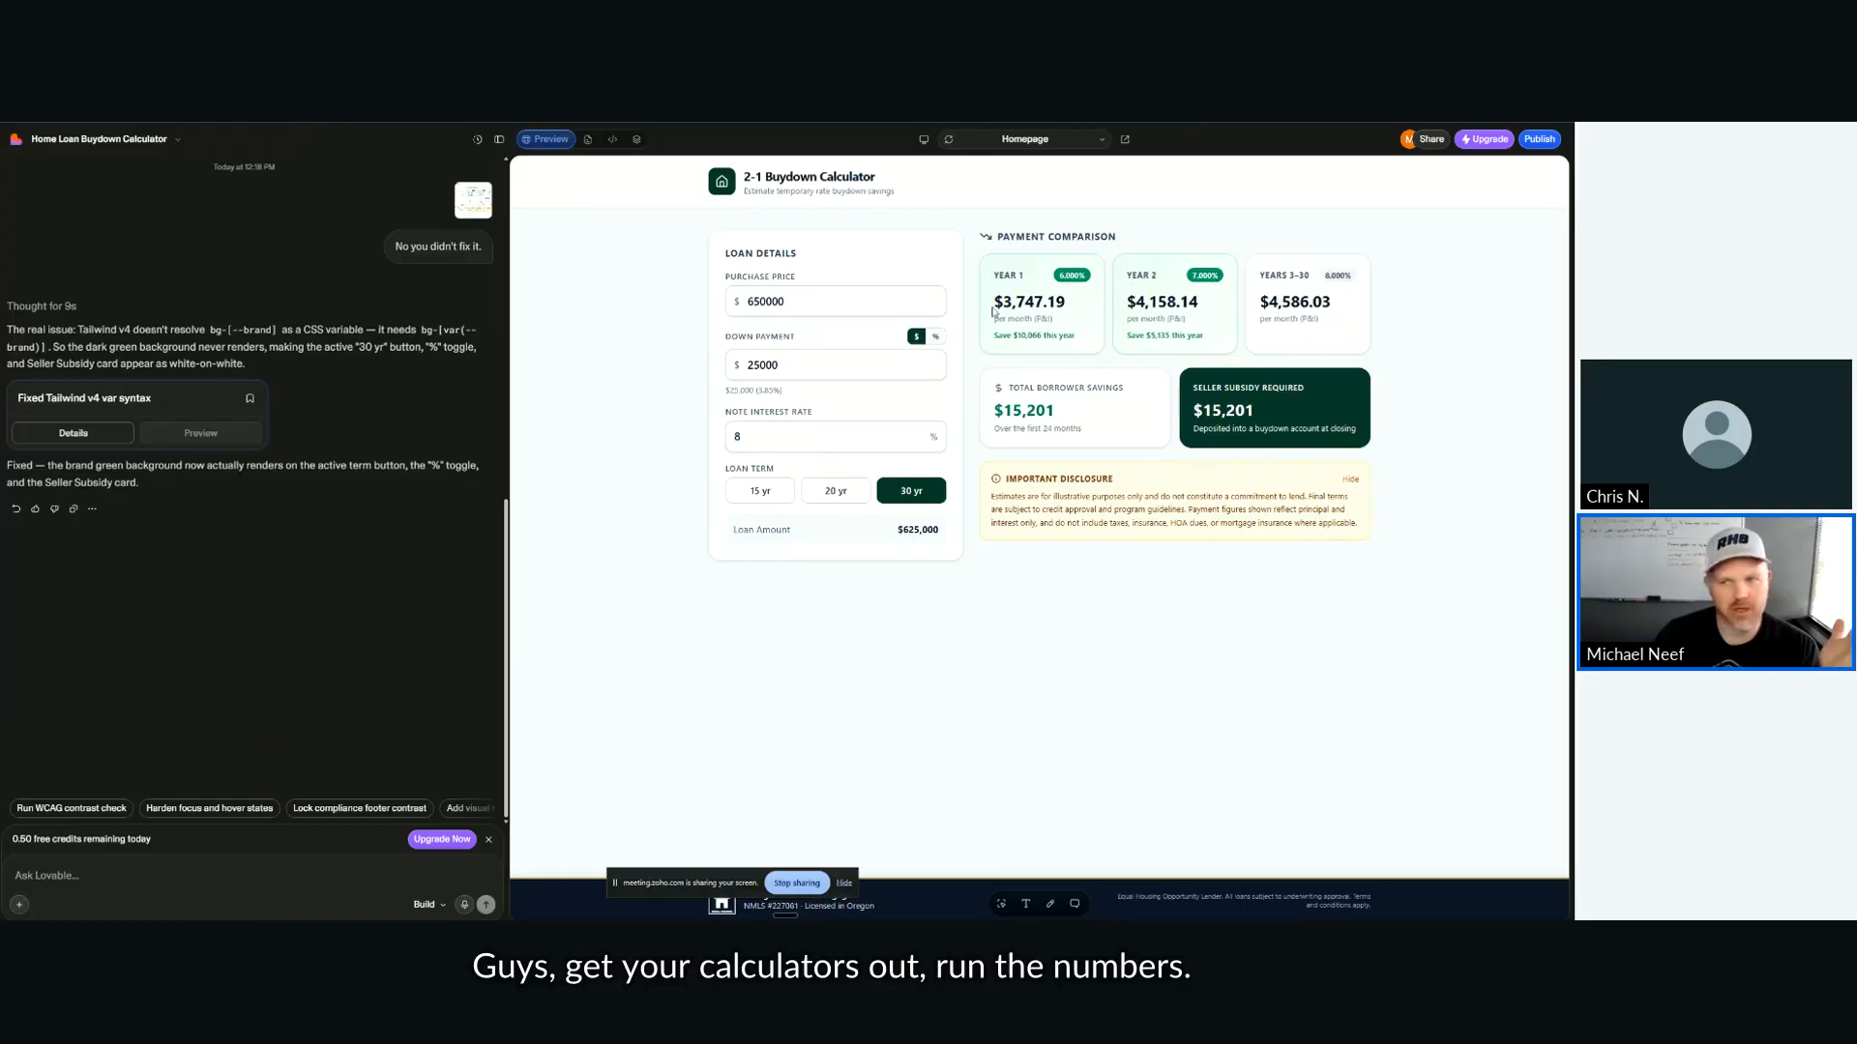
Step: Examine the yearly payments, the seller subsidy and the total borrower savings in the payment comparison
drag(992, 310, 1199, 302)
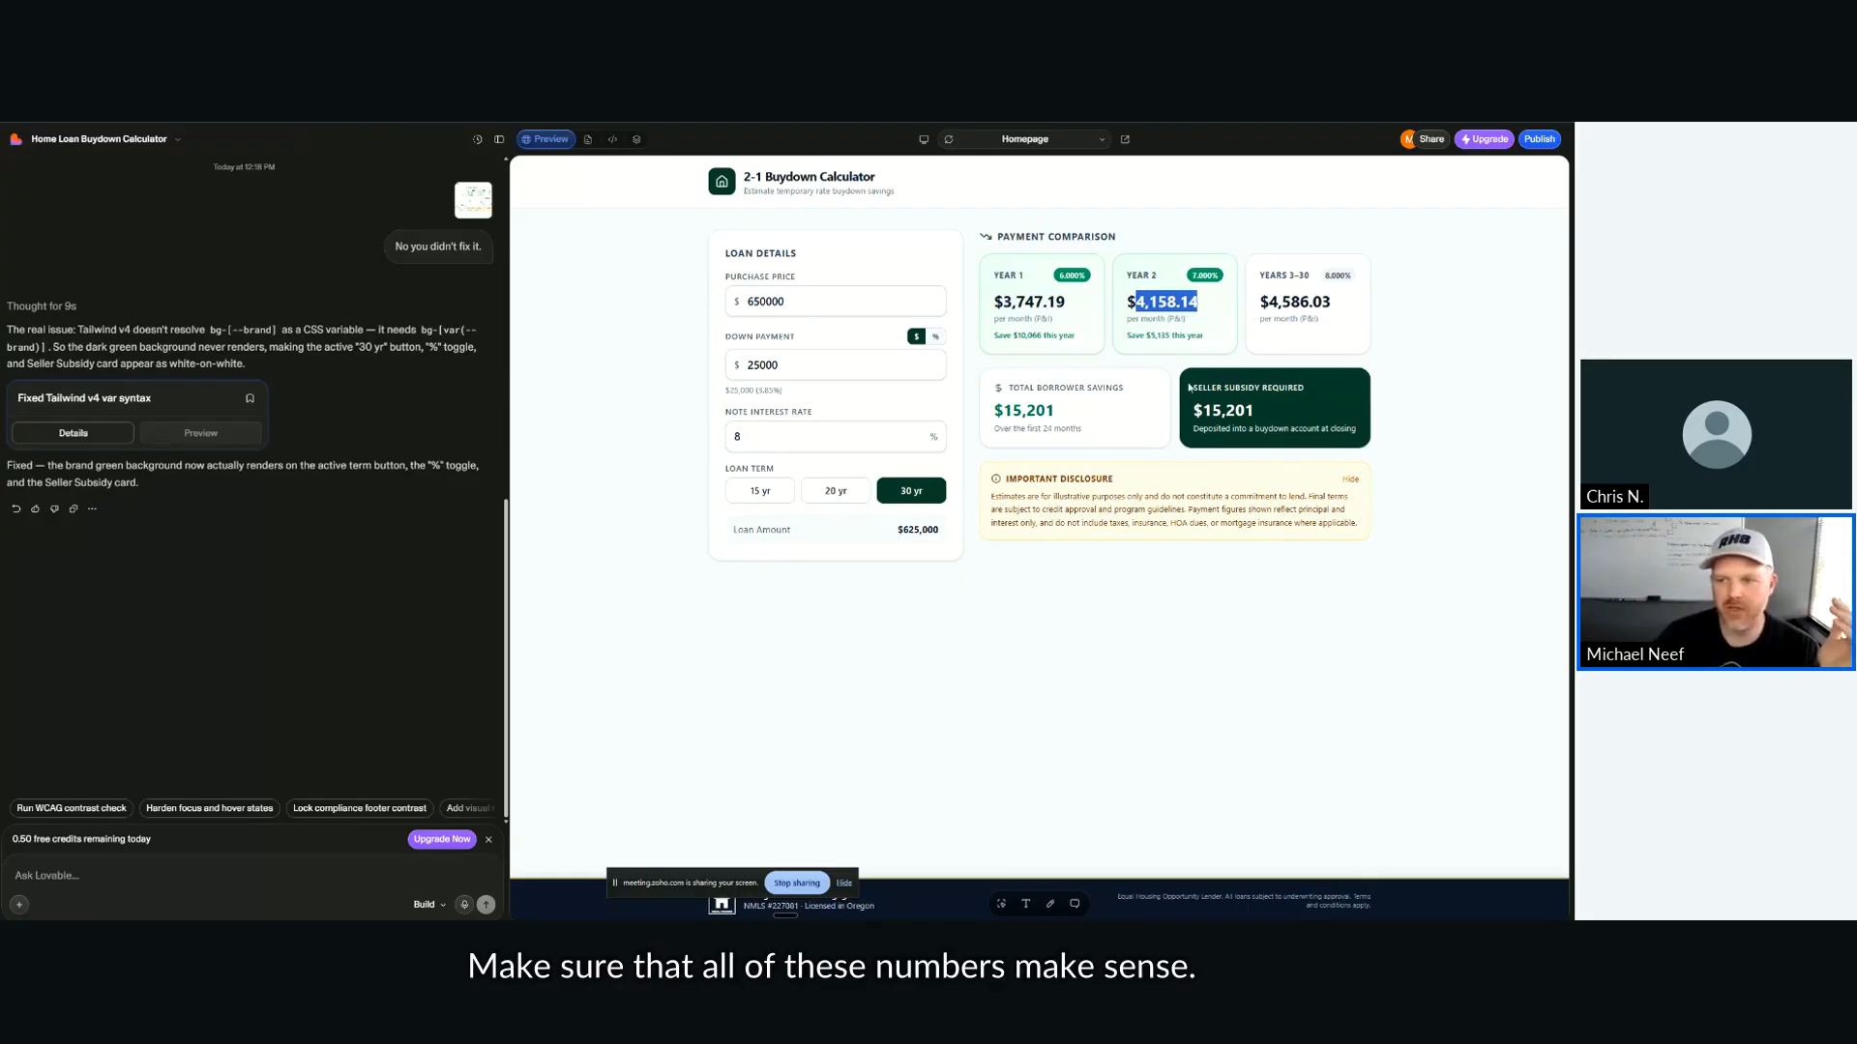
drag(1190, 410, 1256, 411)
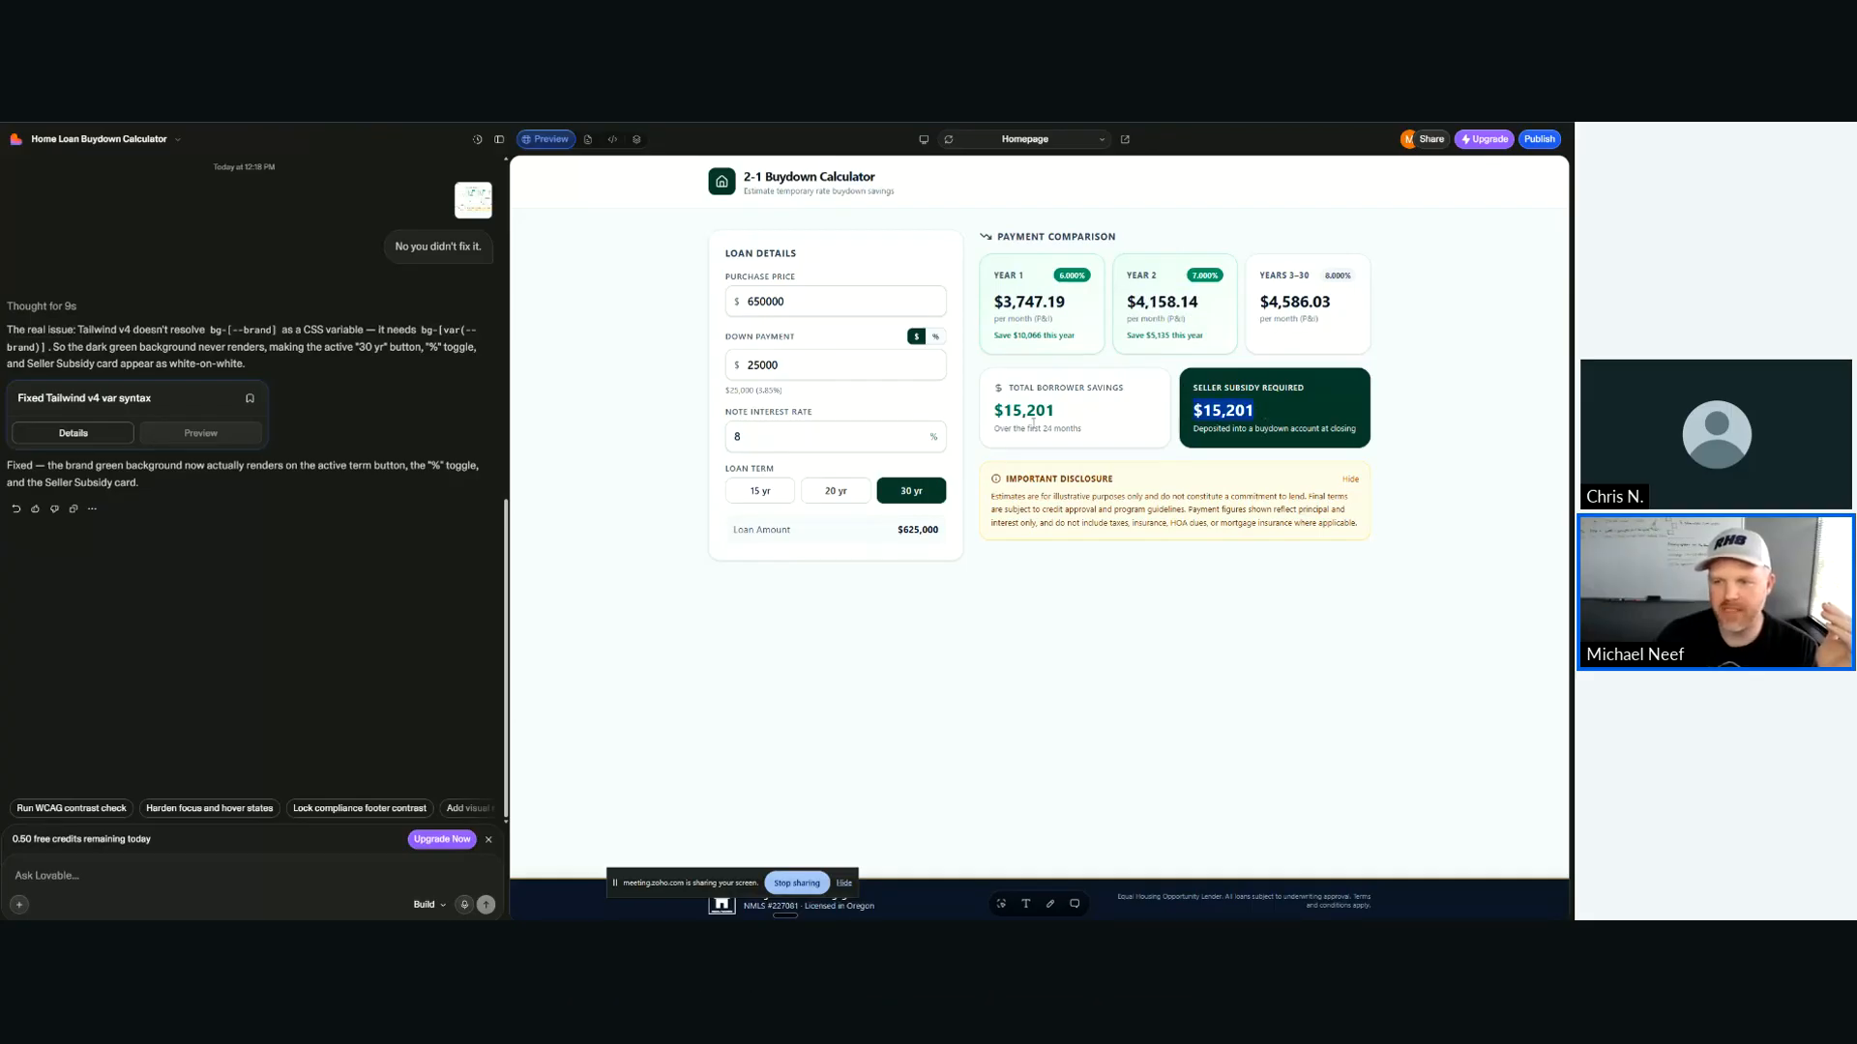
drag(994, 410, 1072, 416)
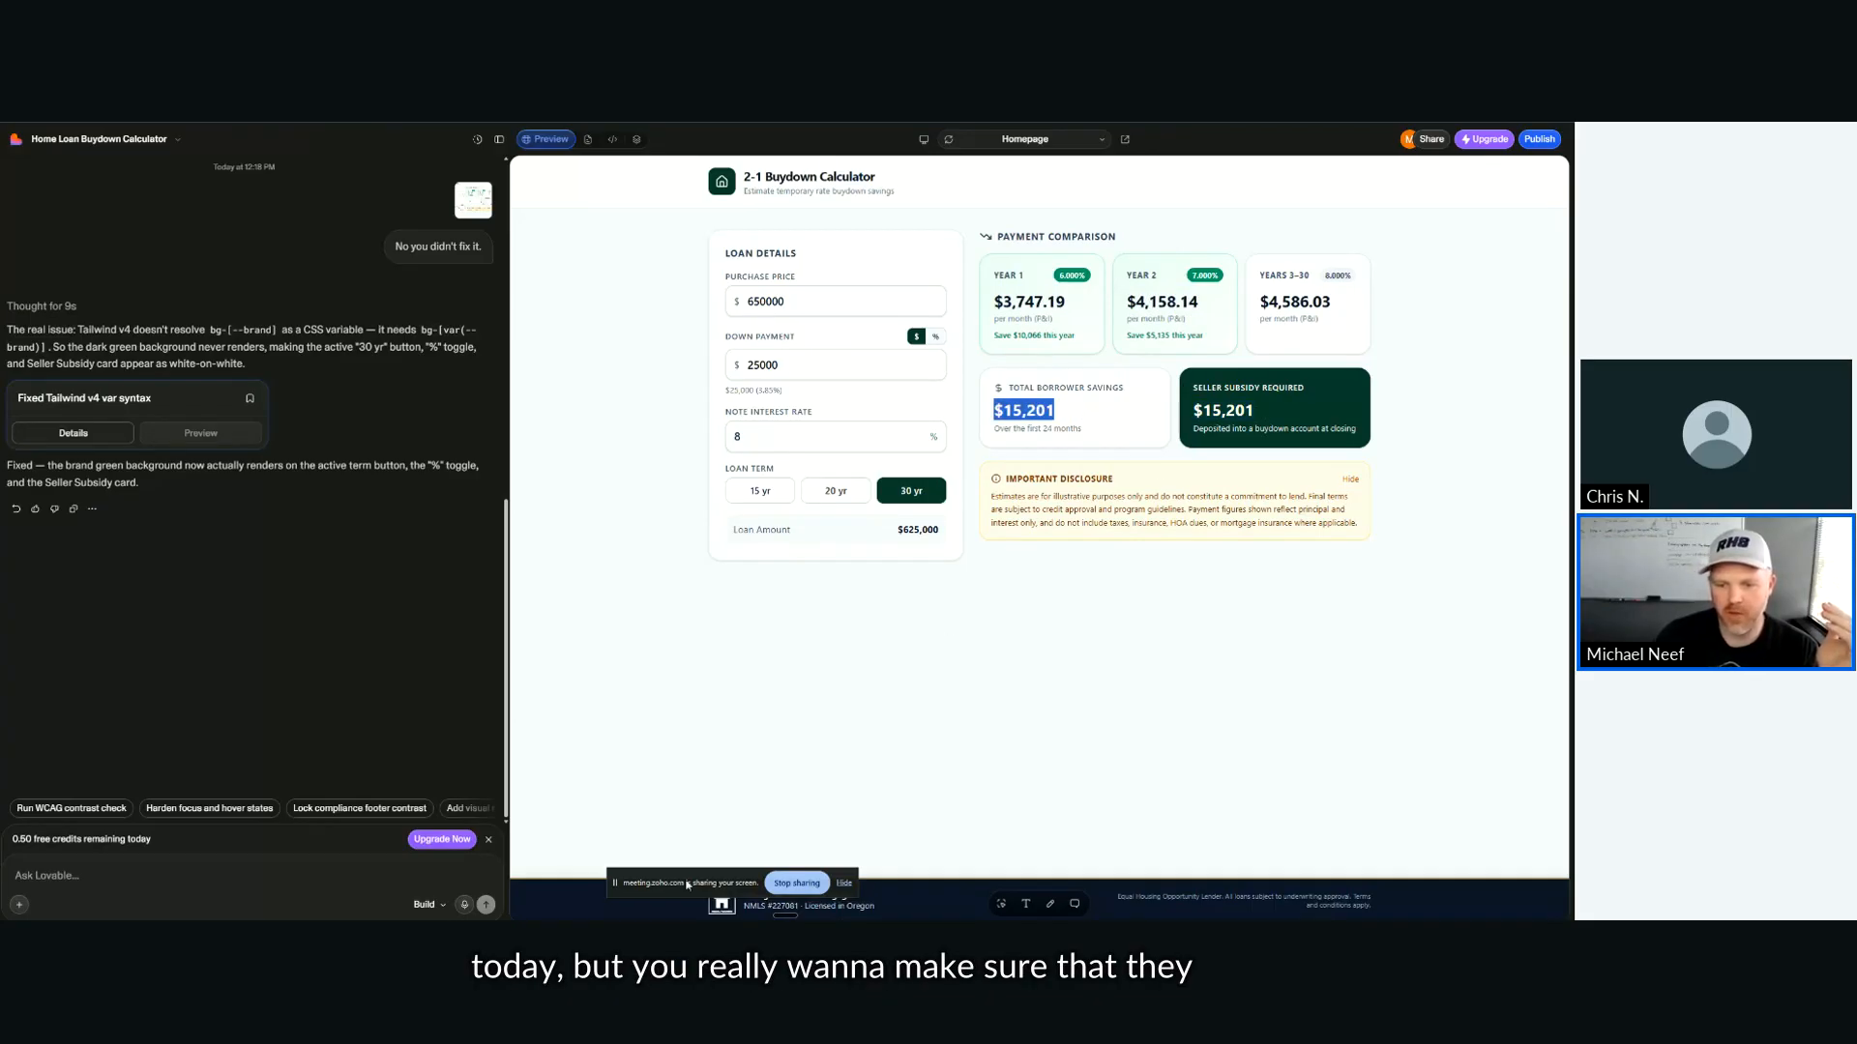
drag(682, 882, 166, 898)
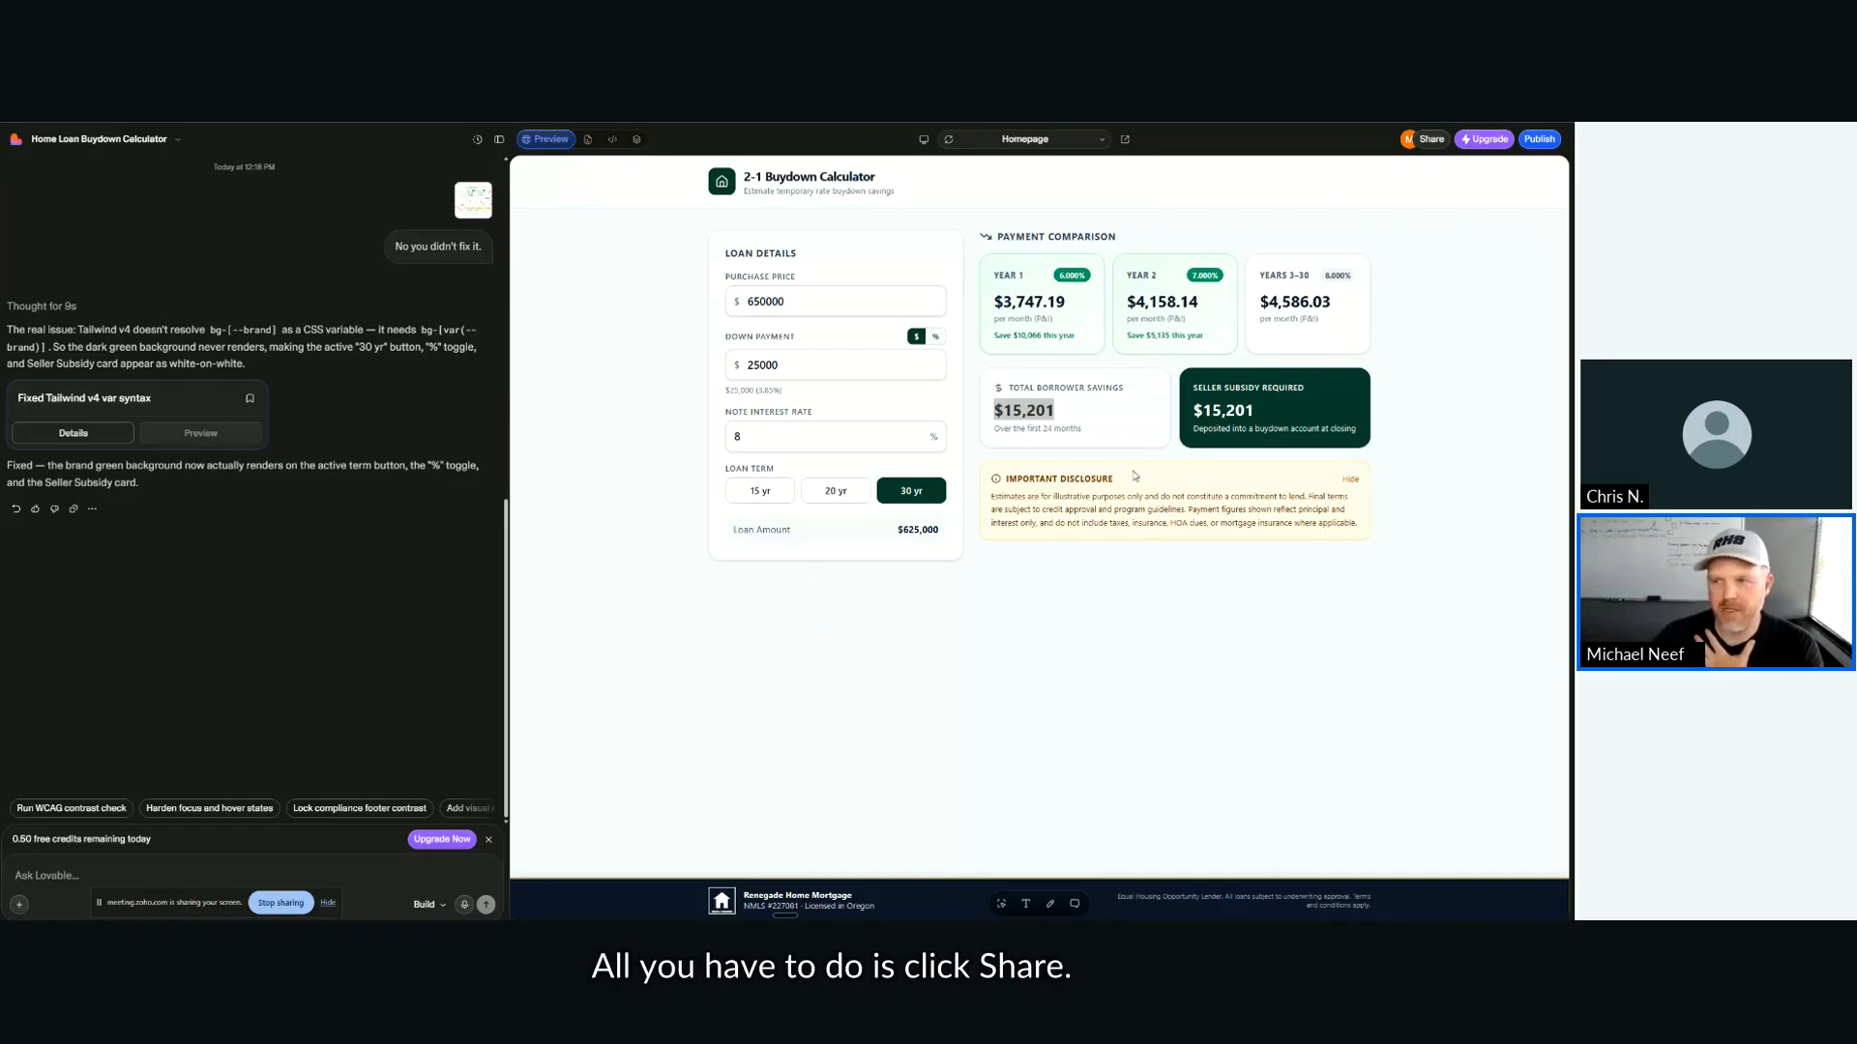
Step: Review the project's sharing options and the invite link access choices, and leave them as they are
click(1434, 142)
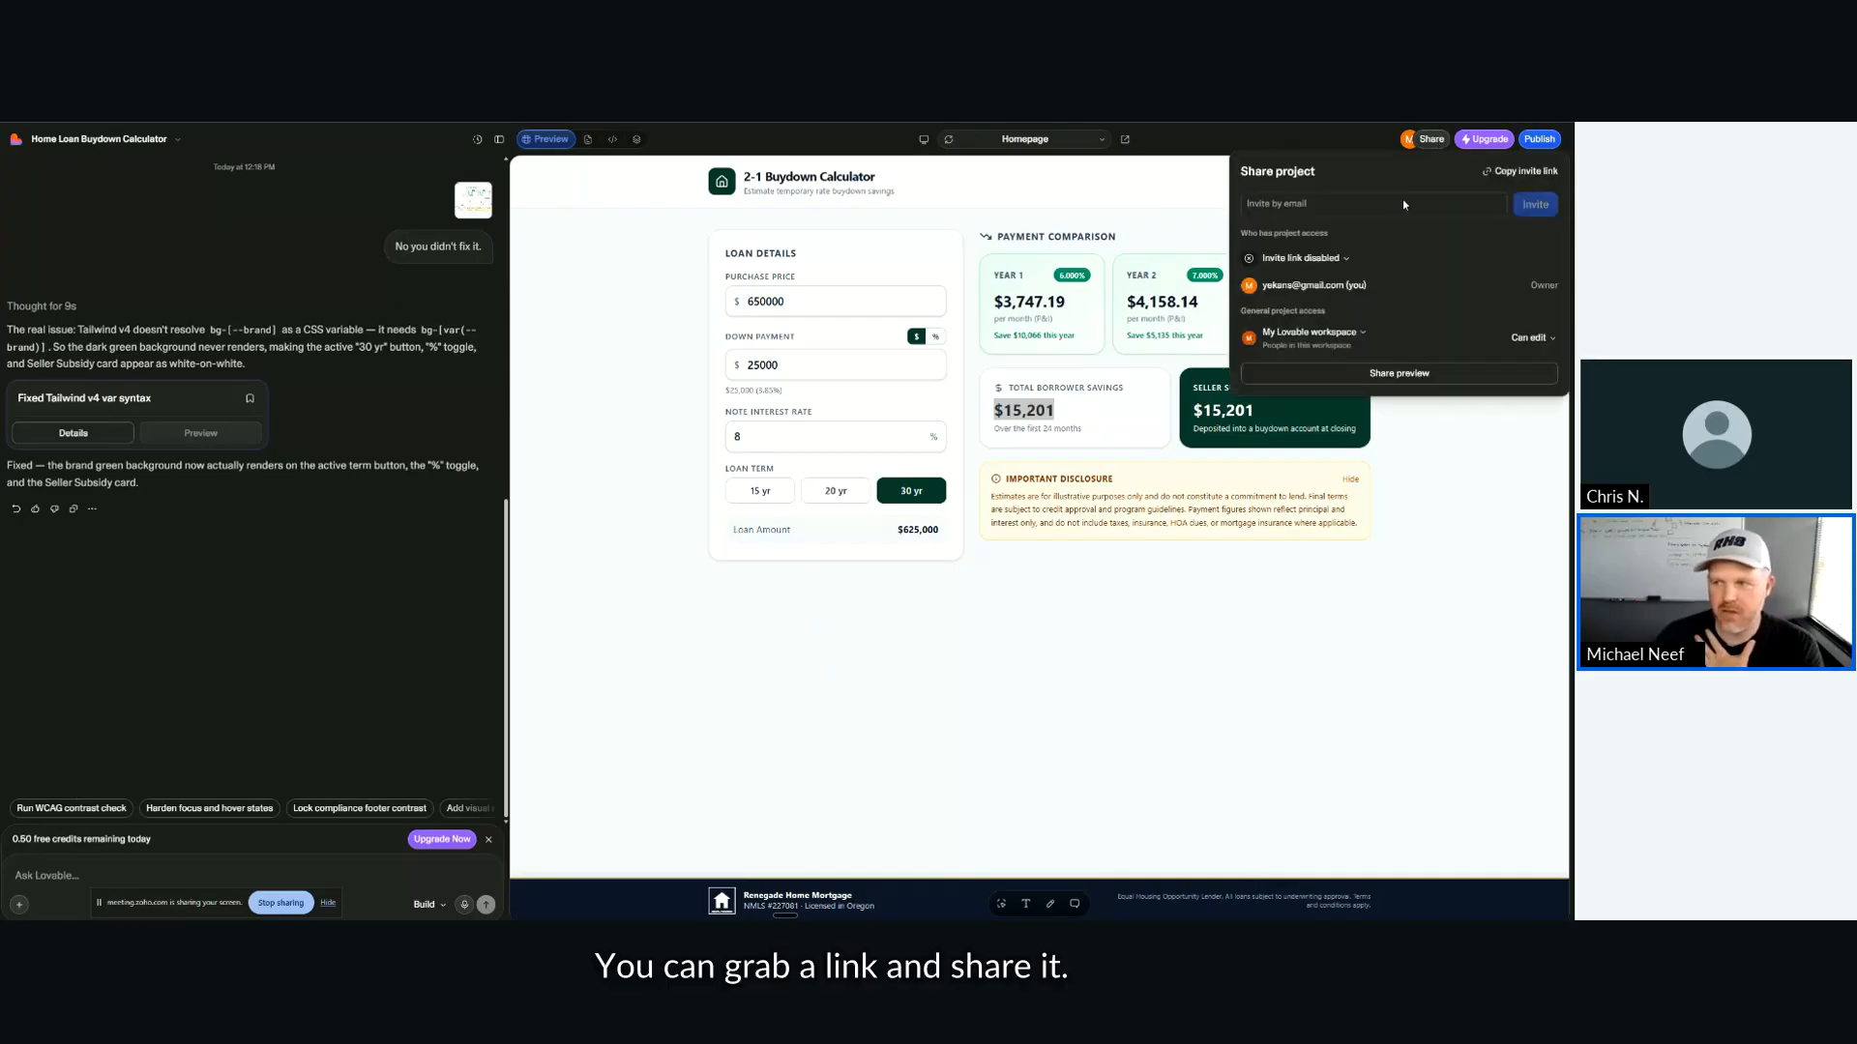
click(1301, 260)
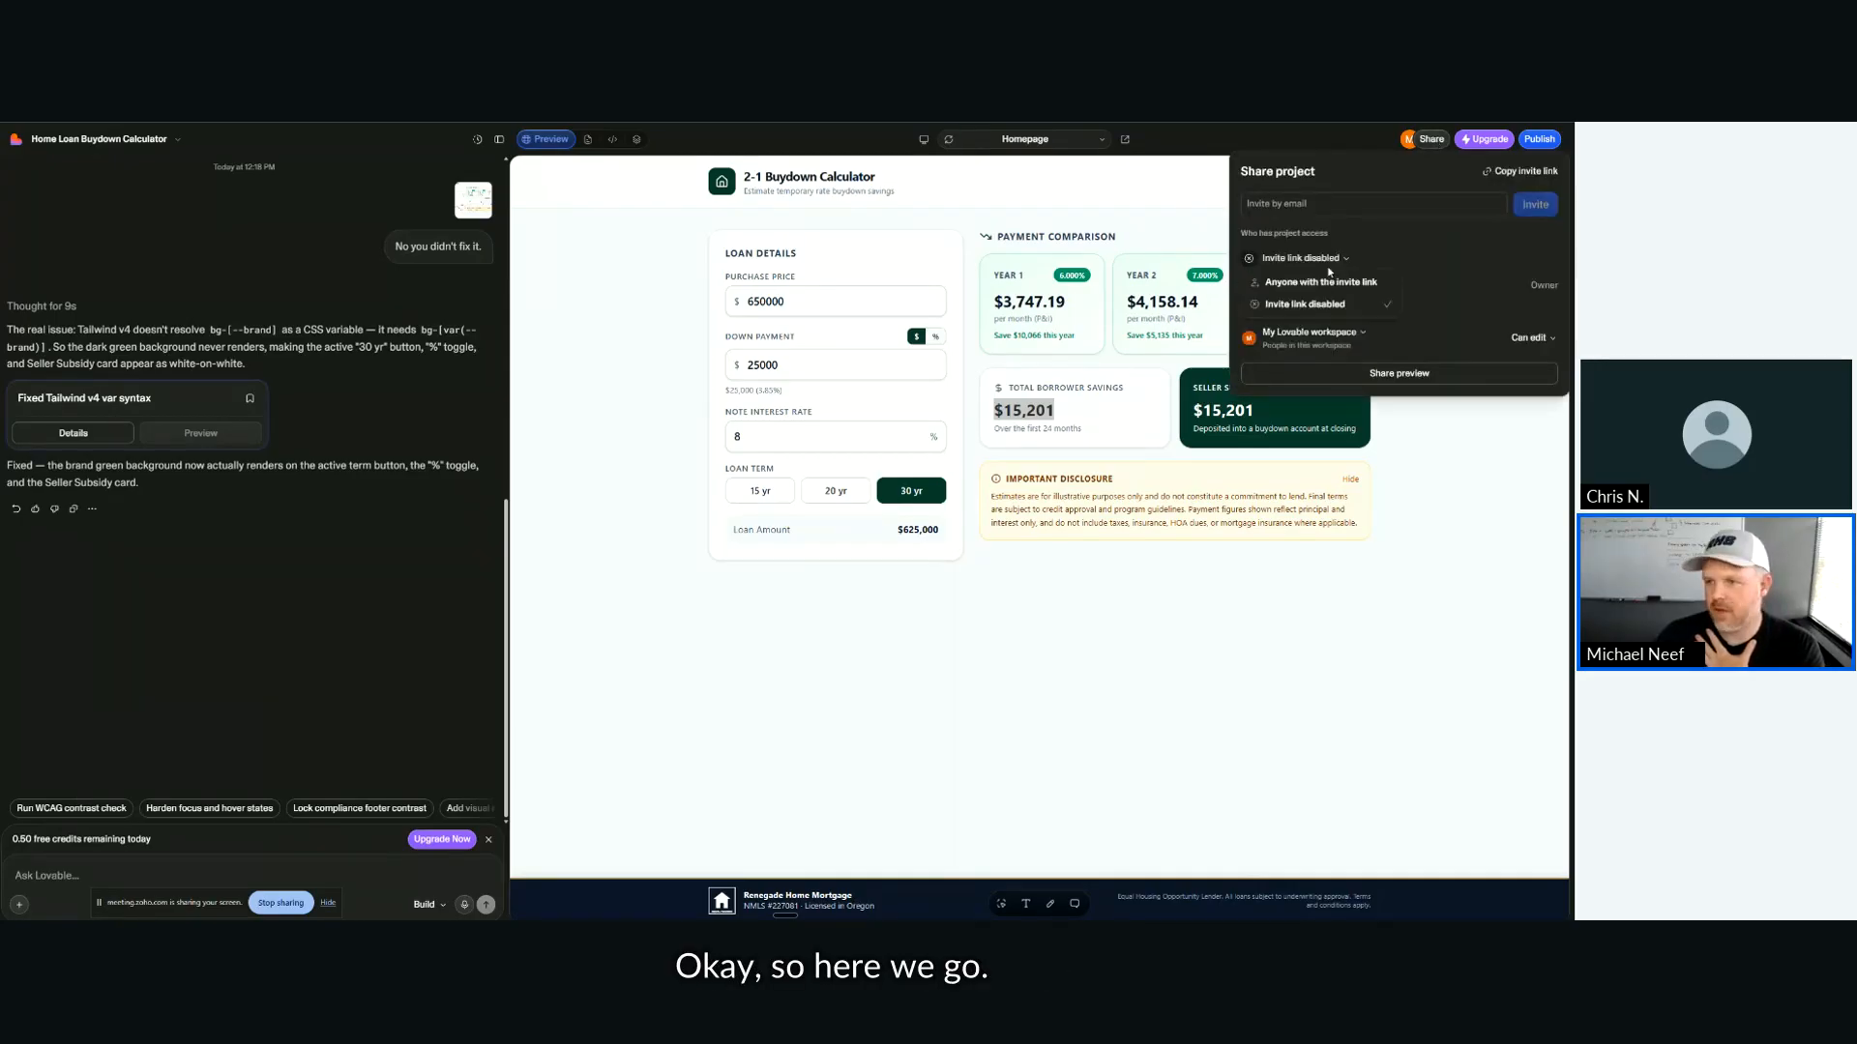
click(1320, 181)
click(1167, 197)
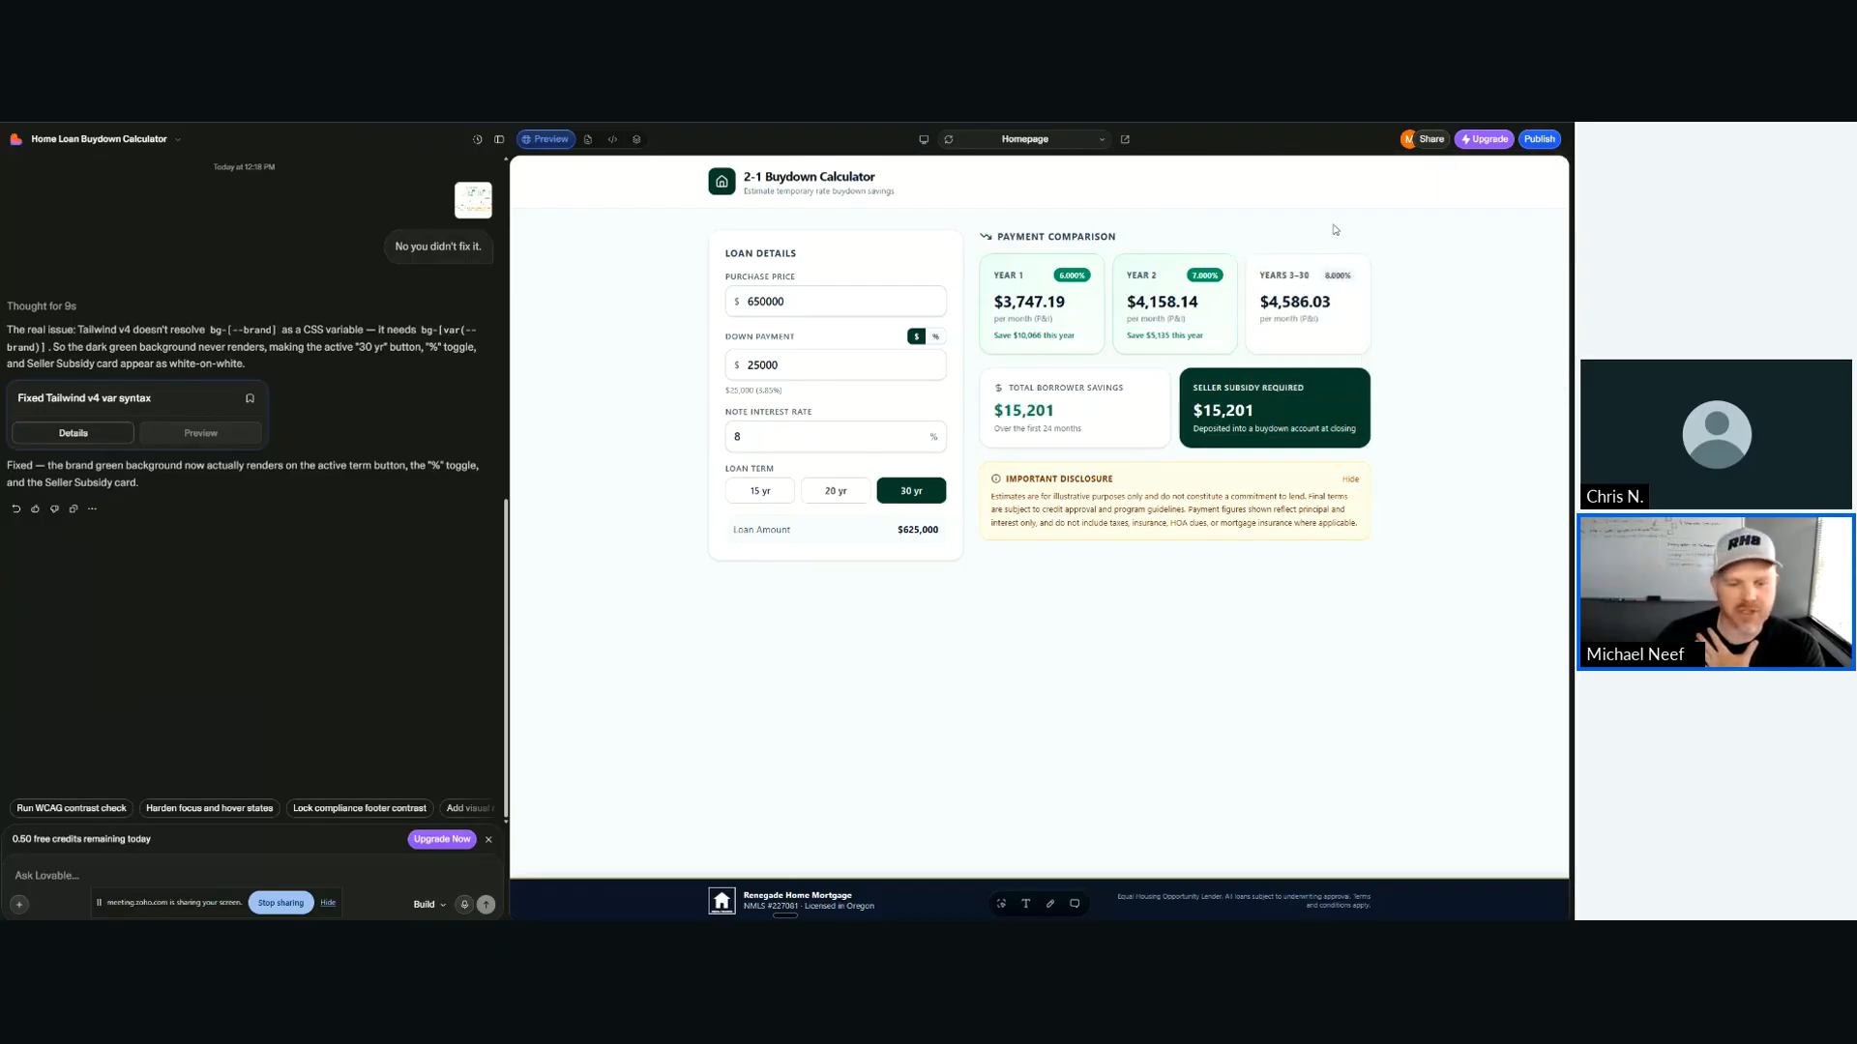
Step: Publish the calculator at the website address buydown-buddy-pro.lovable.app
click(1539, 139)
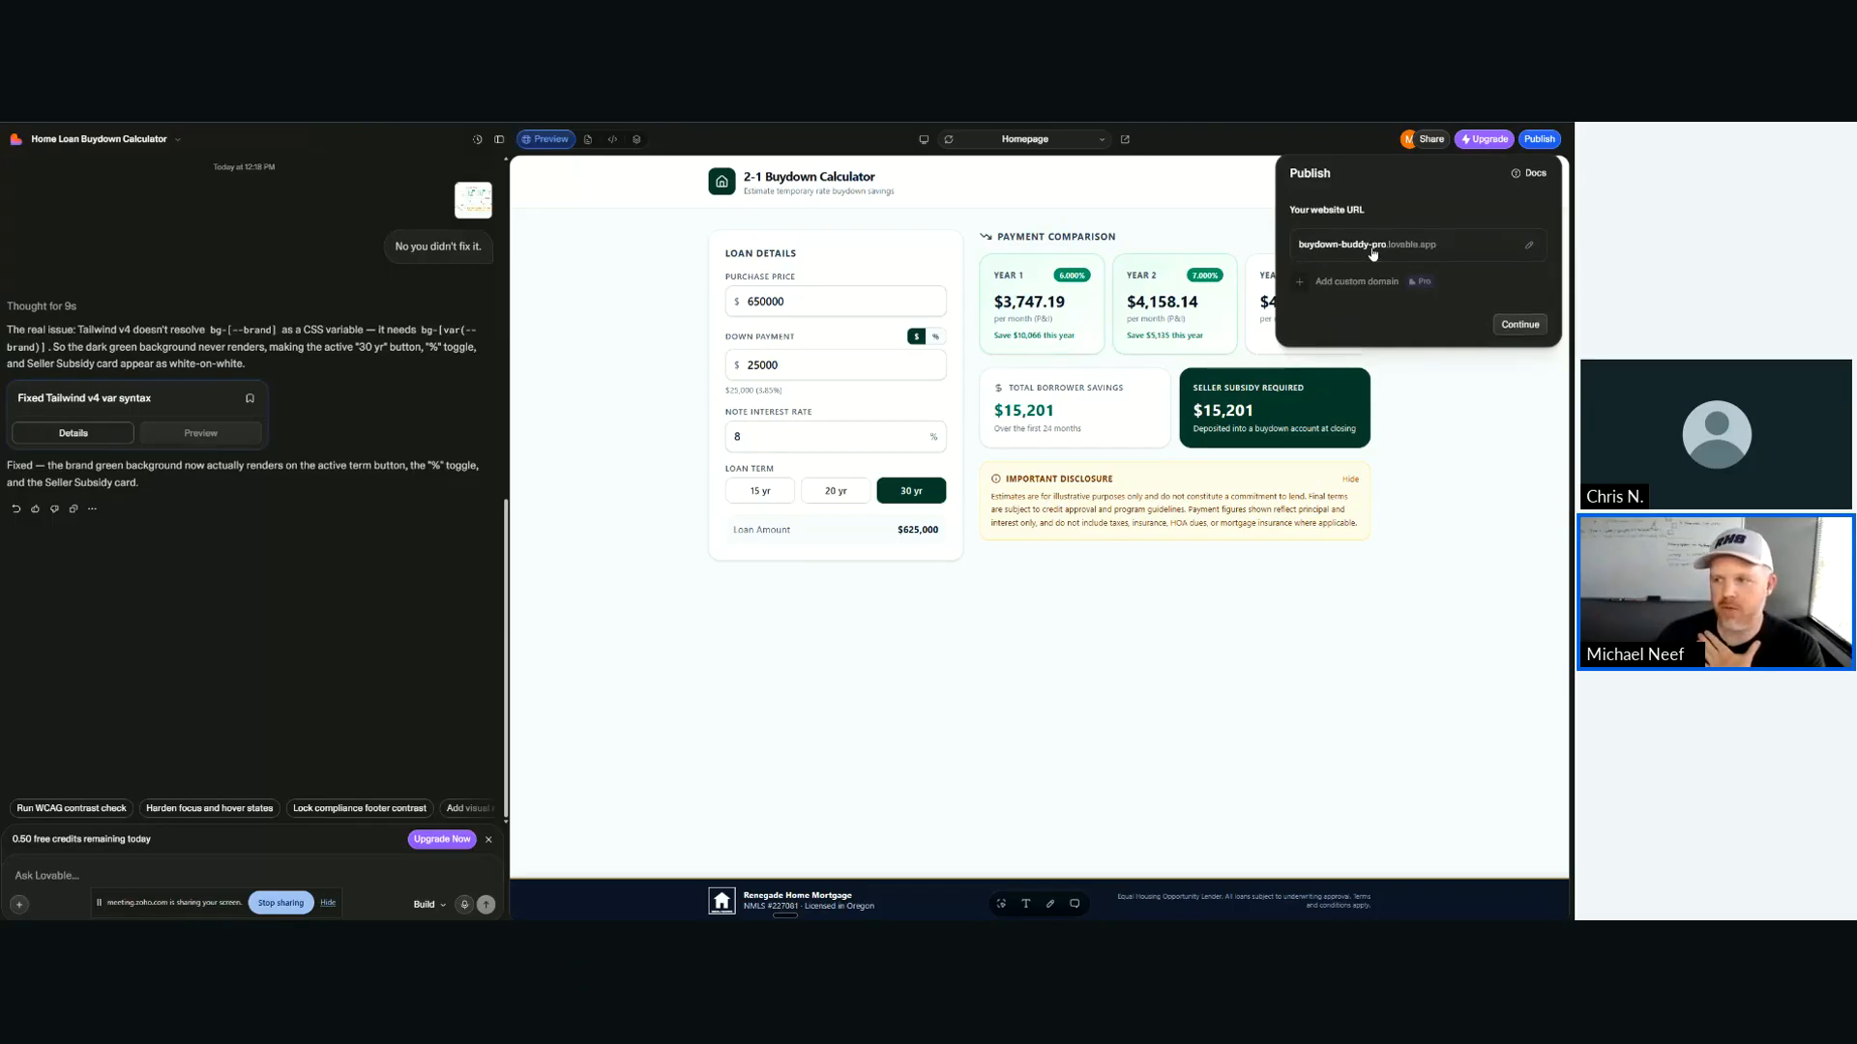
click(1433, 250)
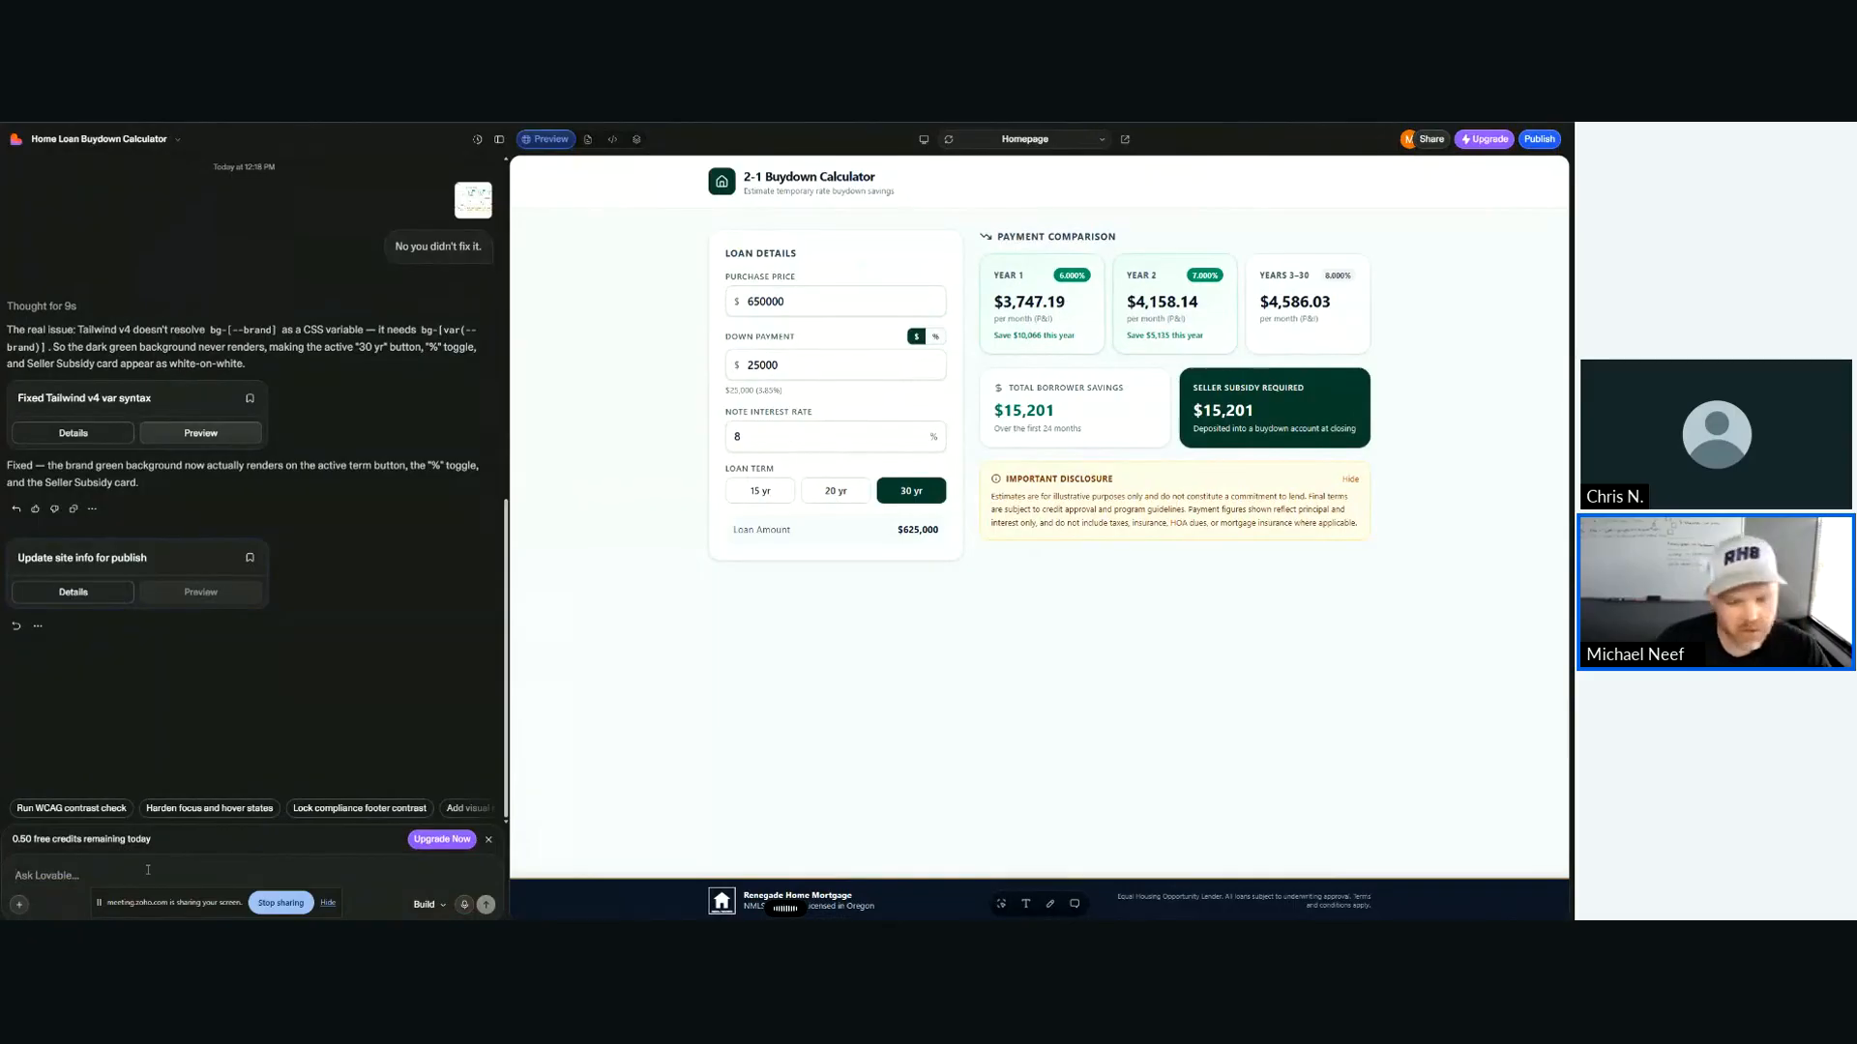
Step: Send the request "Please update my color scheme to match this hex code. #1D3857"
text(Please update my color scheme to match this hex code.)
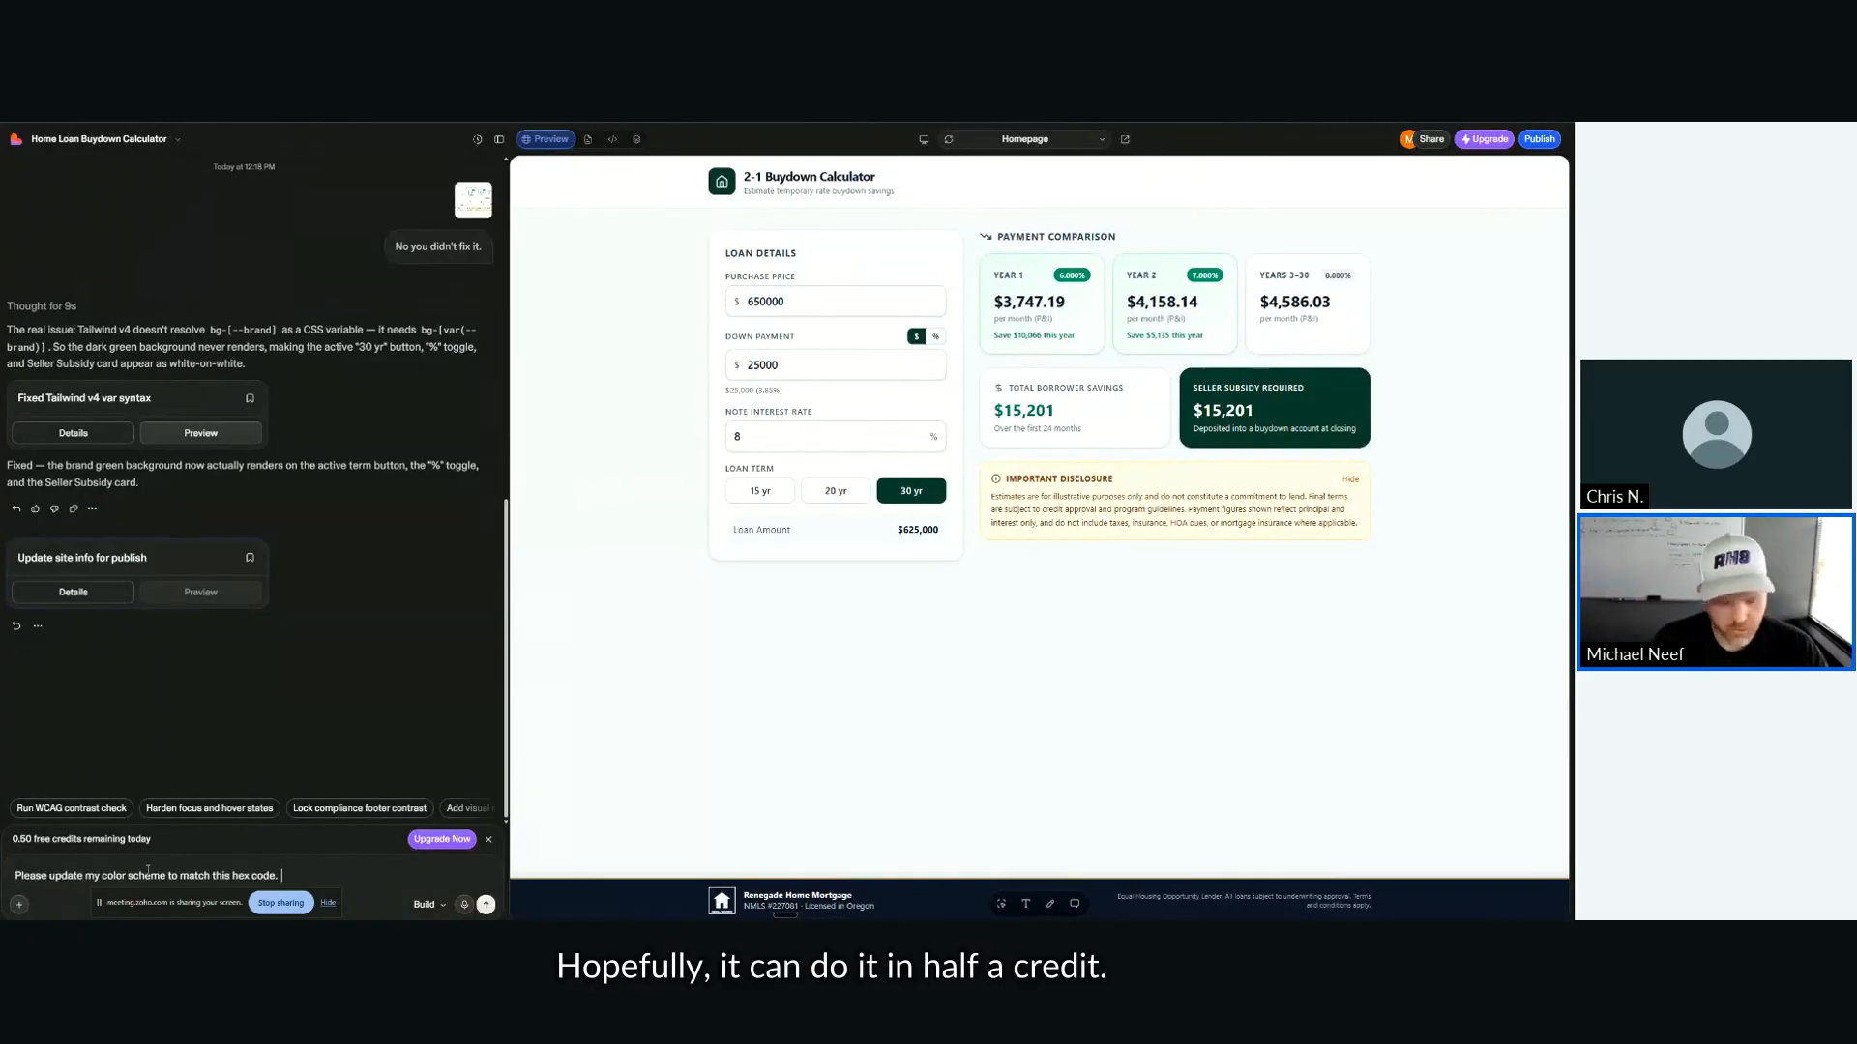
text(#1D3857)
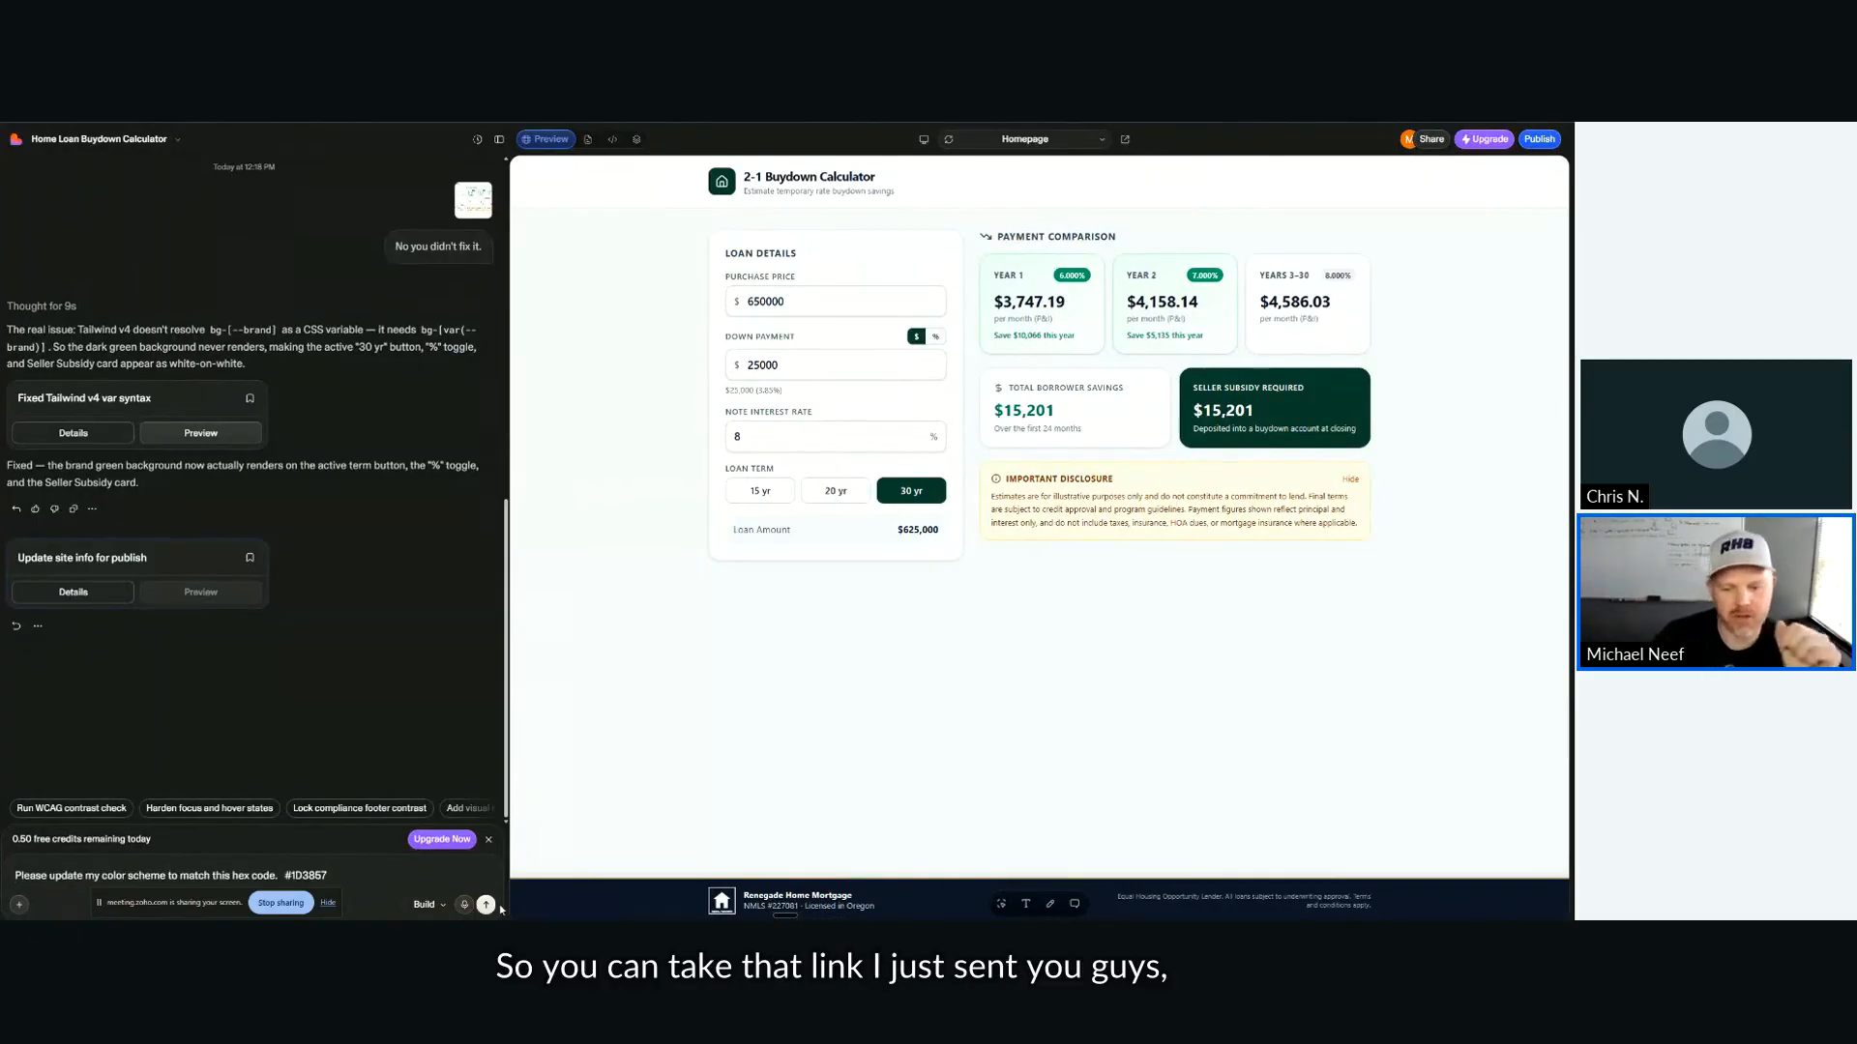
key(Return)
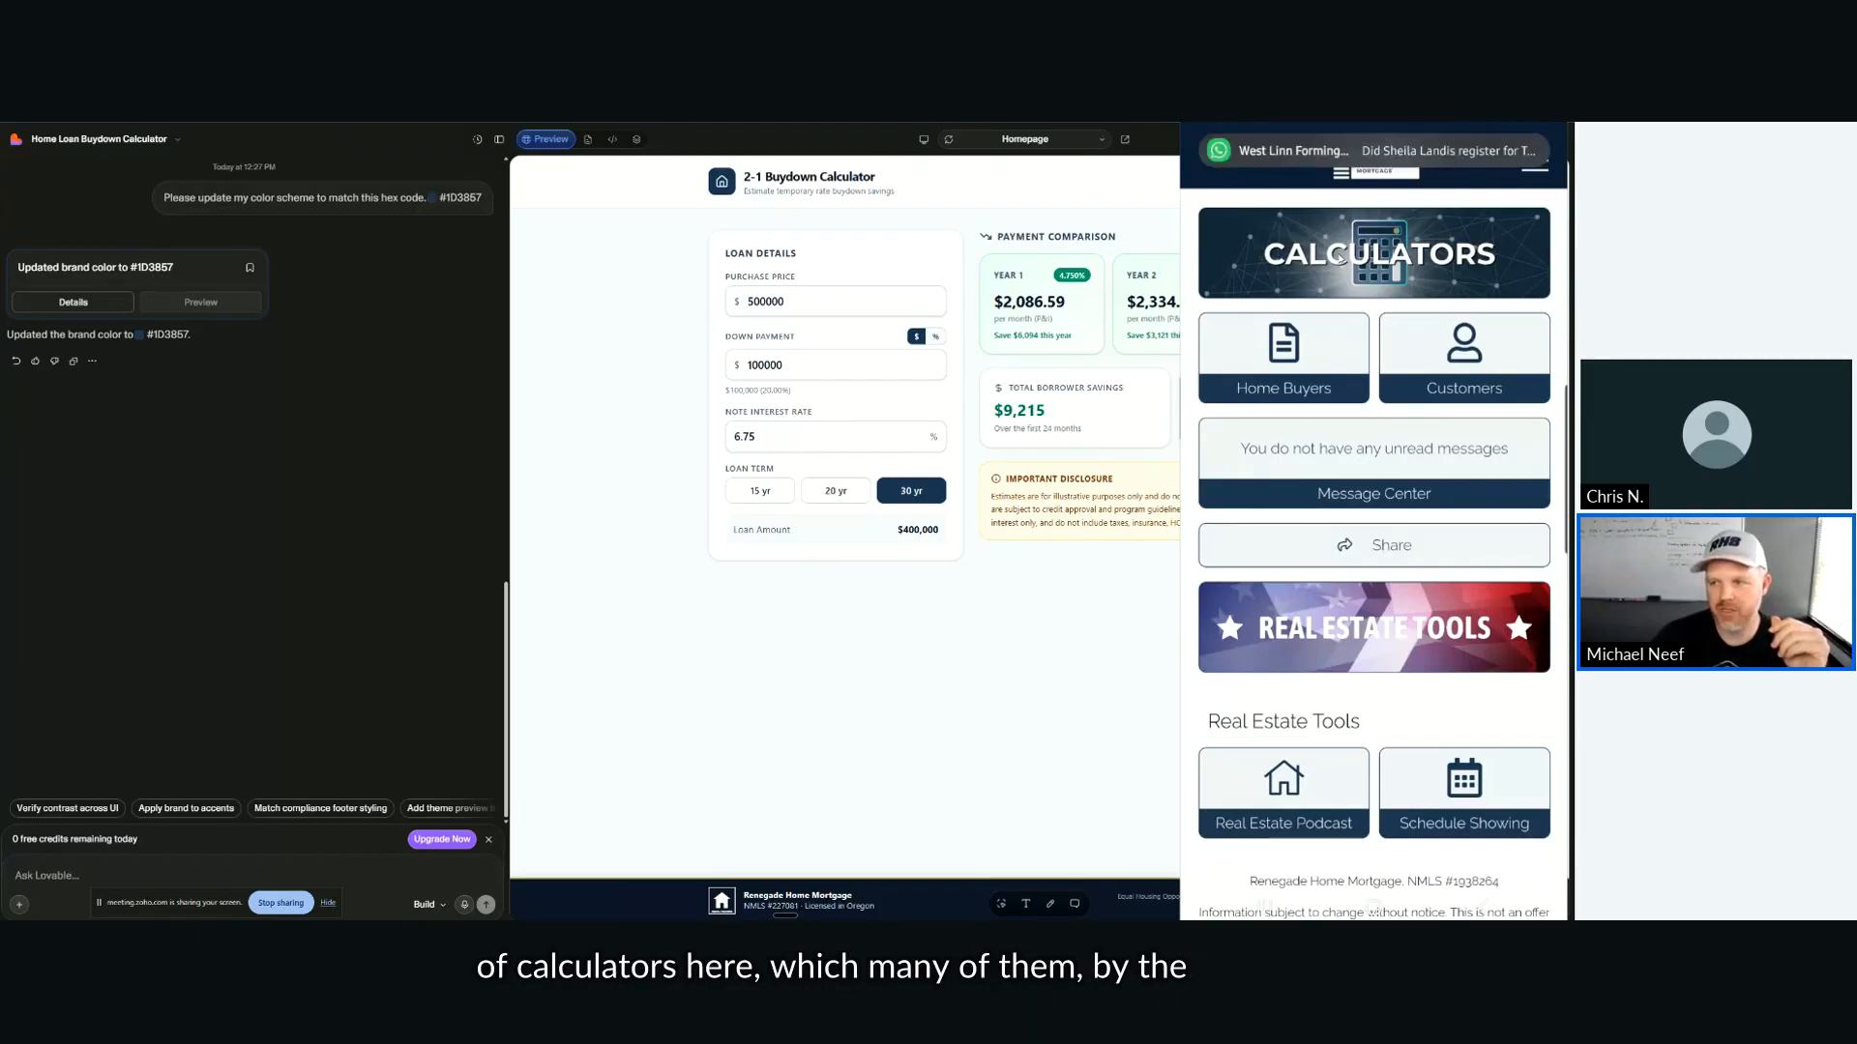
Step: In the mirrored mobile app, open the investment calculators from the Calculators page and browse the available strategy calculators
click(1352, 259)
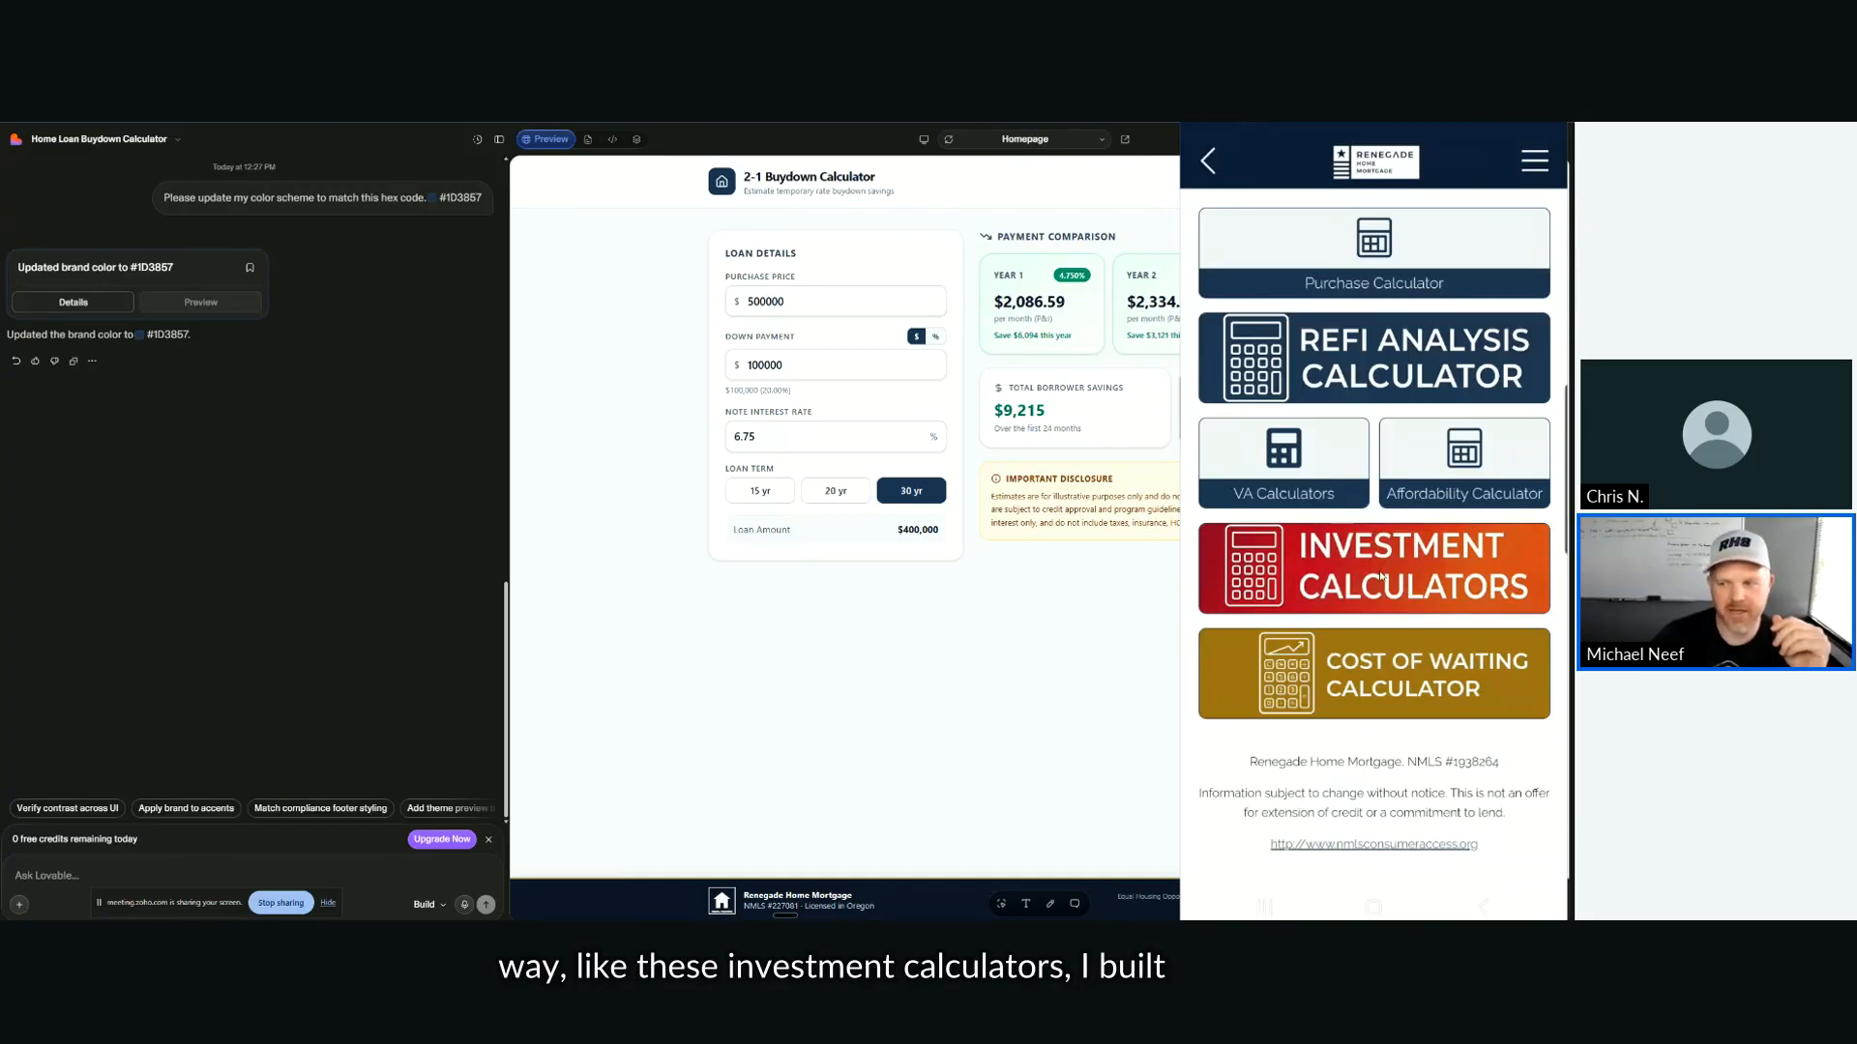
click(1381, 577)
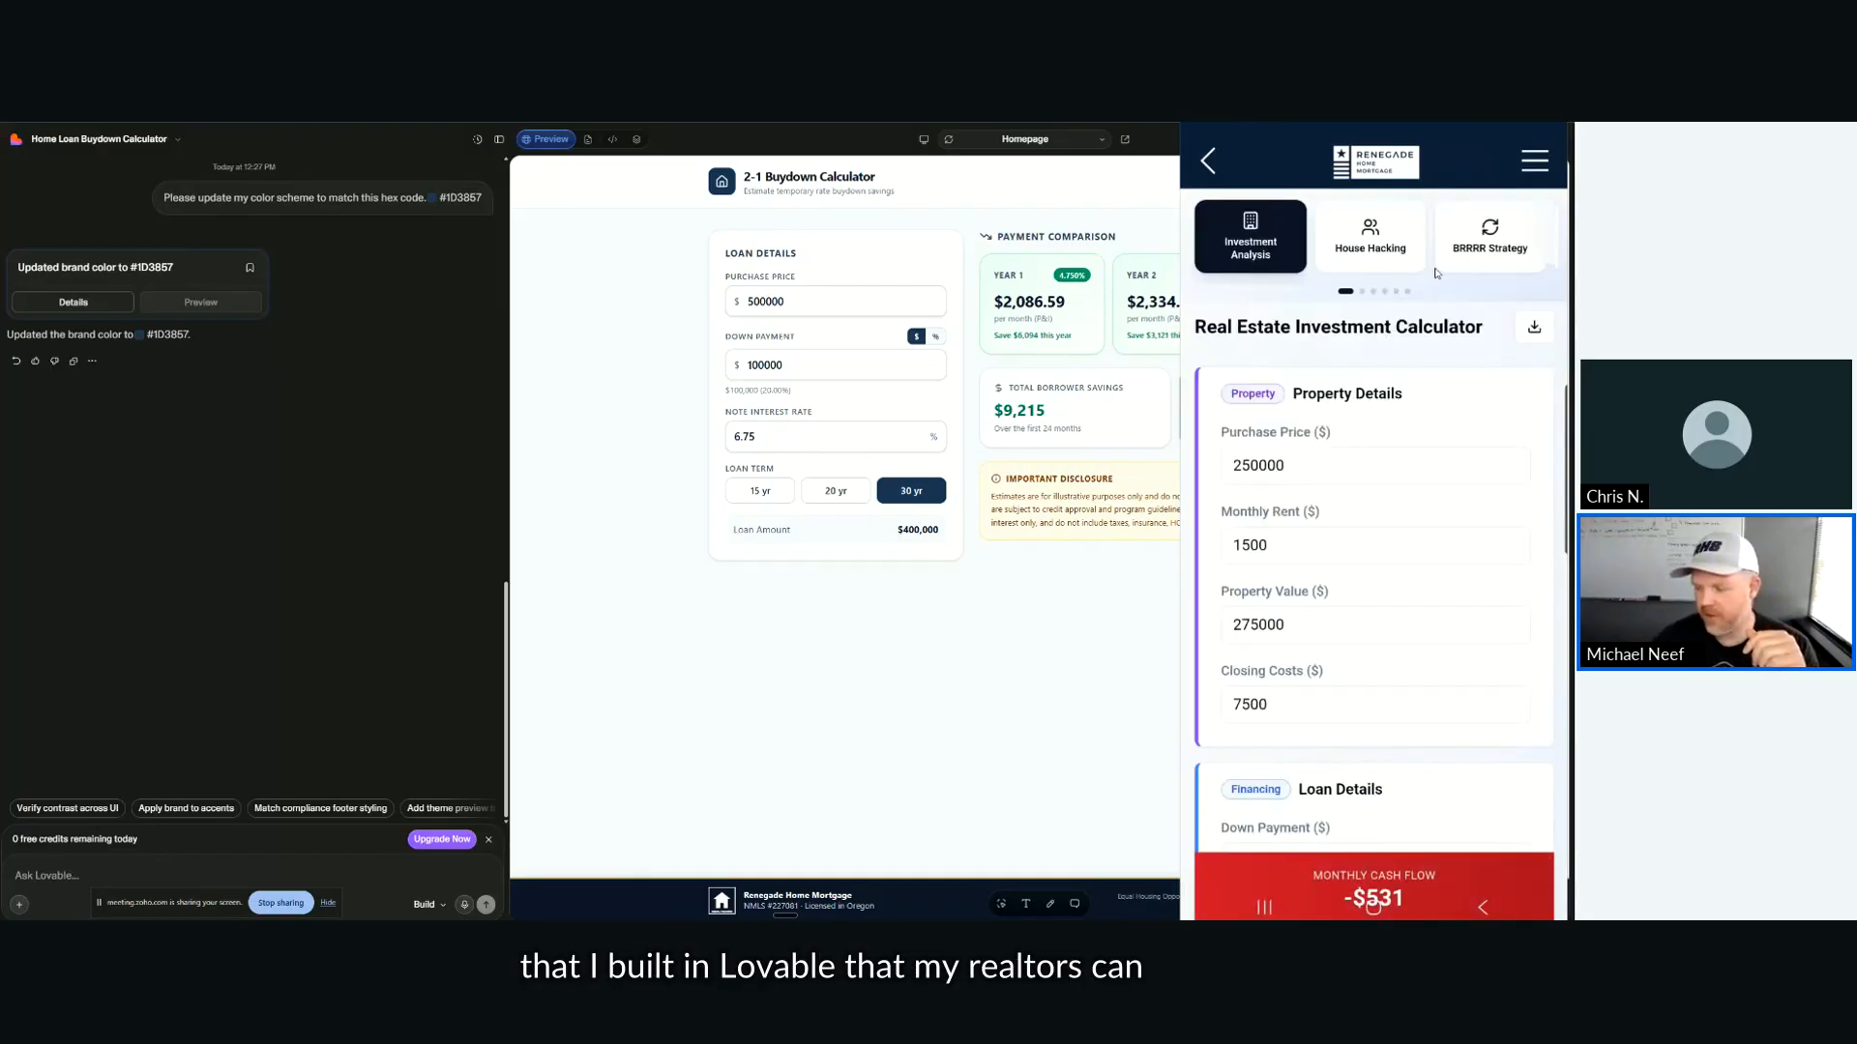
scroll(1436, 273, right, 4)
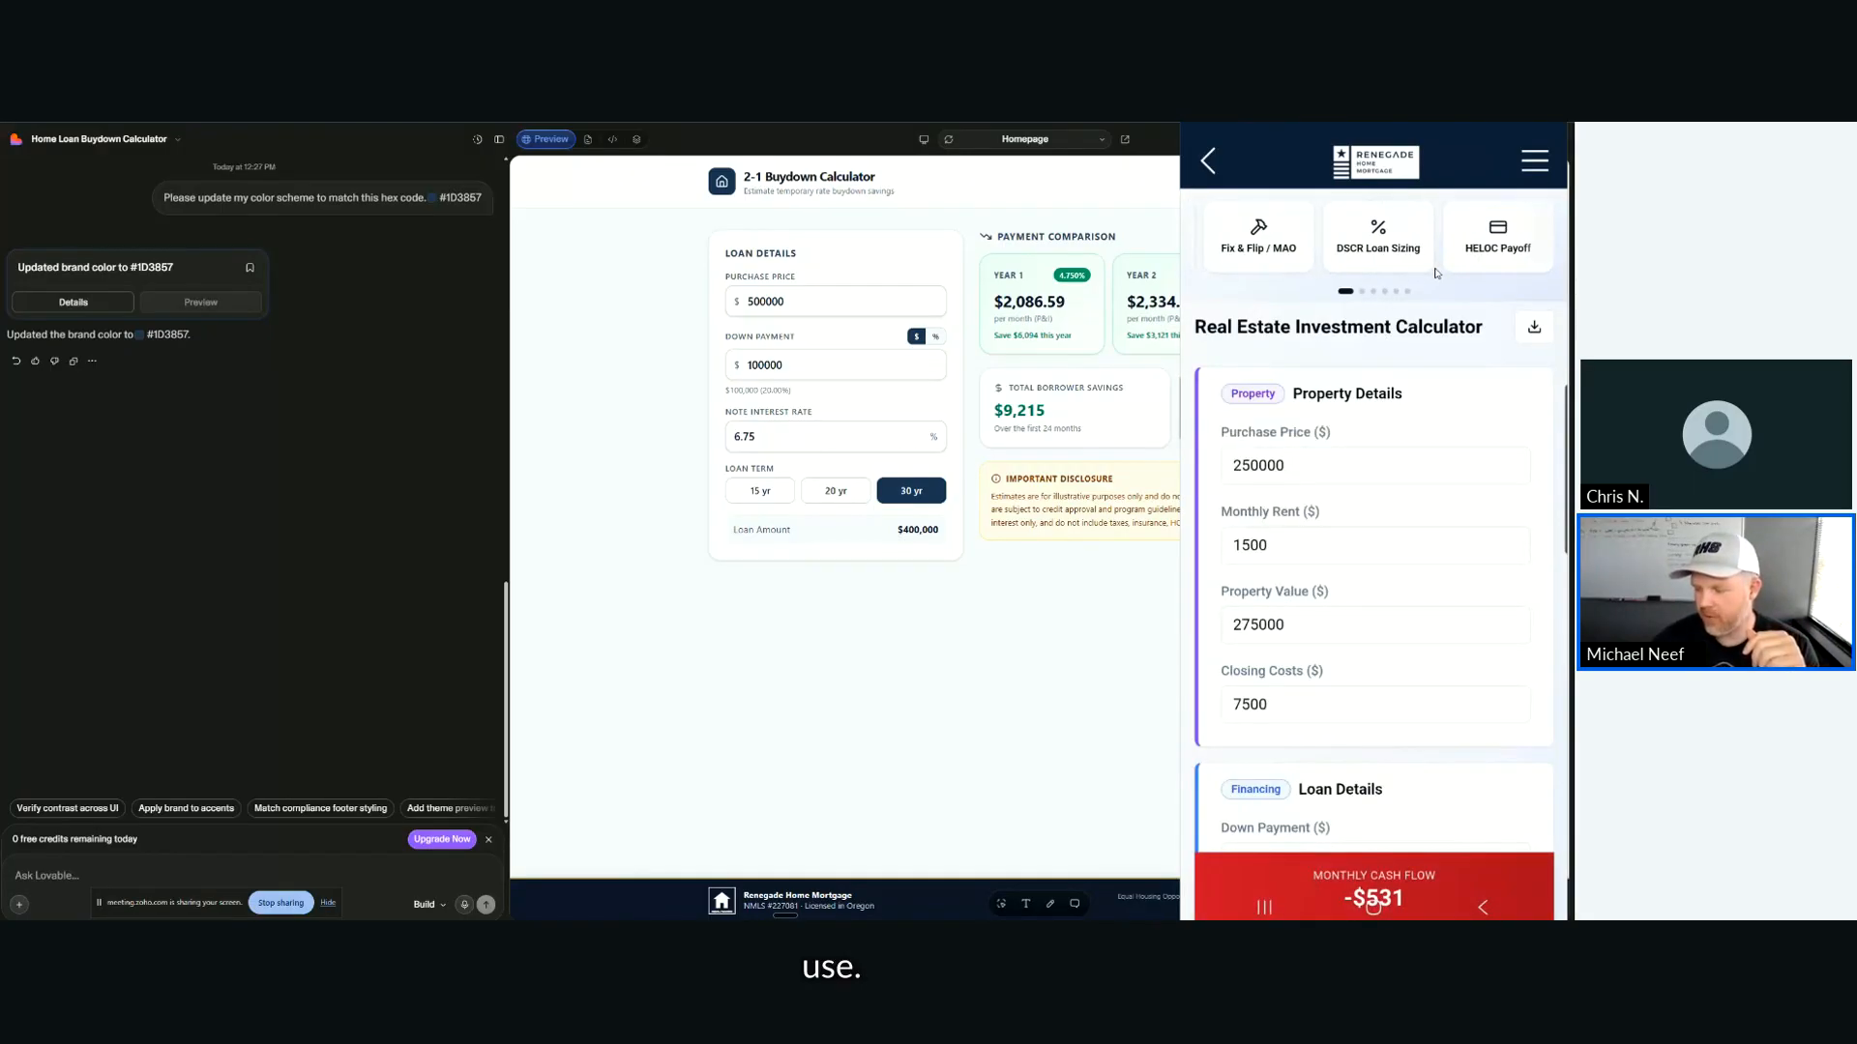
scroll(1436, 273, left, 4)
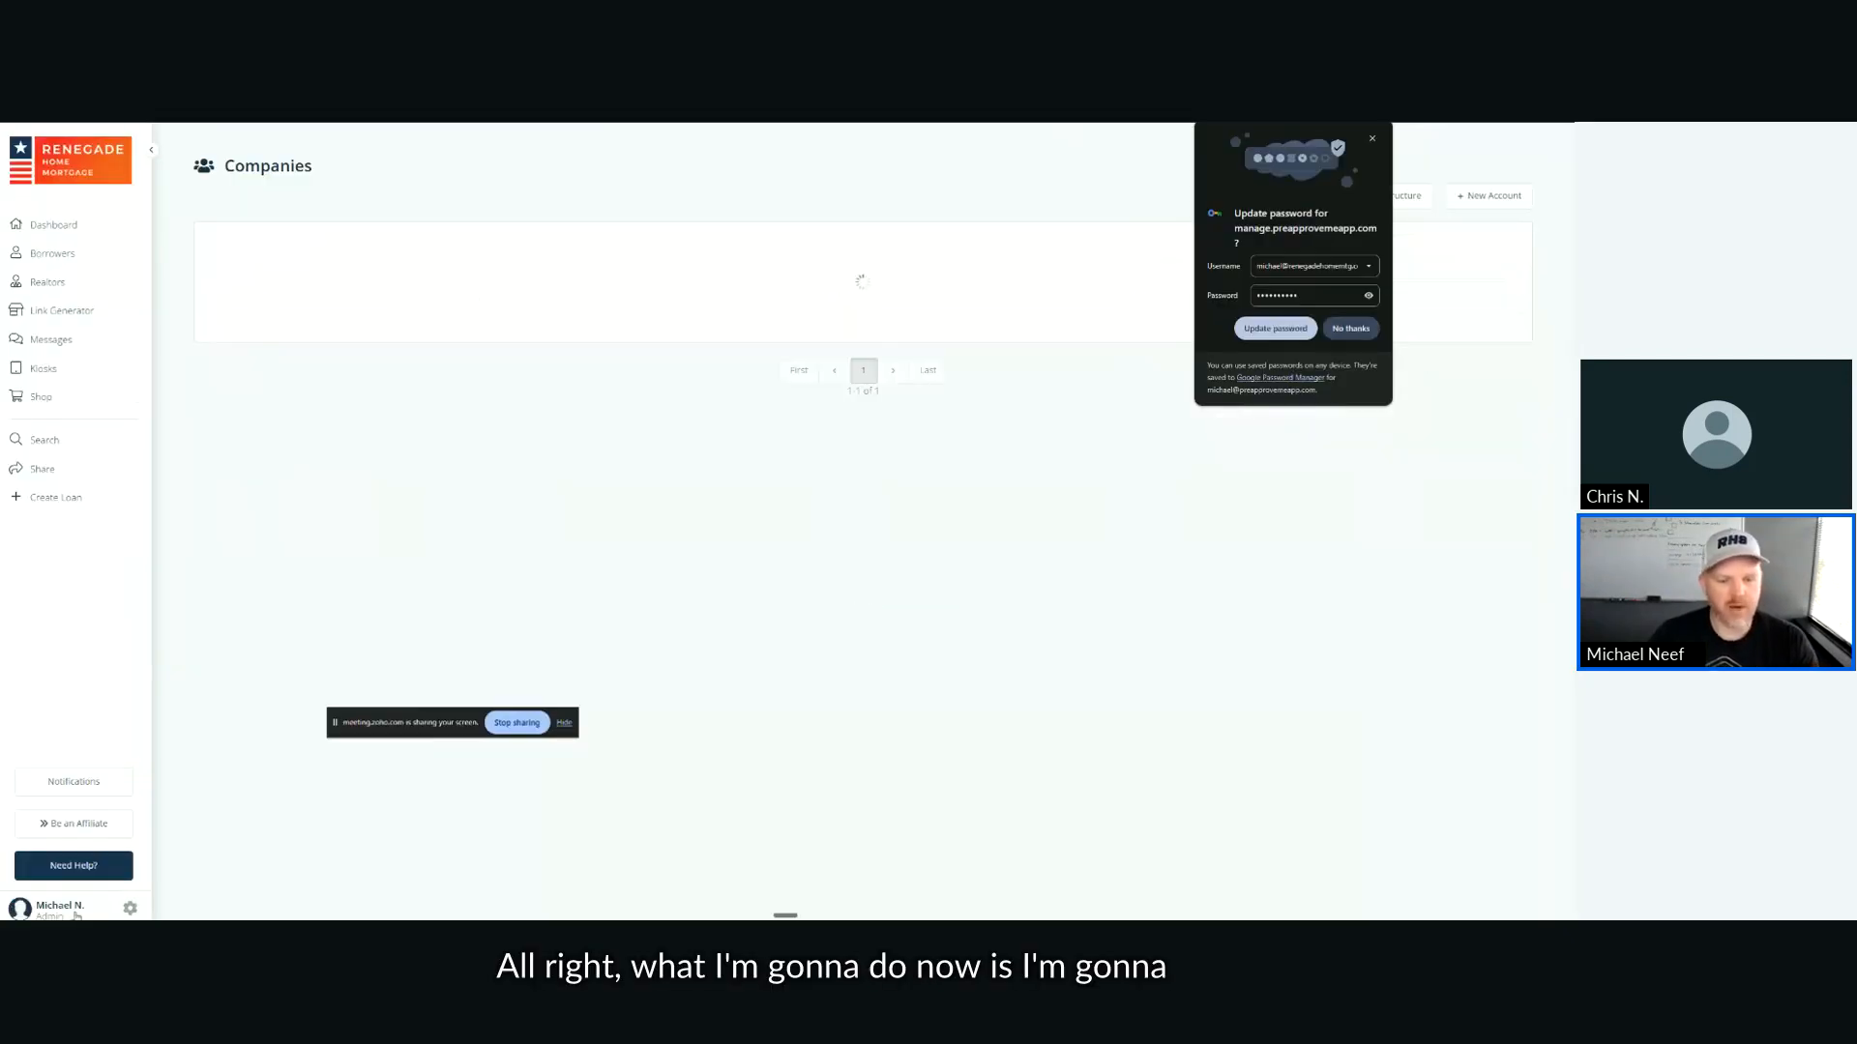
Step: Open the Calculators page in the company's app configuration Page Creator and compare it with the mobile app's Calculators page
click(129, 911)
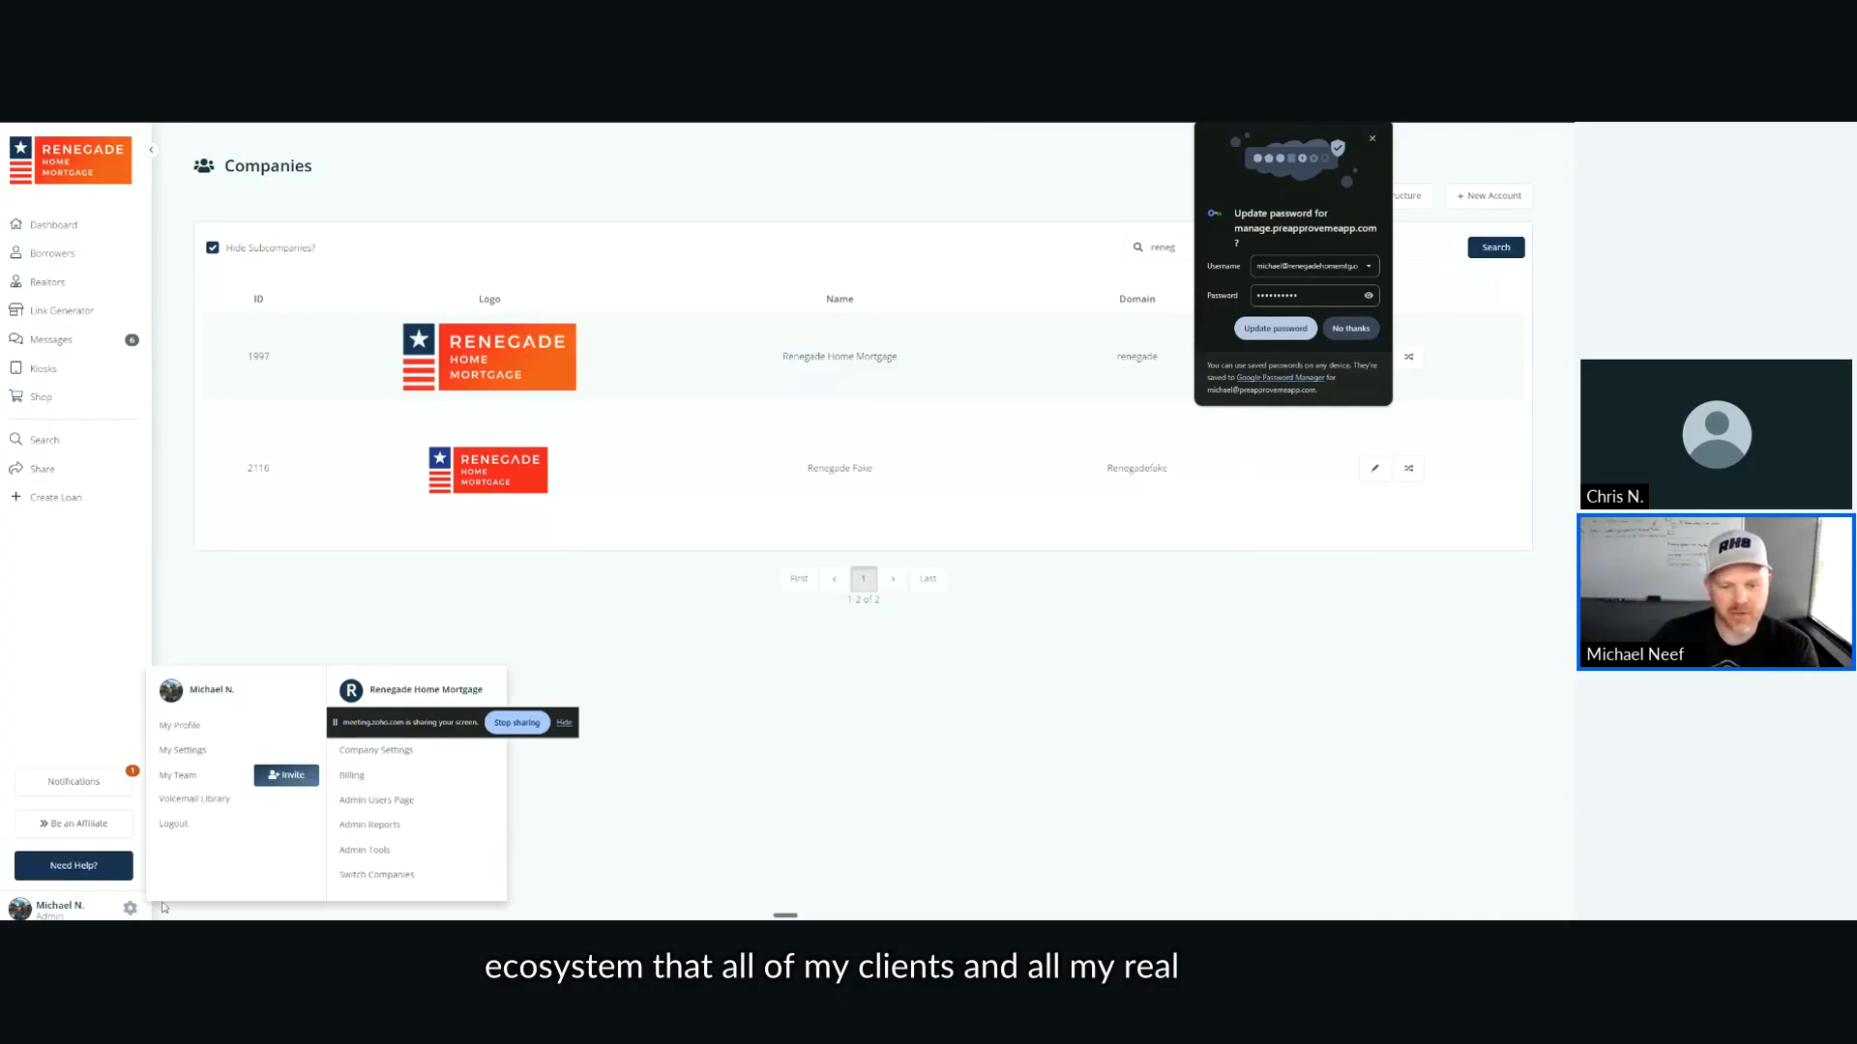
drag(383, 724, 763, 877)
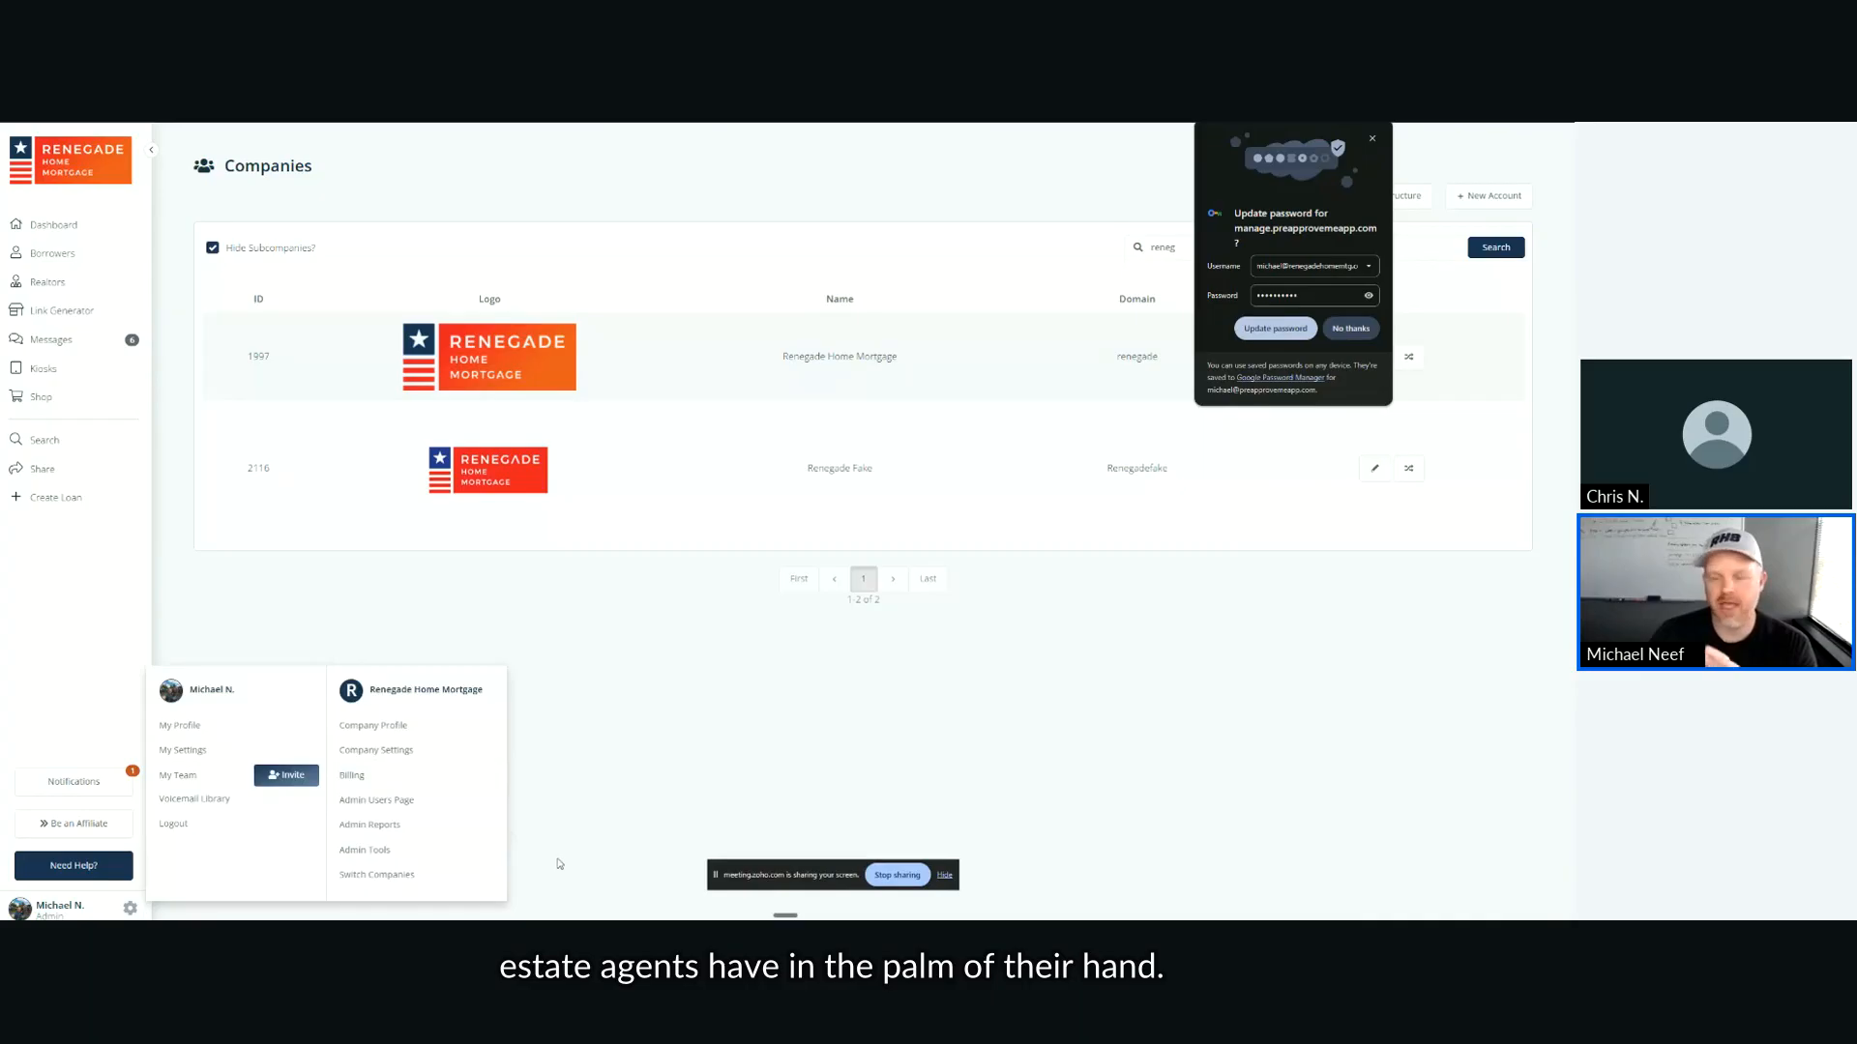
click(375, 751)
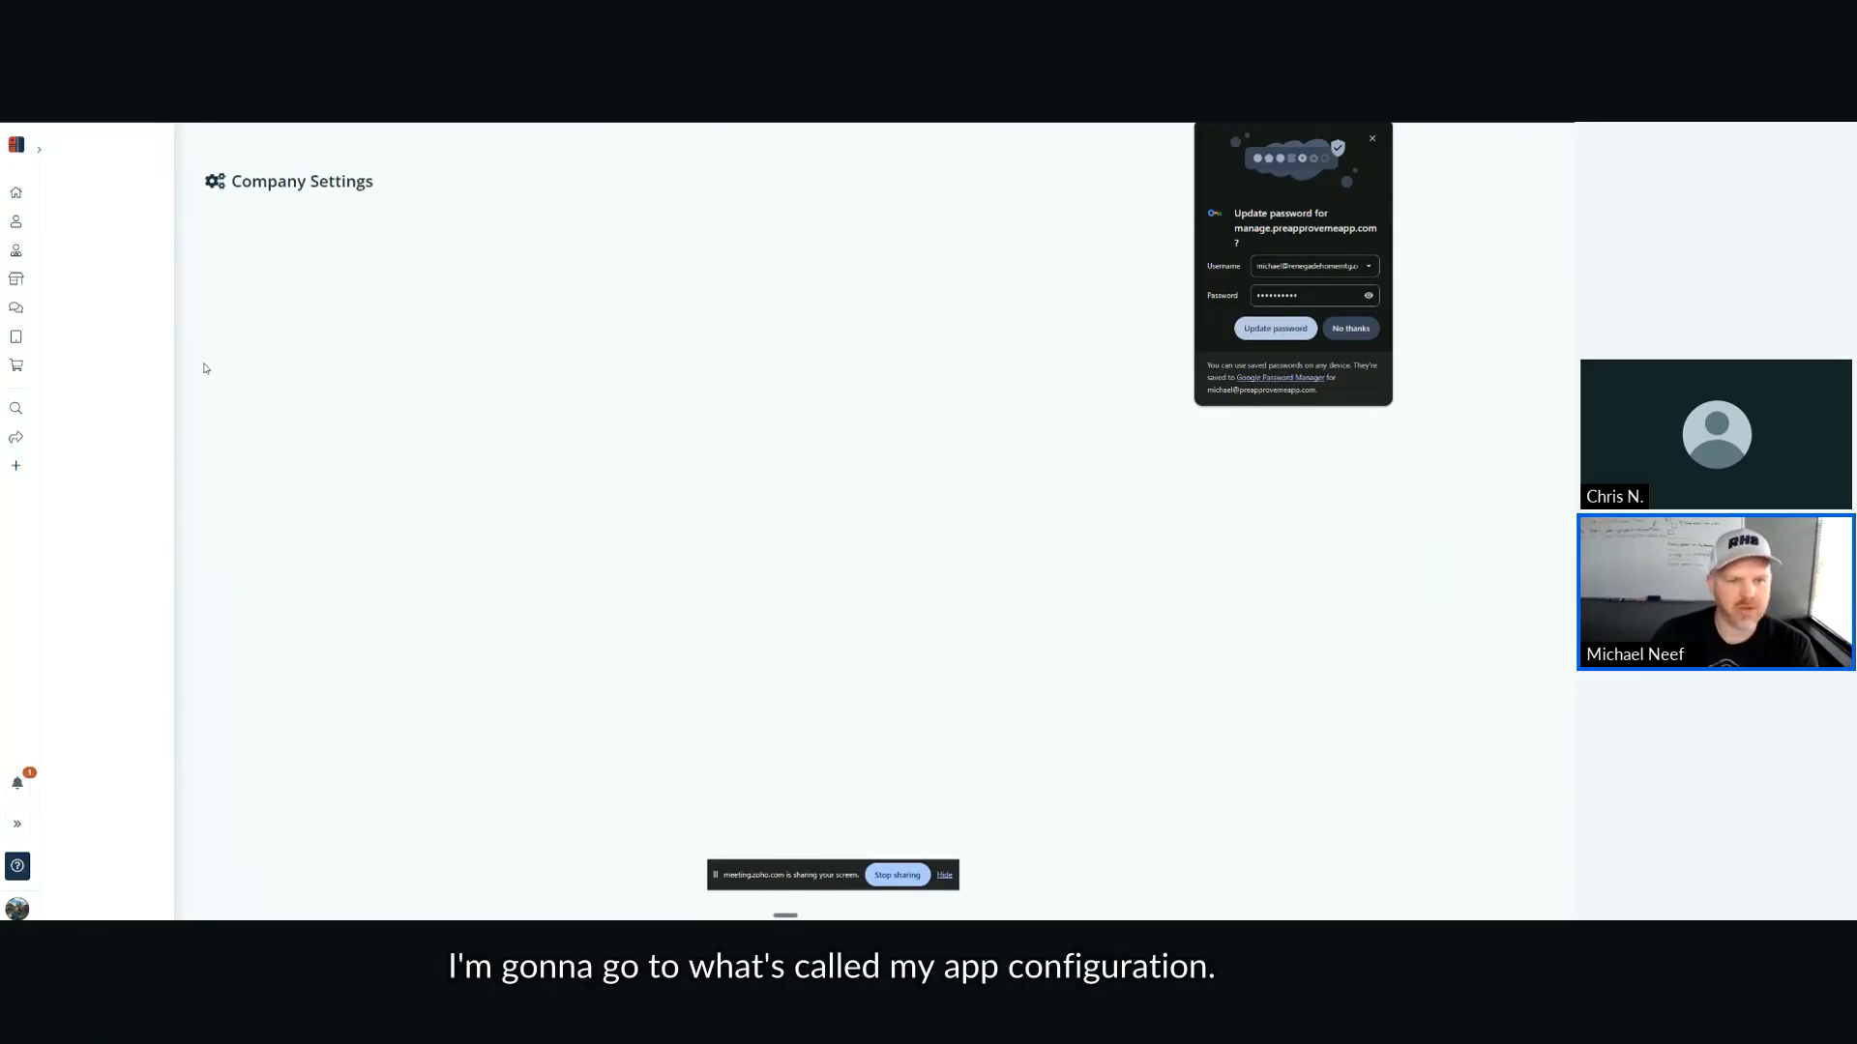
click(85, 273)
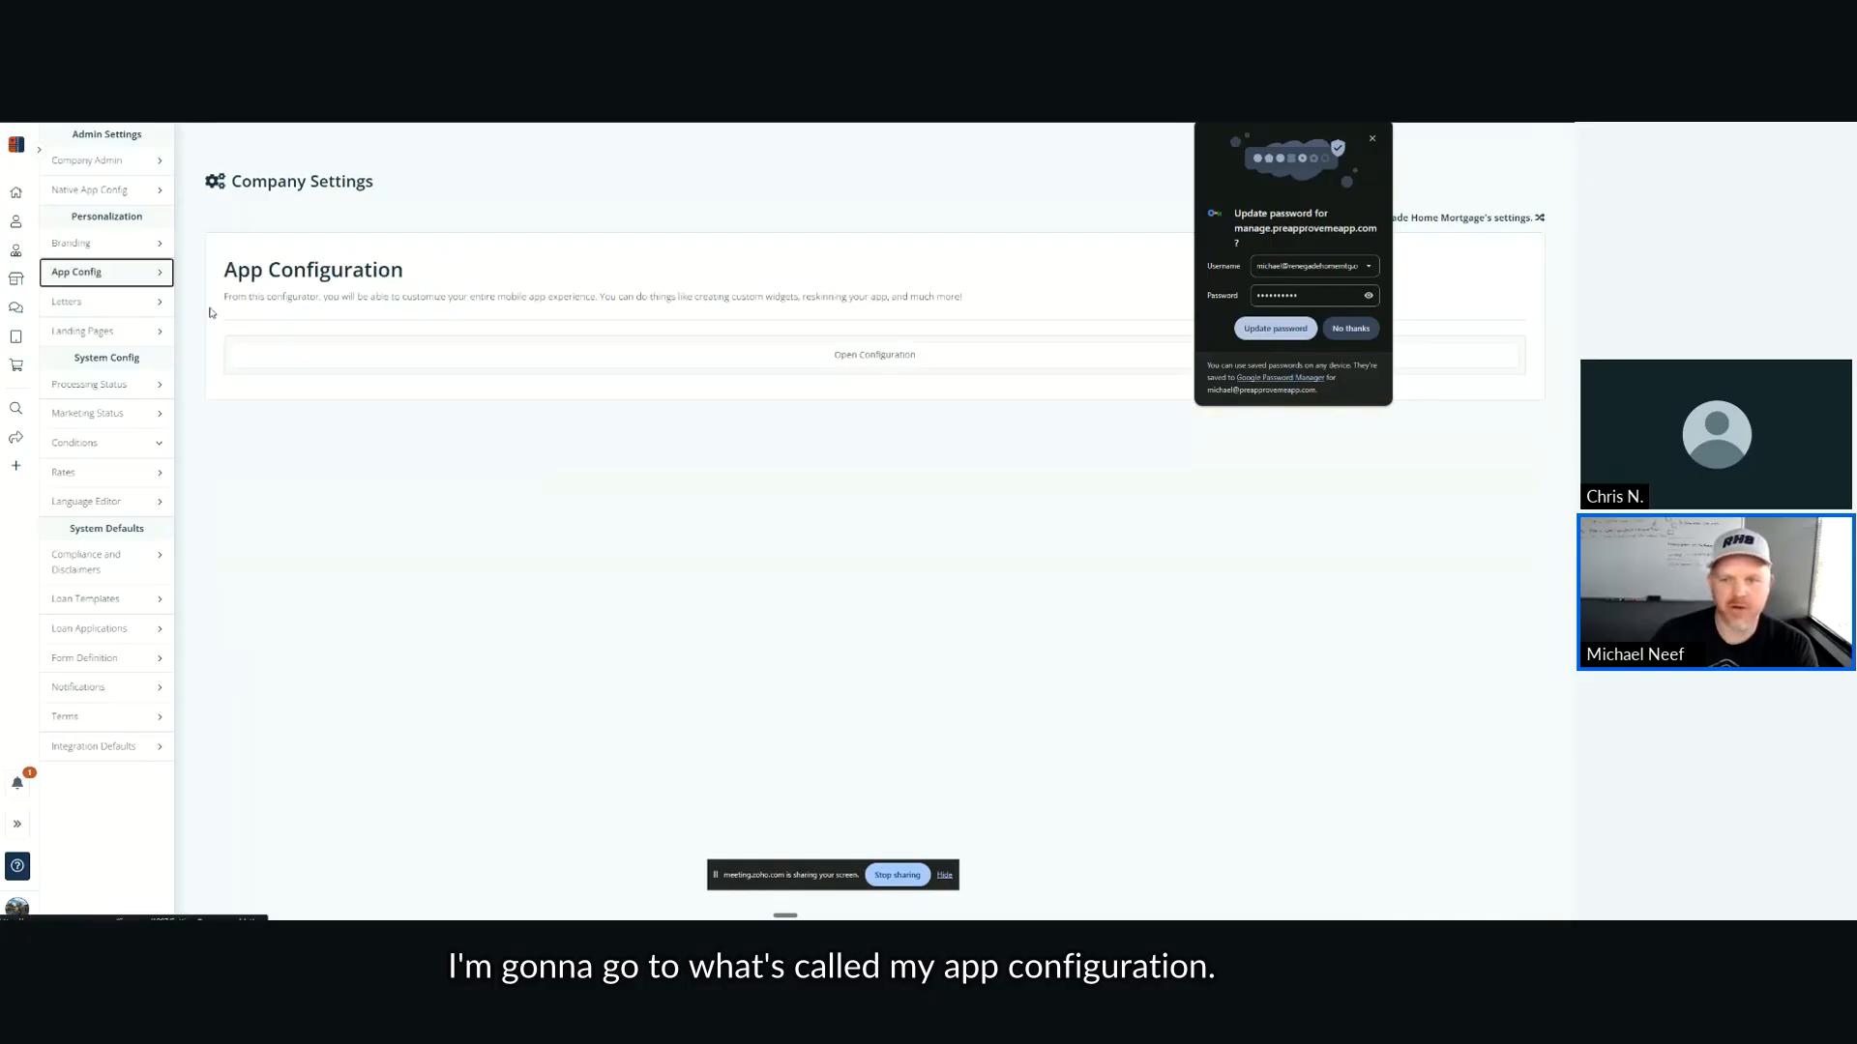
click(877, 356)
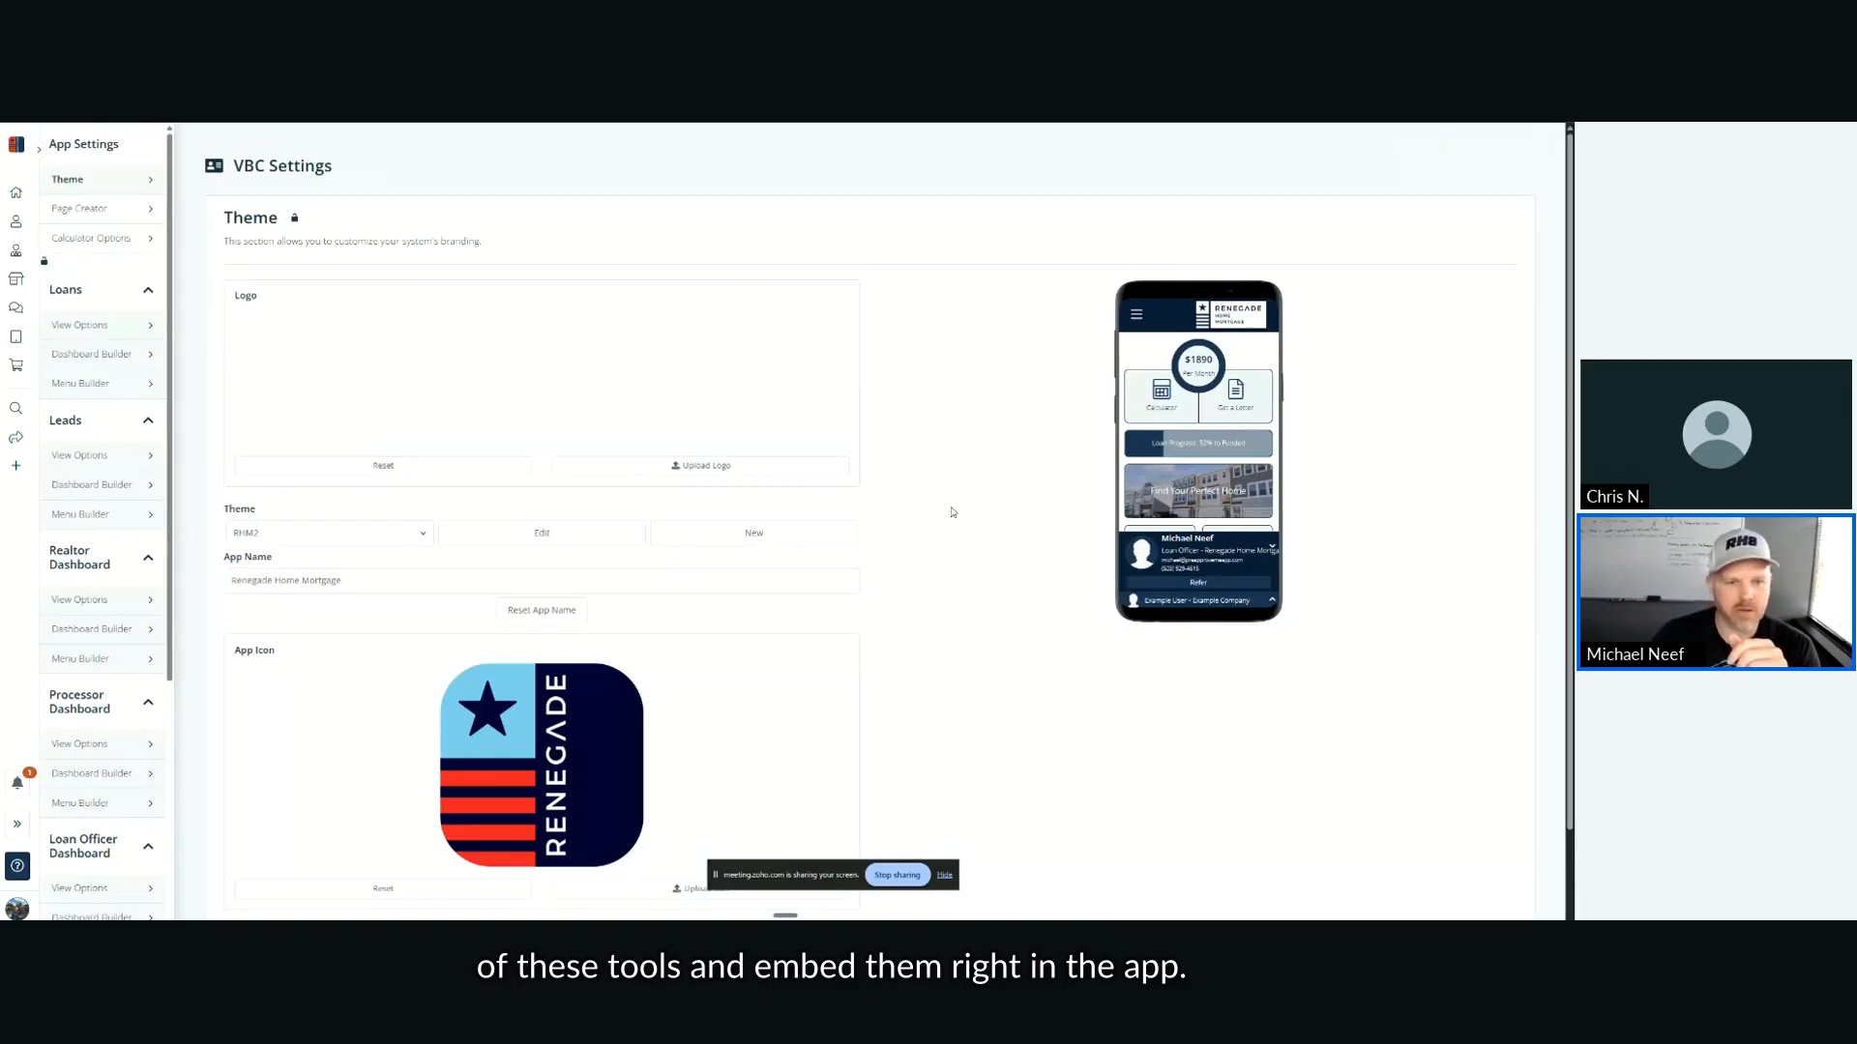
click(96, 208)
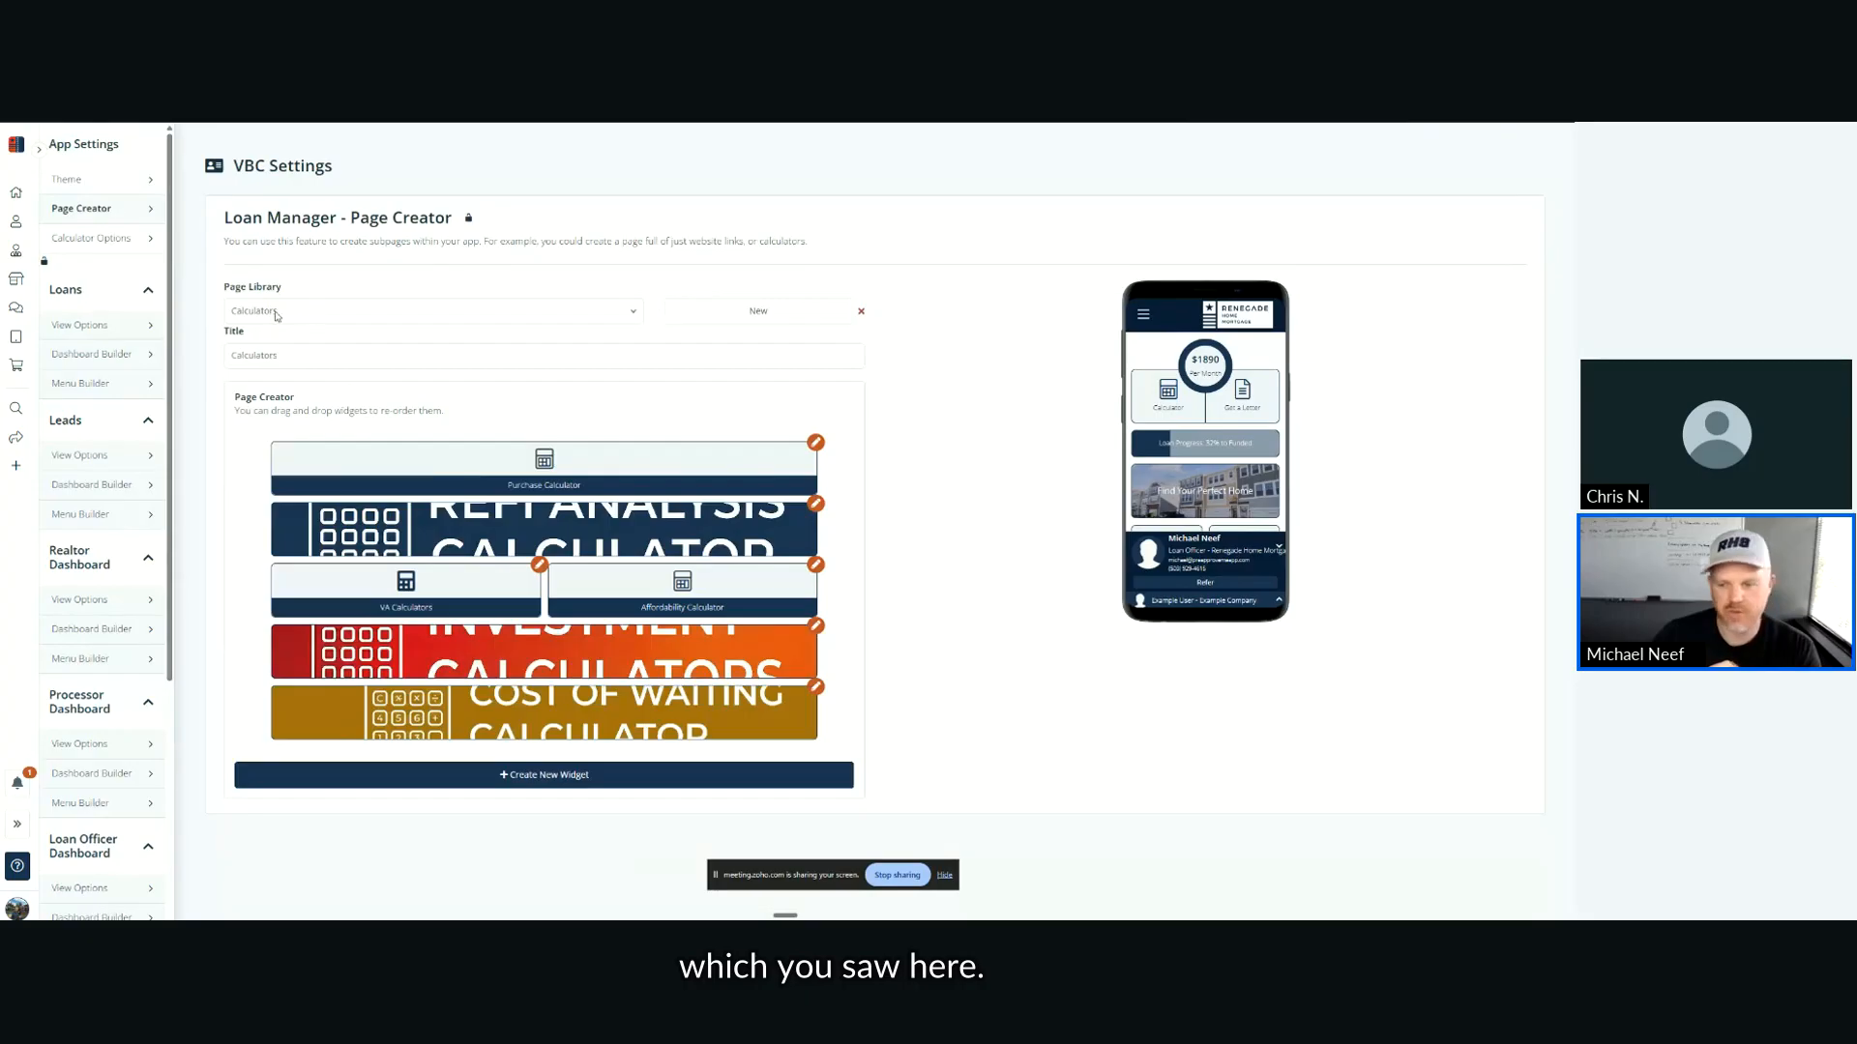
key(alt+Tab)
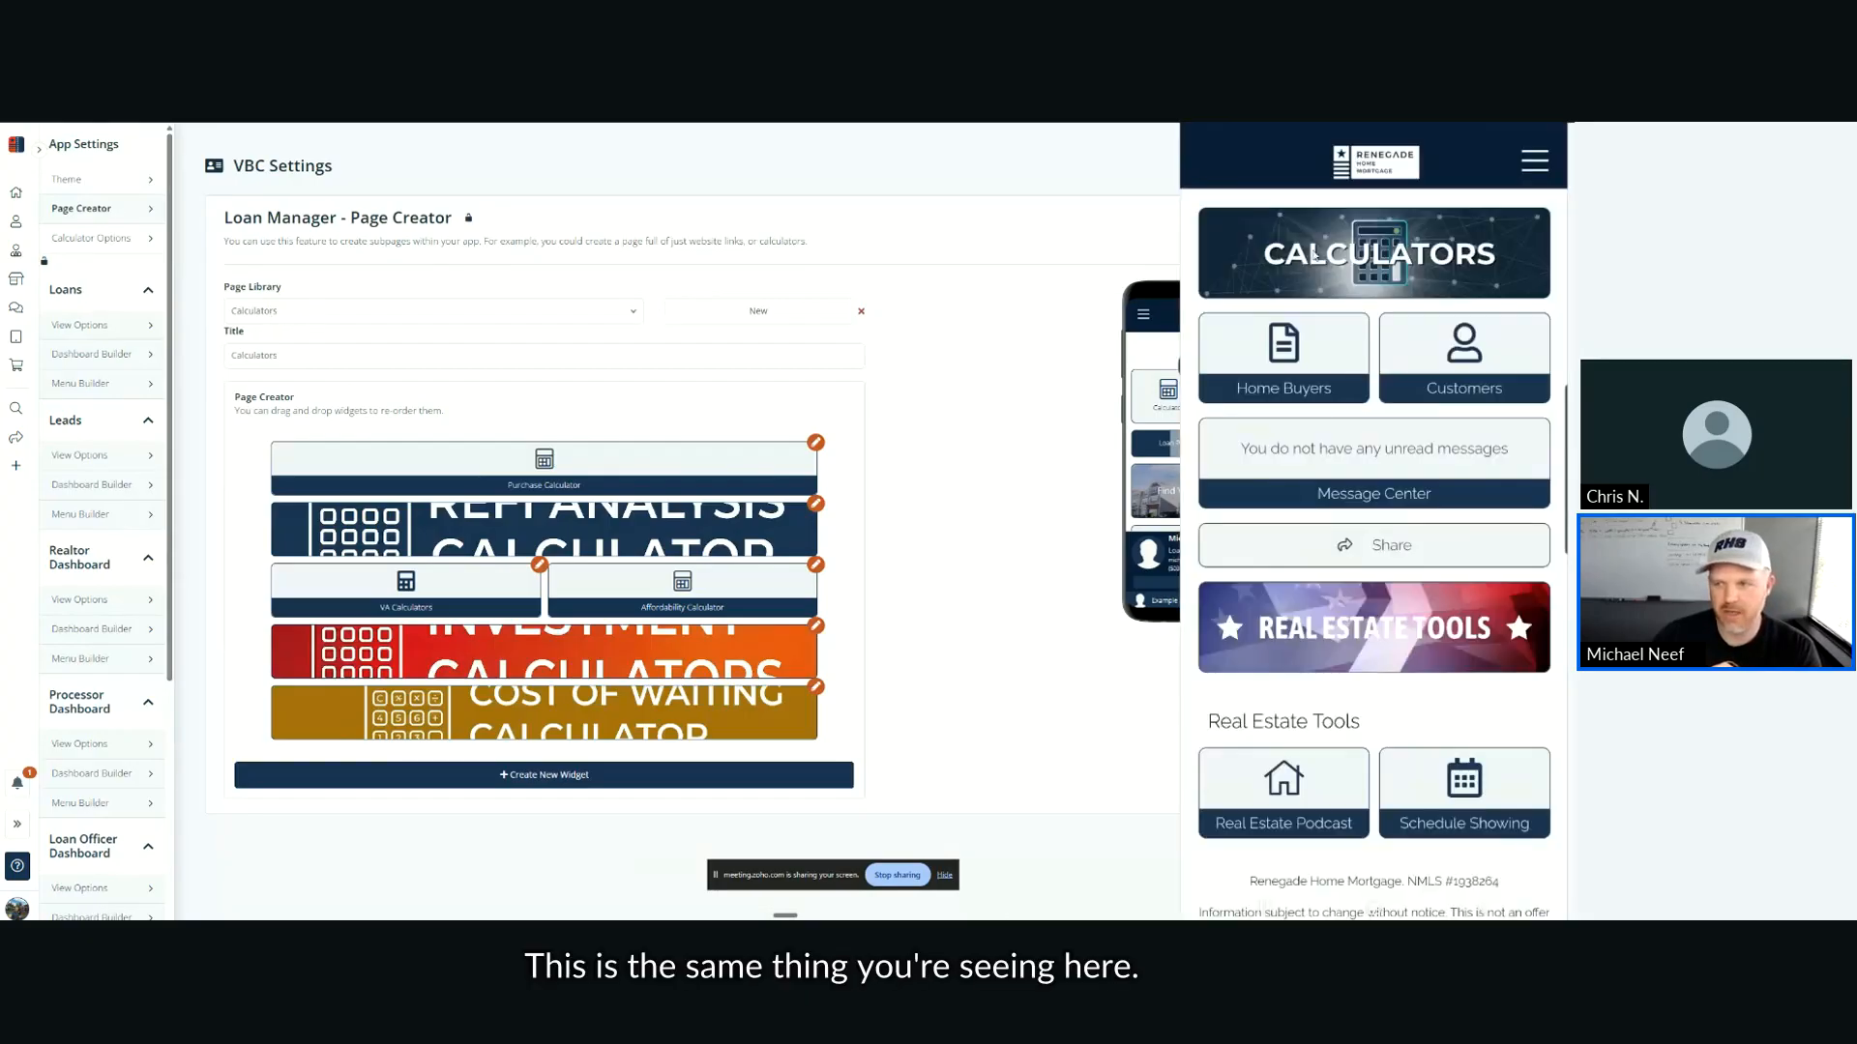
click(1330, 282)
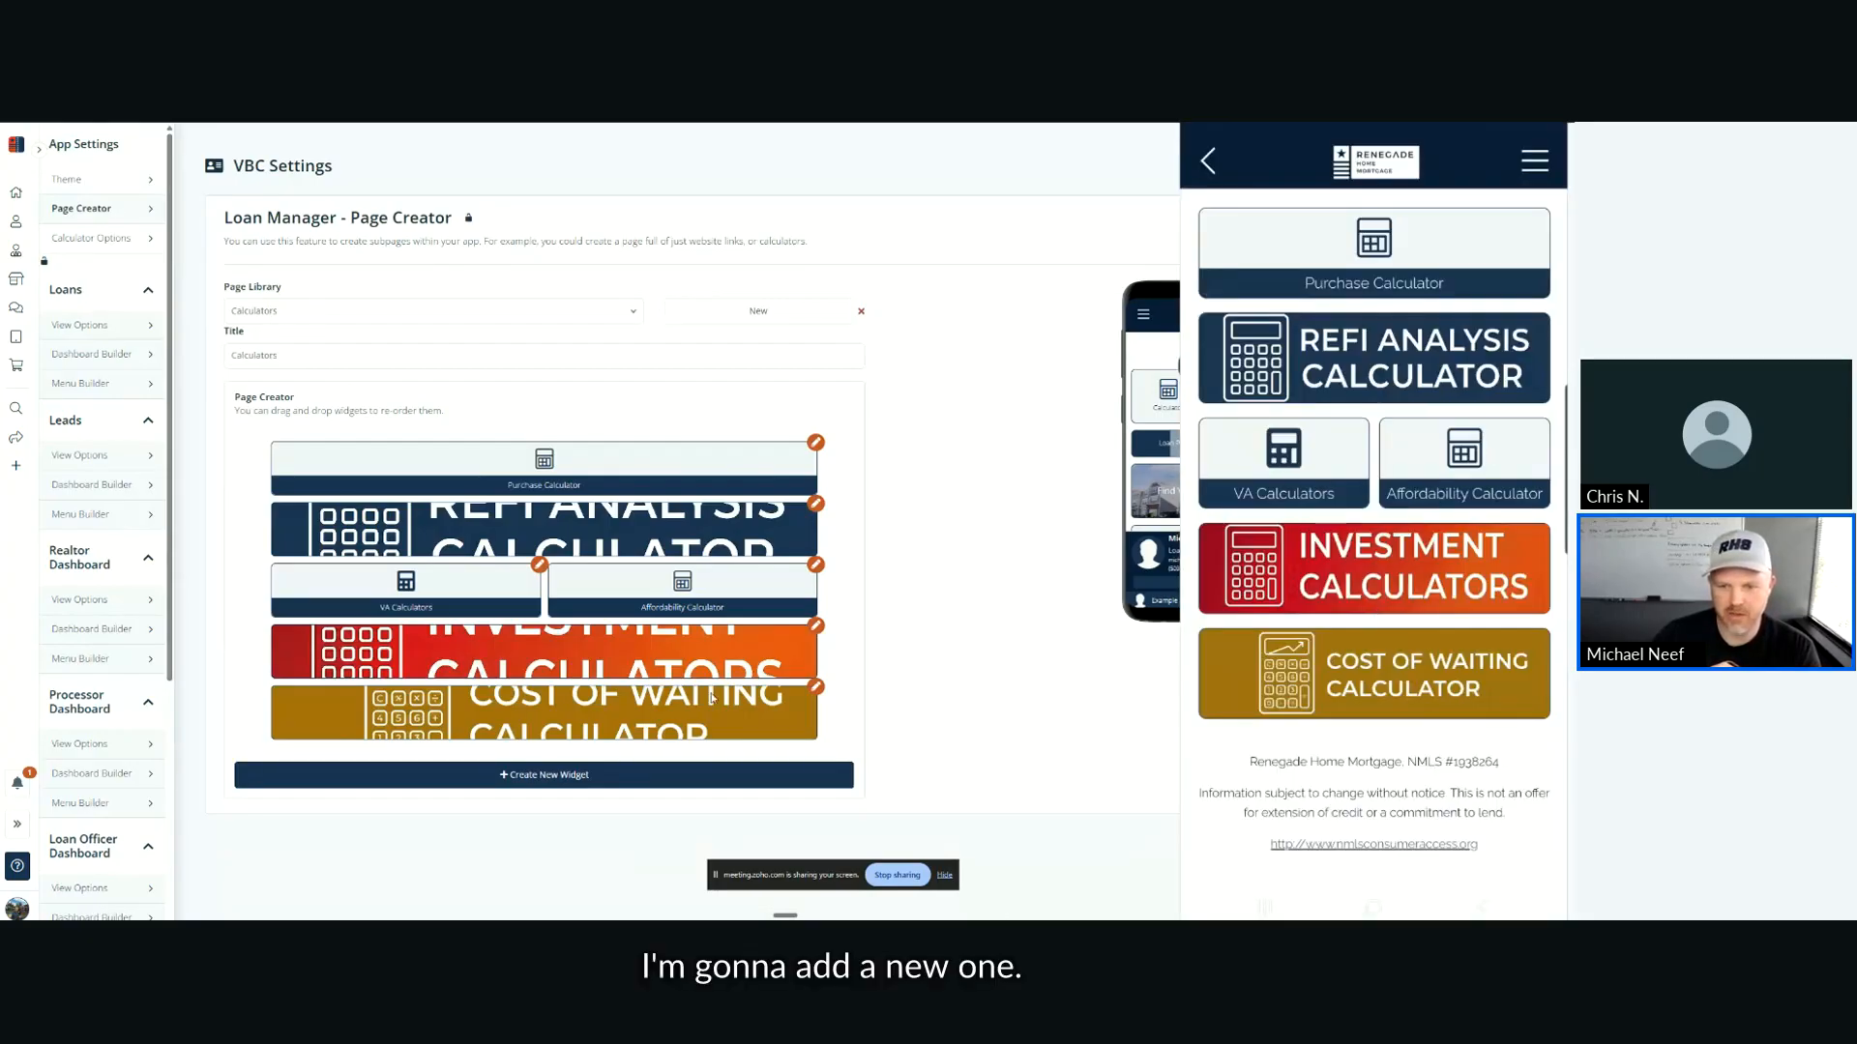
click(529, 780)
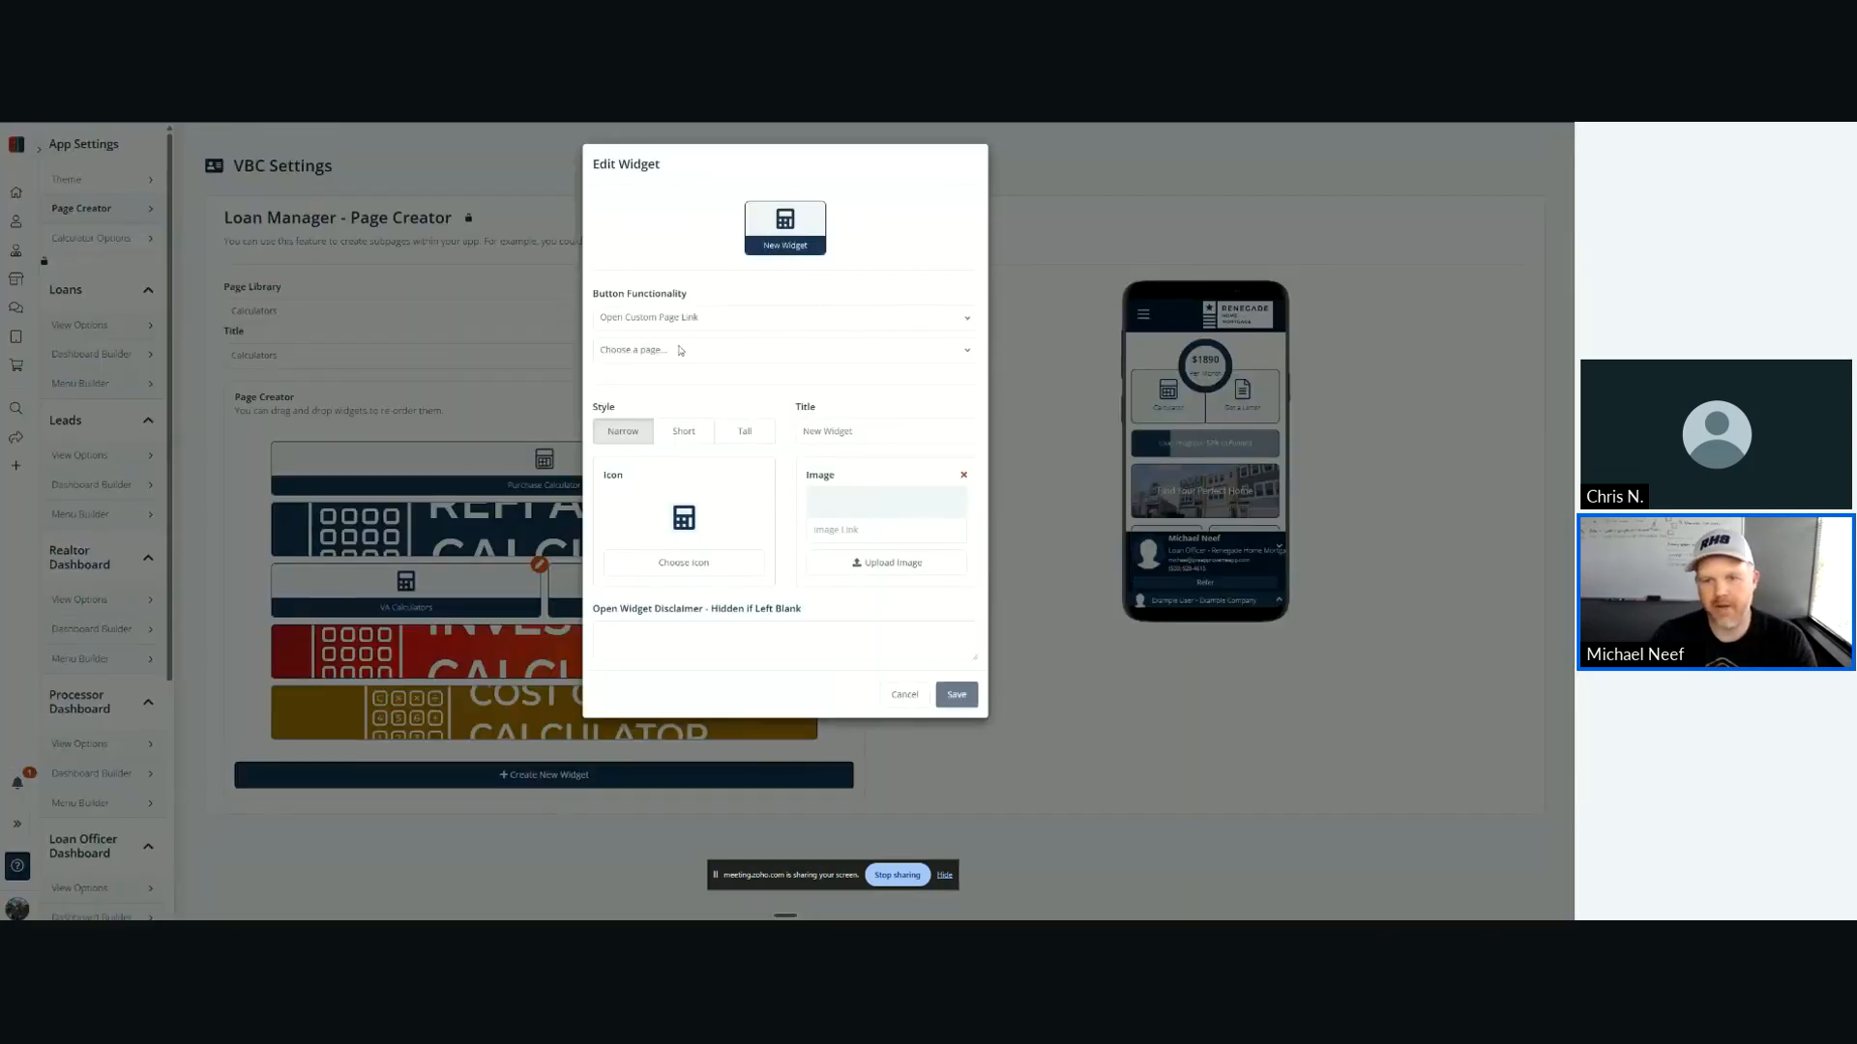
click(674, 351)
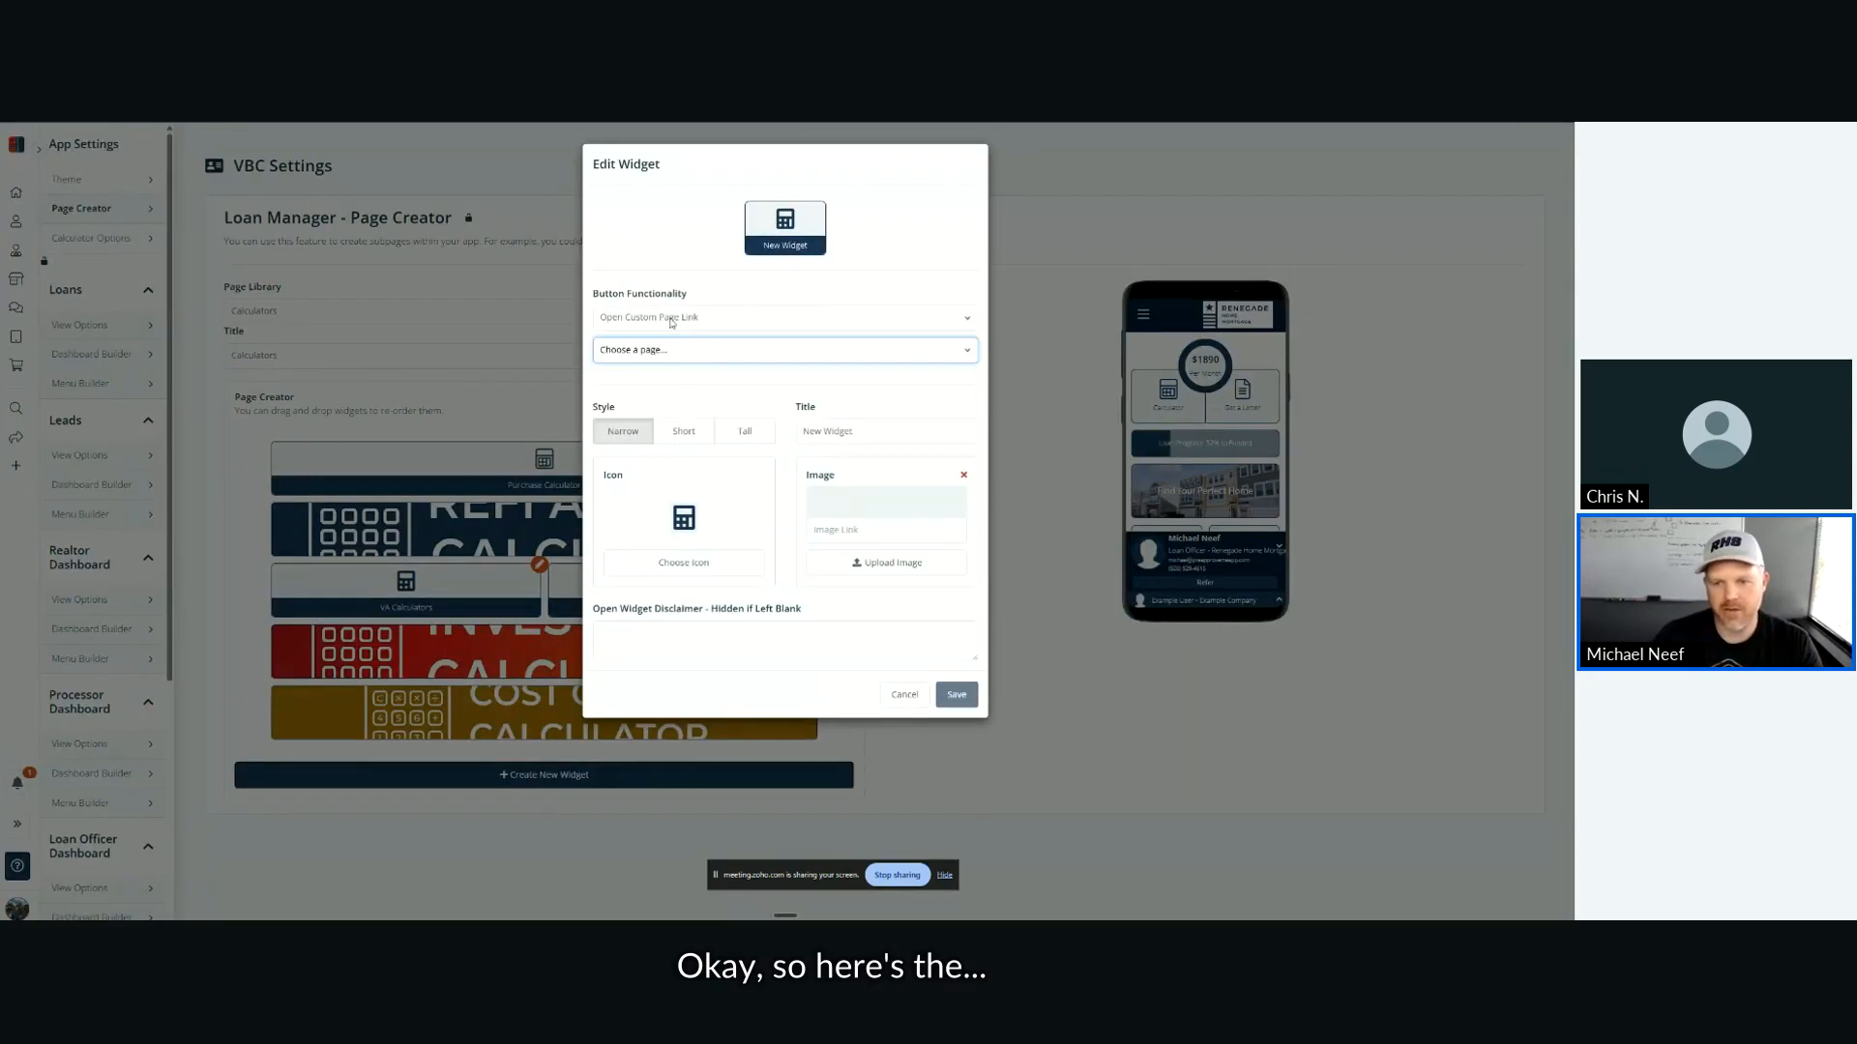
click(675, 350)
click(907, 694)
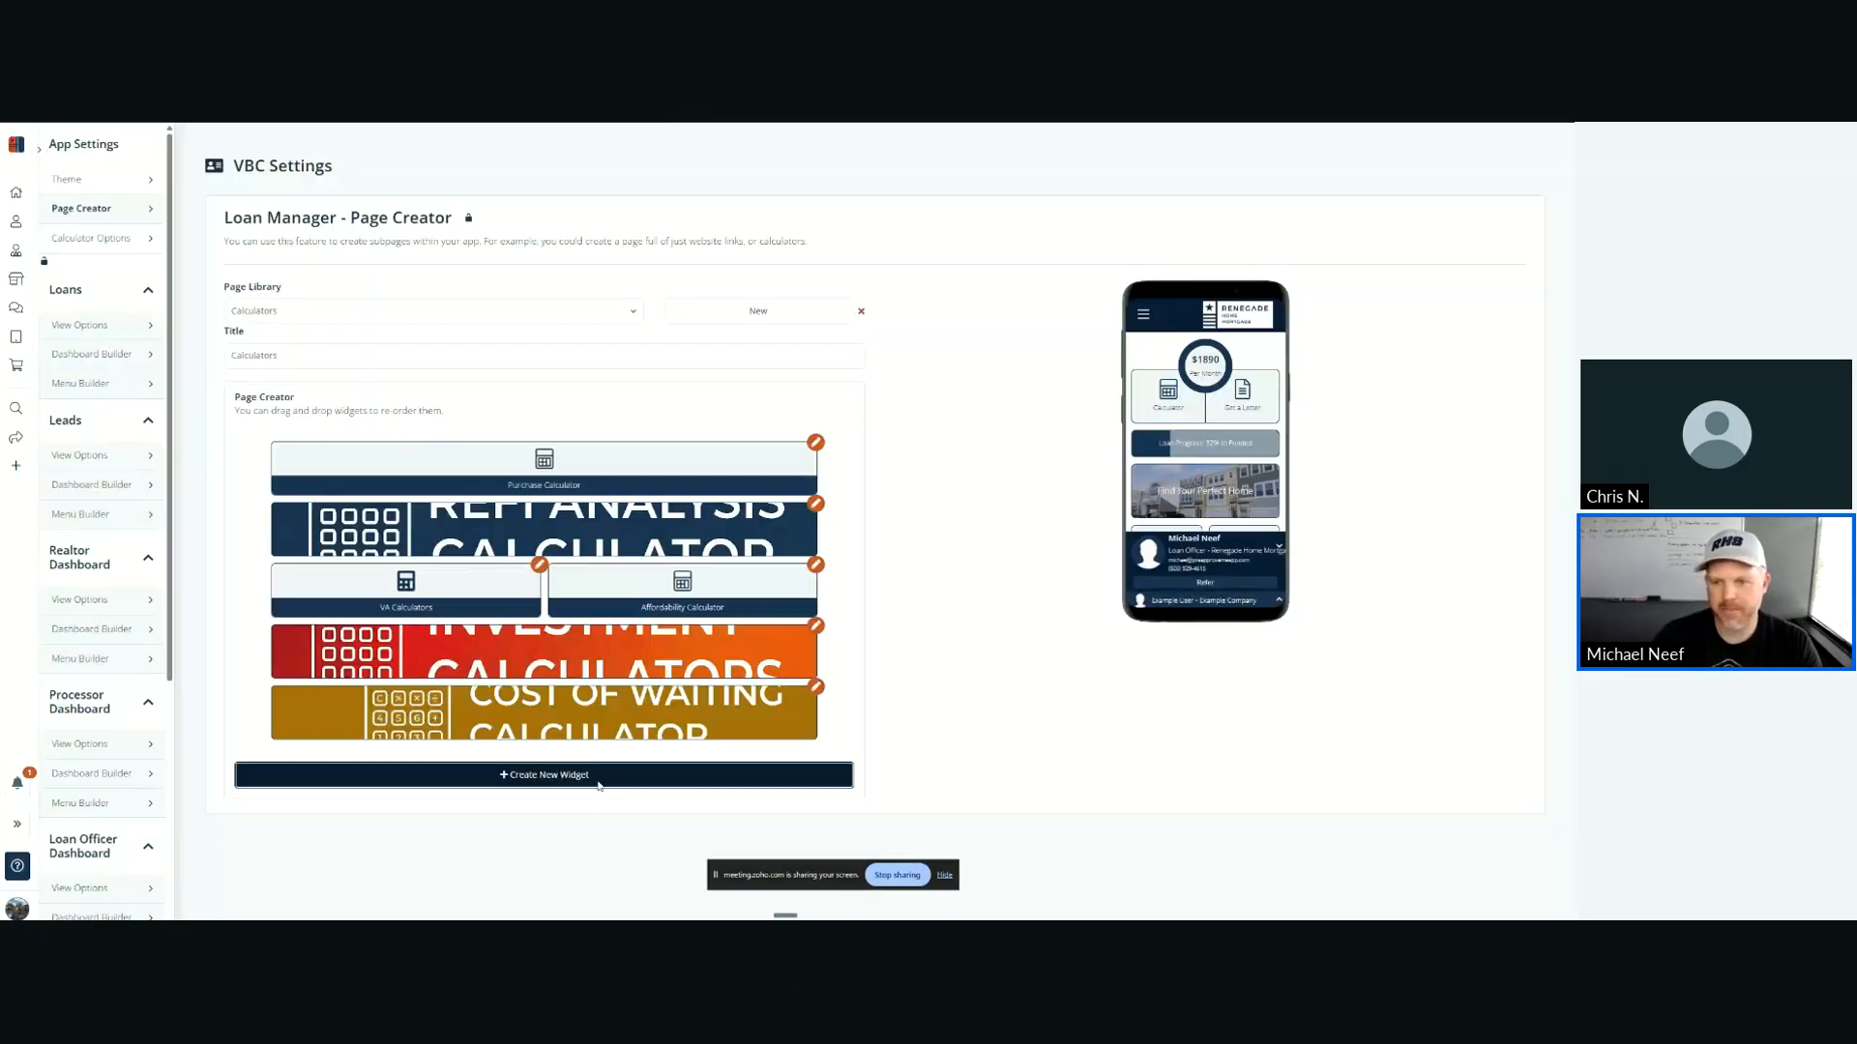
click(545, 775)
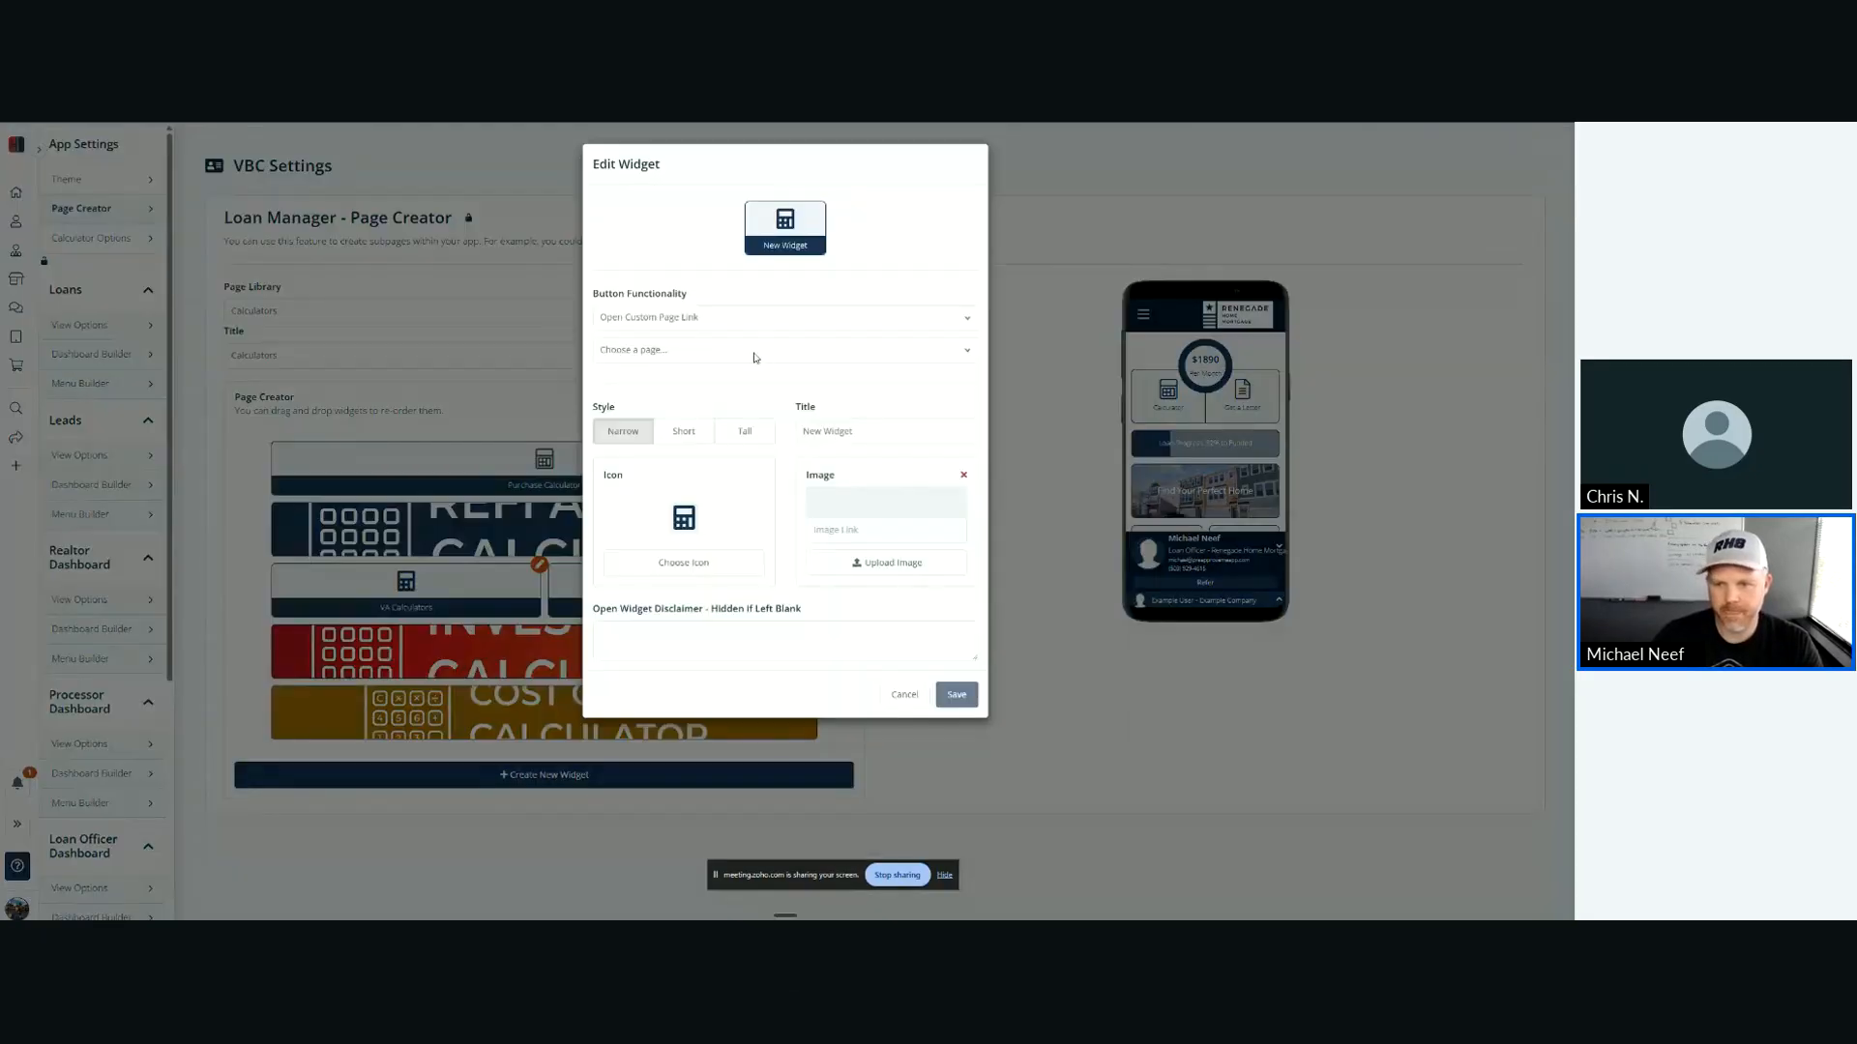
click(682, 317)
click(706, 507)
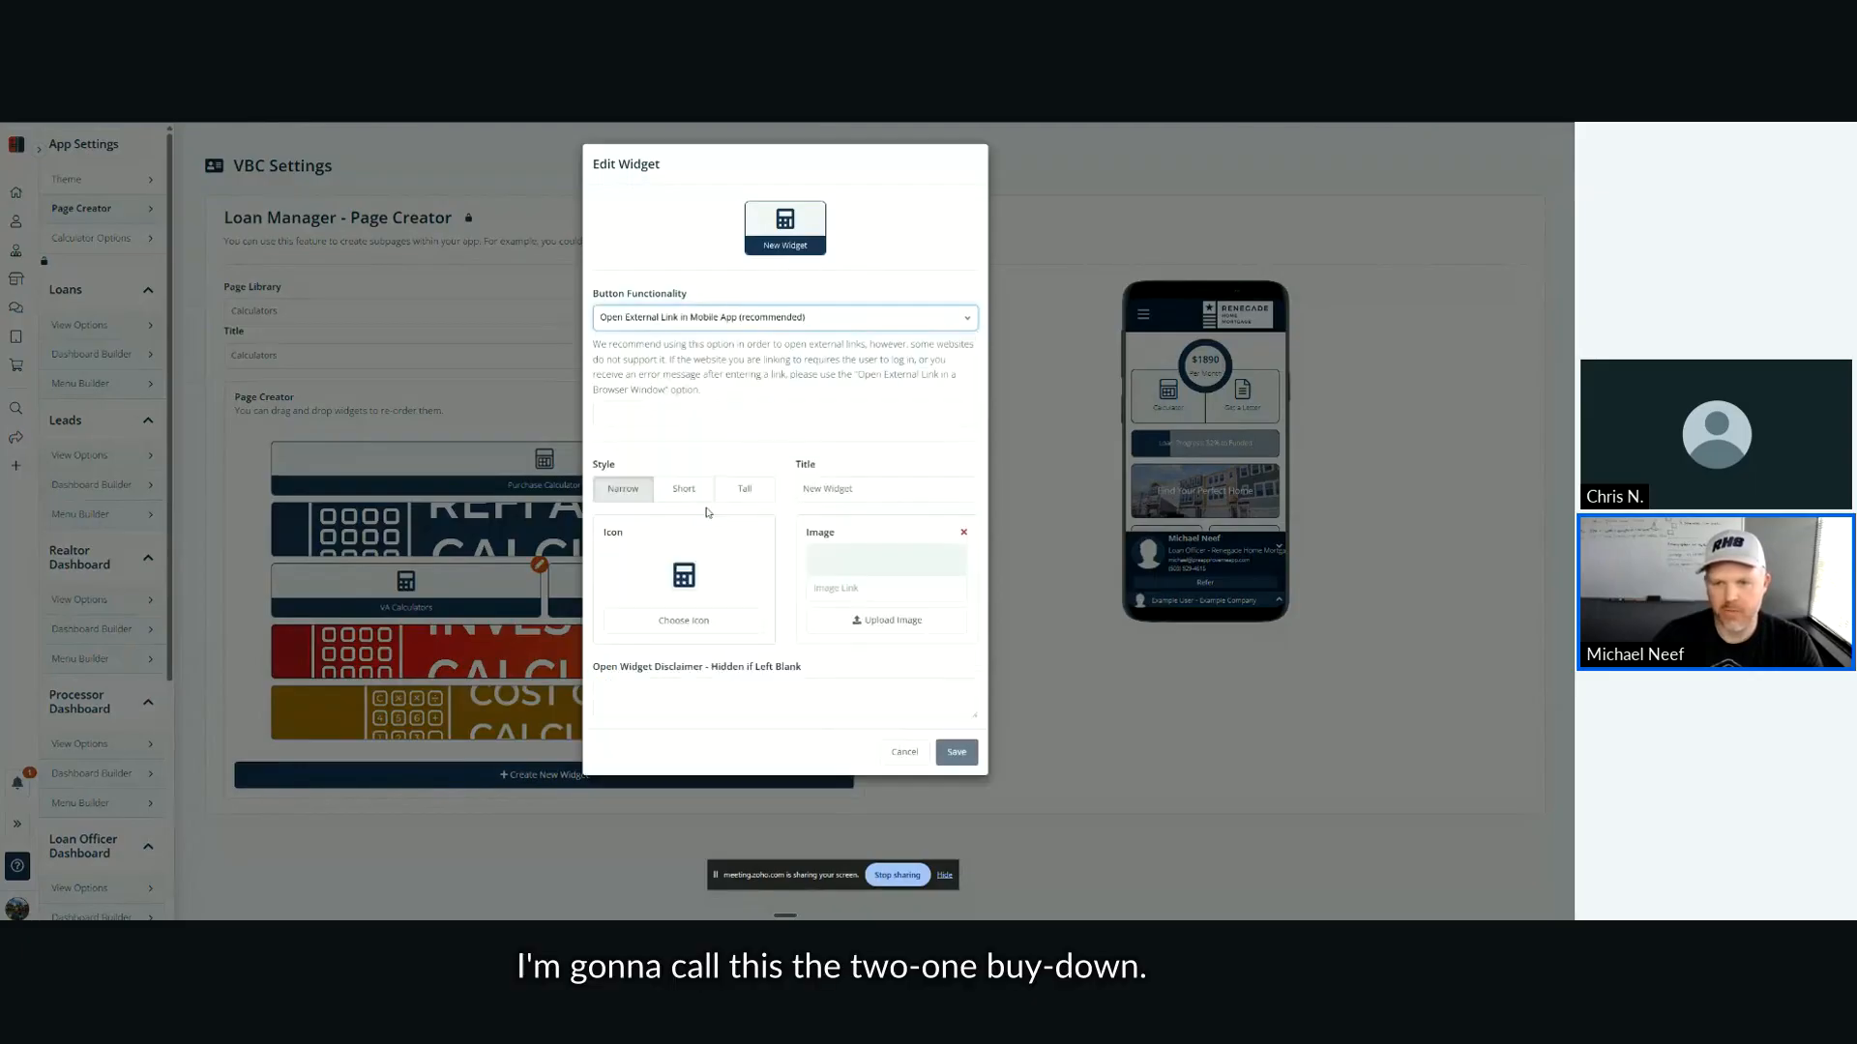
click(647, 414)
text(https://buydown-buddy-pro.lovable.app)
Step: Title the widget "2 - 1 Buy Down Calc" with the Tall style and save it to the Calculators page
drag(856, 490, 728, 492)
text(2)
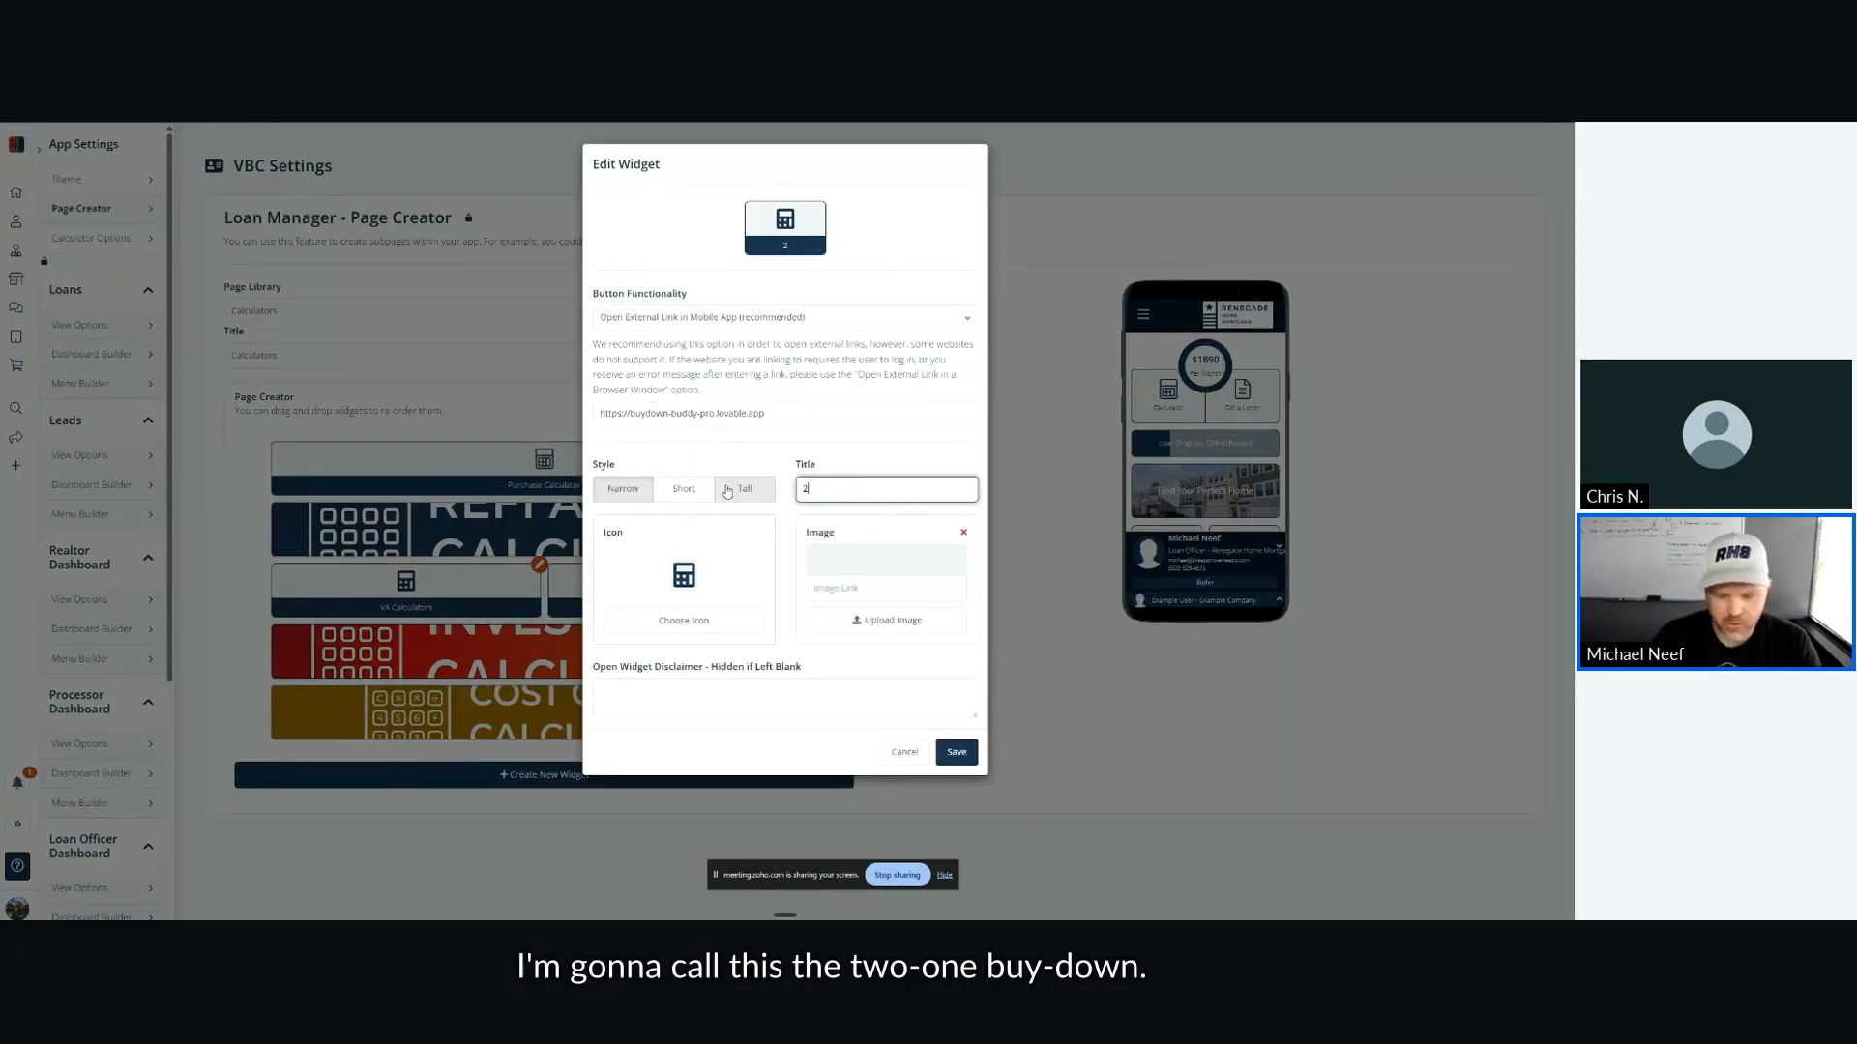
text(-)
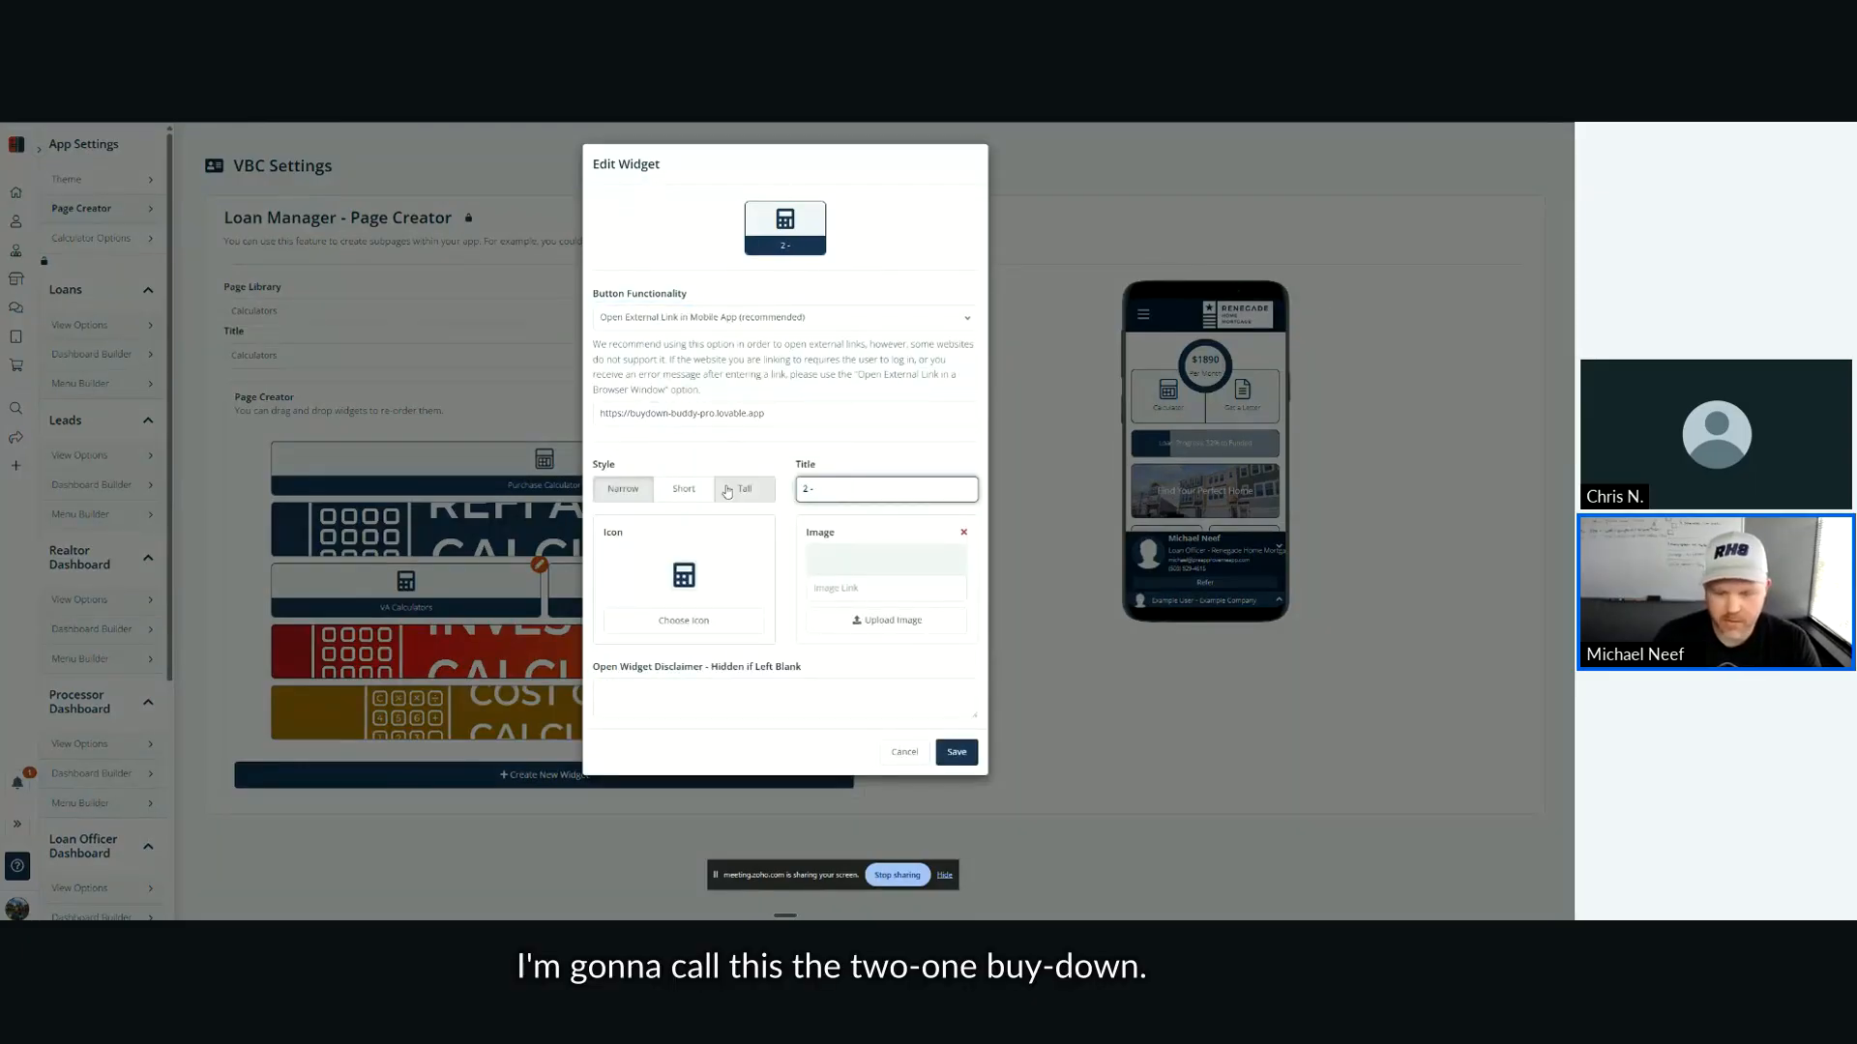
text(2 1 Buyer)
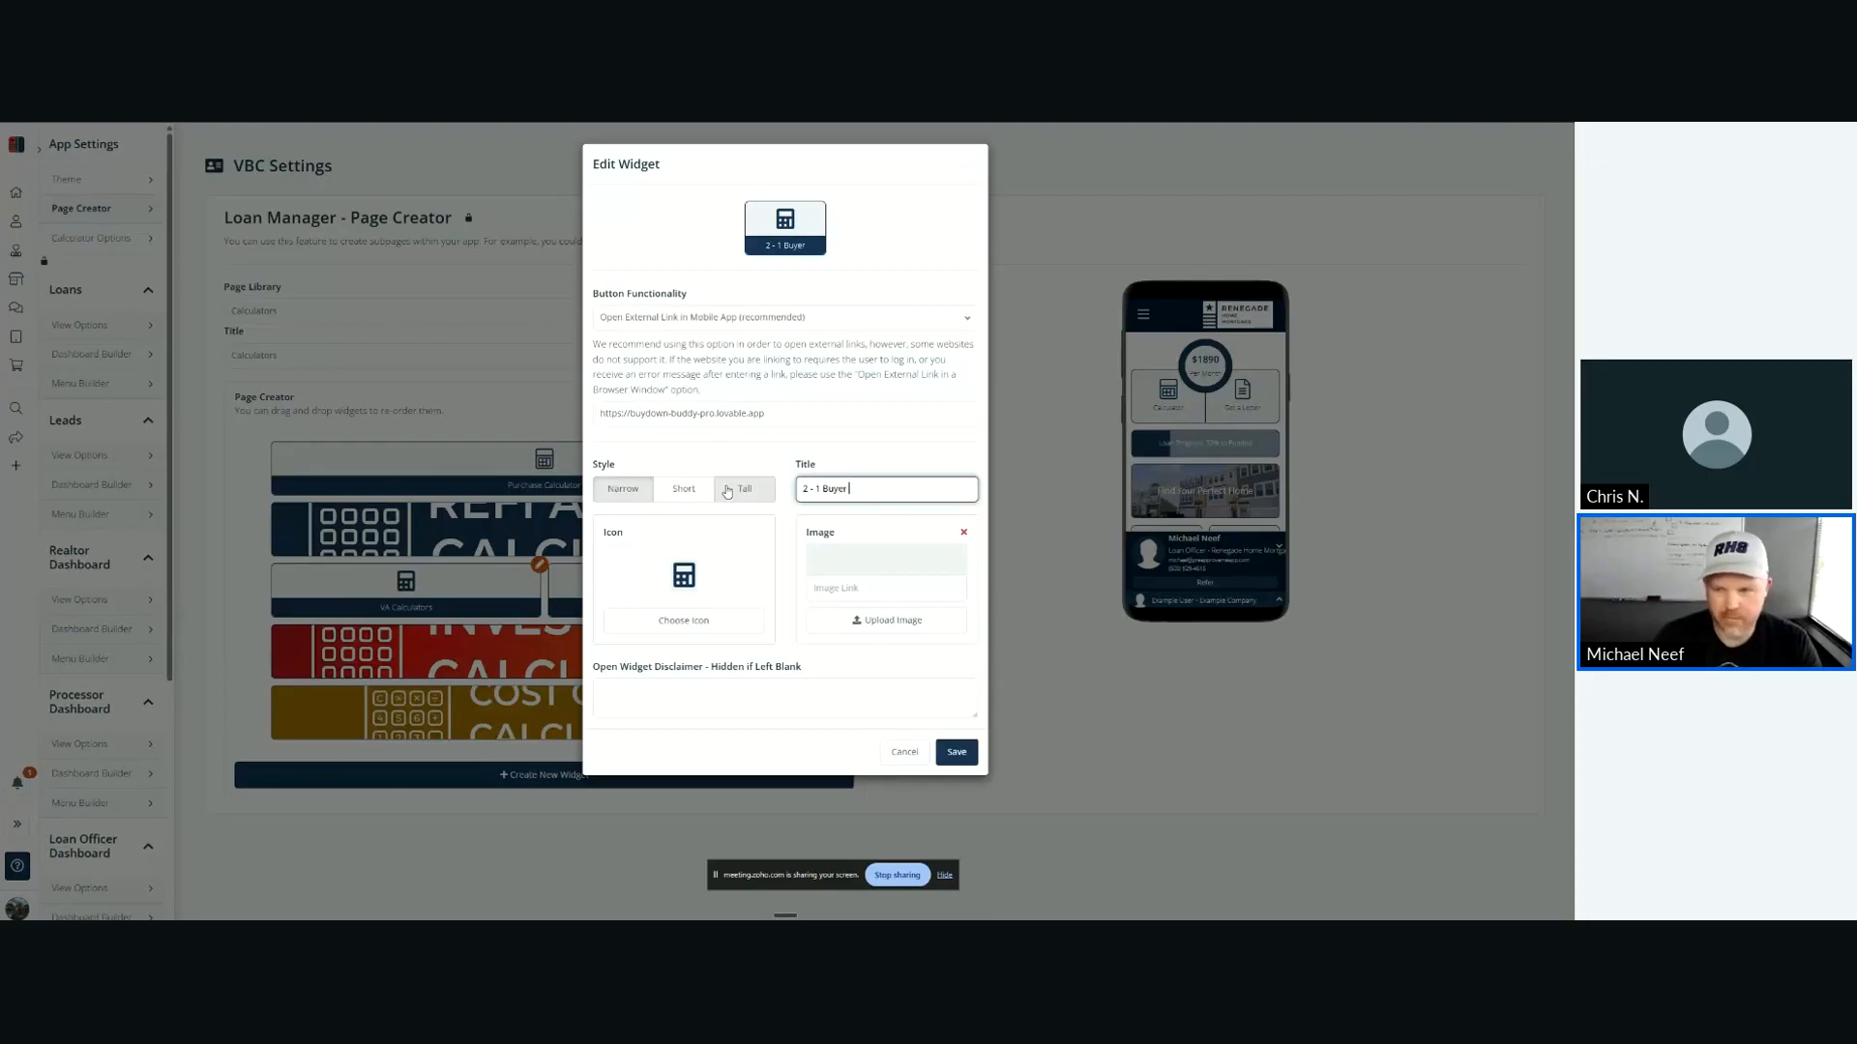
key(BackSpace)
key(BackSpace)
text(D)
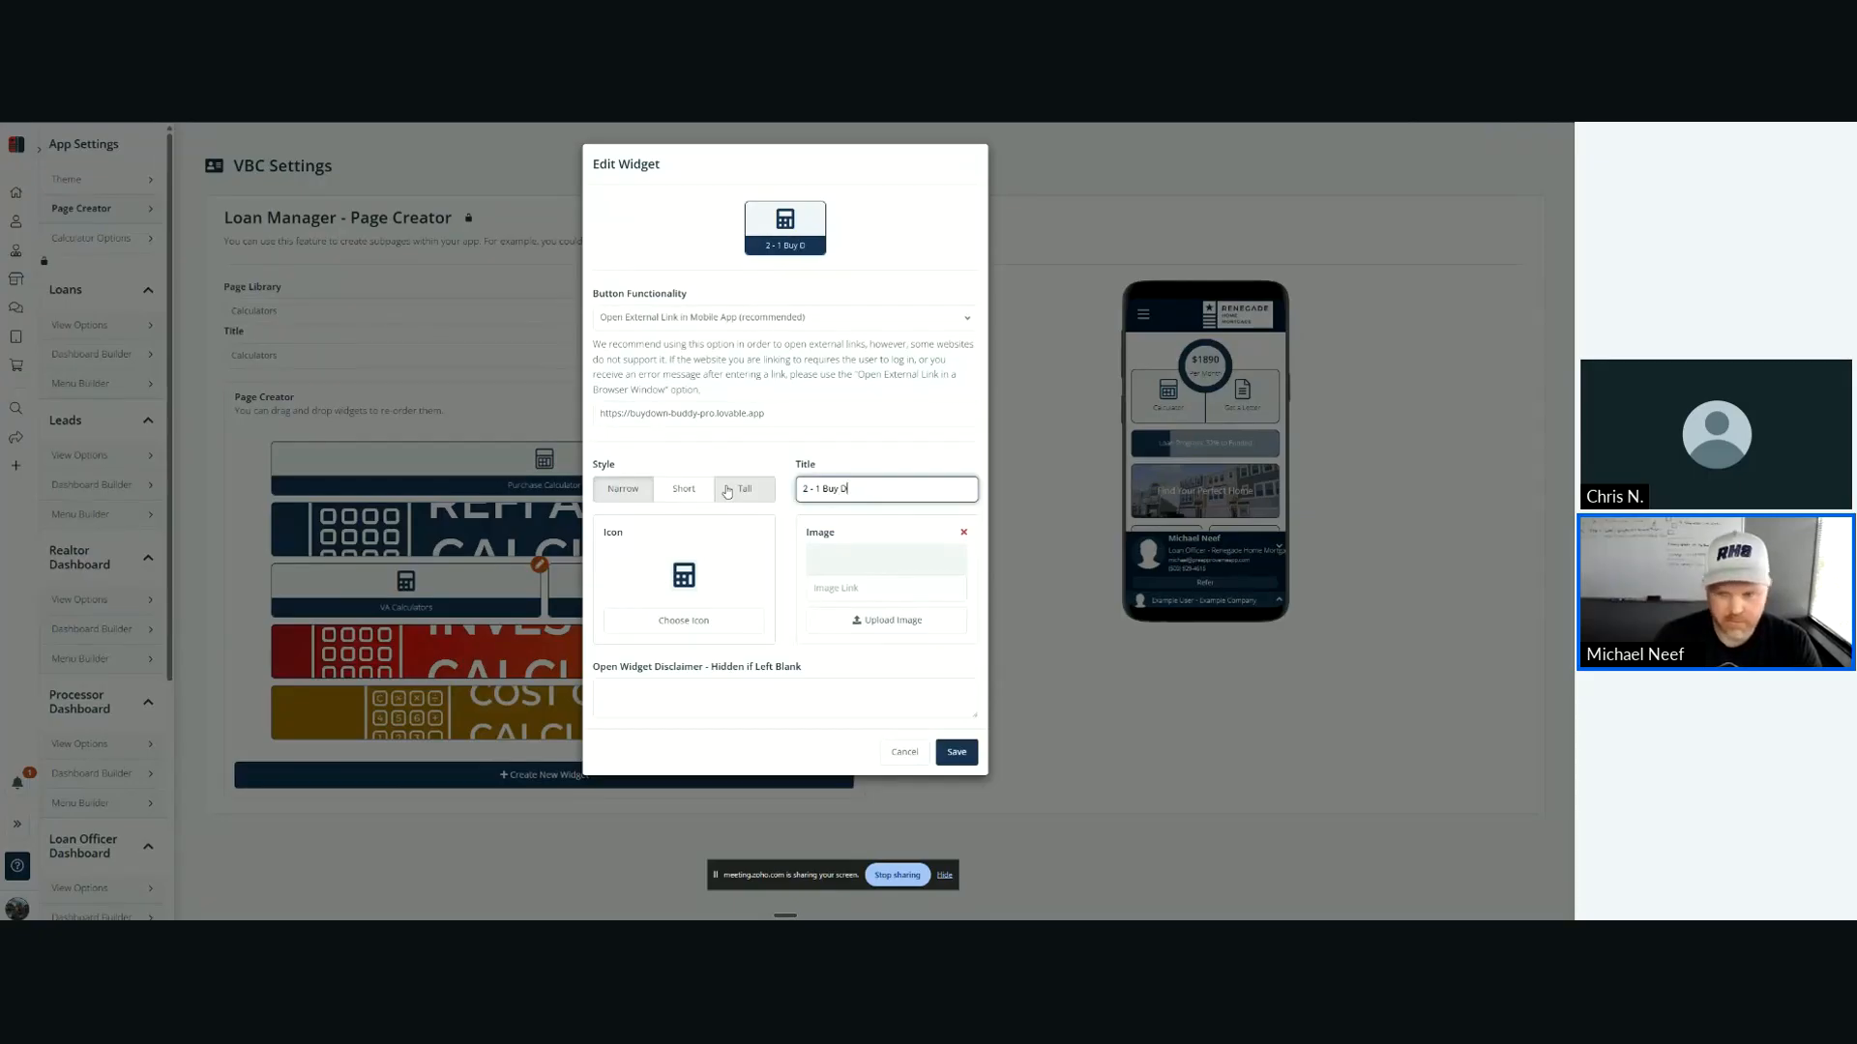
text(own Cal)
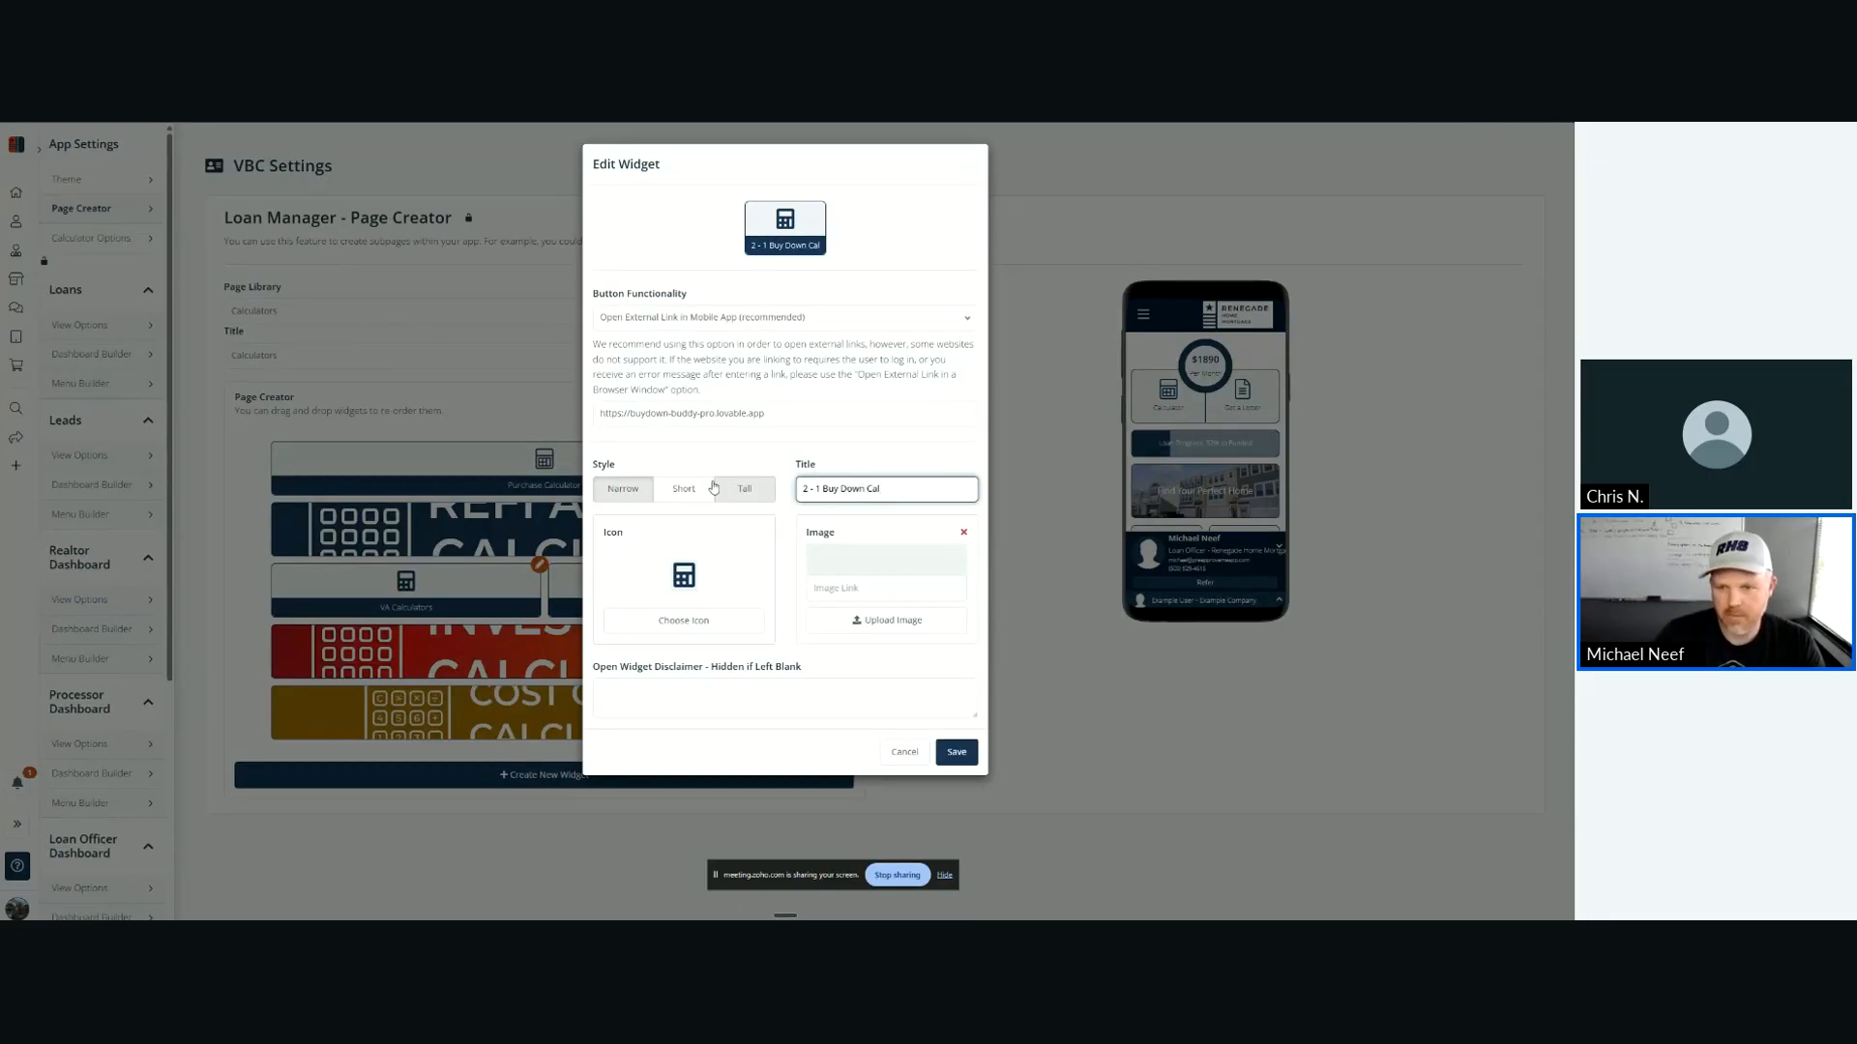
click(743, 488)
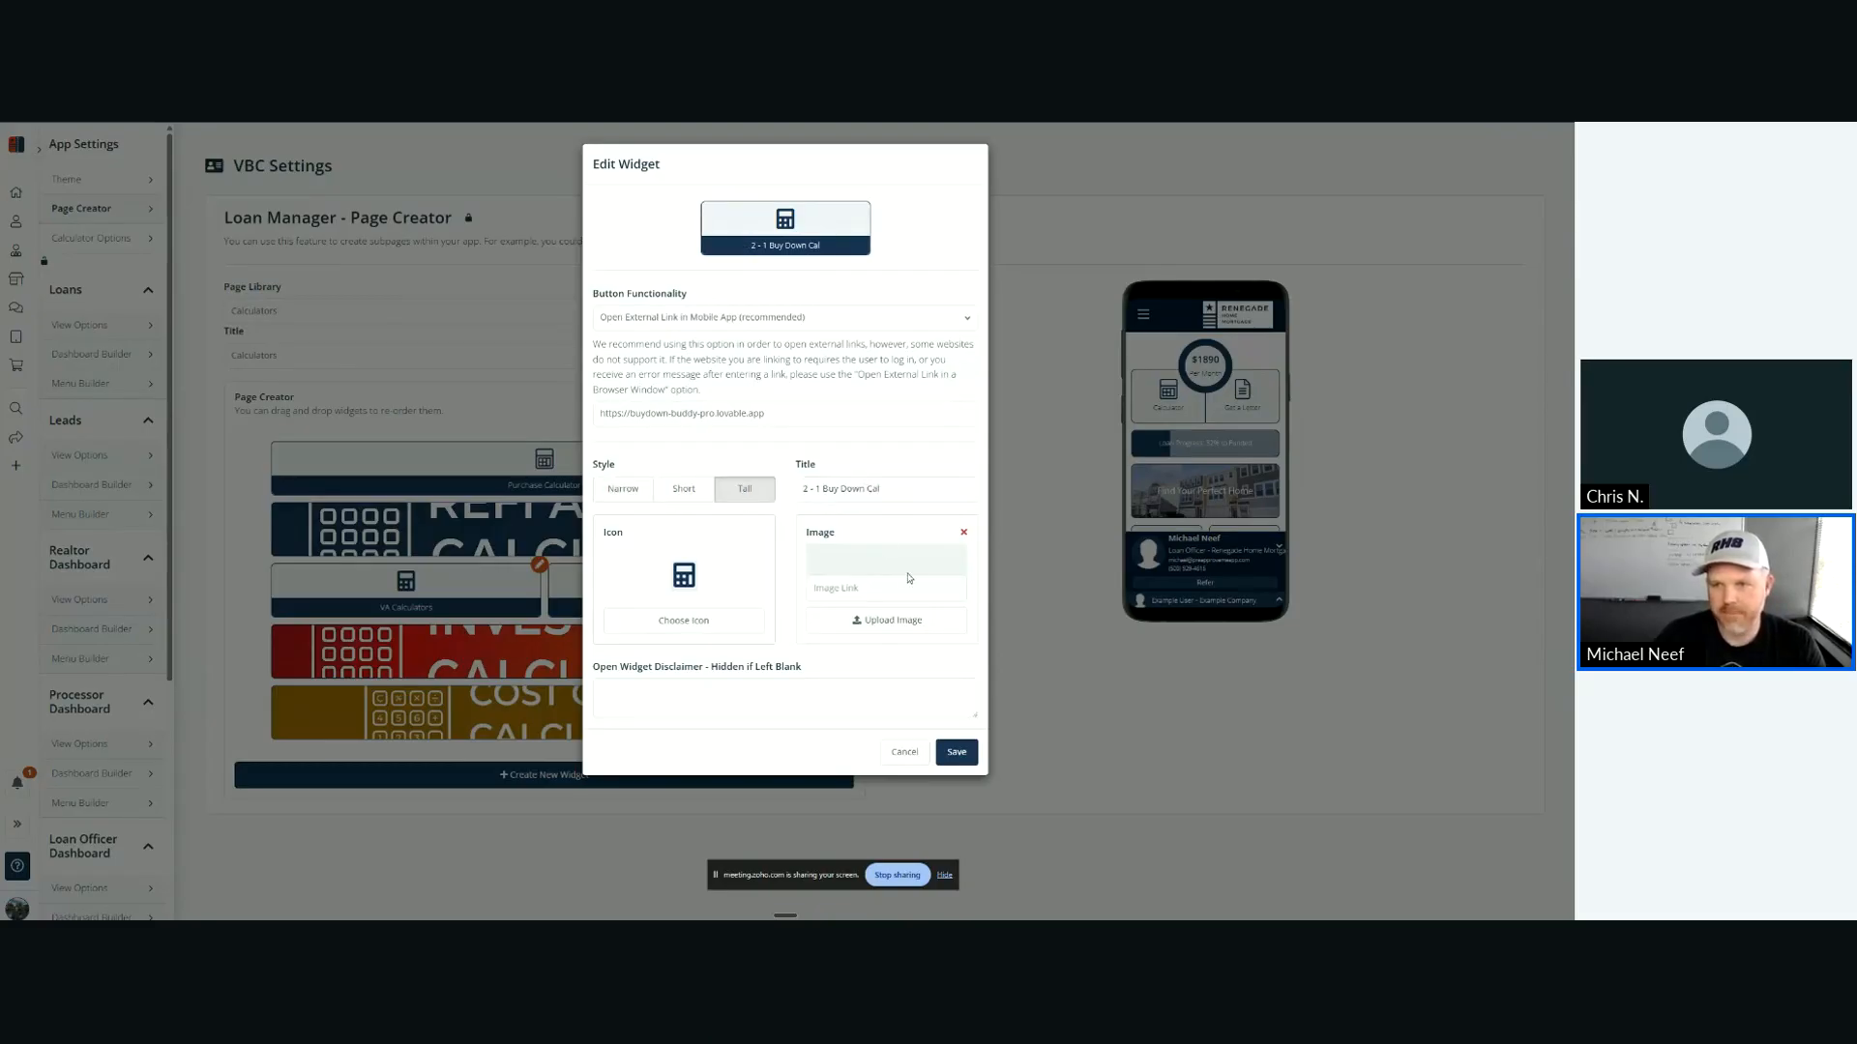
click(883, 488)
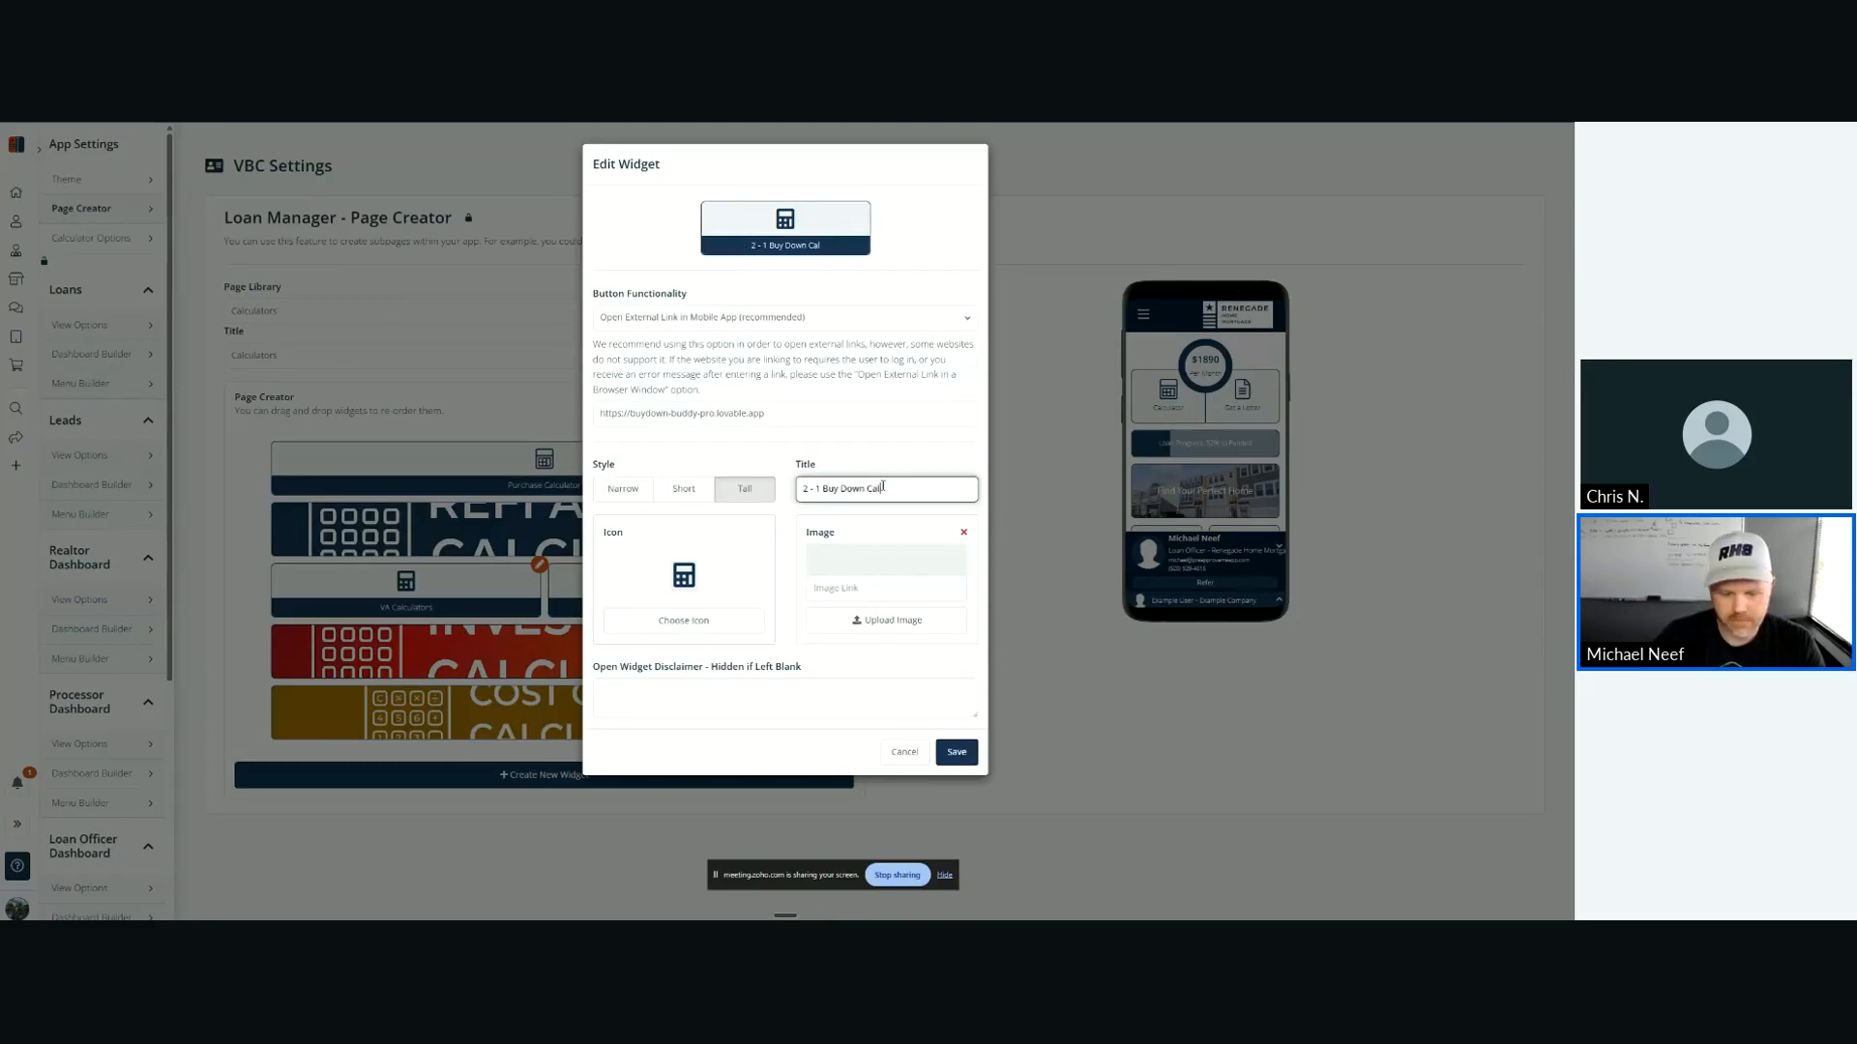
text(c)
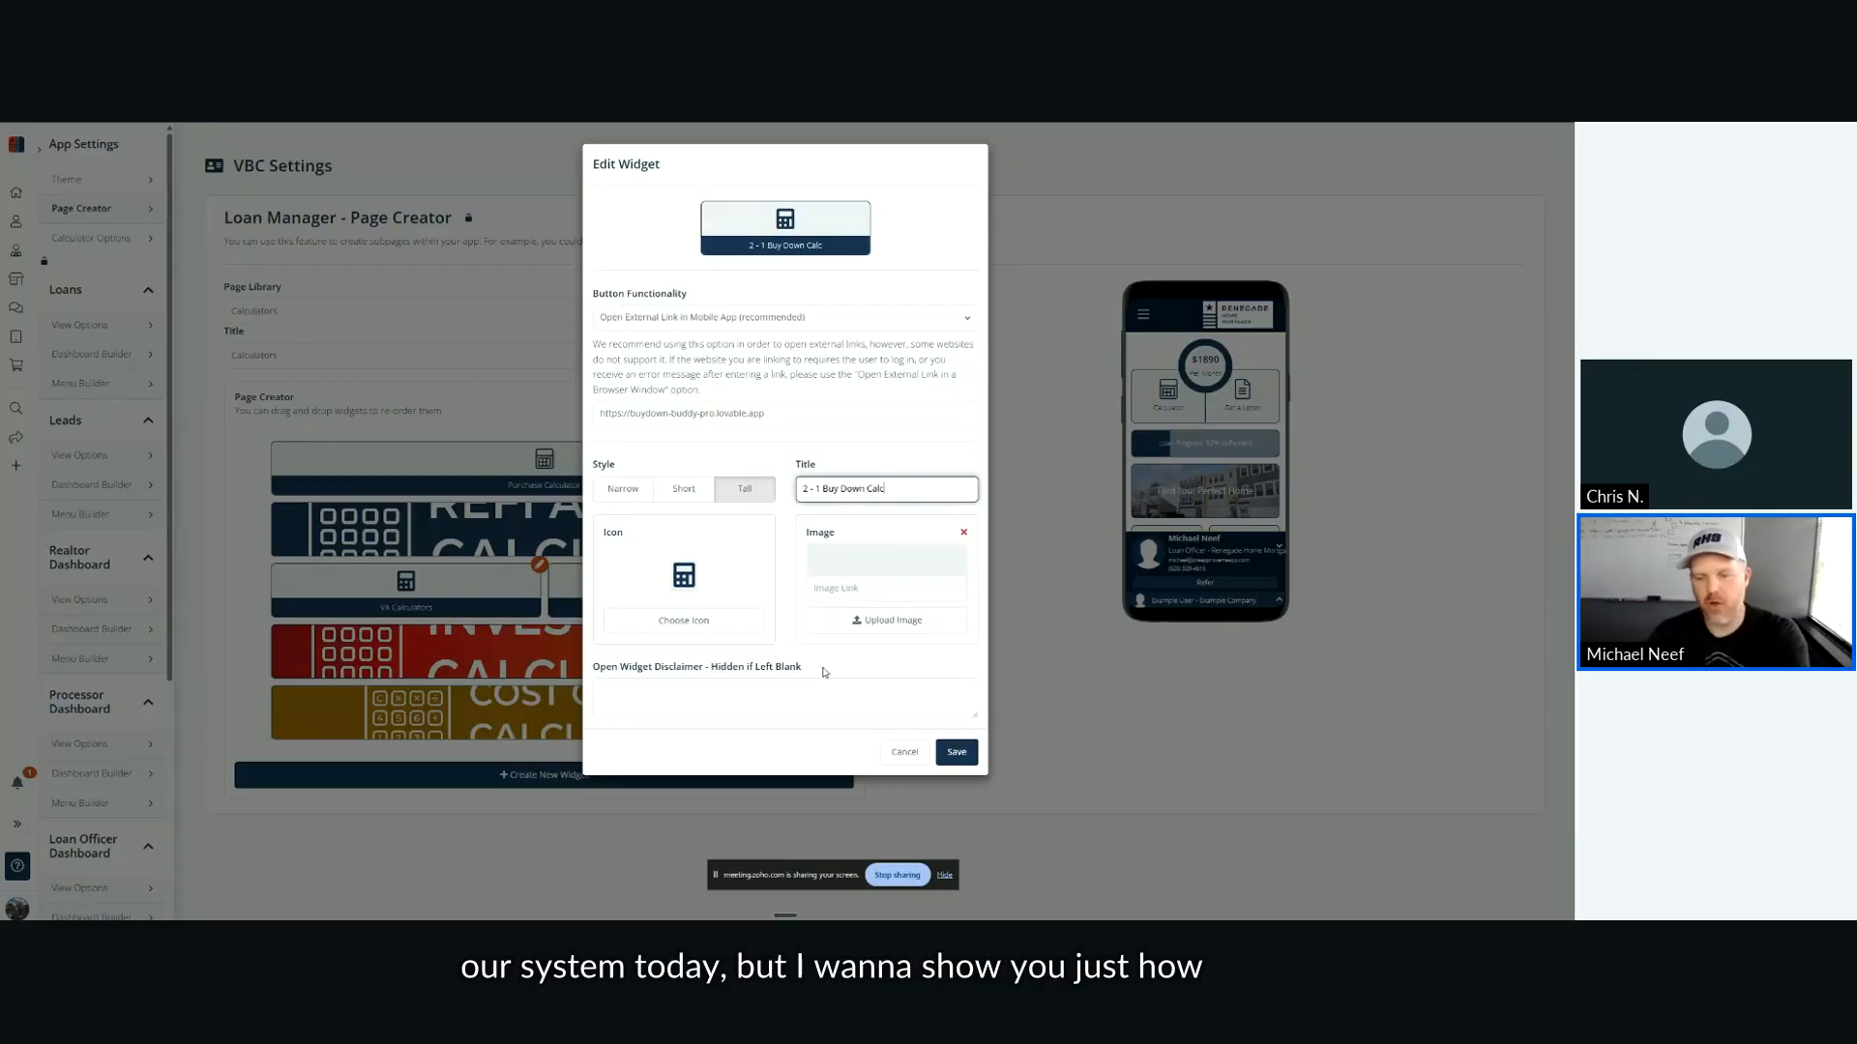
click(956, 752)
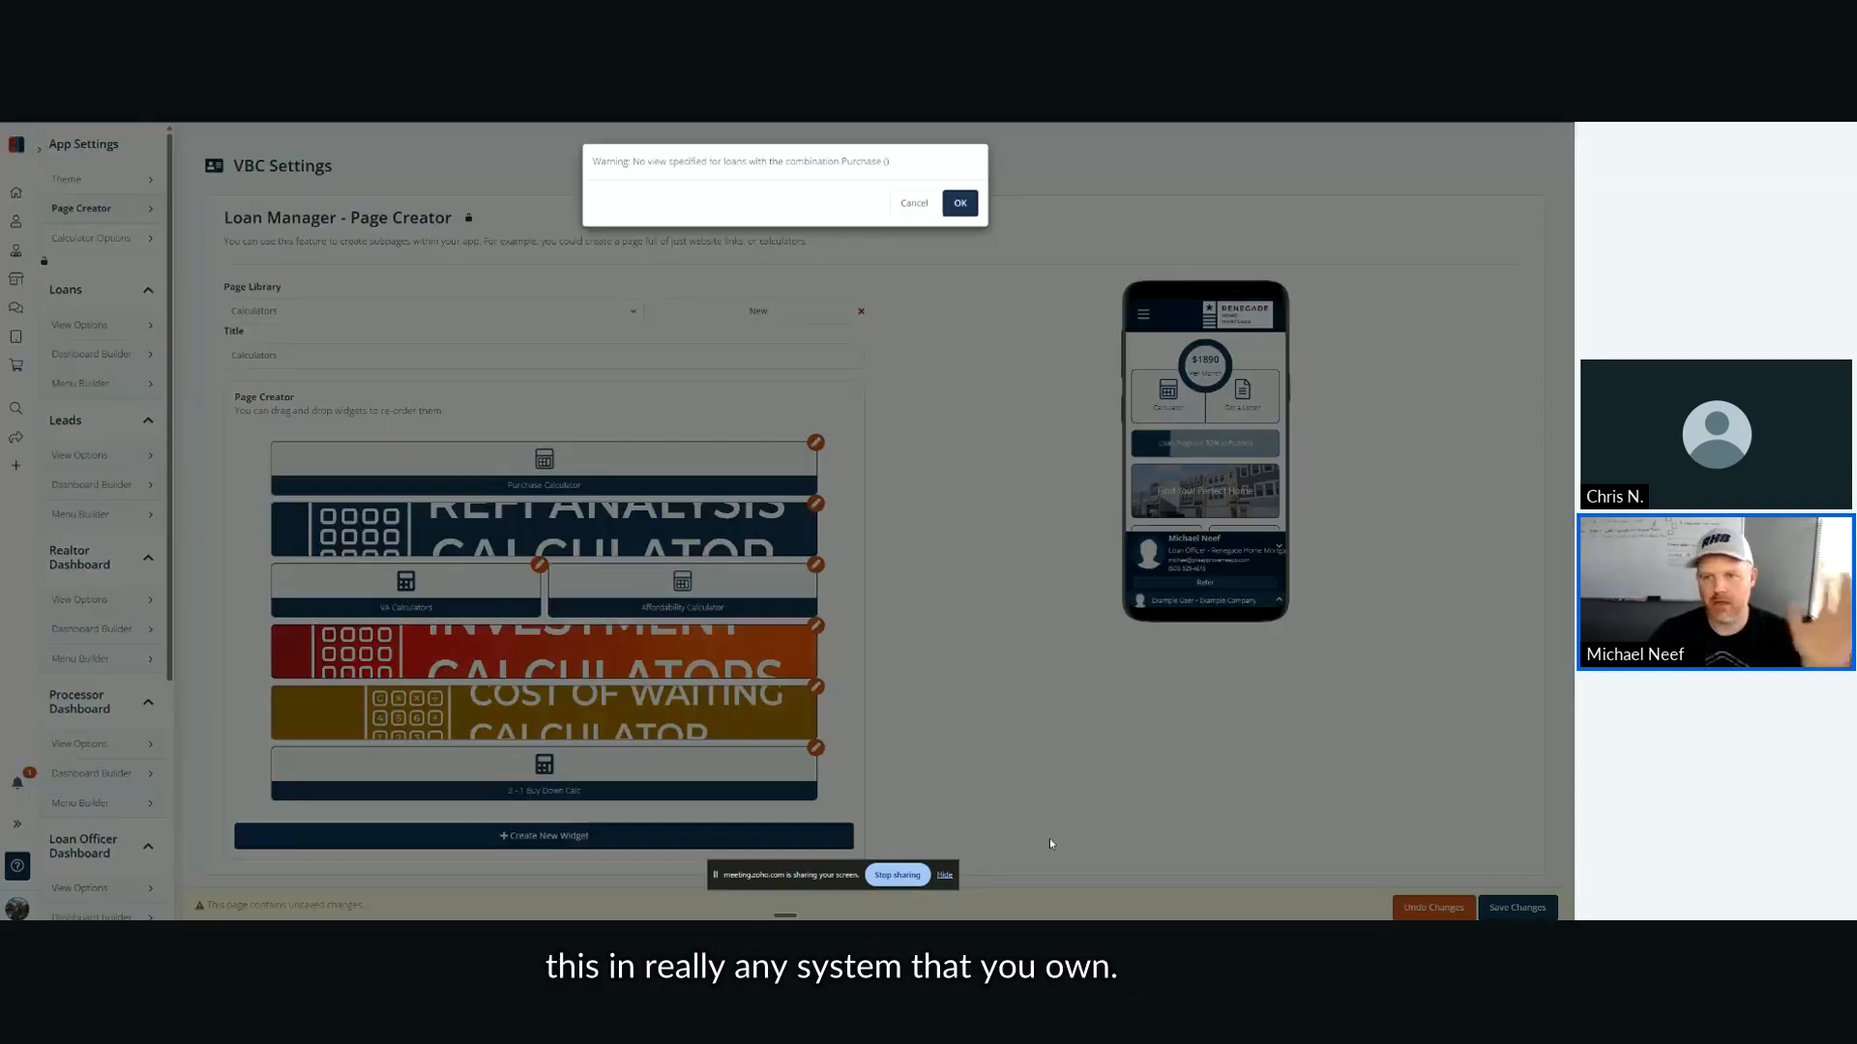
click(961, 188)
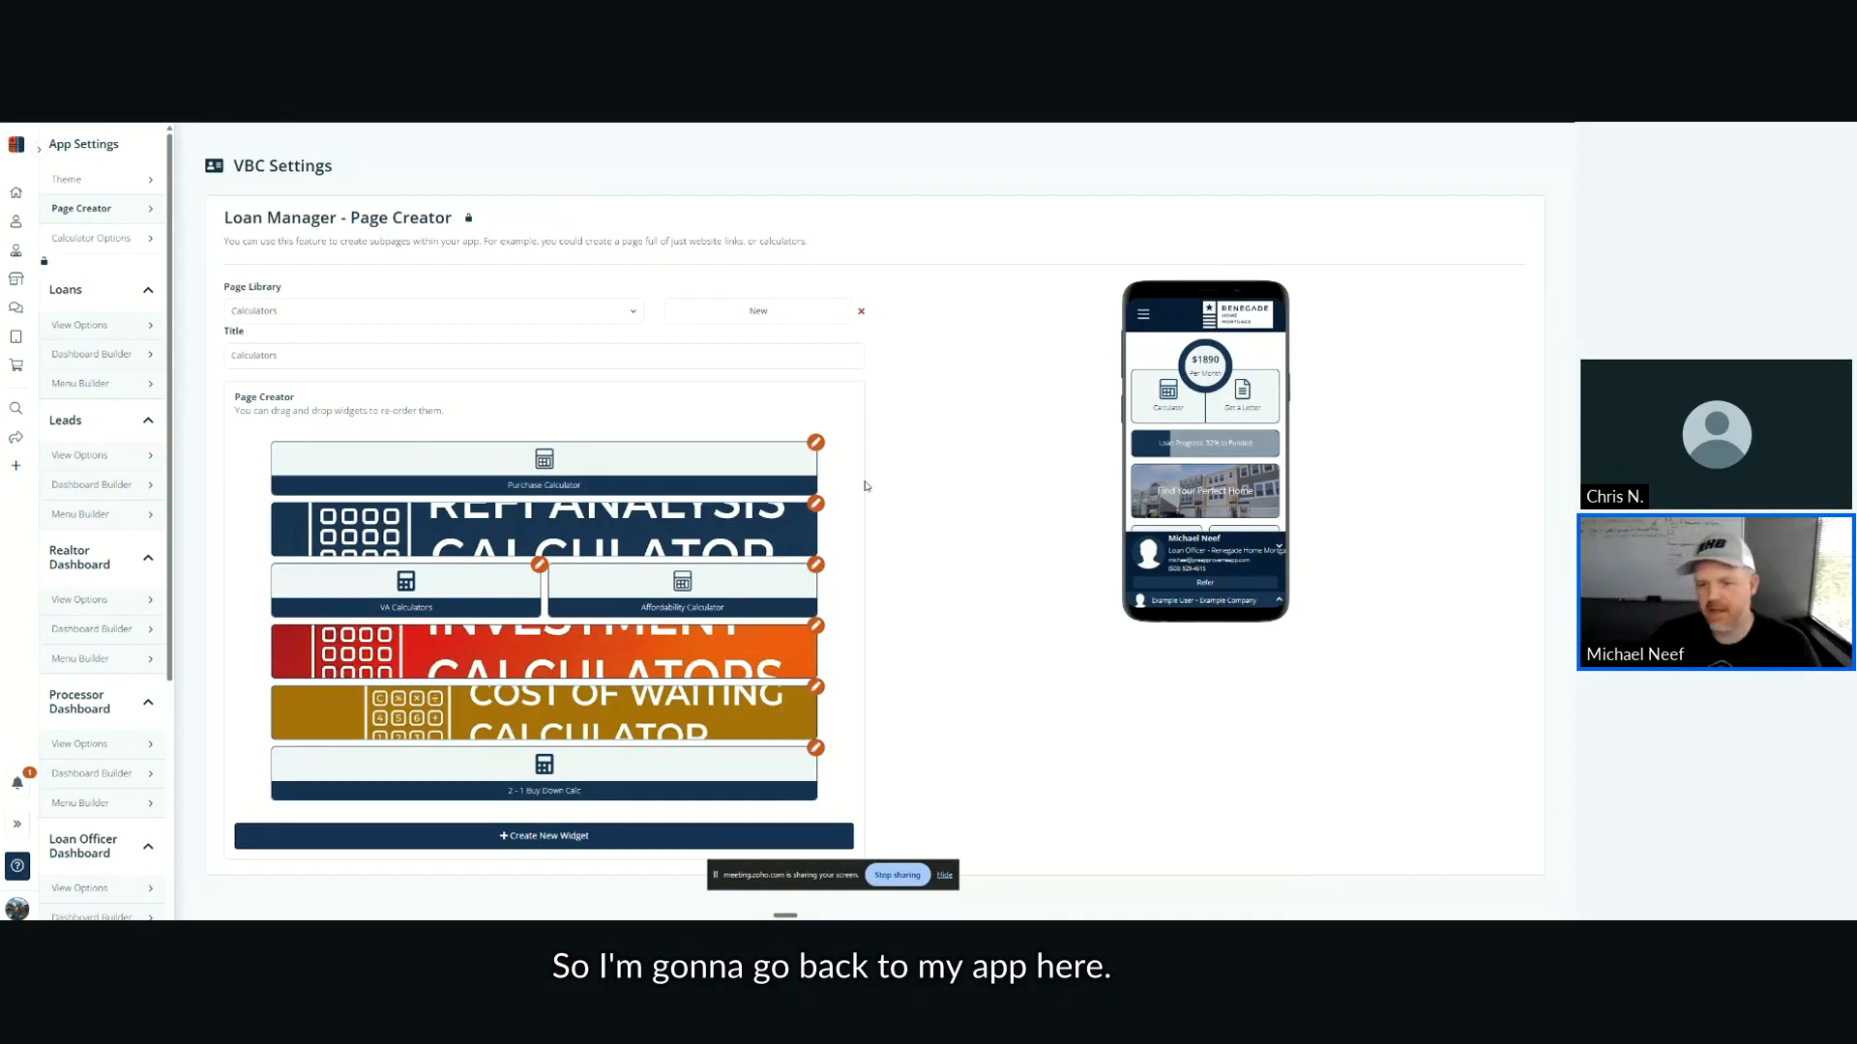
Step: Switch to the mirrored mobile app and test the 2 - 1 Buy Down Calc widget from its Calculators page
key(alt+Tab)
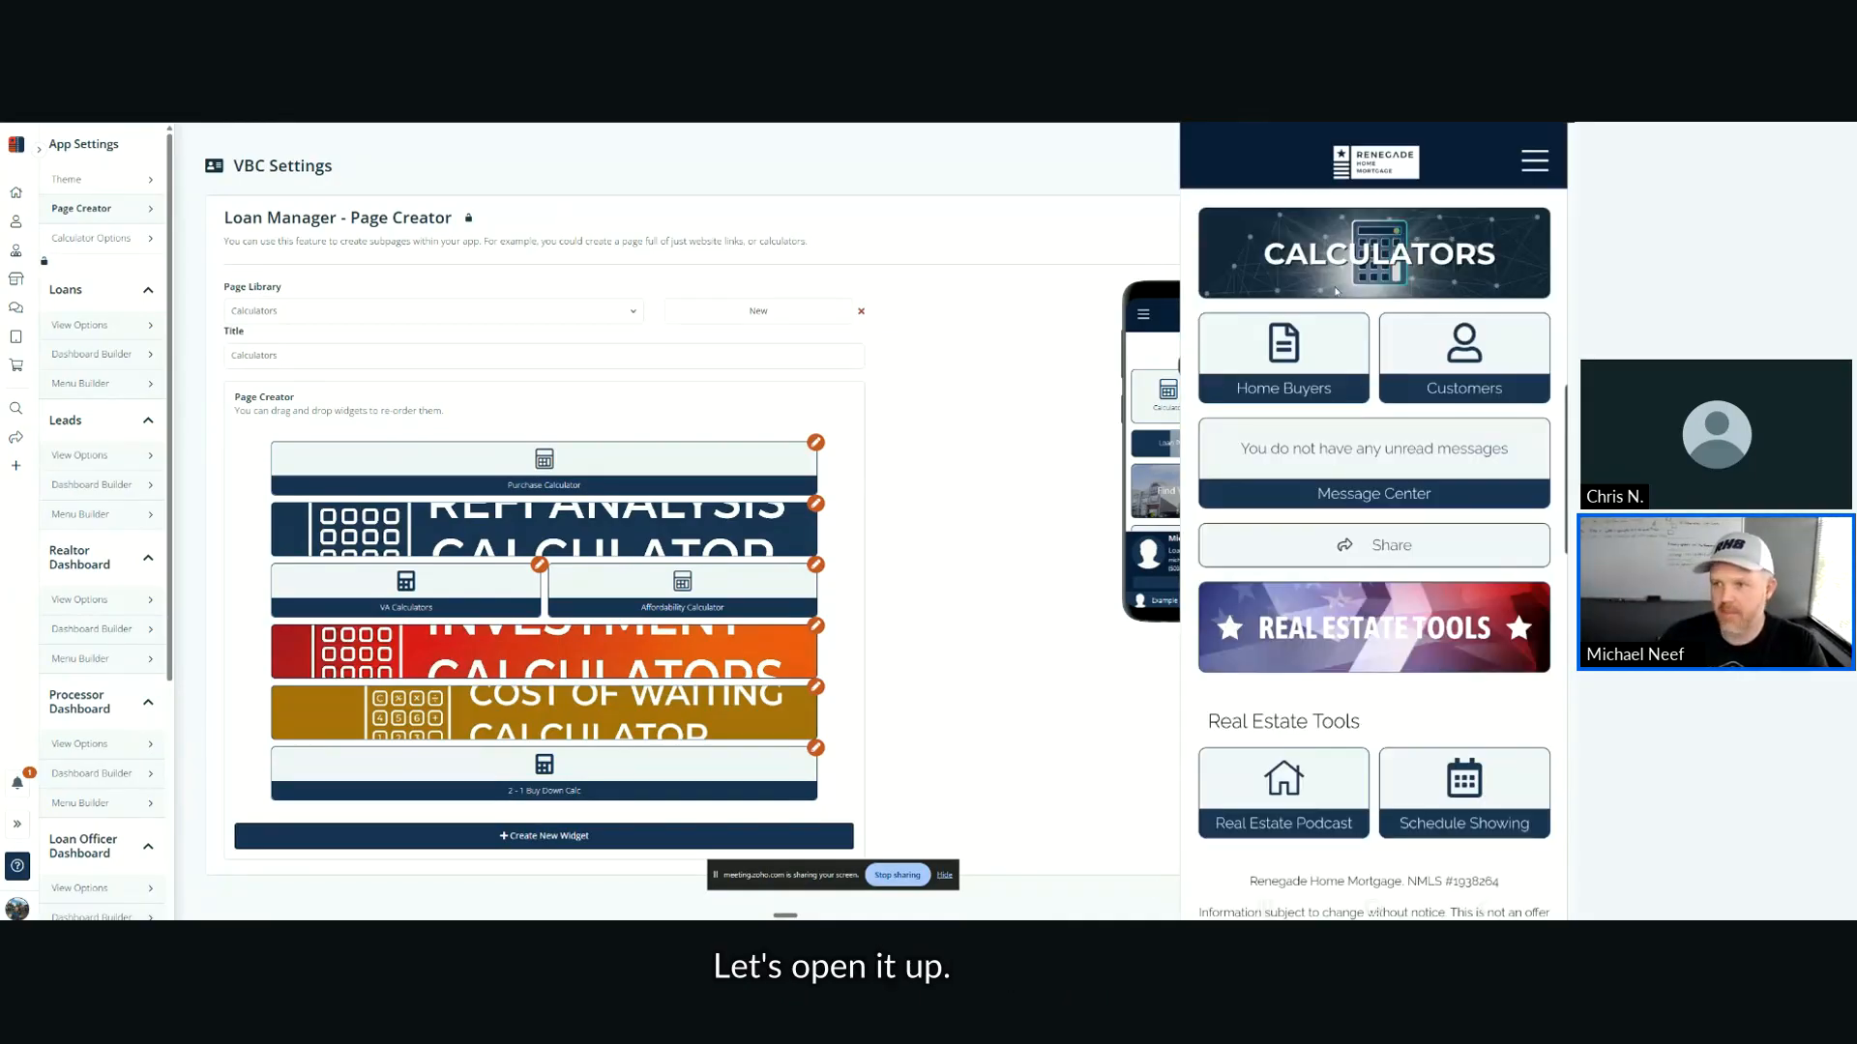
click(1378, 256)
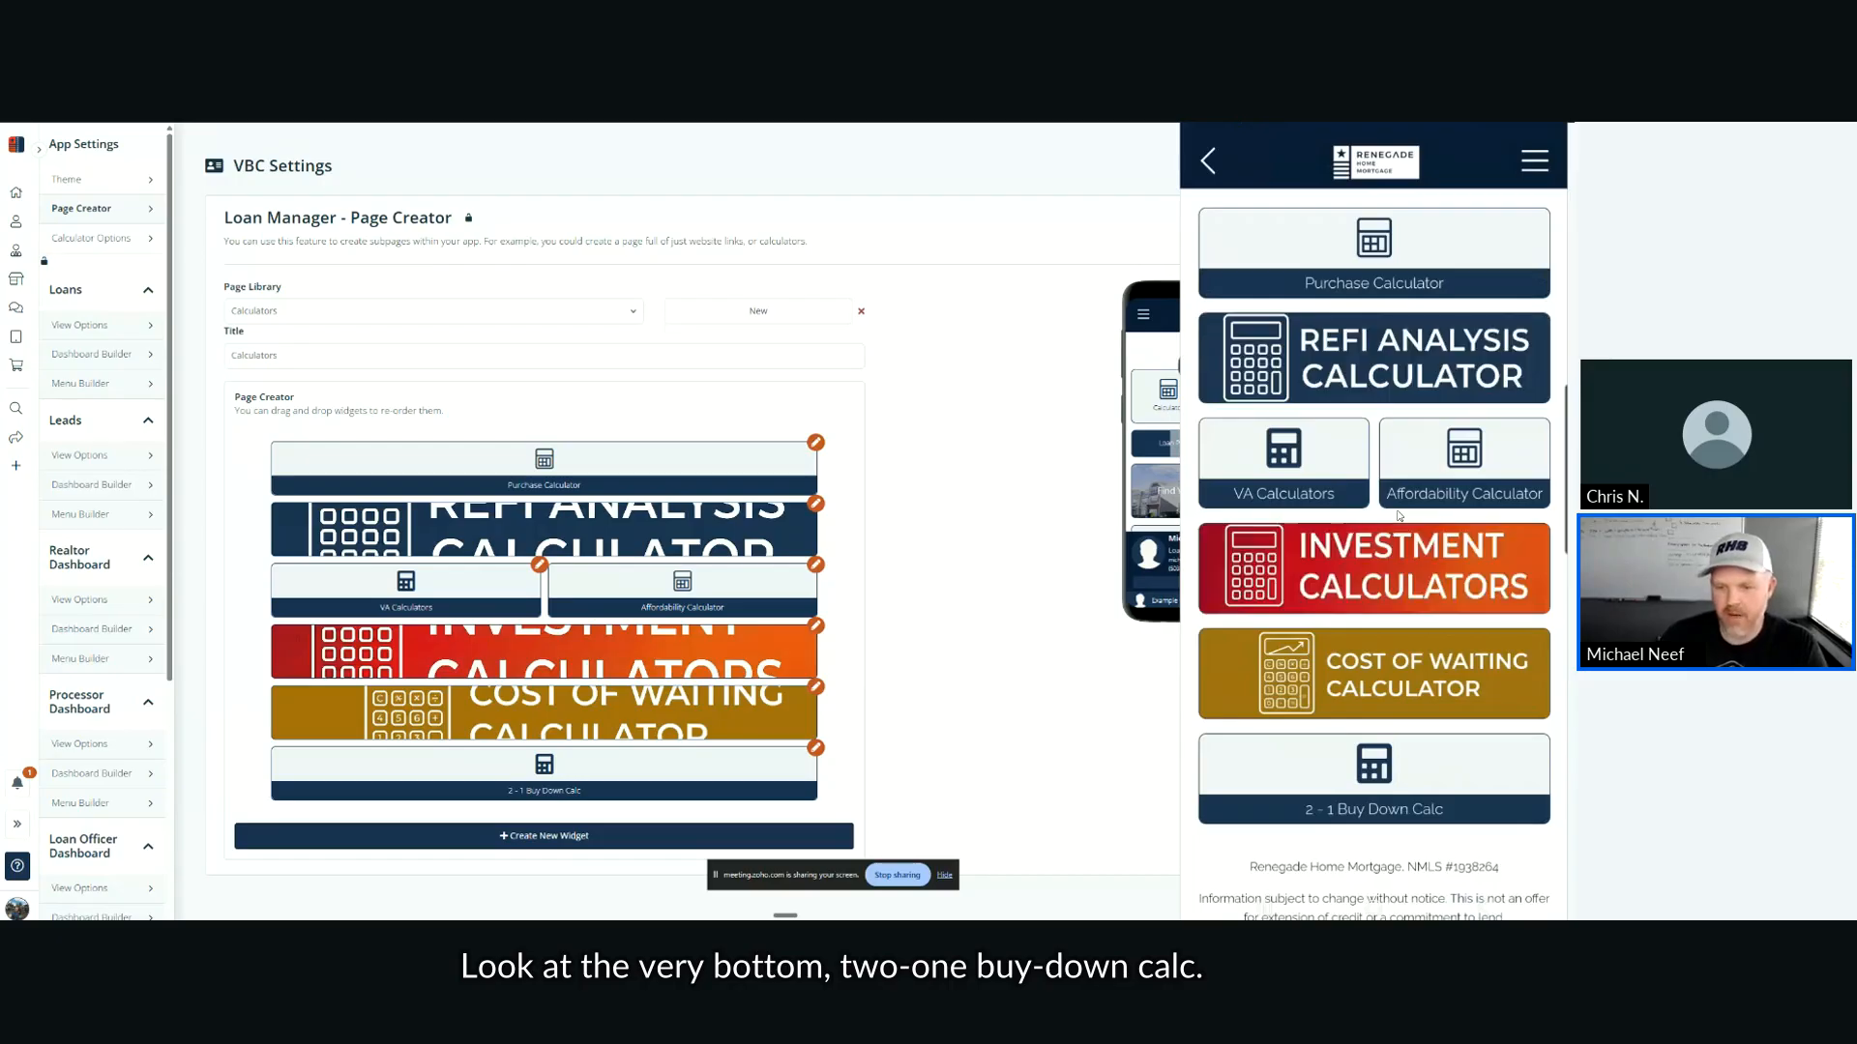
click(1357, 771)
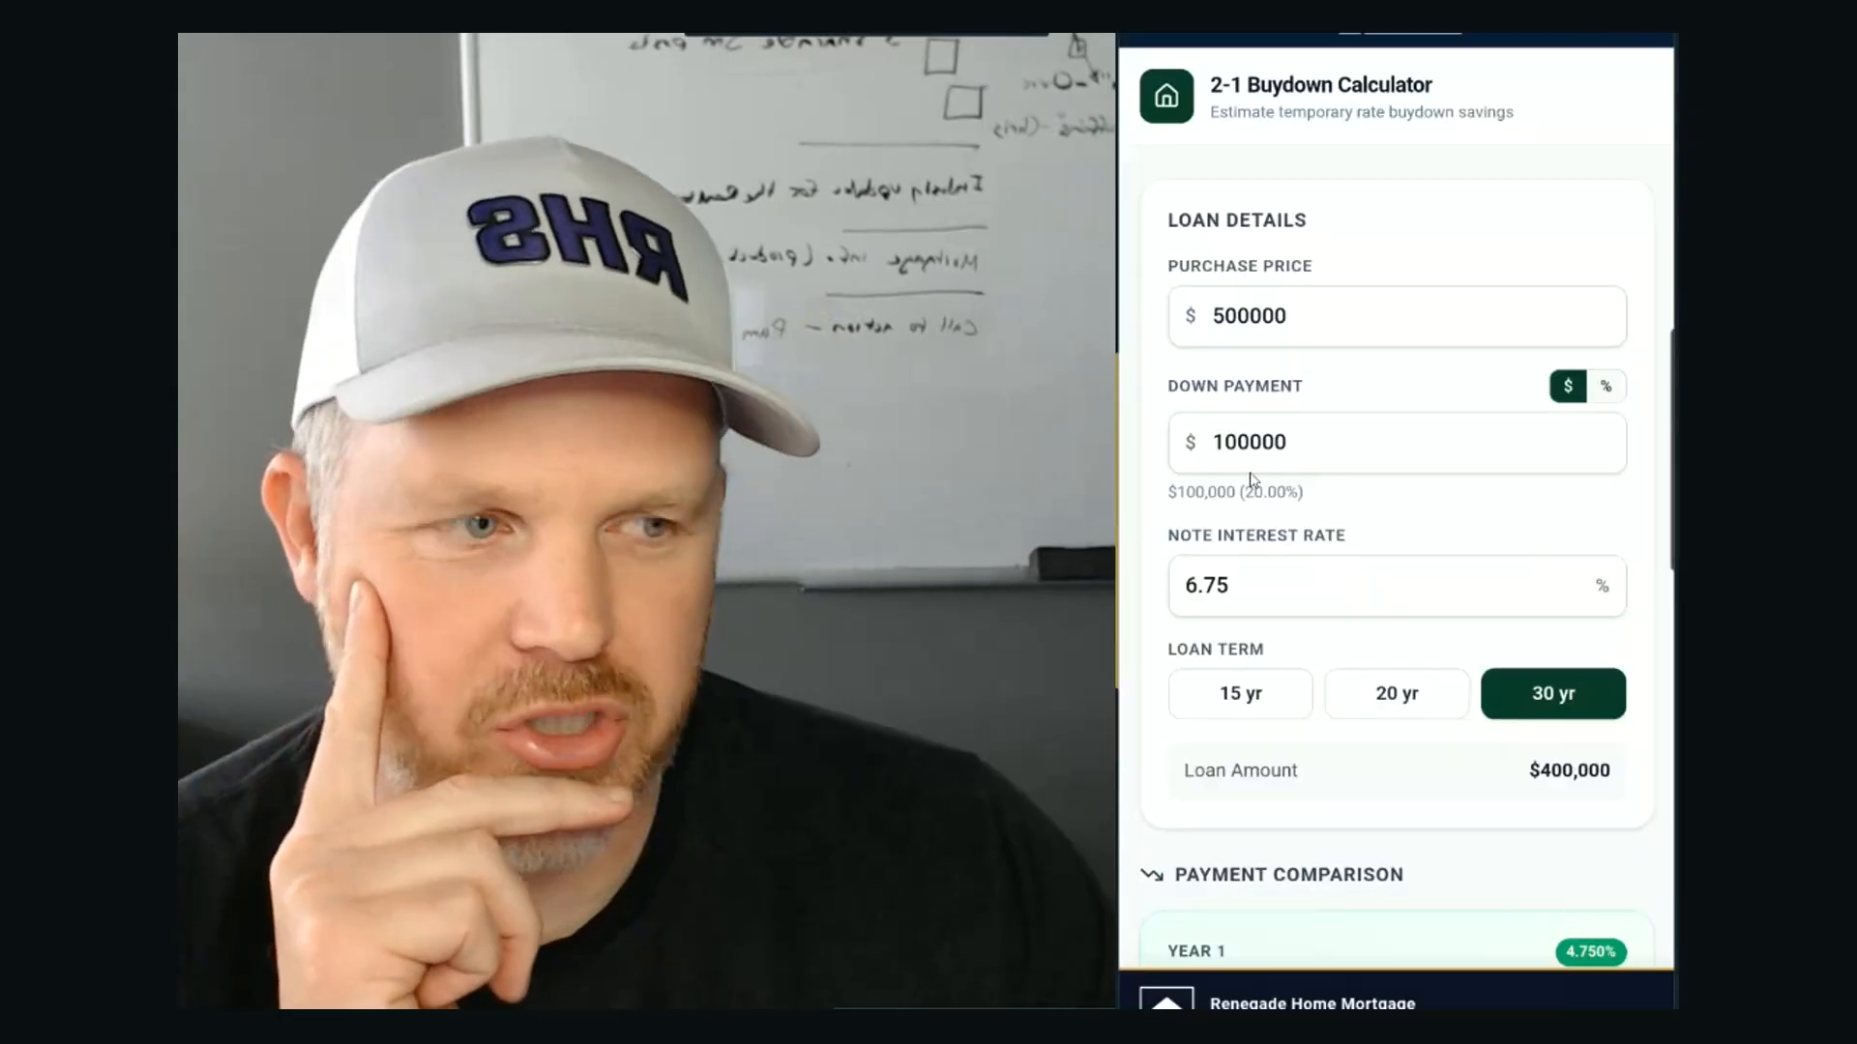
key(alt+Left)
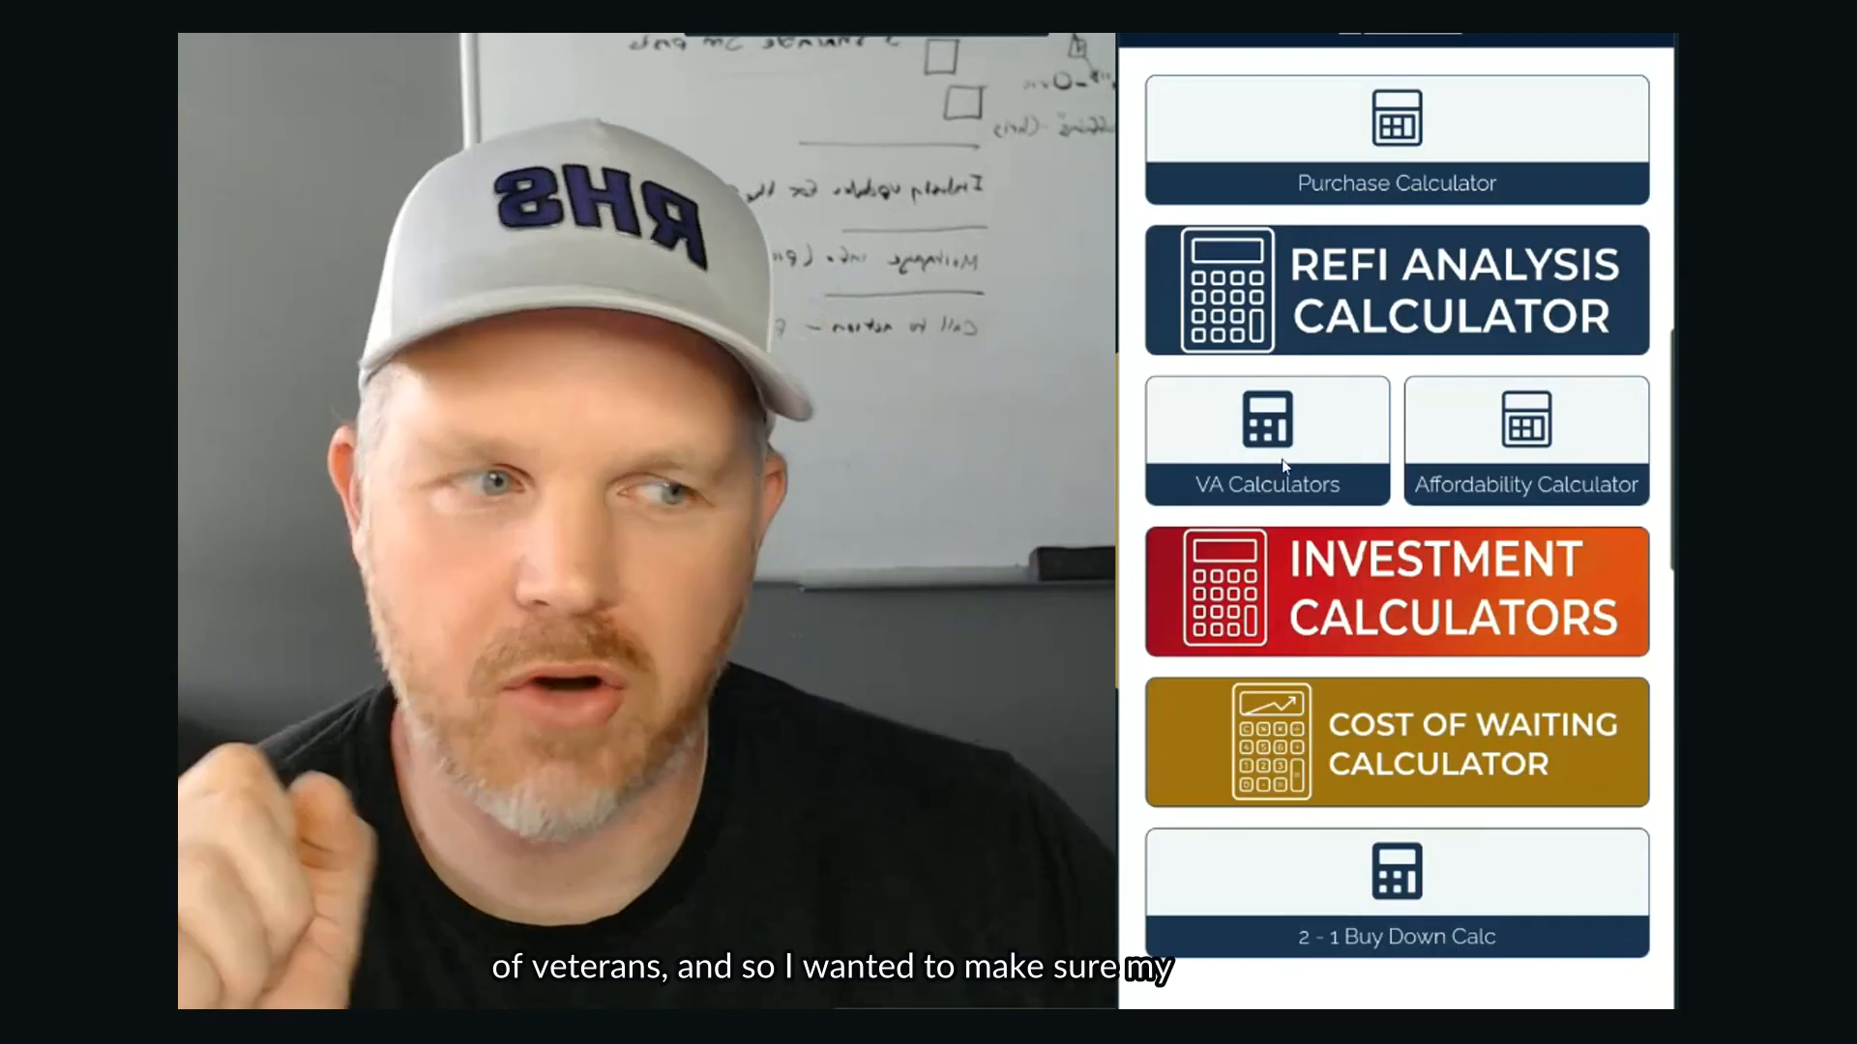
Step: Open the VA Calculators in the mobile app and review the Bonus Entitlement calculator and the other available VA tools
click(1260, 465)
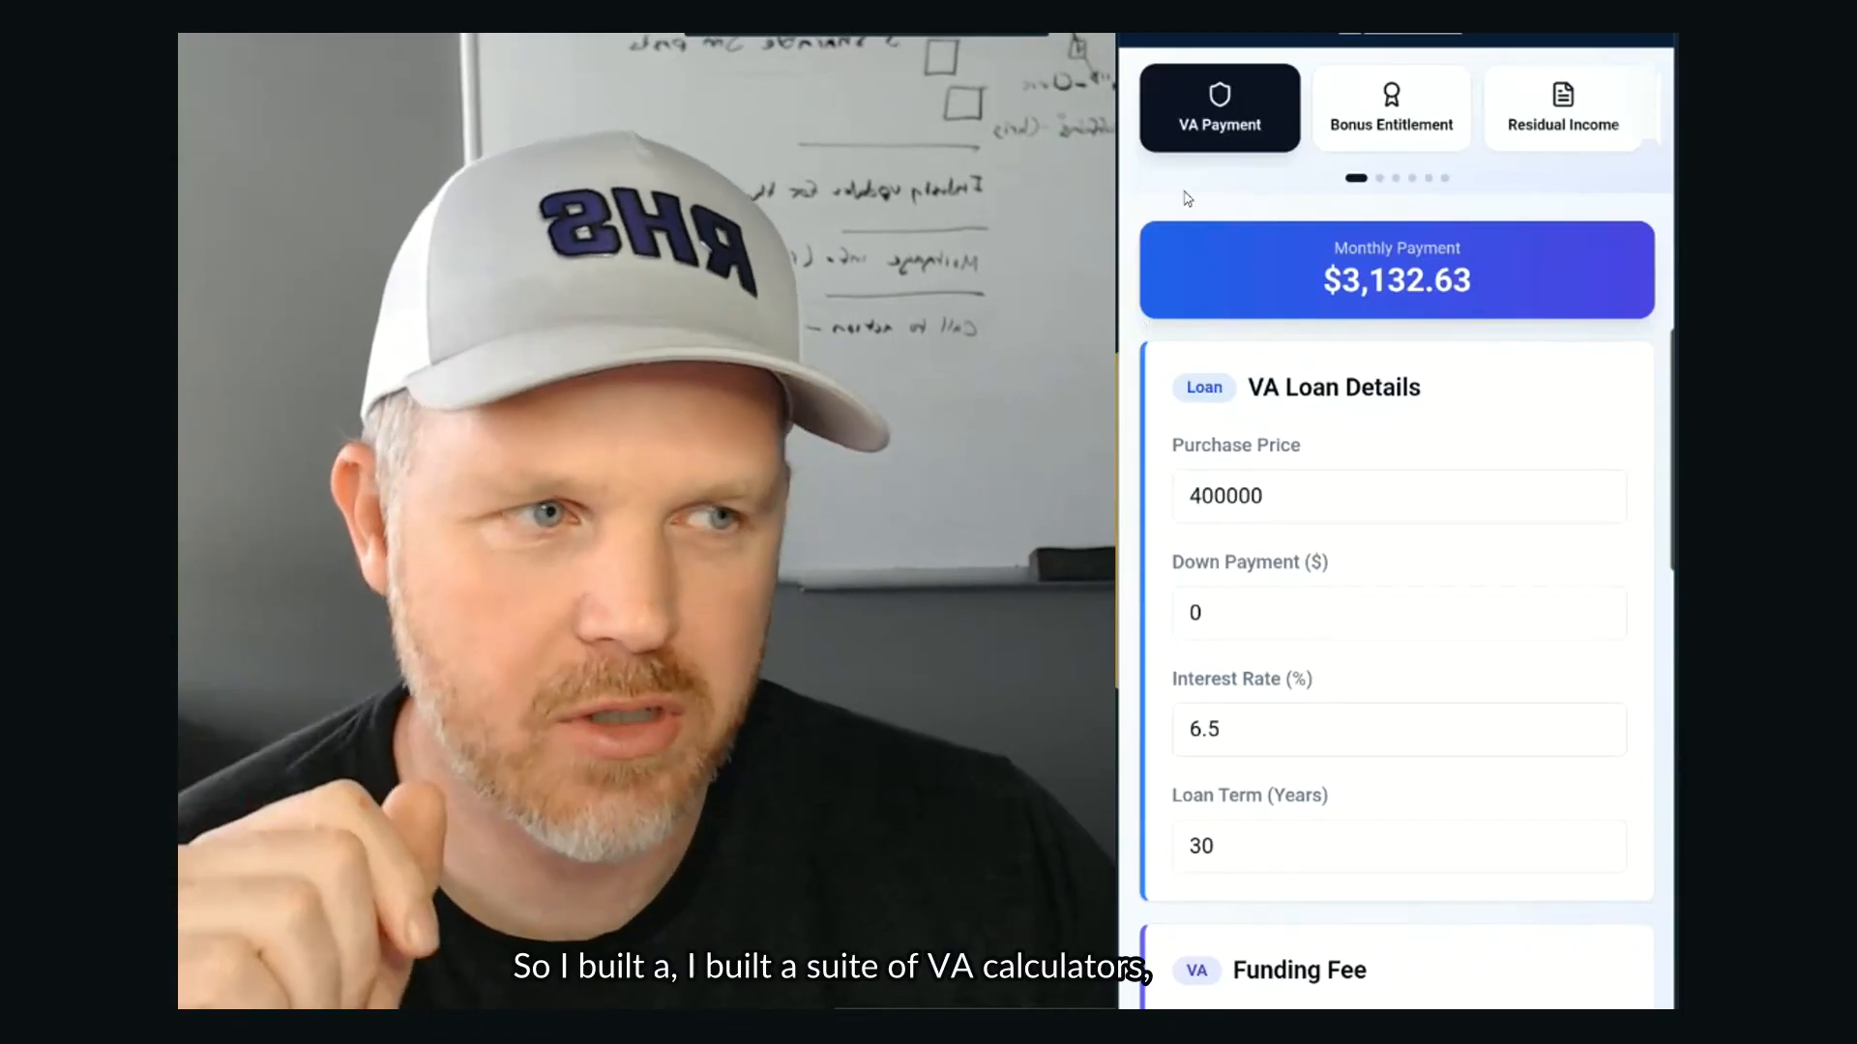
scroll(1184, 146, right, 1)
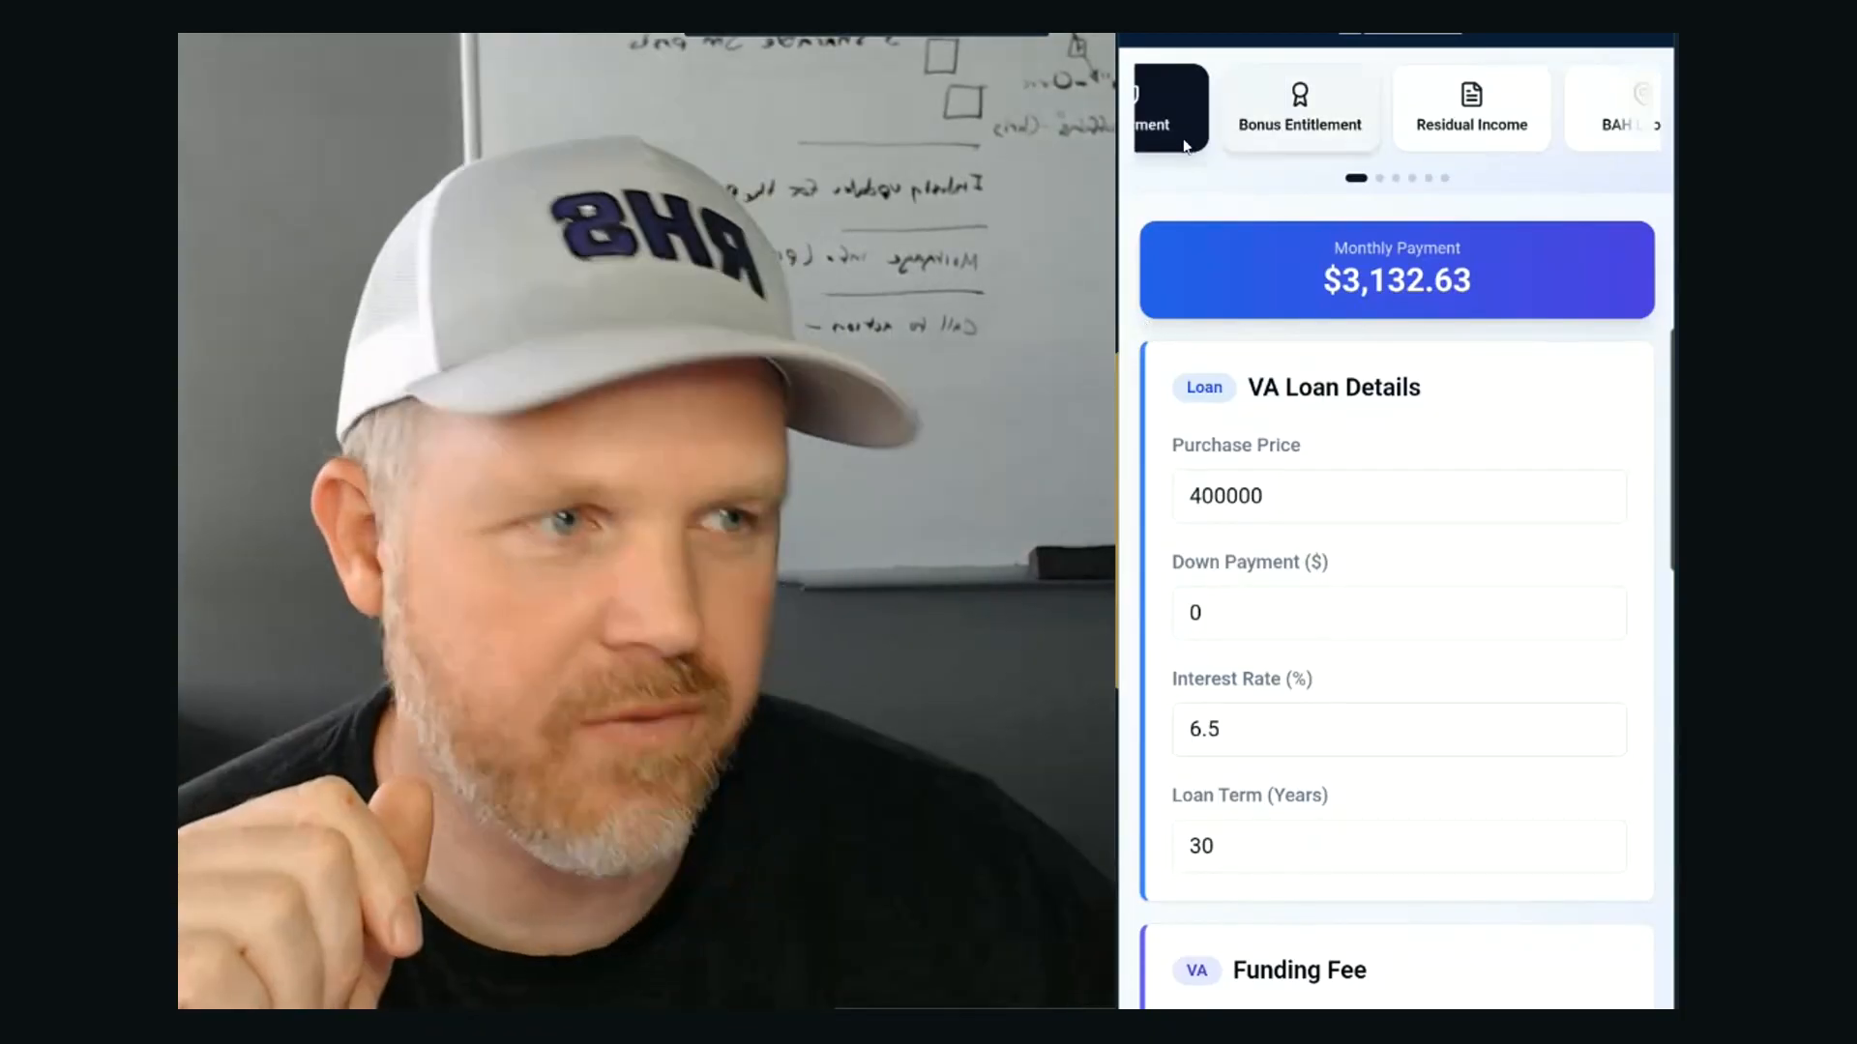
scroll(1184, 146, left, 1)
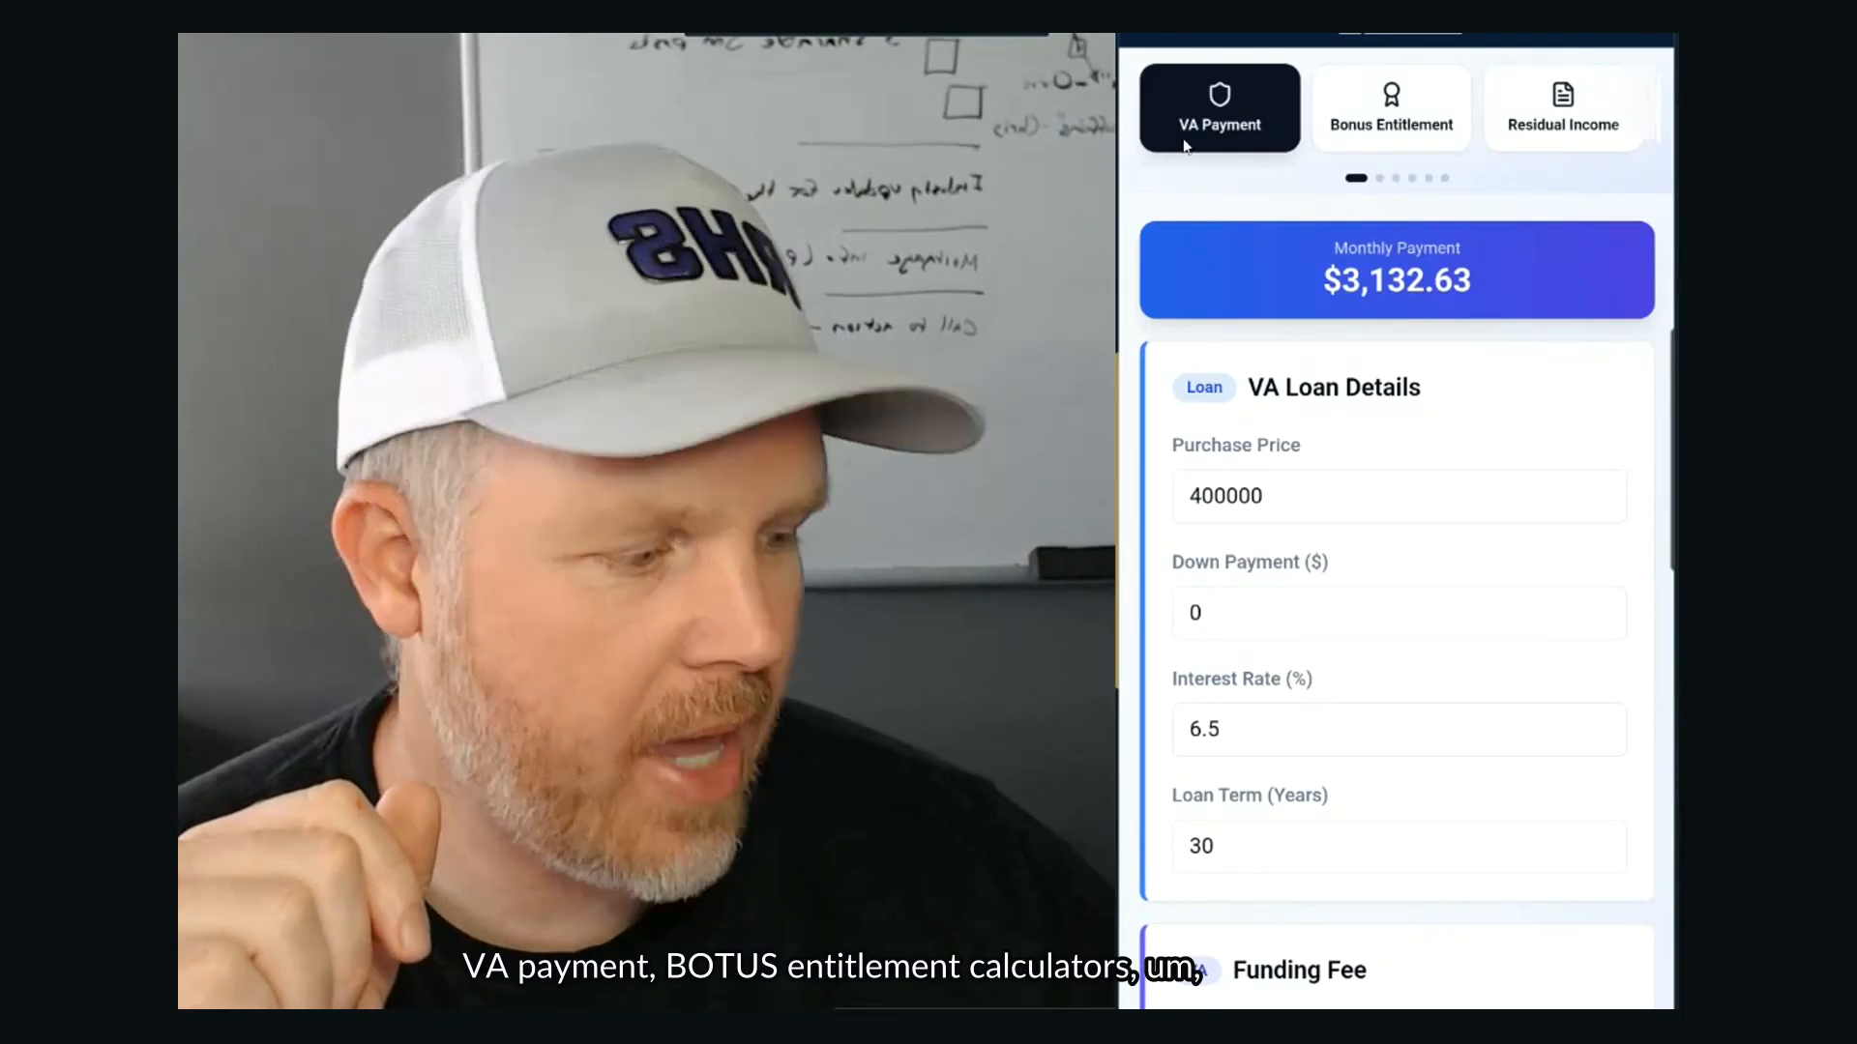
key(Right)
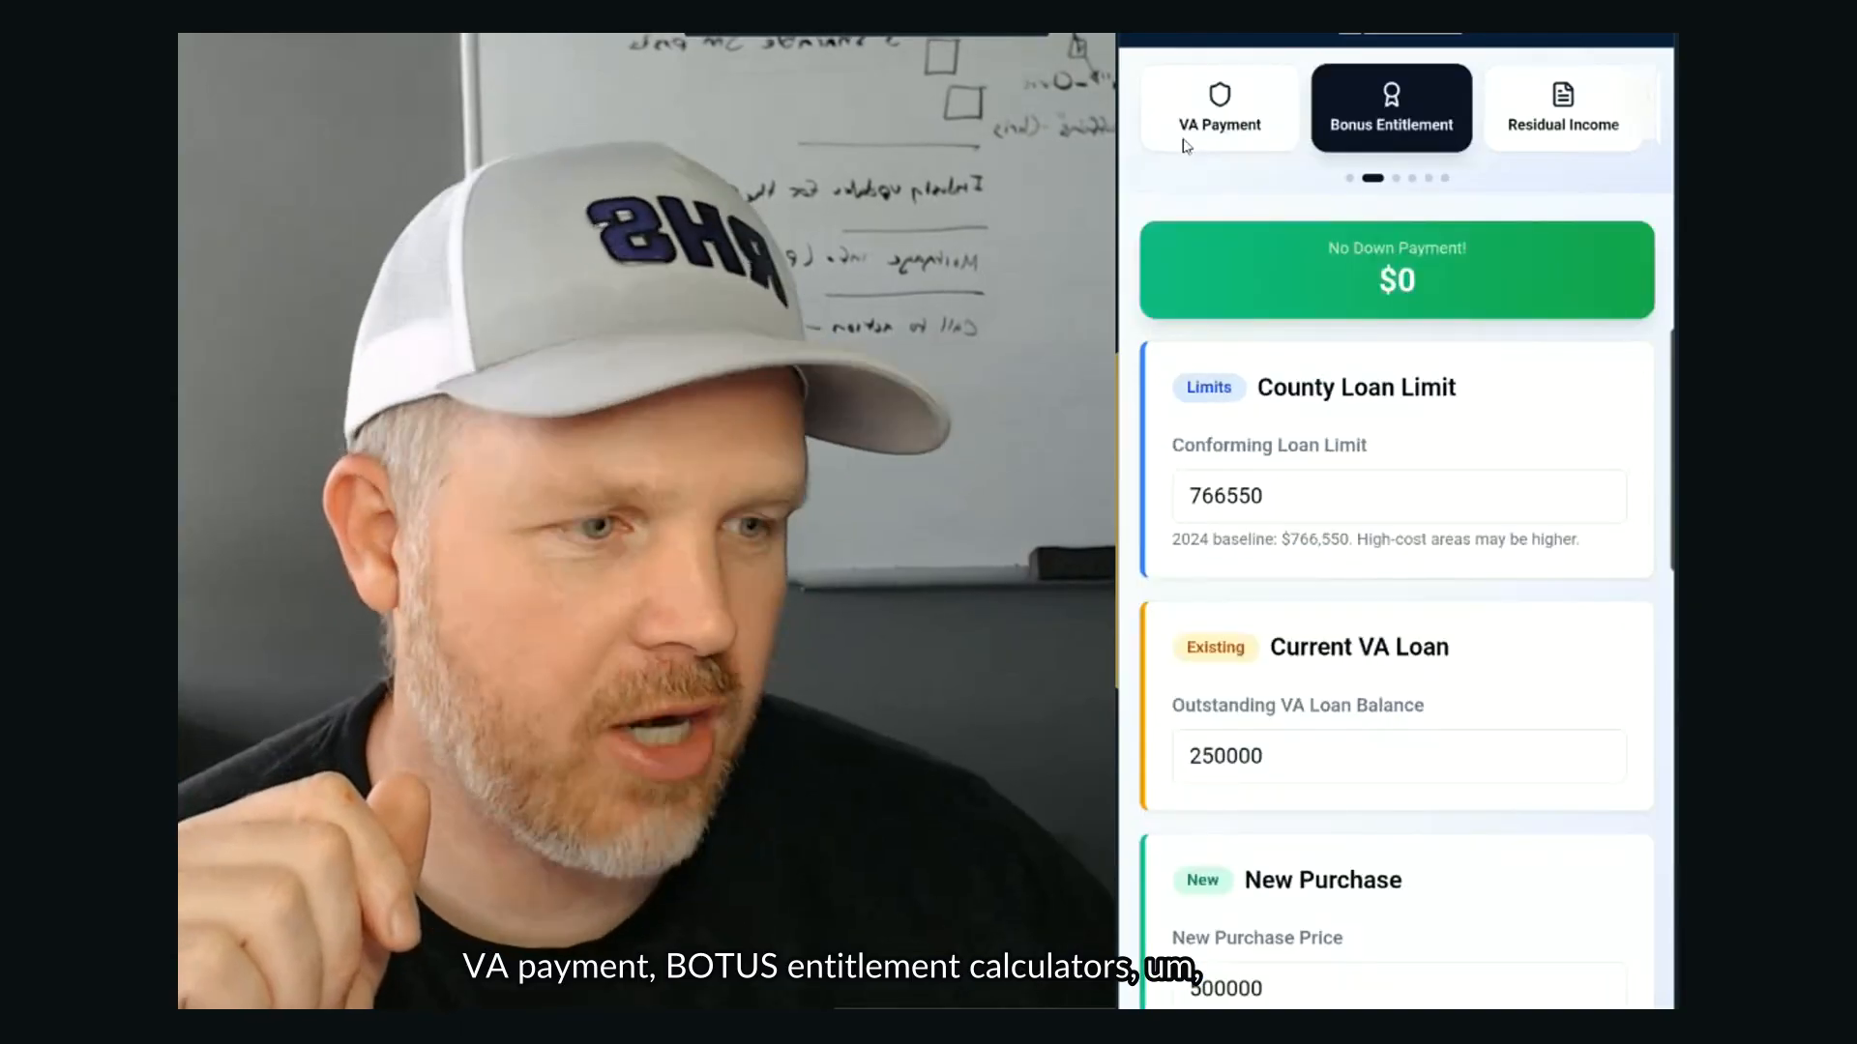
scroll(1185, 146, down, 2)
scroll(1186, 146, up, 2)
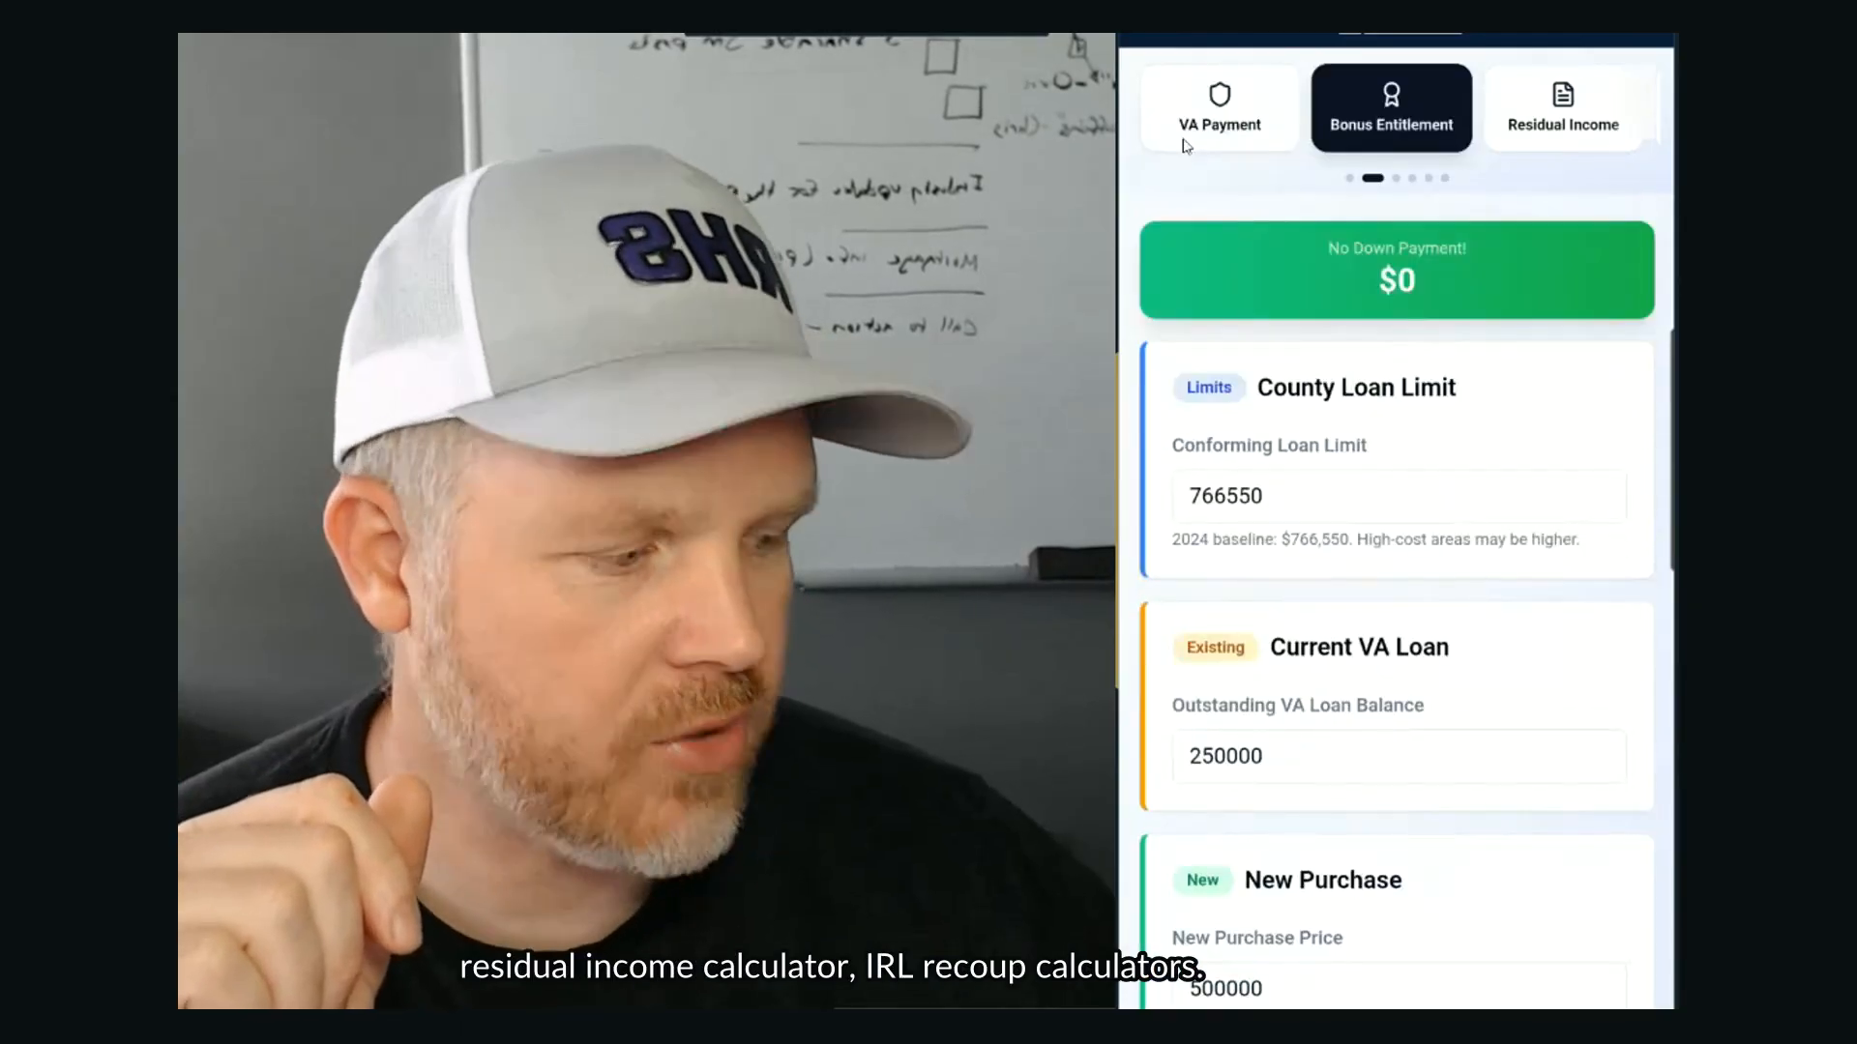
scroll(1186, 146, right, 5)
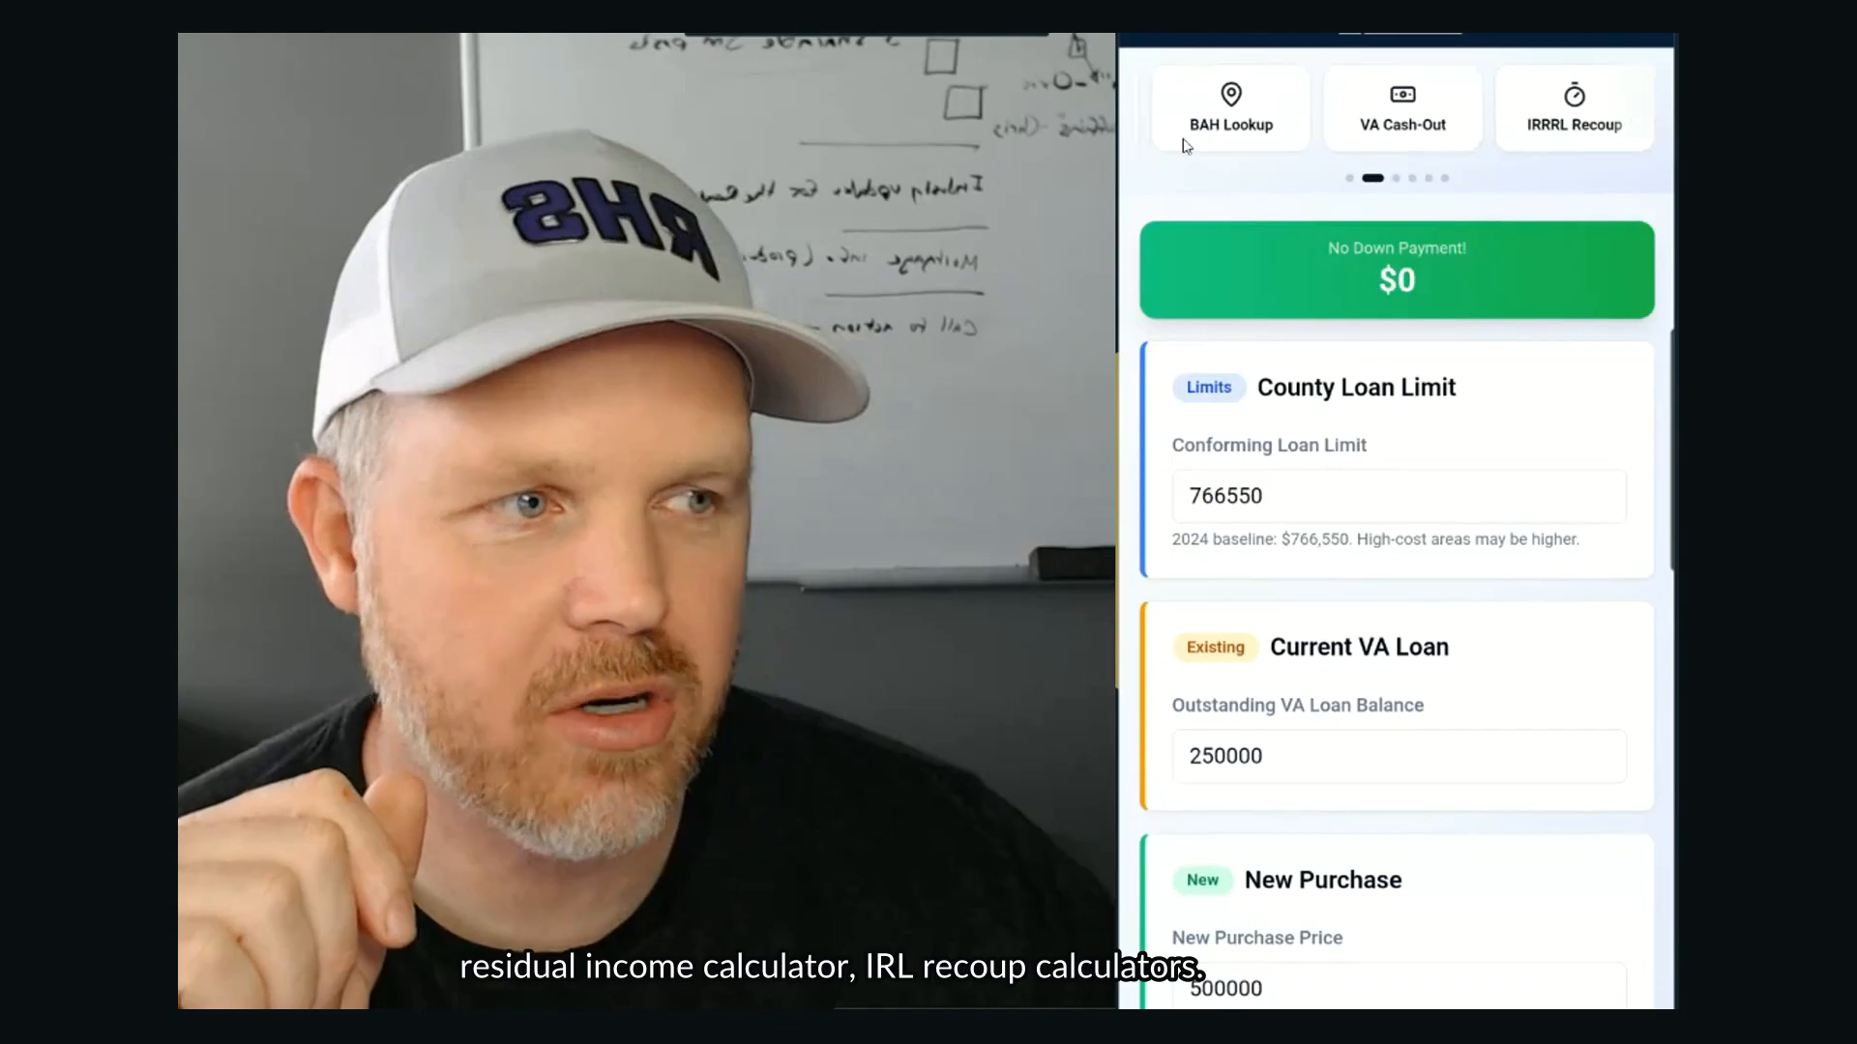
scroll(1185, 146, left, 5)
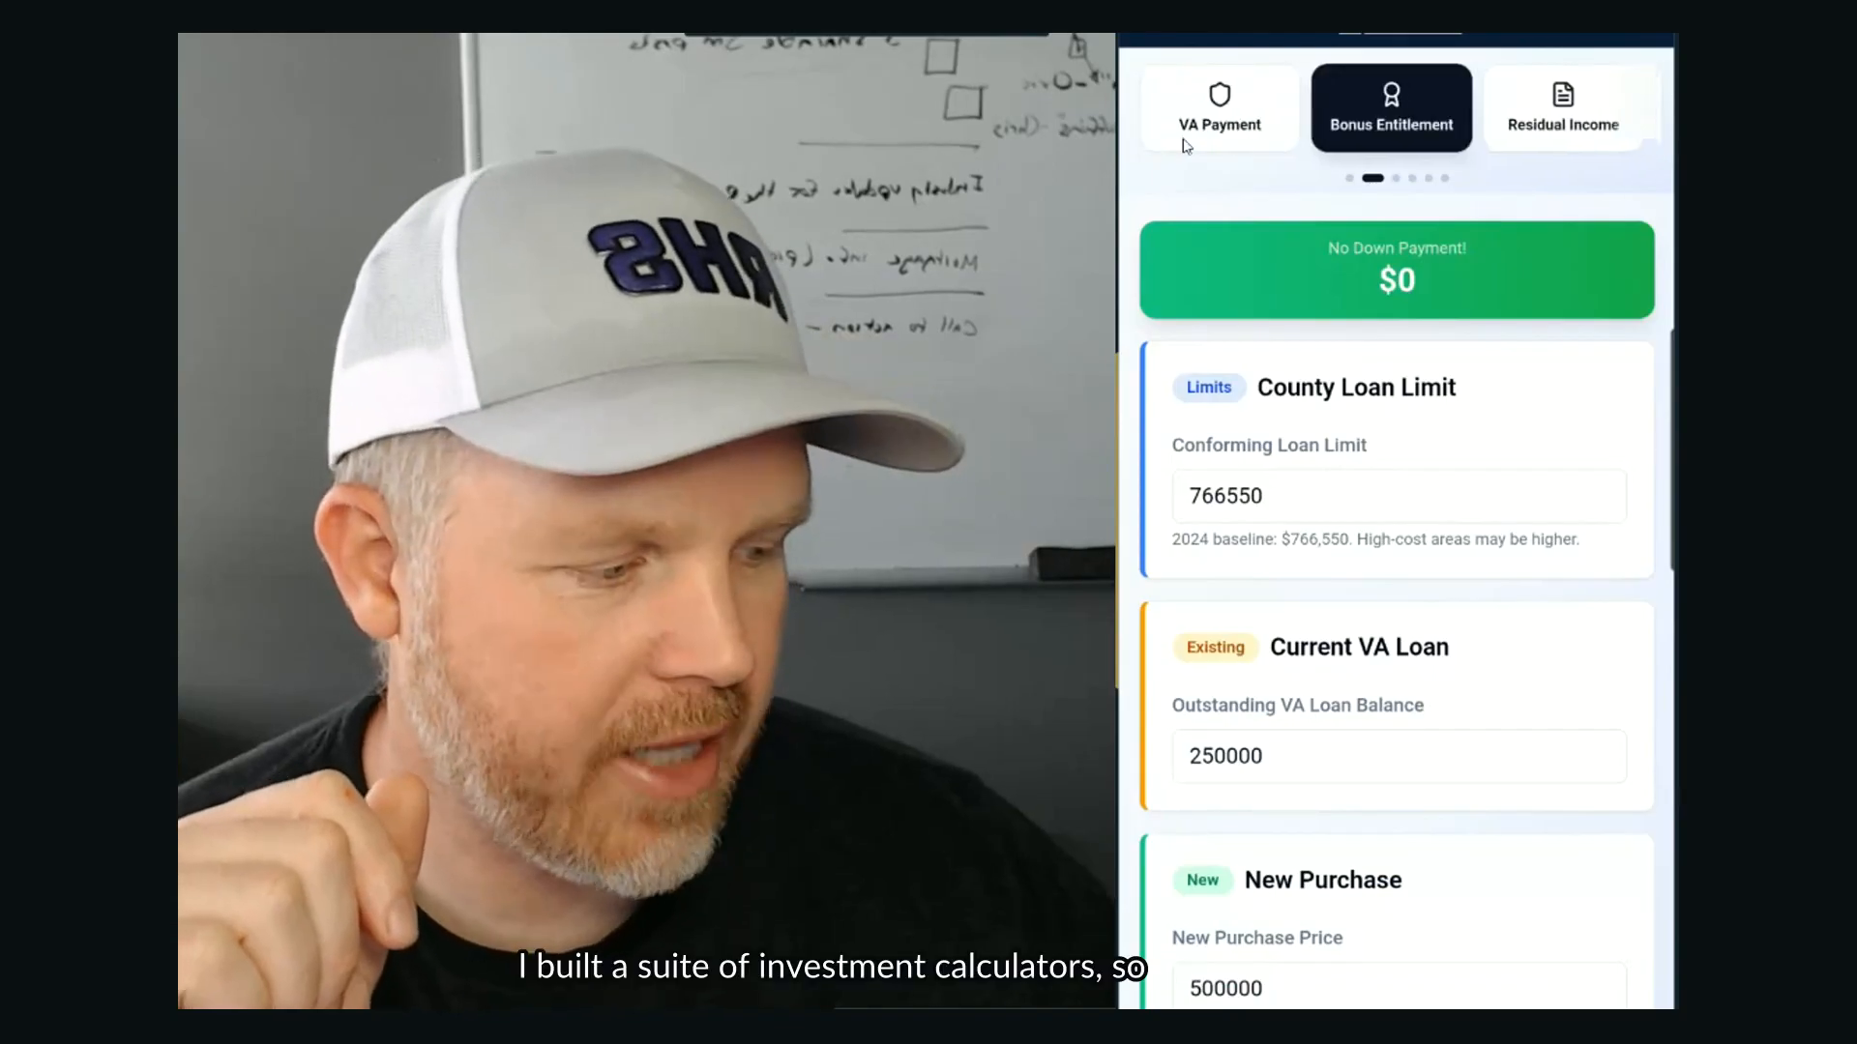
key(alt+Left)
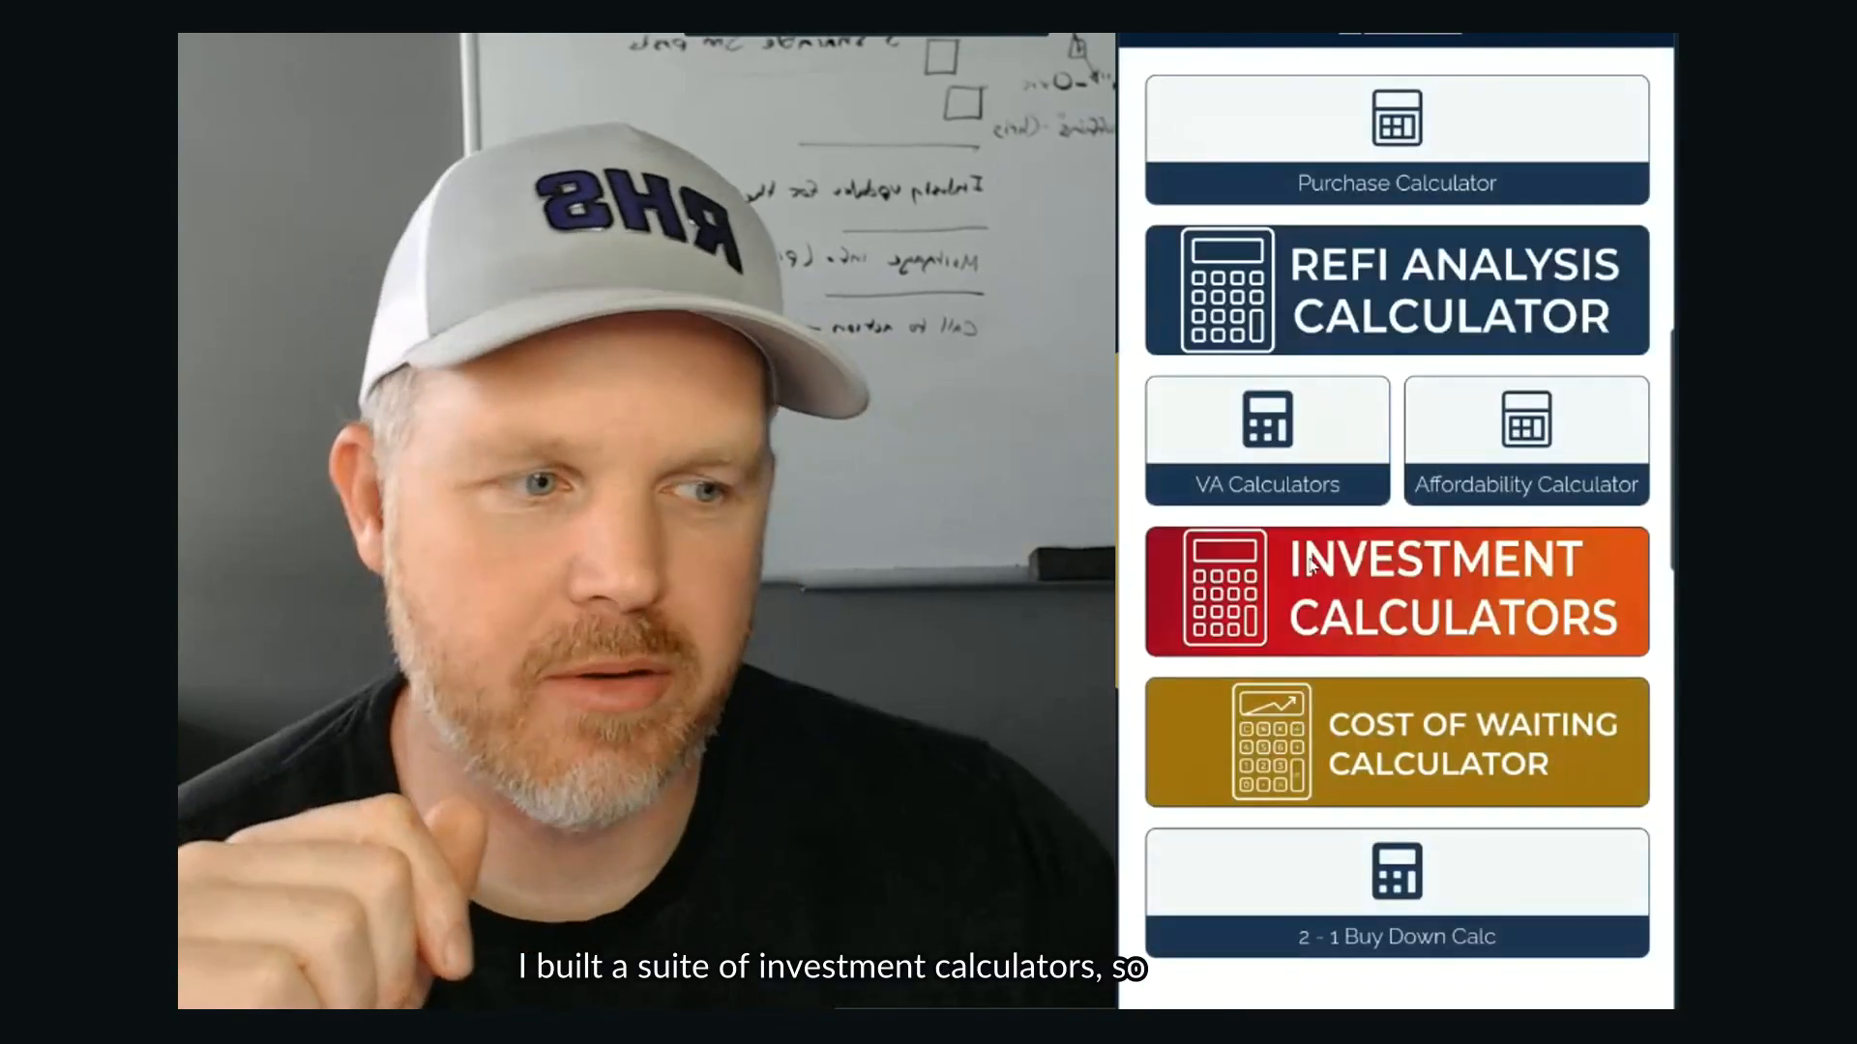
Step: Open the Investment Calculators and review the Investment Analysis inputs and metrics and the HELOC Payoff calculator
click(1338, 584)
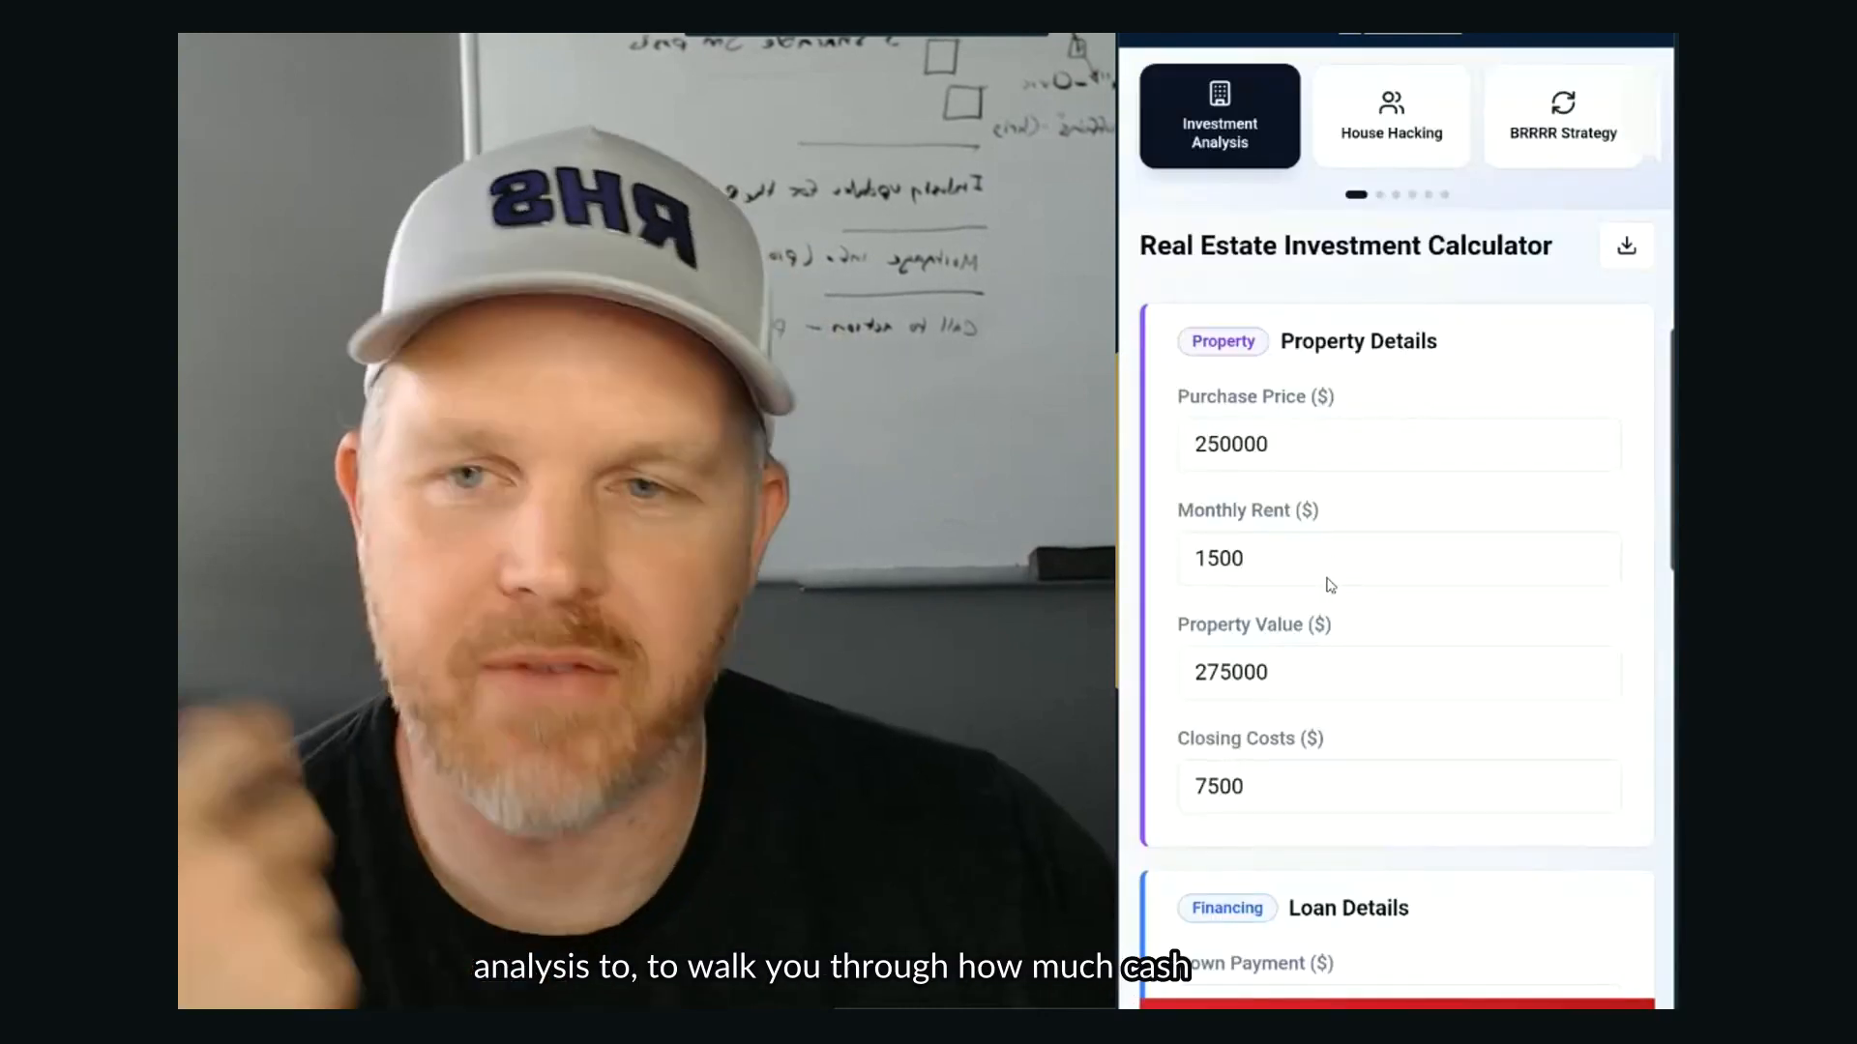
scroll(1455, 561, down, 5)
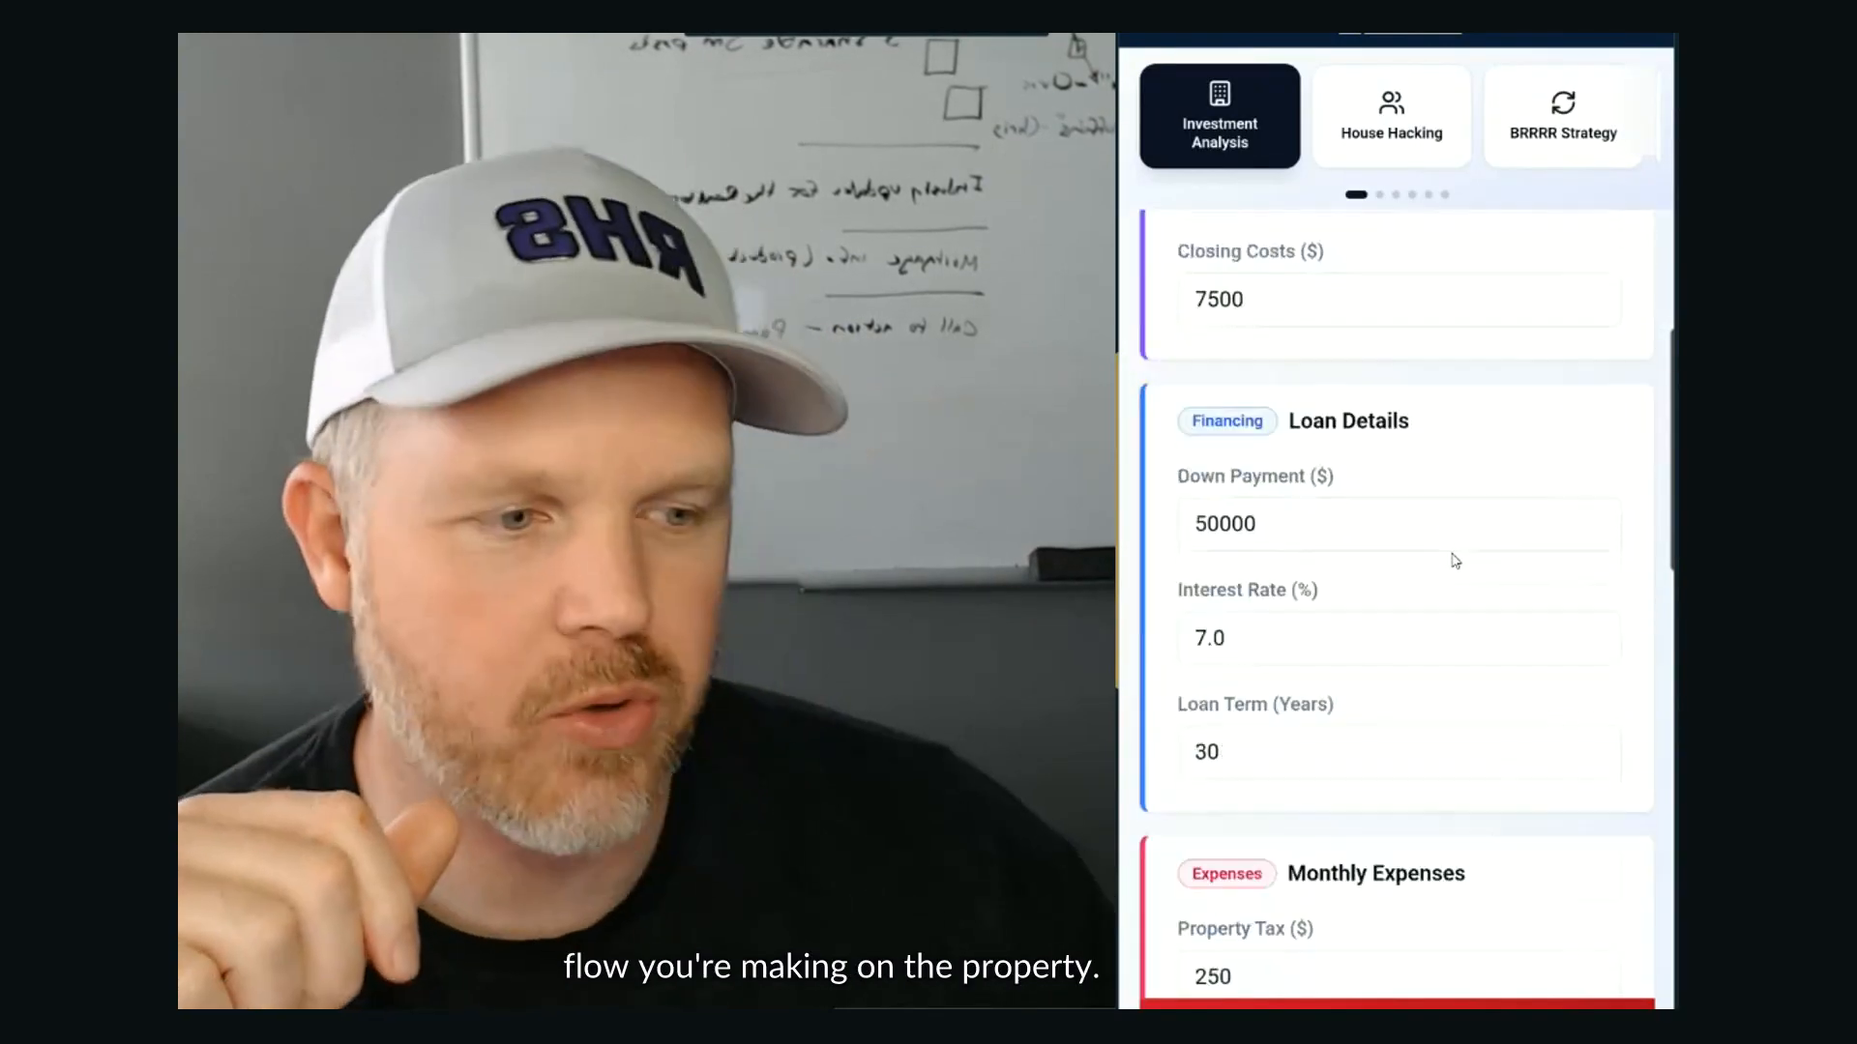
scroll(1456, 560, down, 10)
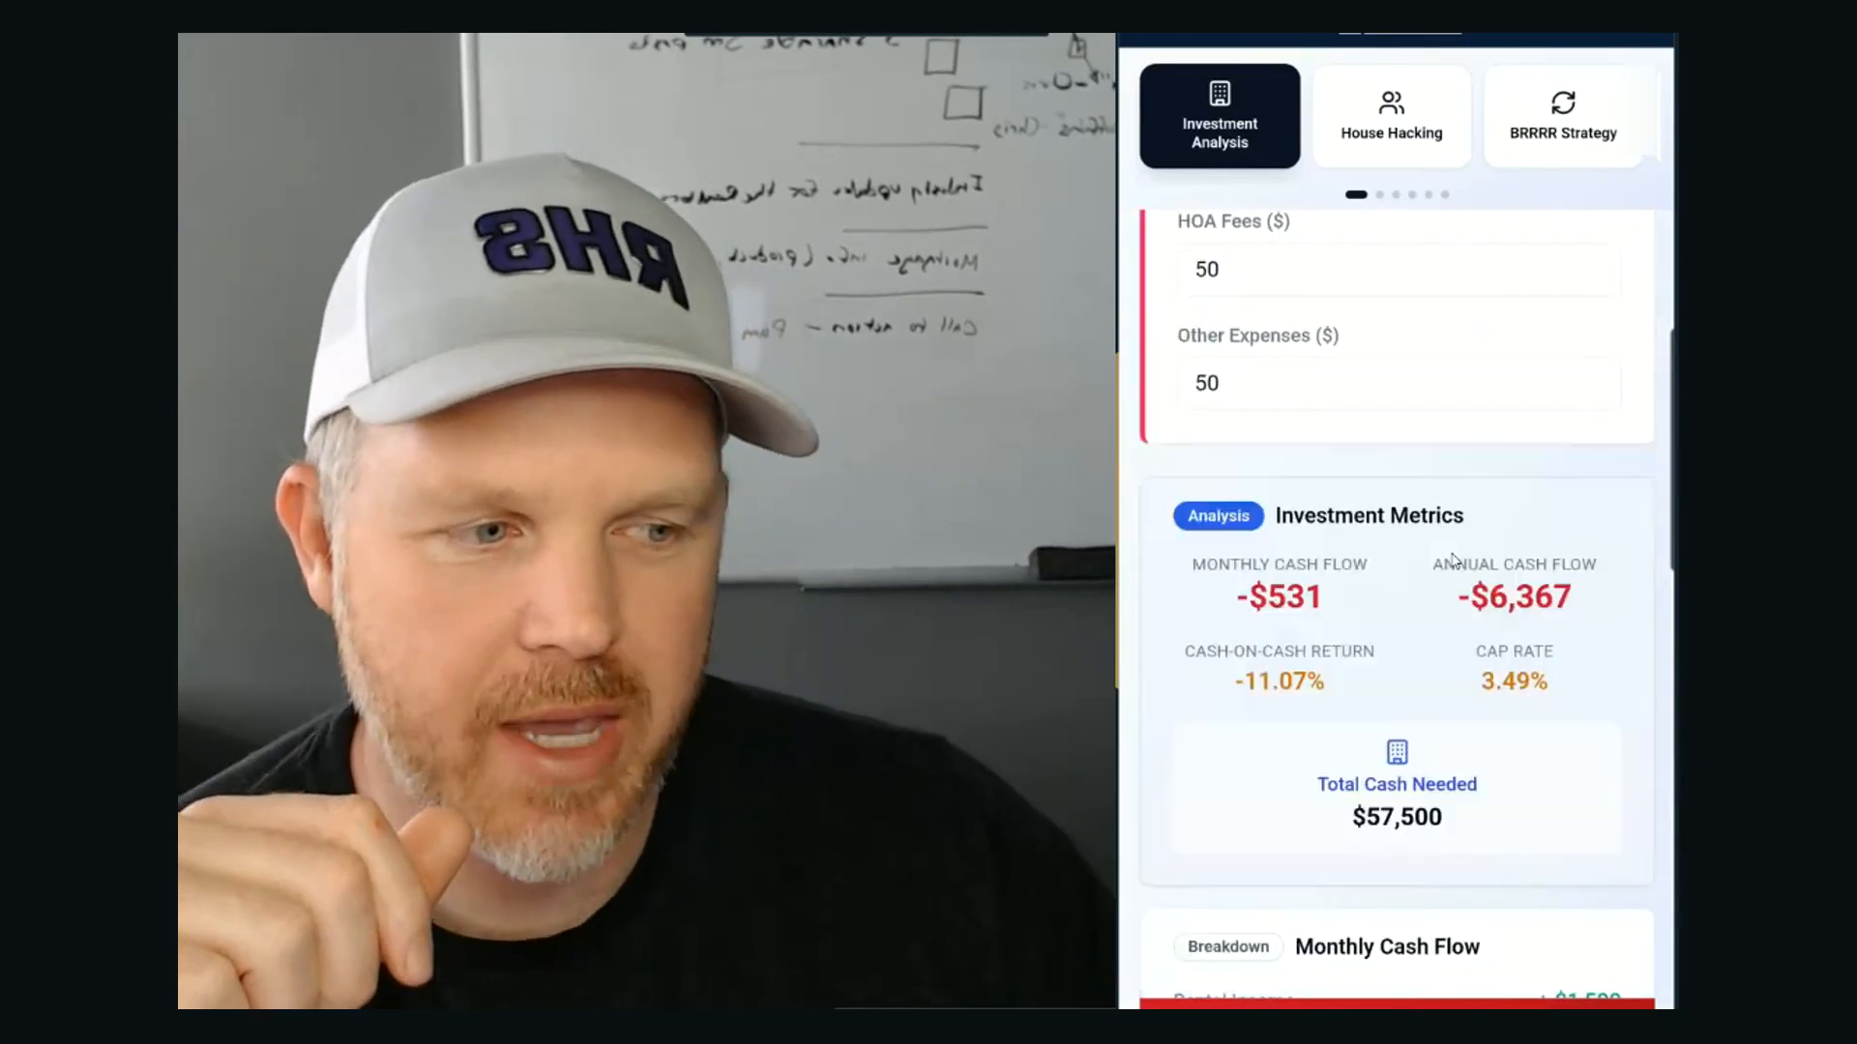
scroll(1456, 561, down, 2)
scroll(1456, 561, up, 8)
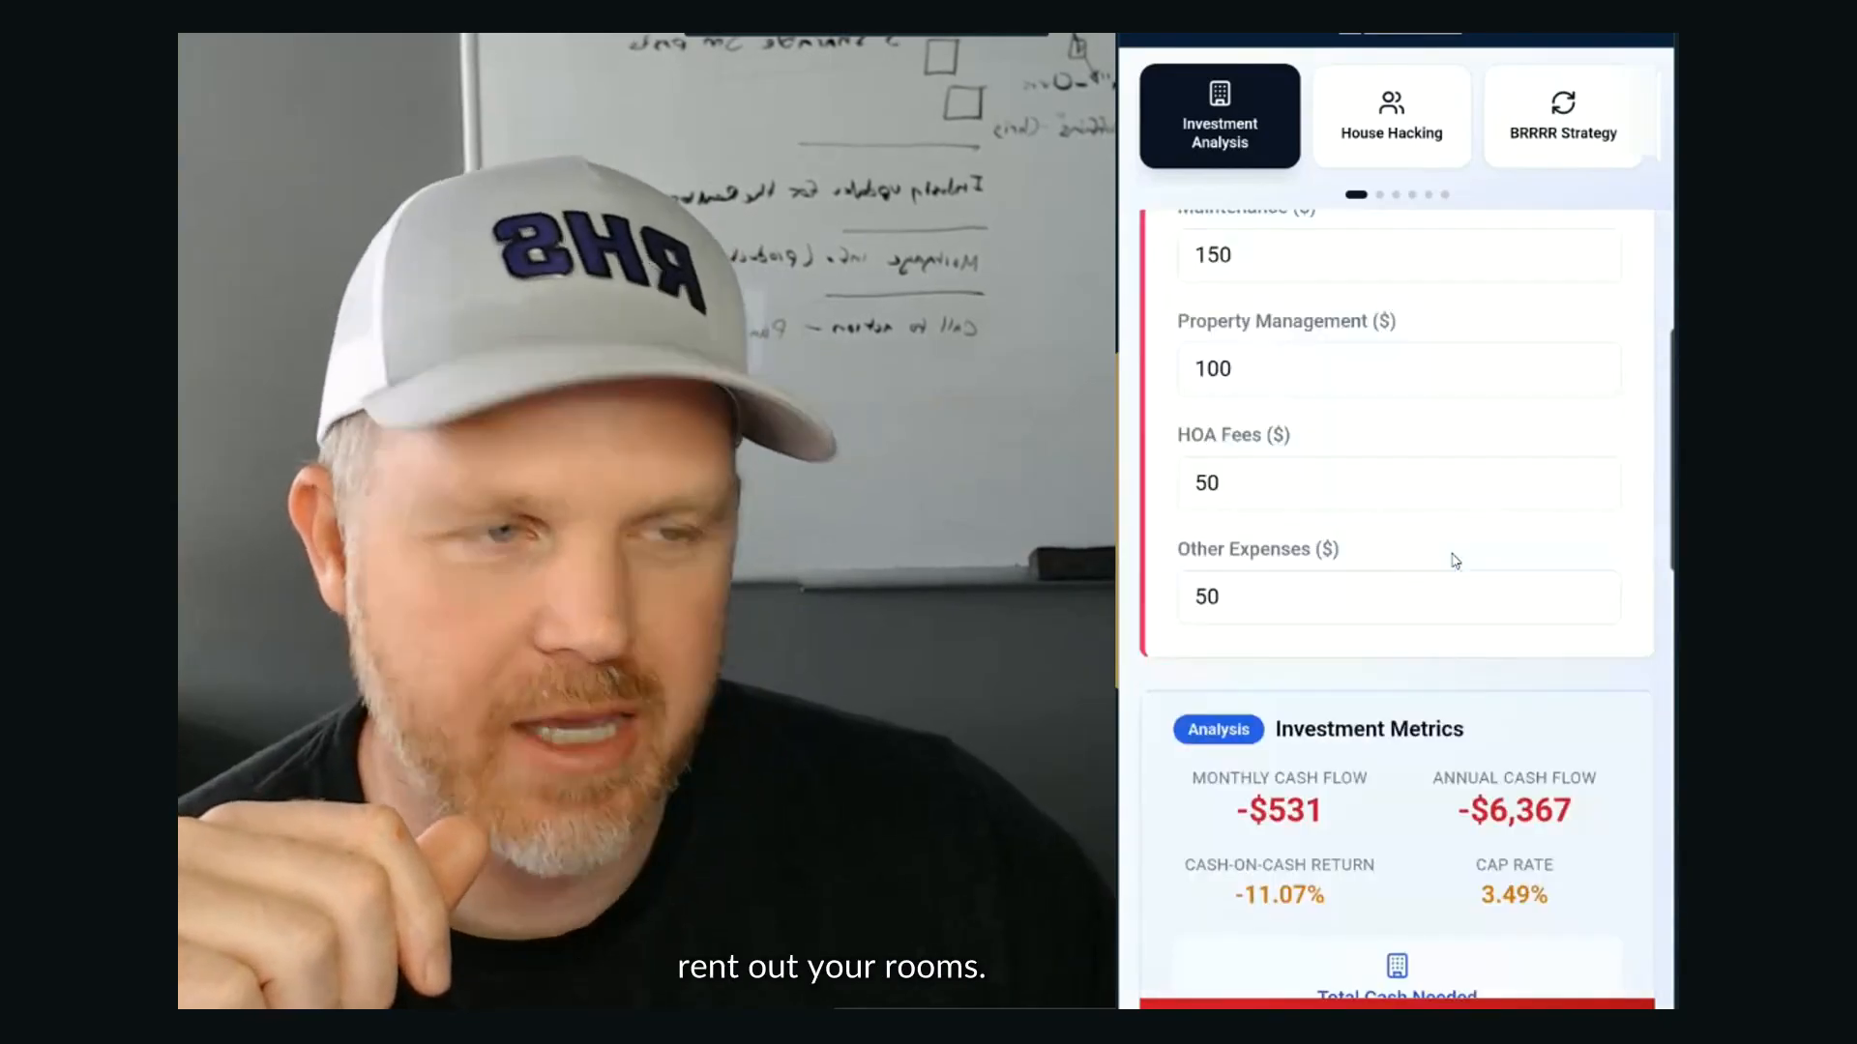
scroll(1456, 561, up, 1)
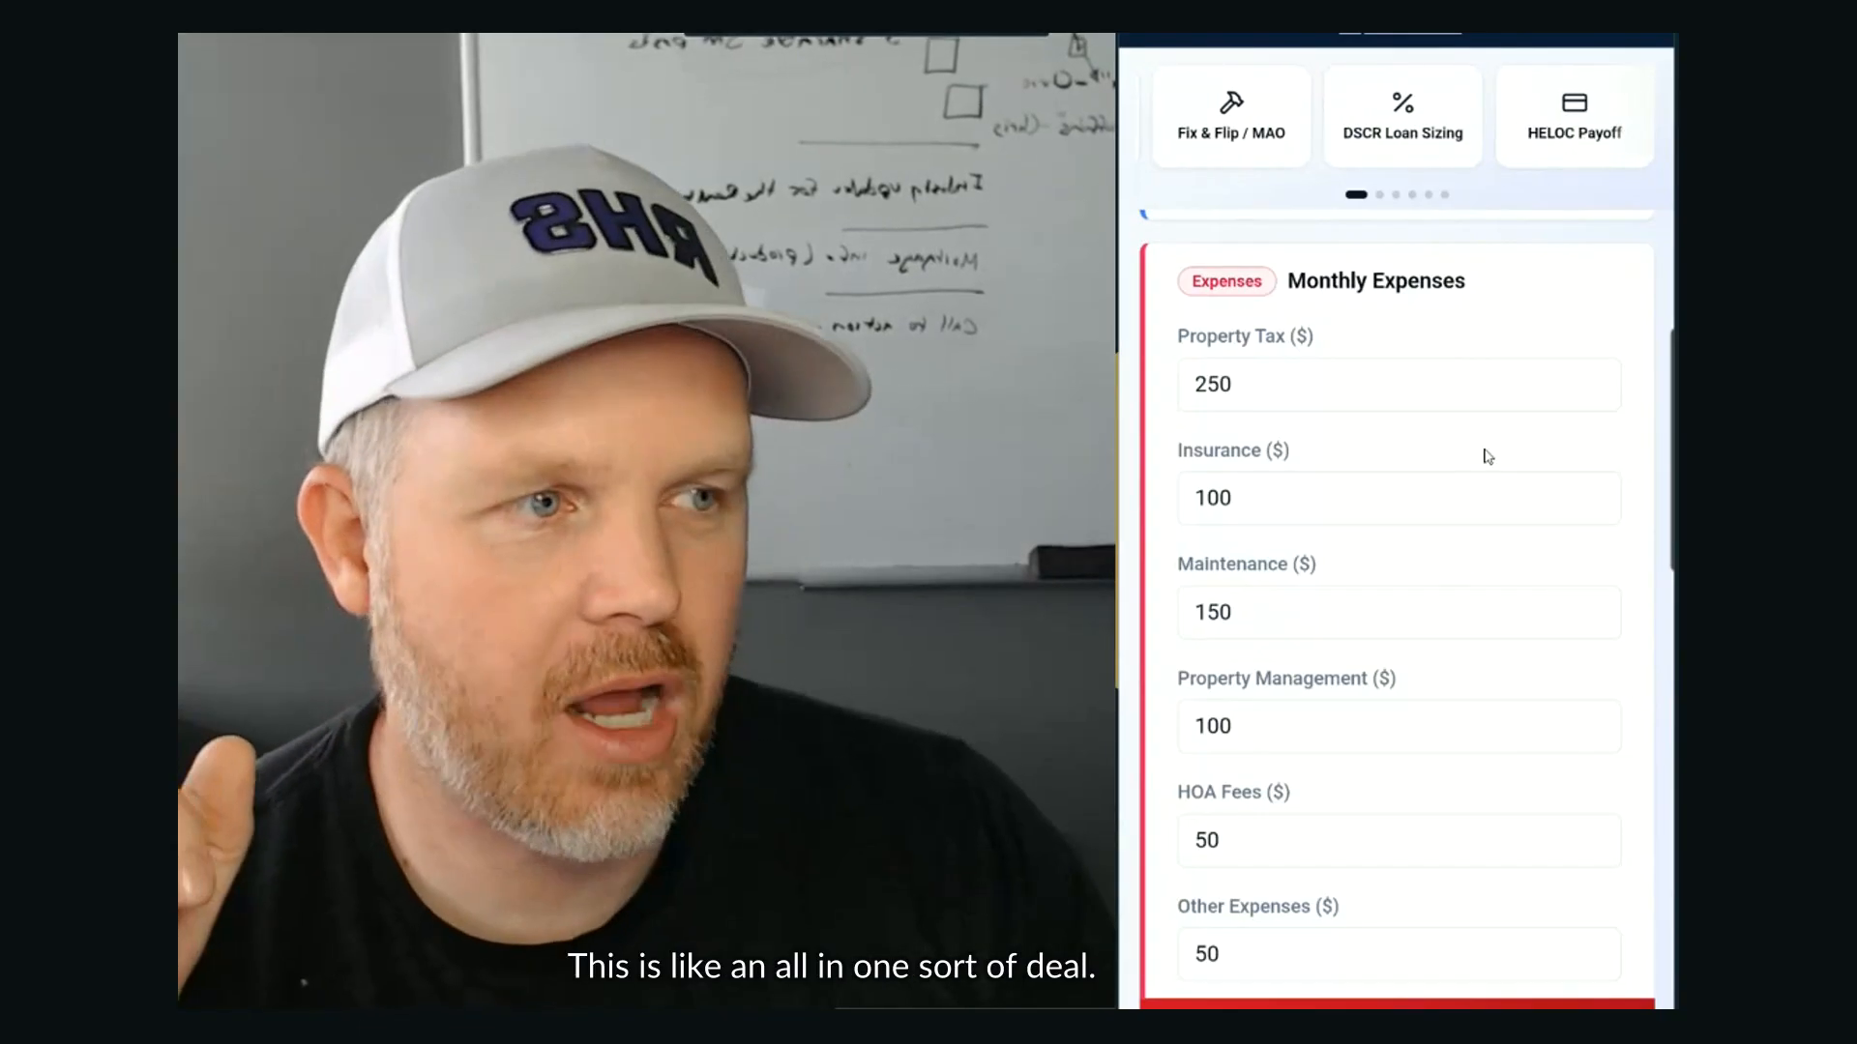
click(1567, 125)
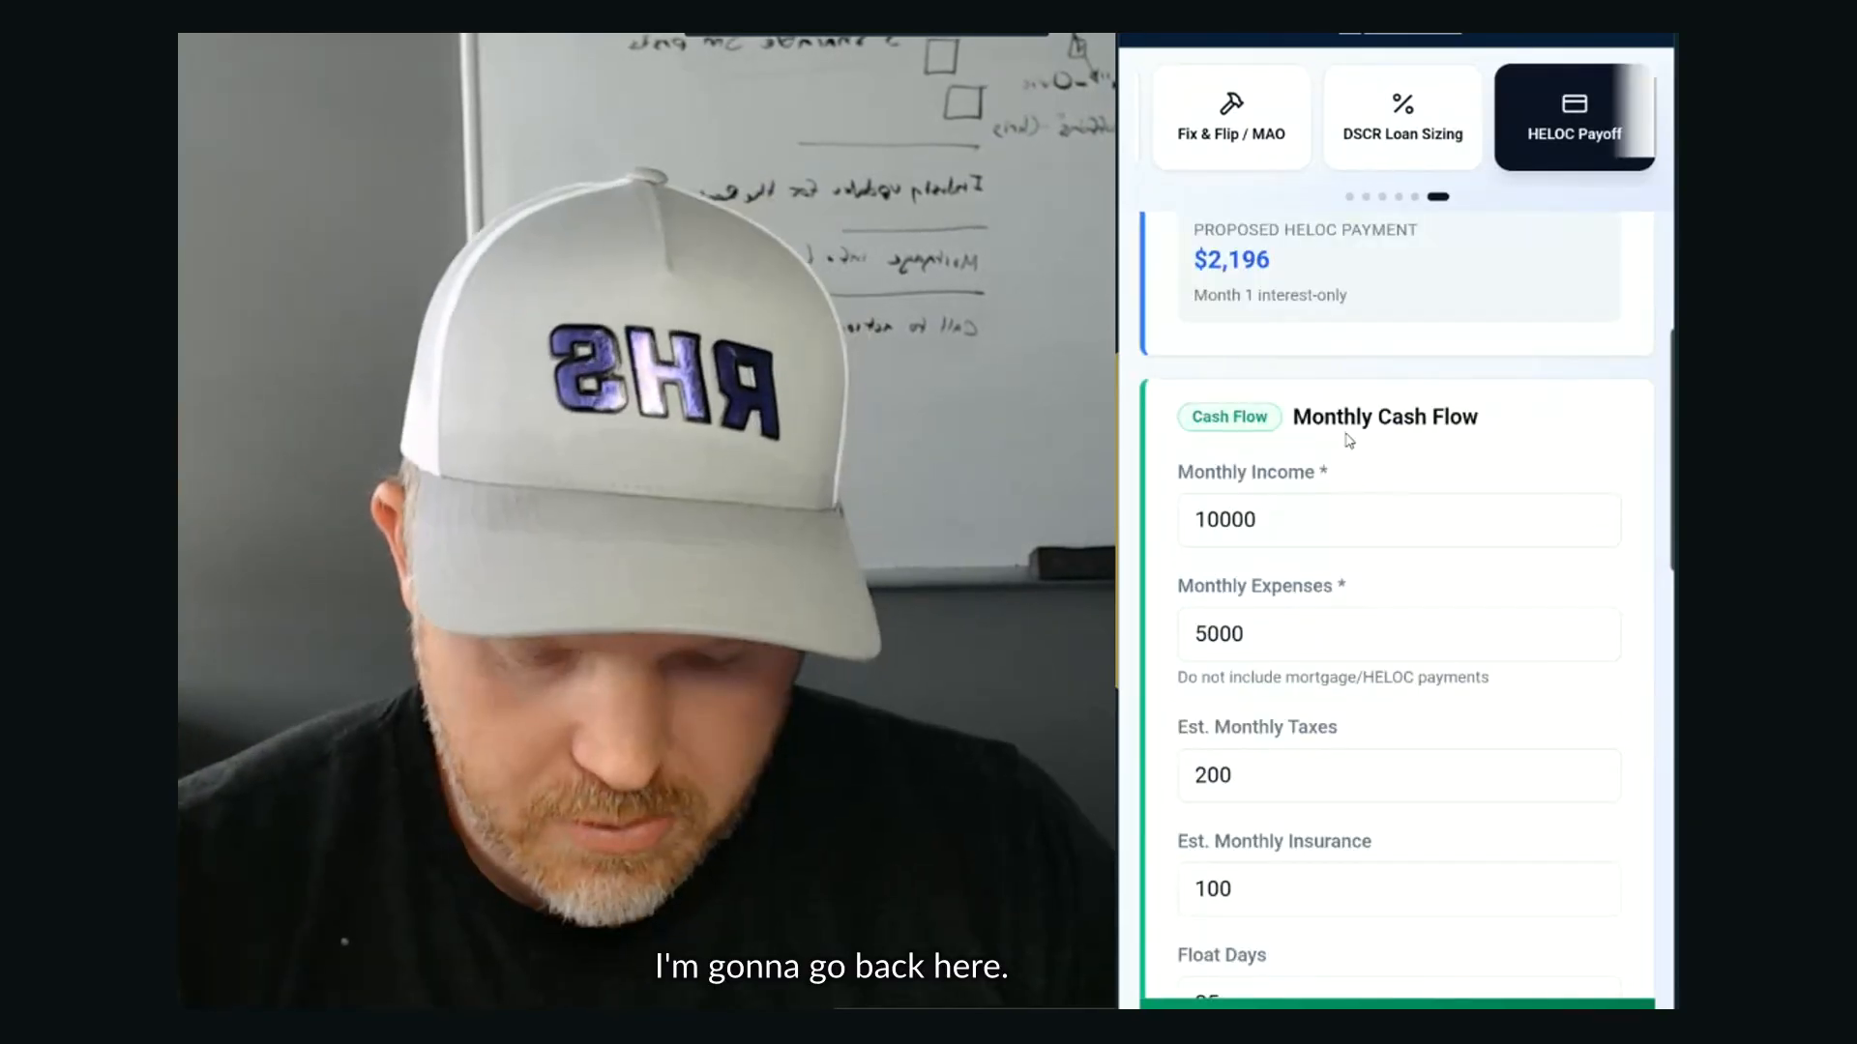
key(alt+Left)
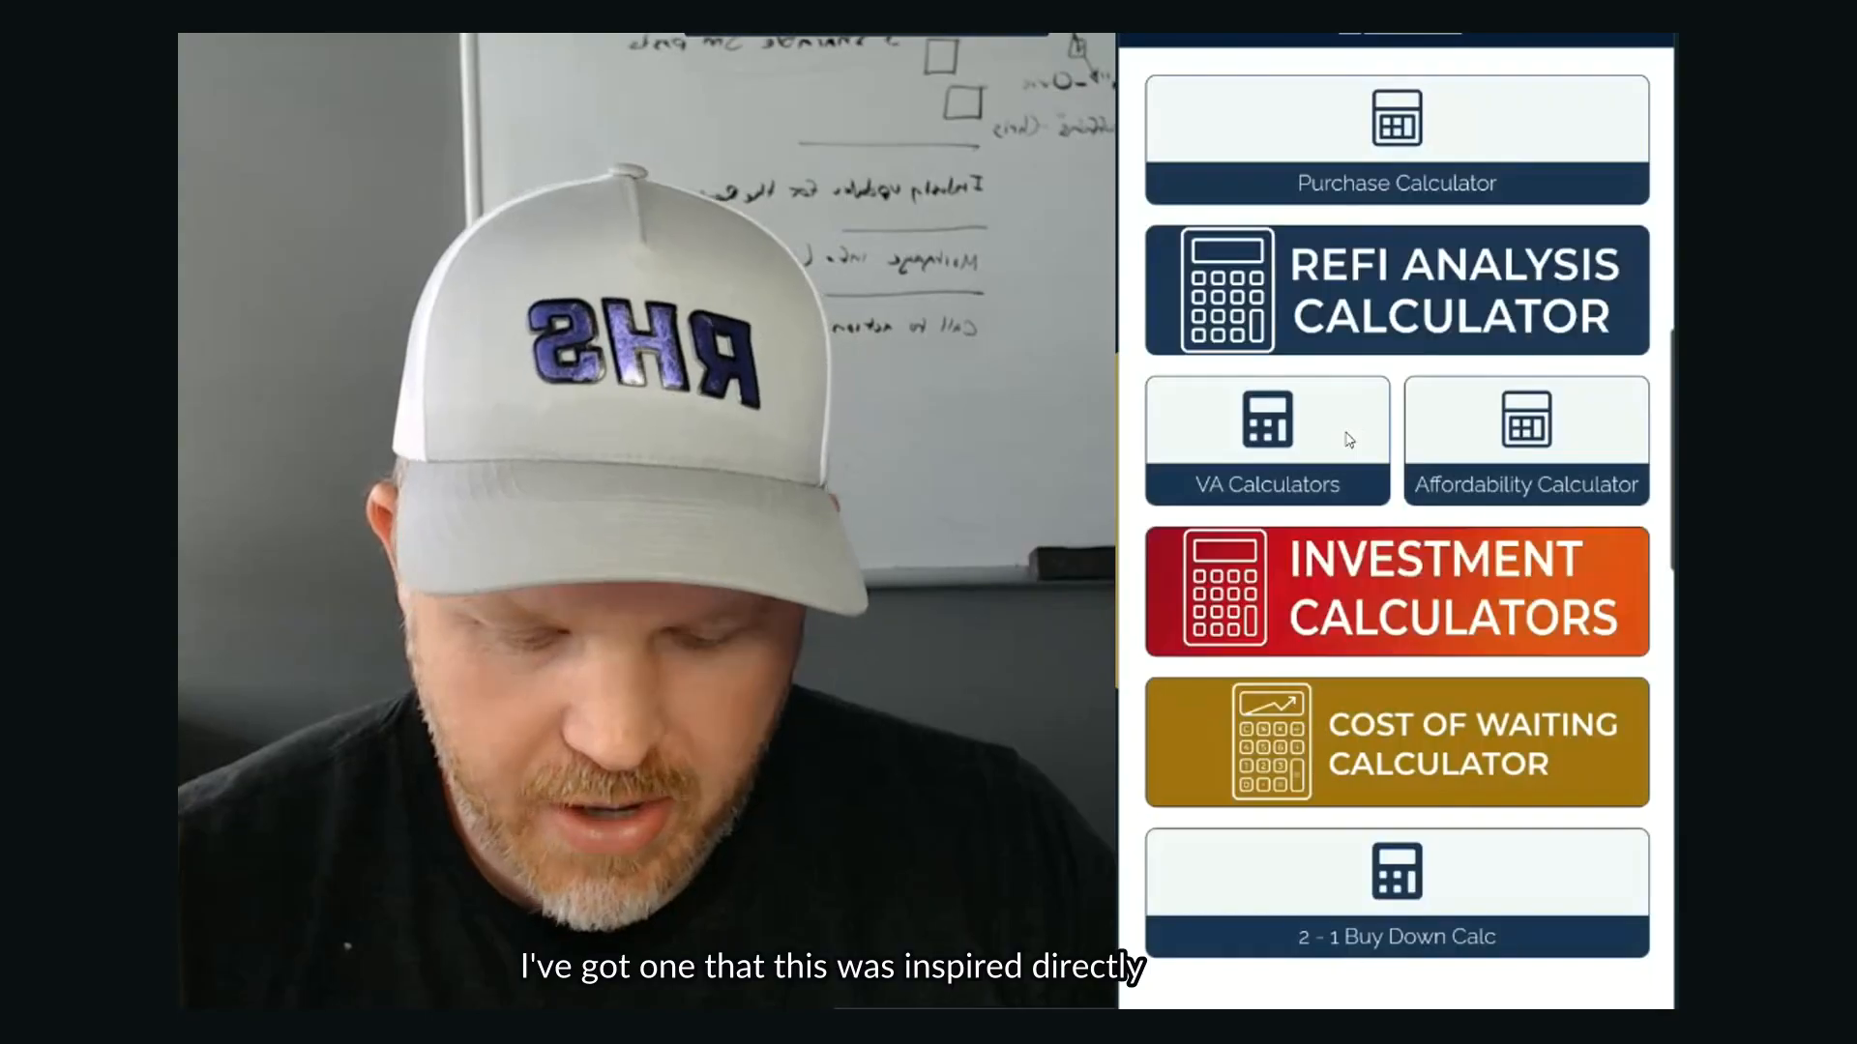